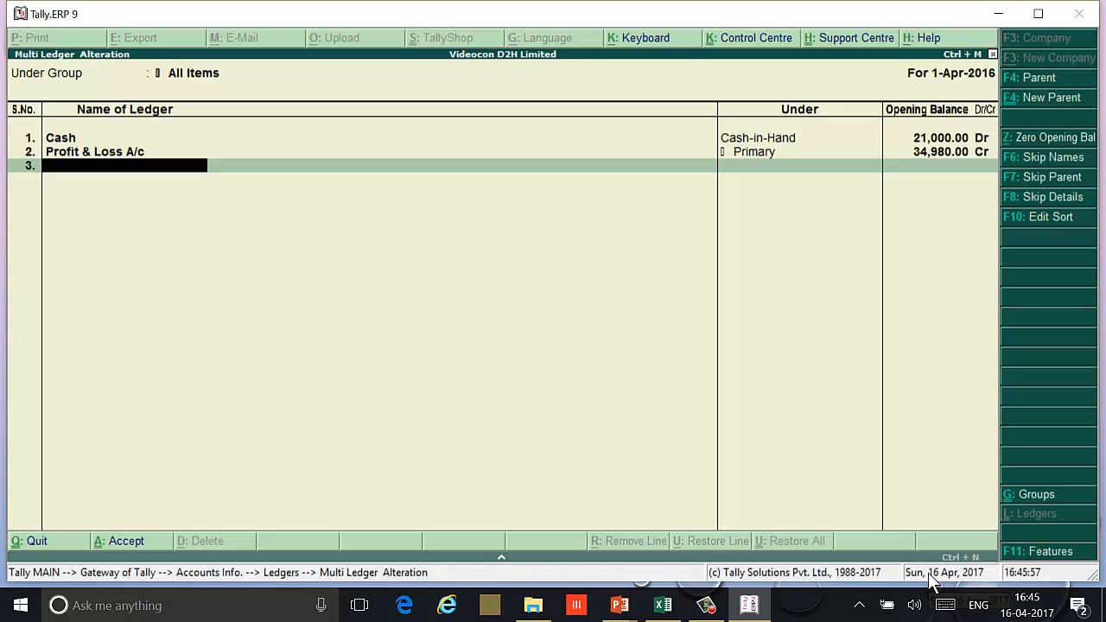
Step: Add a Machinery ledger under Fixed Assets with a debit opening balance of 1,25,000
type("Machinery")
key("Return")
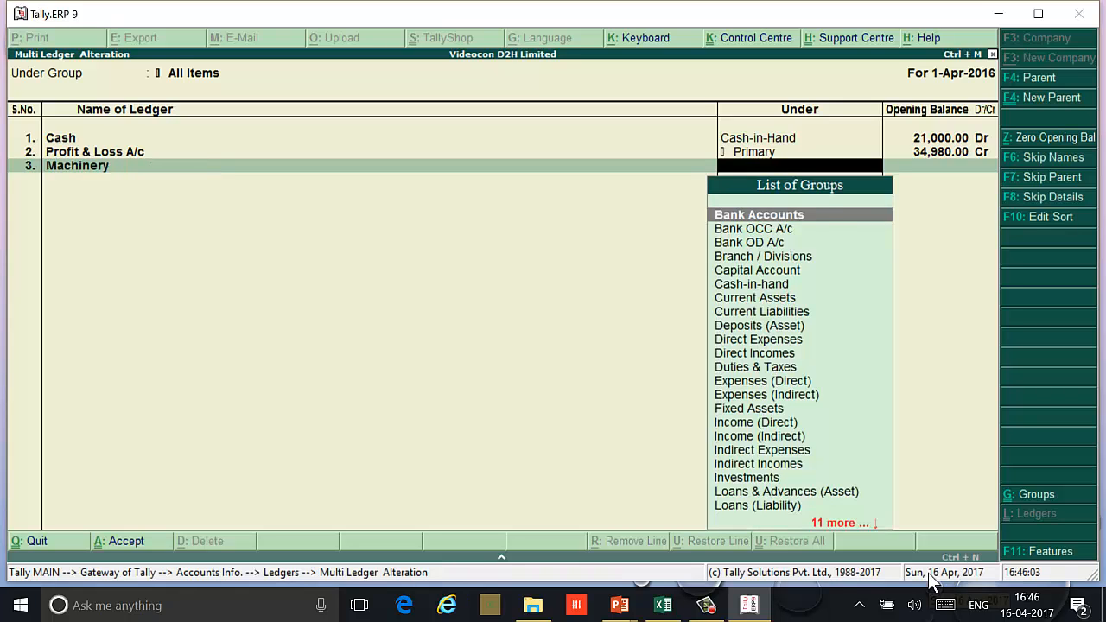
type("fi")
key("Return")
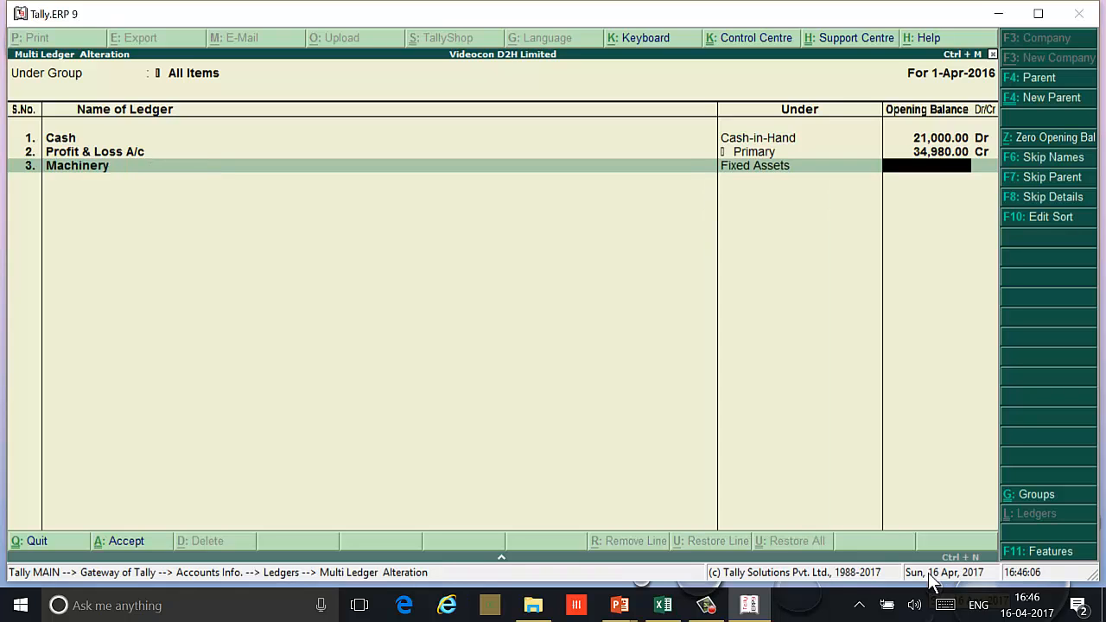
type("125000")
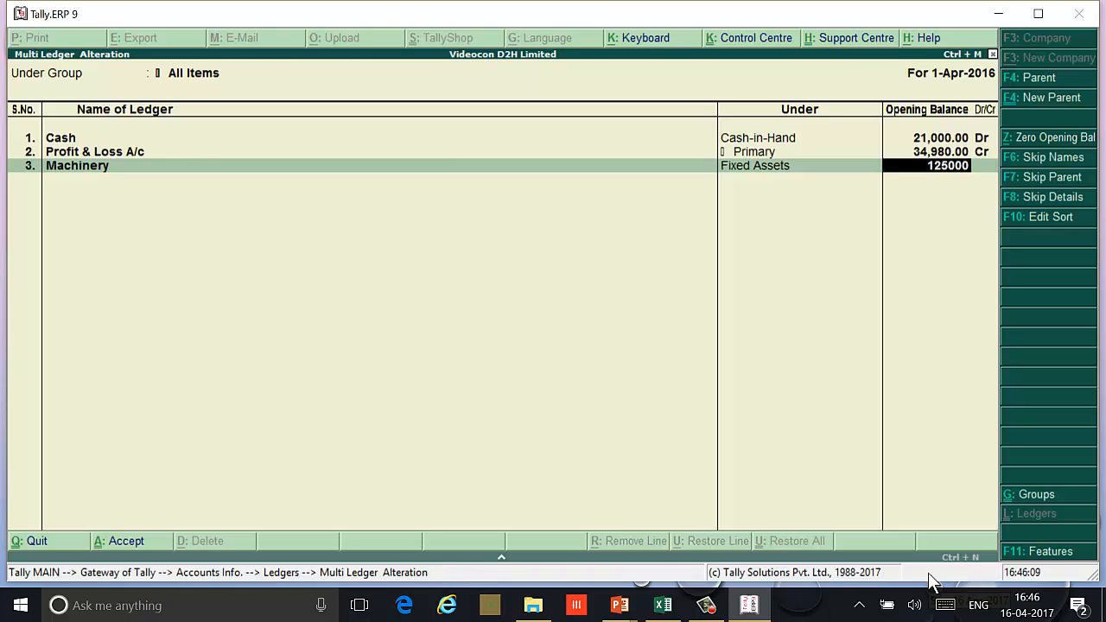
key("Return")
key("Return")
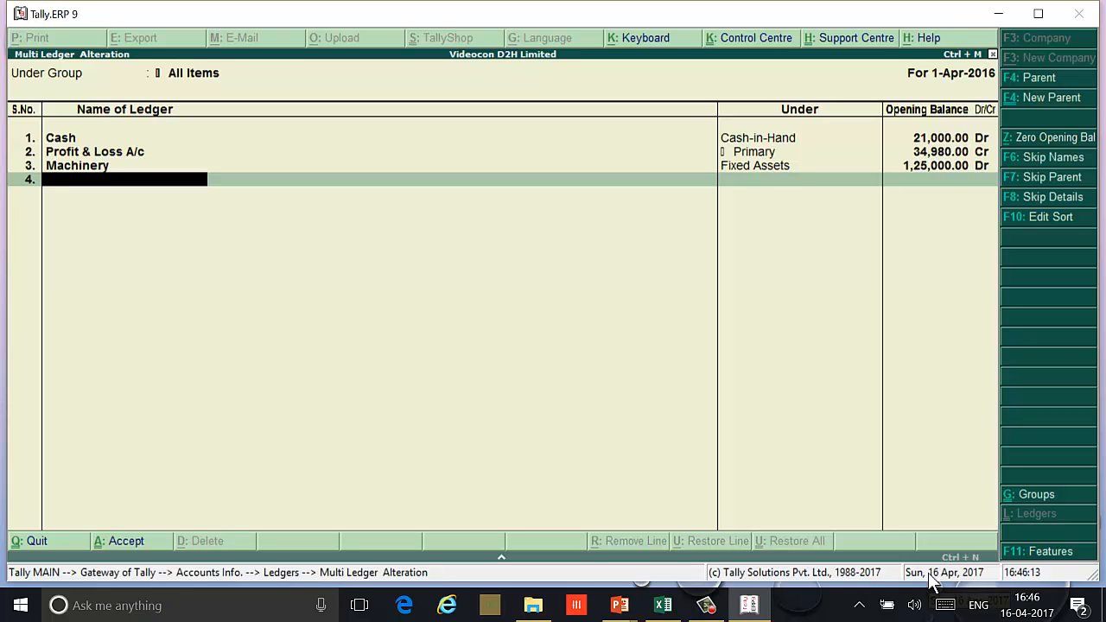
Step: Add a Corporation Bank ledger under Bank Accounts with a debit opening balance of 1,10,000
type("Corporation Ban")
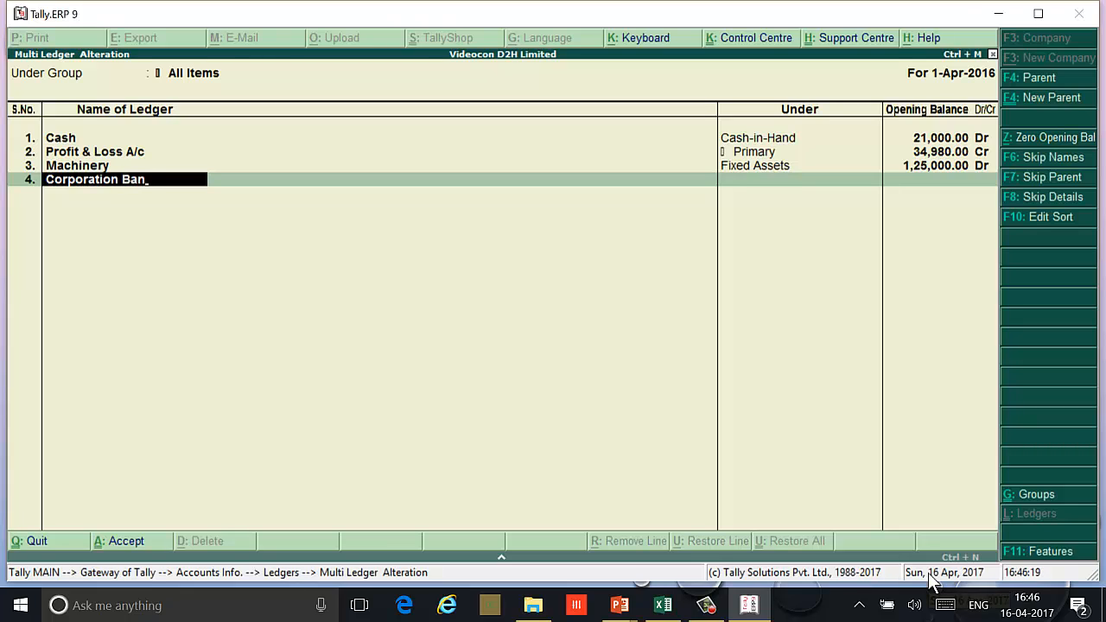
type("k")
key("Return")
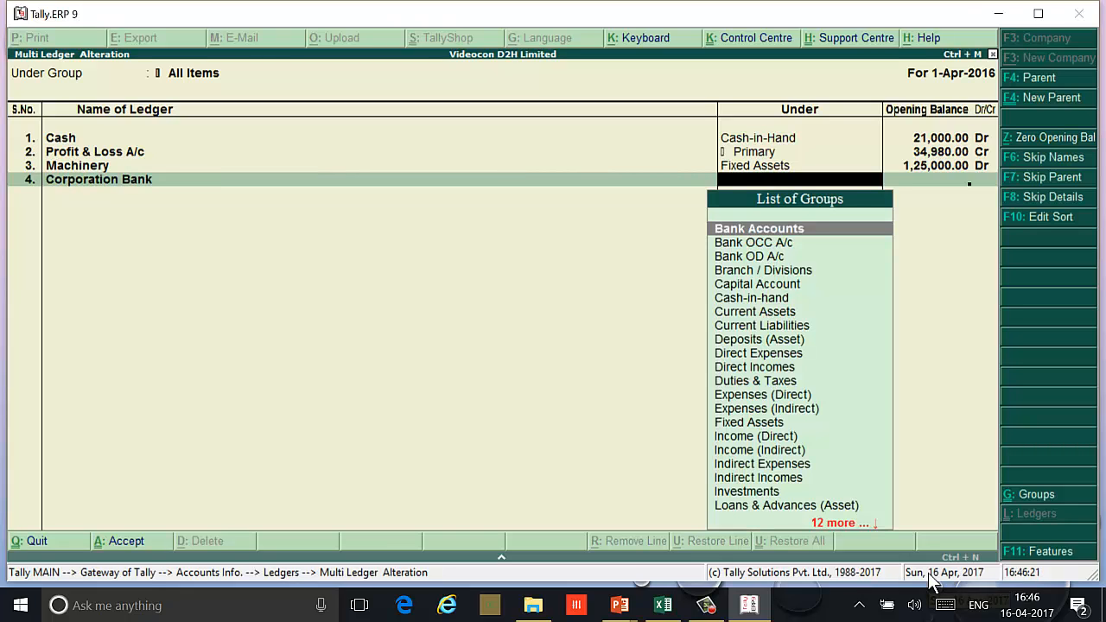
key("Return")
type("1")
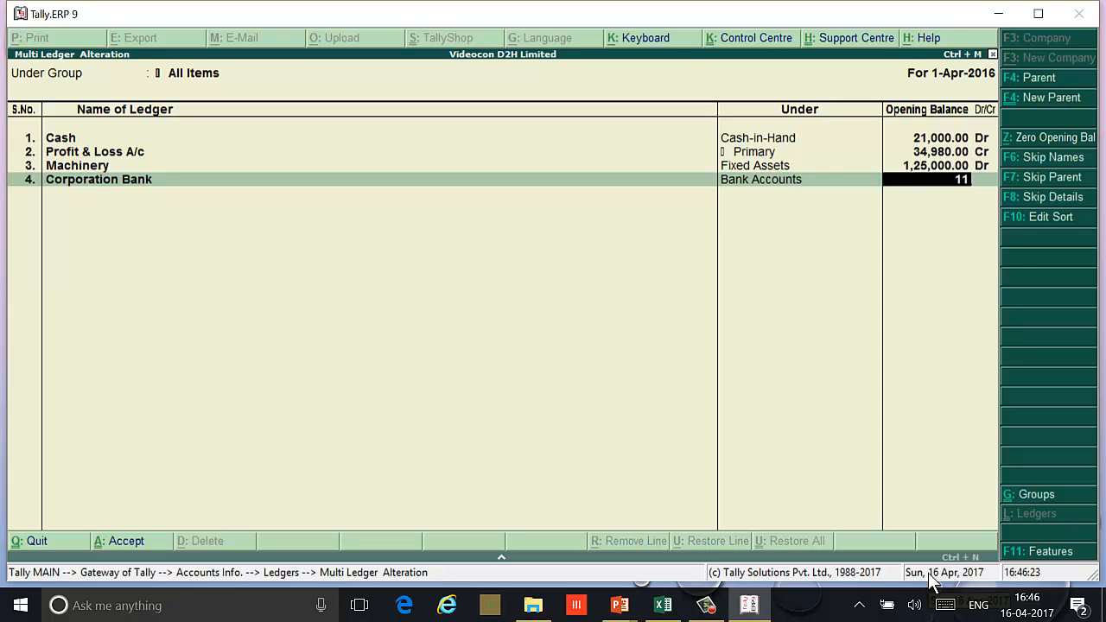
type(",10,00")
type("0000")
key("Return")
key("Return")
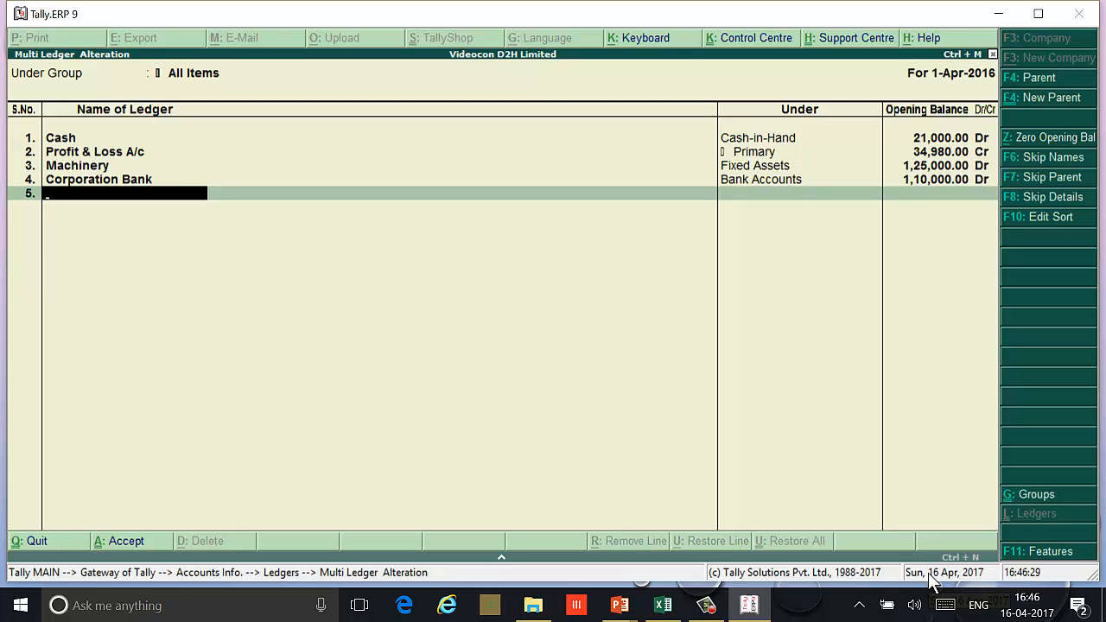
Step: Add a Capital ledger under Capital Account with a credit opening balance of 2,20,000
type("Capital")
key("Return")
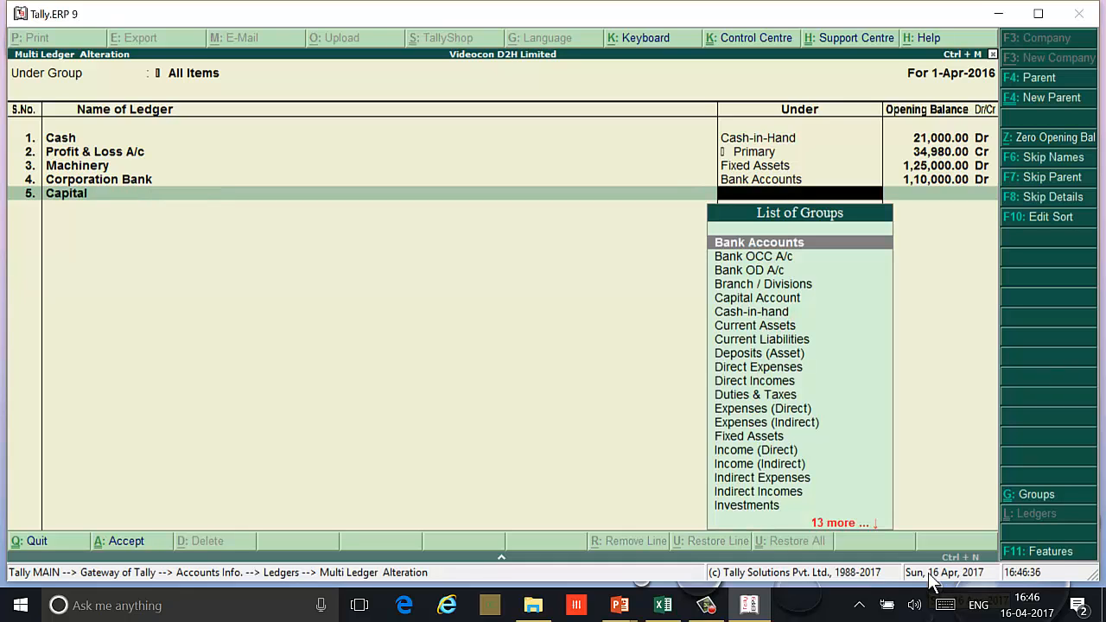
type("Ca")
key("Return")
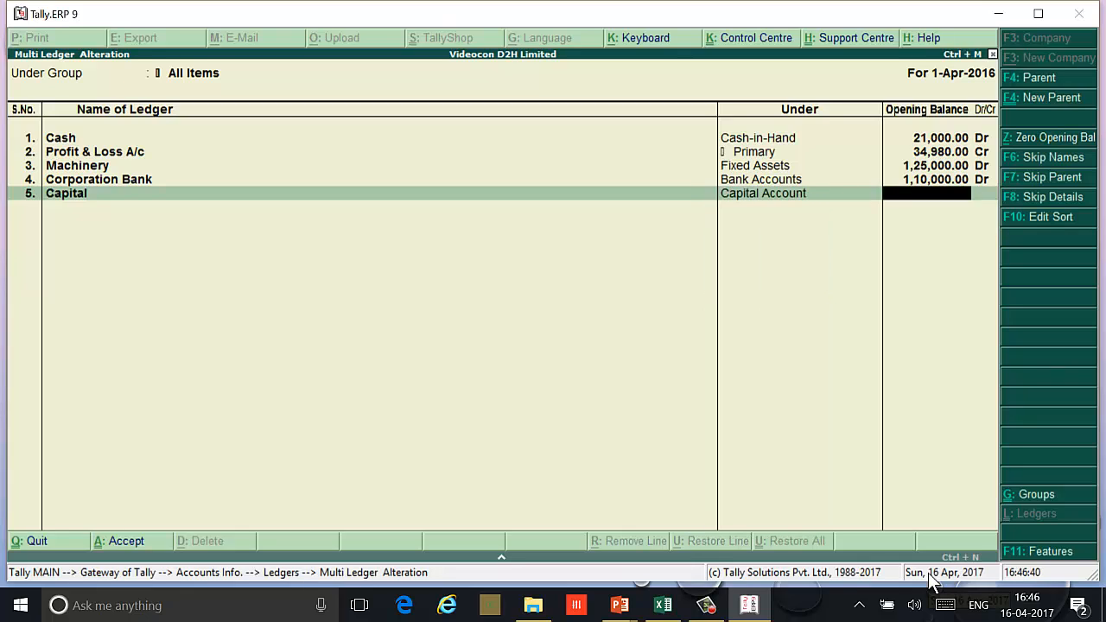
type("2,20,000")
key("Return")
key("Return")
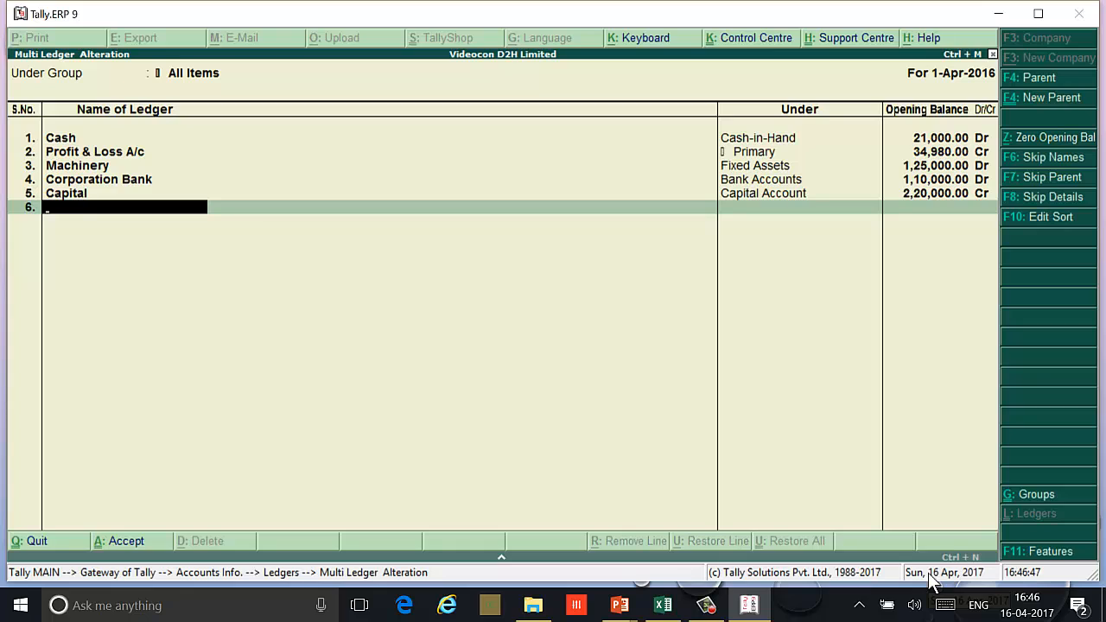
Step: Enter Outstanding Telephone Bill as the name of the sixth ledger
type("Outstanding")
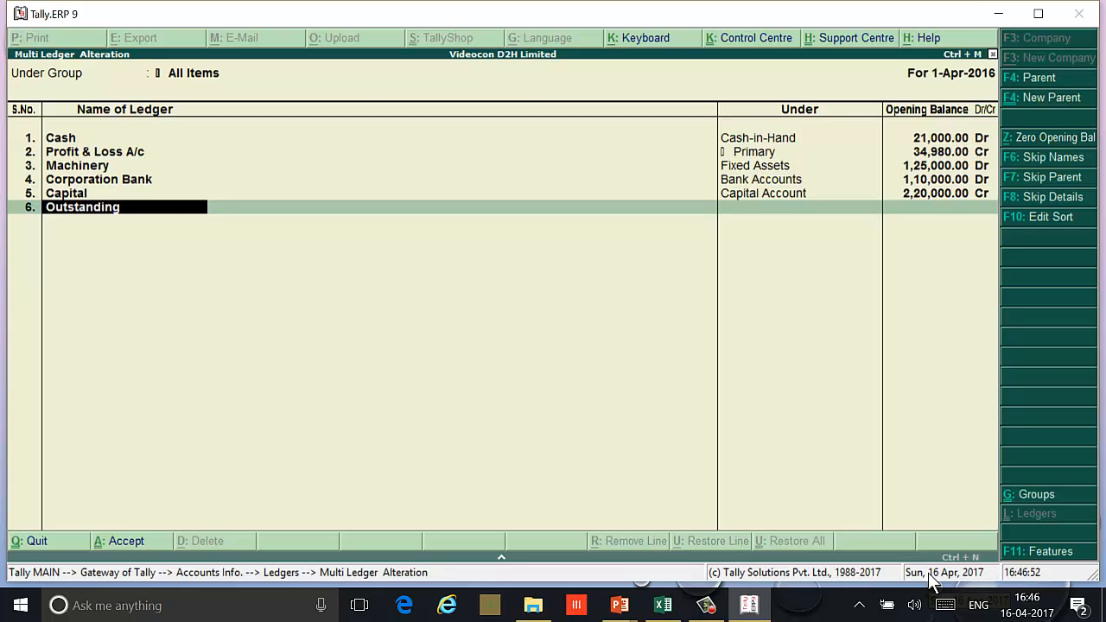
type(" Telephonebill")
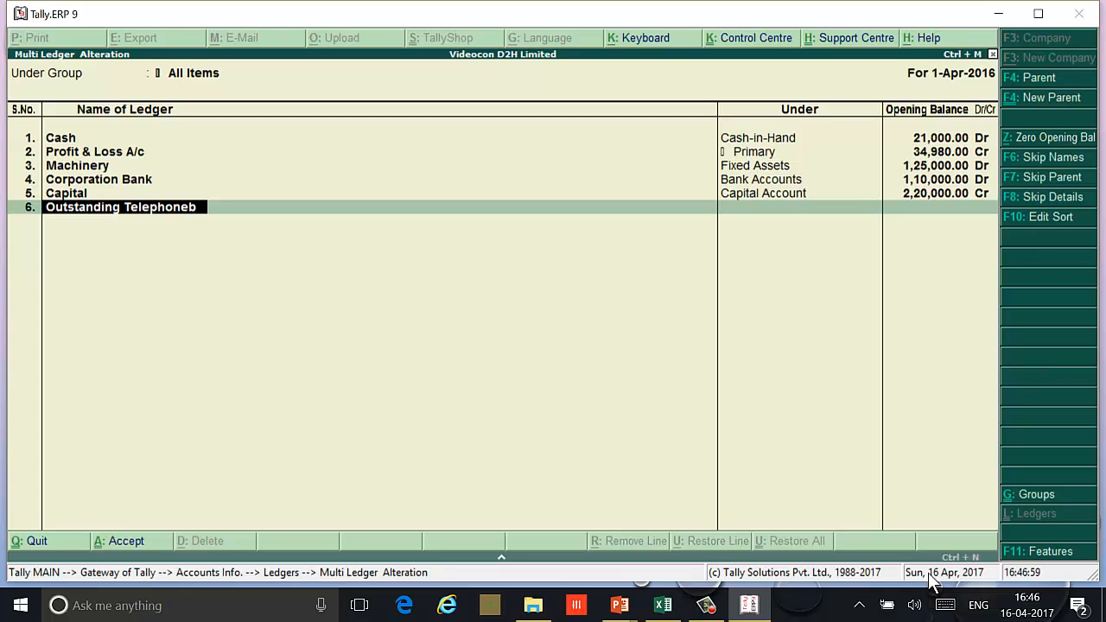
key("BackSpace")
key("BackSpace")
key("BackSpace")
key("BackSpace")
type("Bill")
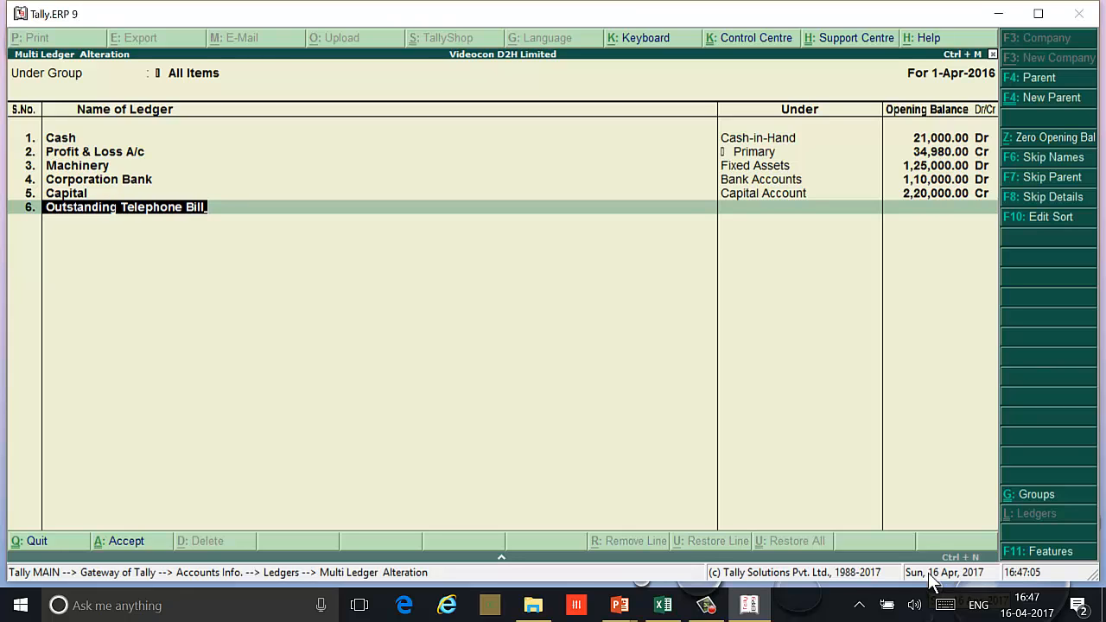
Step: Put the Outstanding Telephone Bill ledger under Current Liabilities with a credit opening balance of 1,020 and save the ledger list
key("Return")
type("Cu")
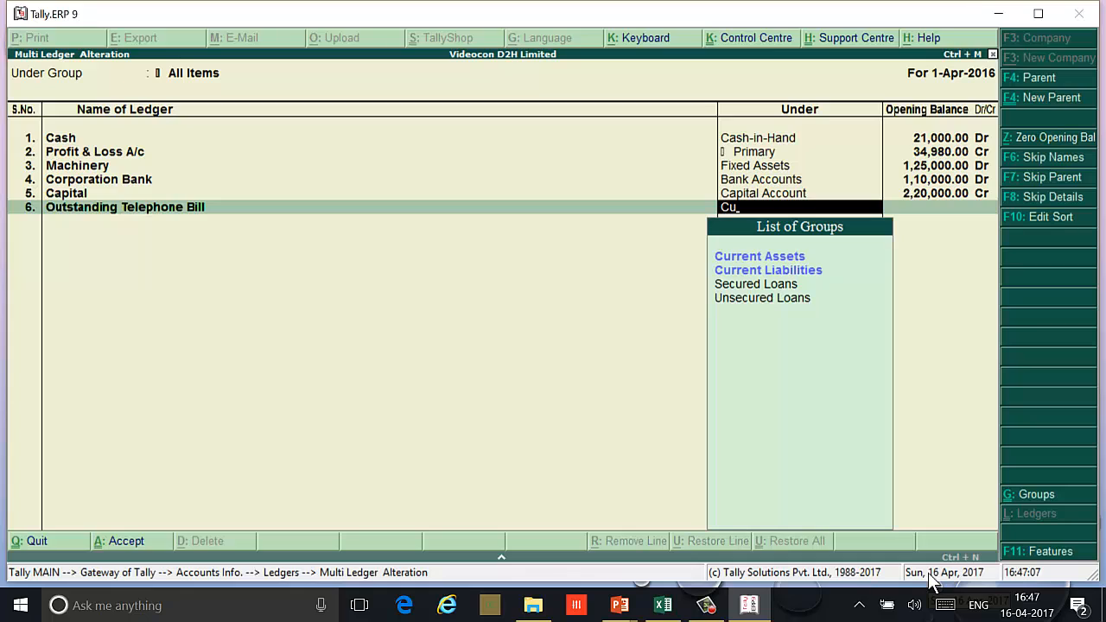
key("Down")
key("Return")
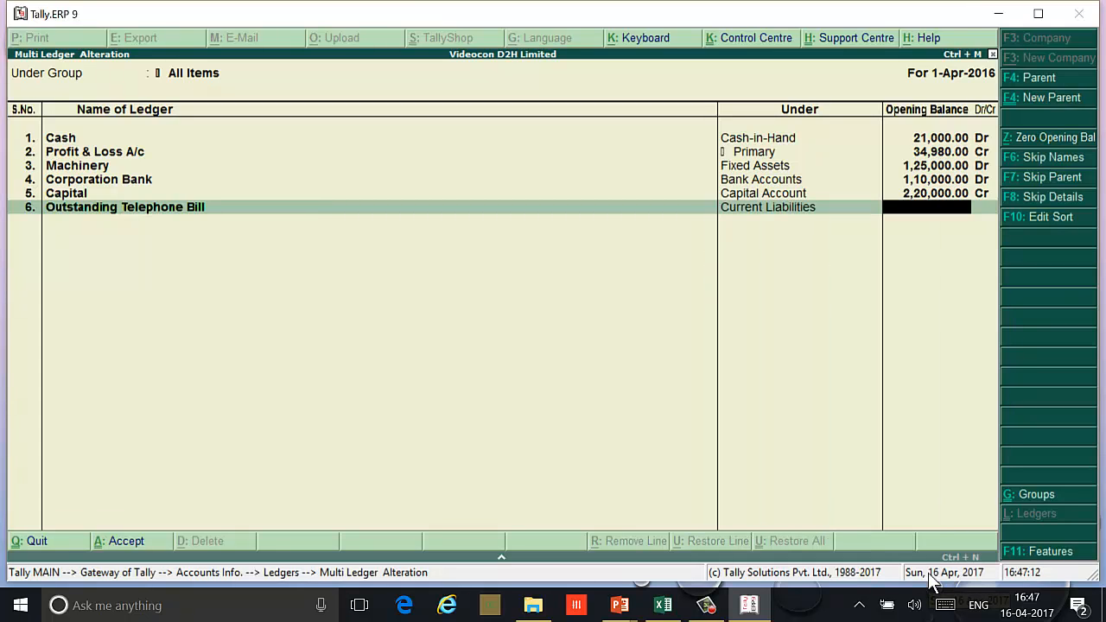
type("1020")
key("Return")
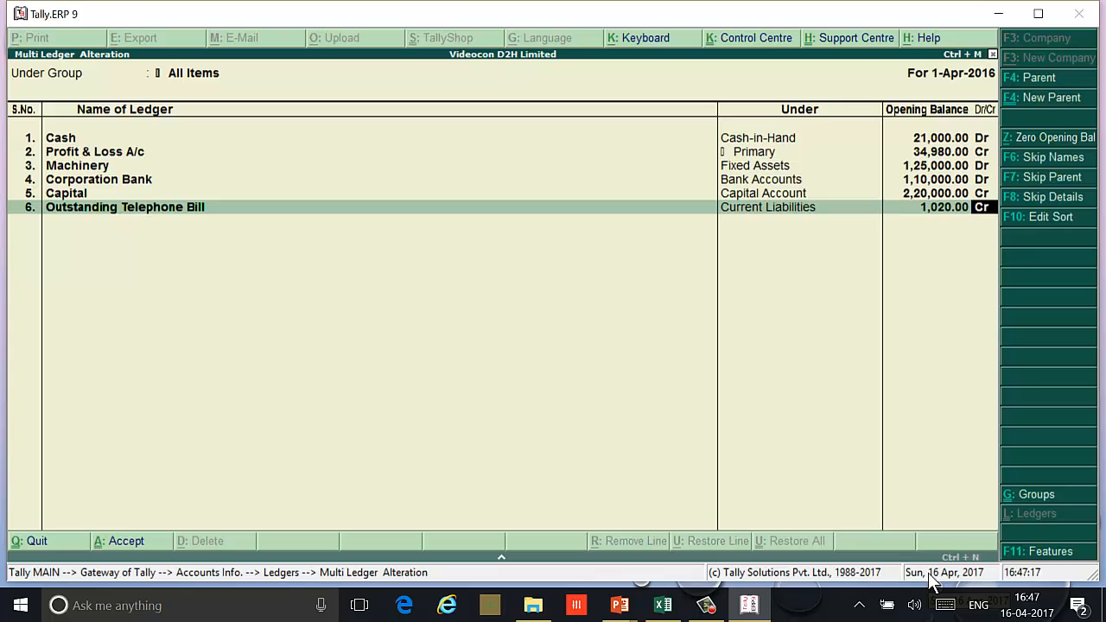
type("c")
key("Return")
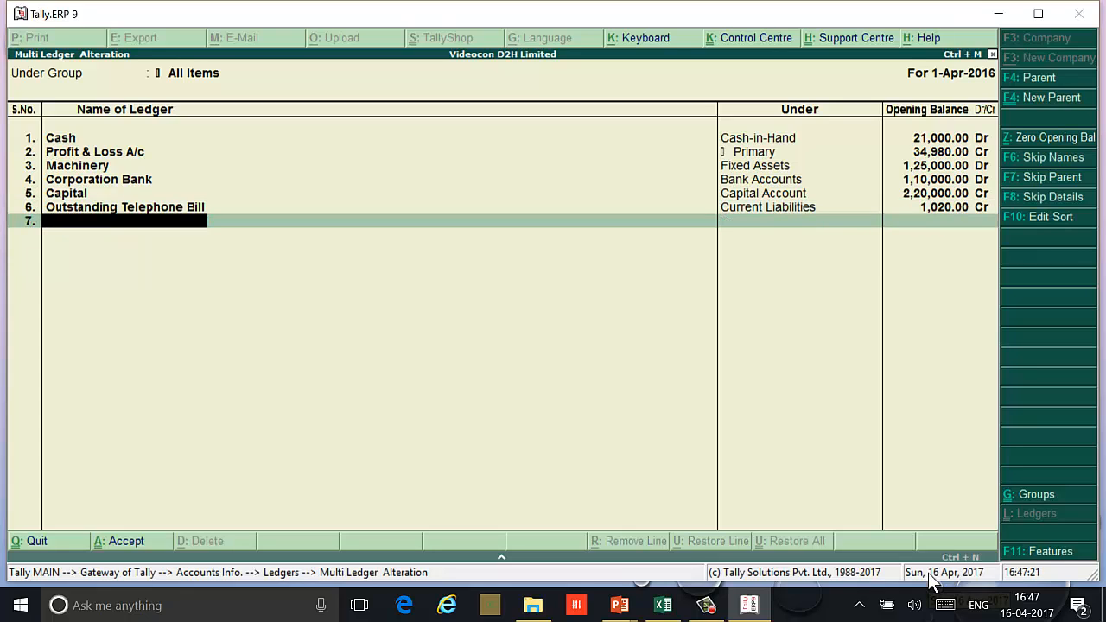
key("Return")
key("Return")
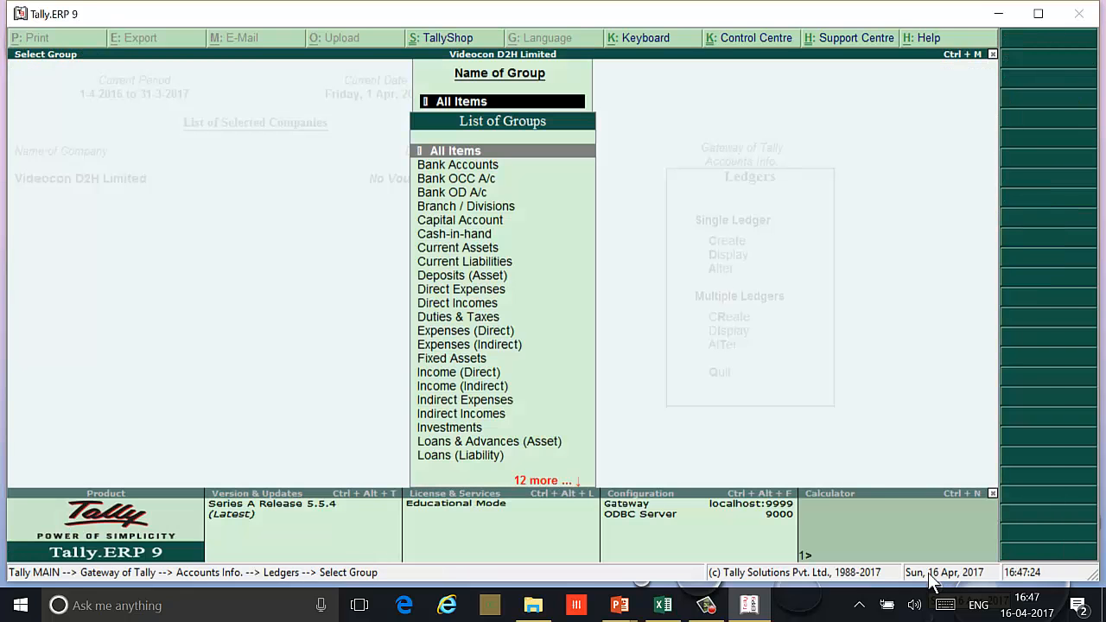
Step: Leave the ledger screens and show the company's balance sheet in detailed form
key("Escape")
key("Escape")
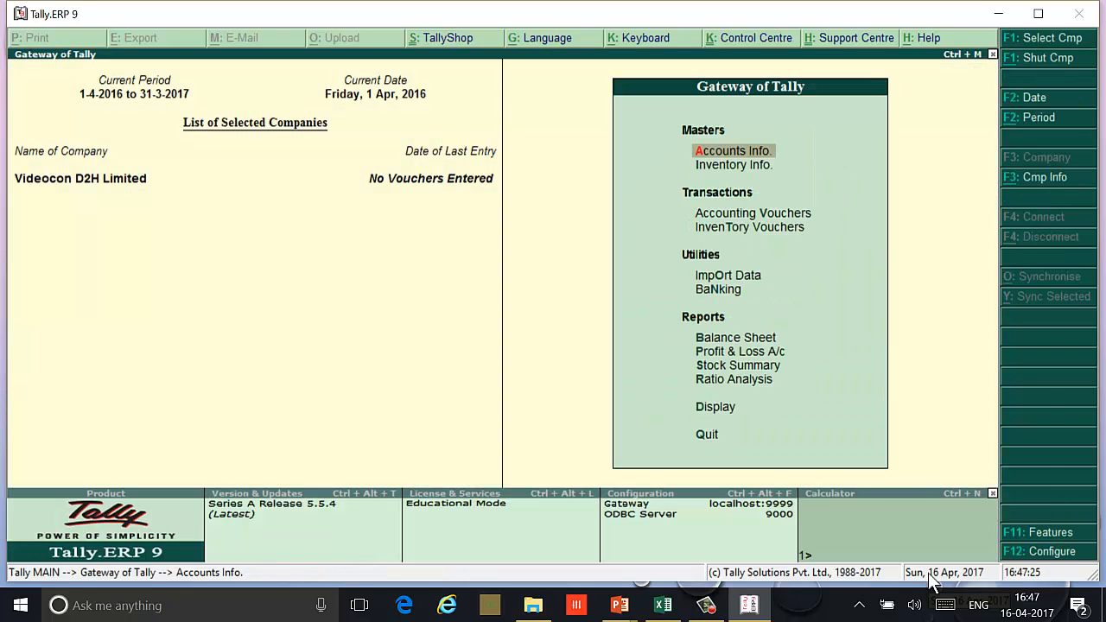
key("b")
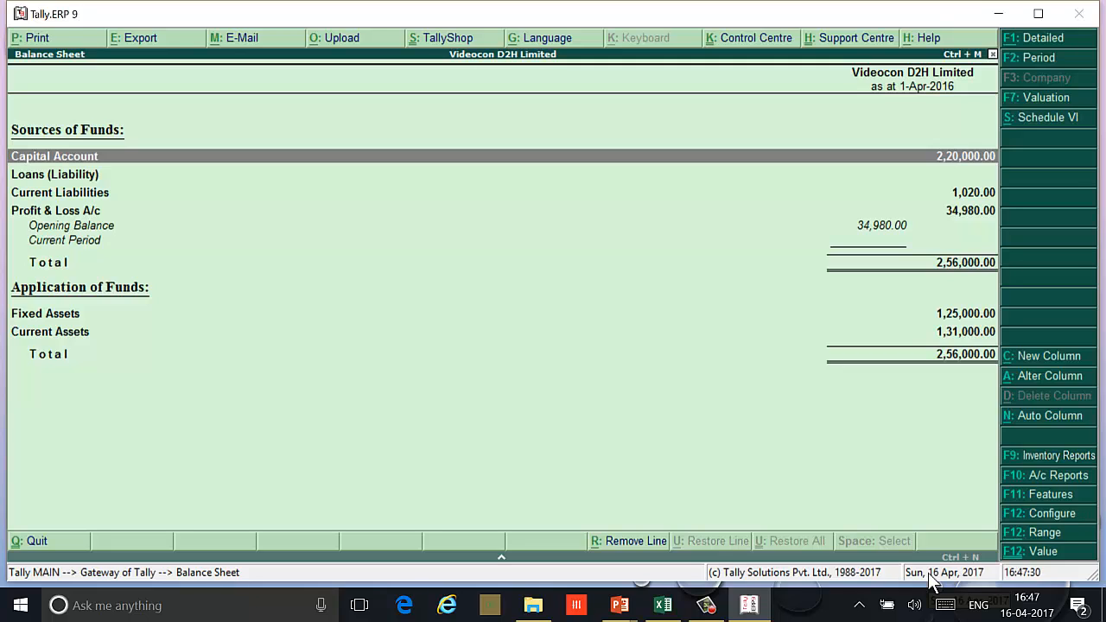
key("alt+F1")
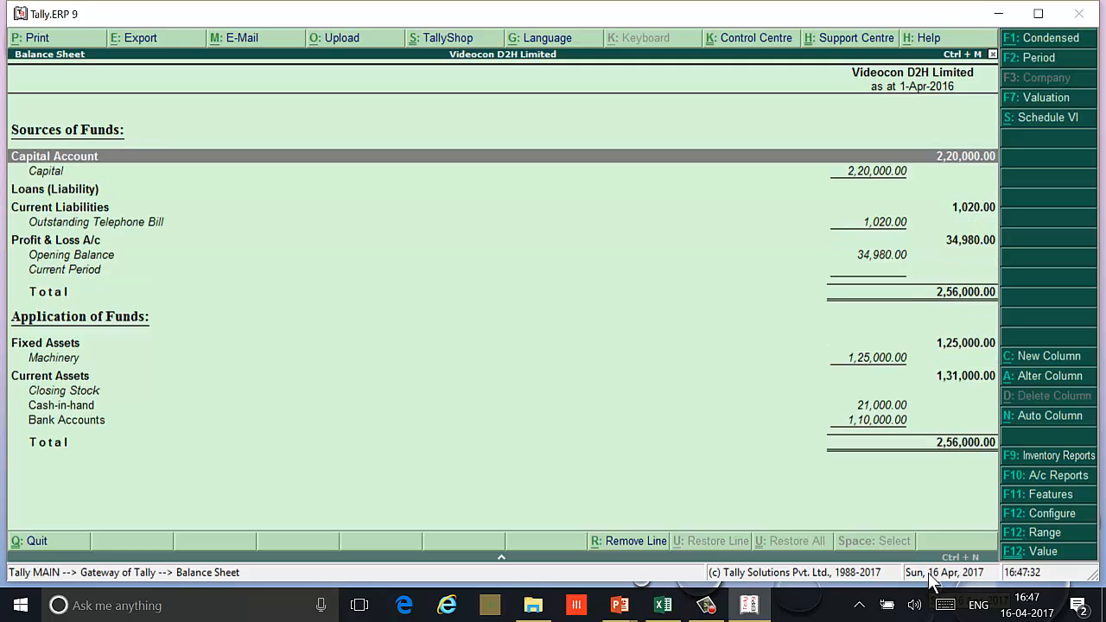
Step: Switch to the PowerPoint slide show to read the old machinery sale transaction, and return to Tally.ERP 9
key("alt+Tab")
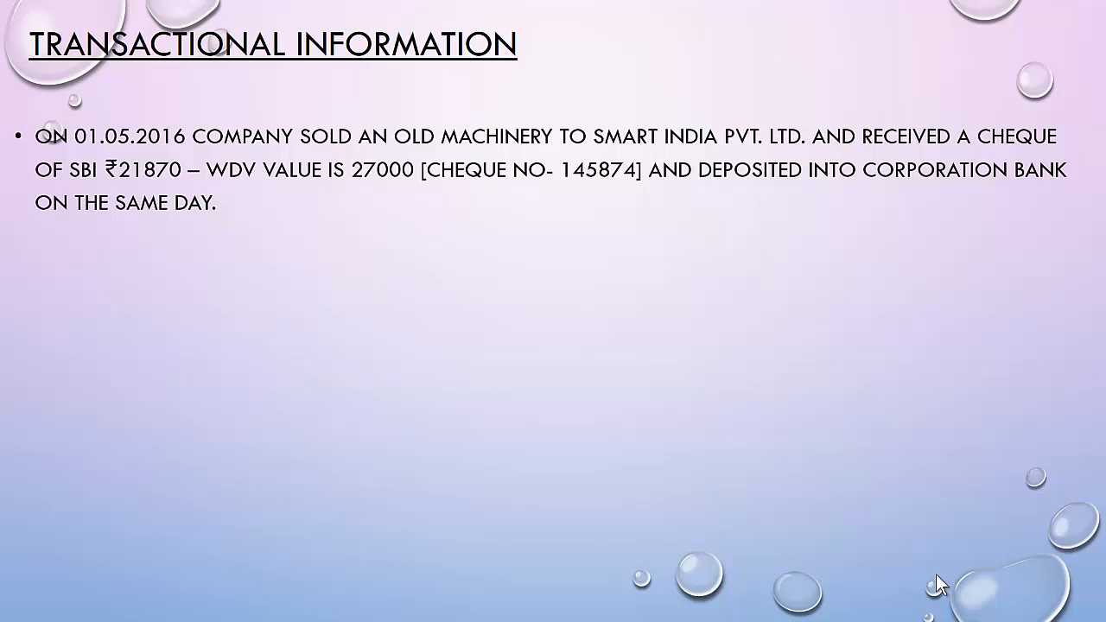
key("alt+Tab")
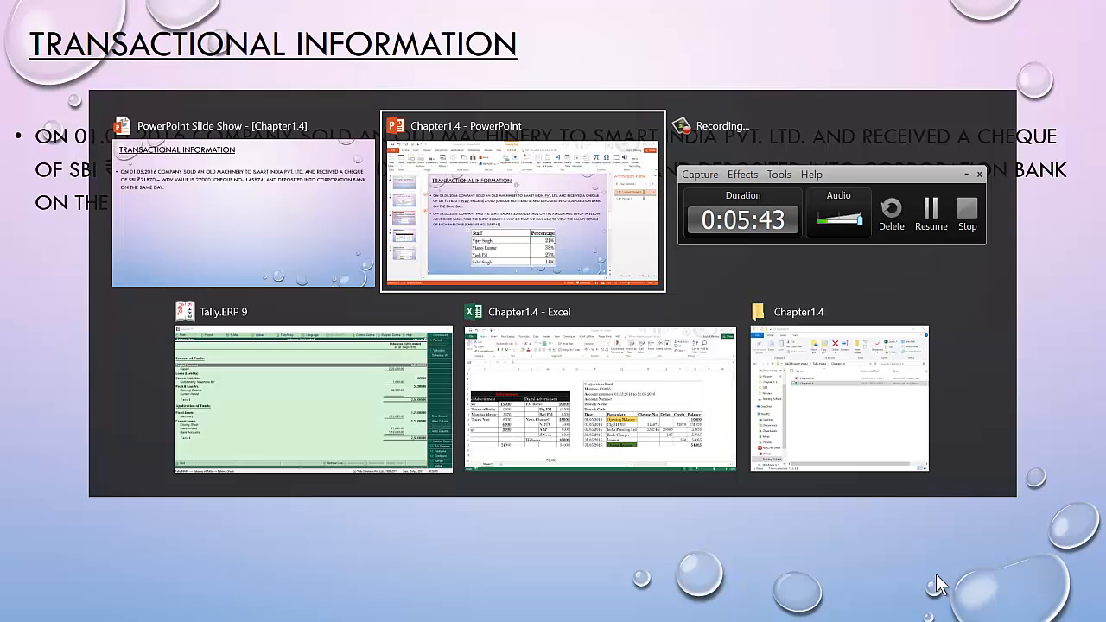
key("Tab")
key("Tab")
key("Tab")
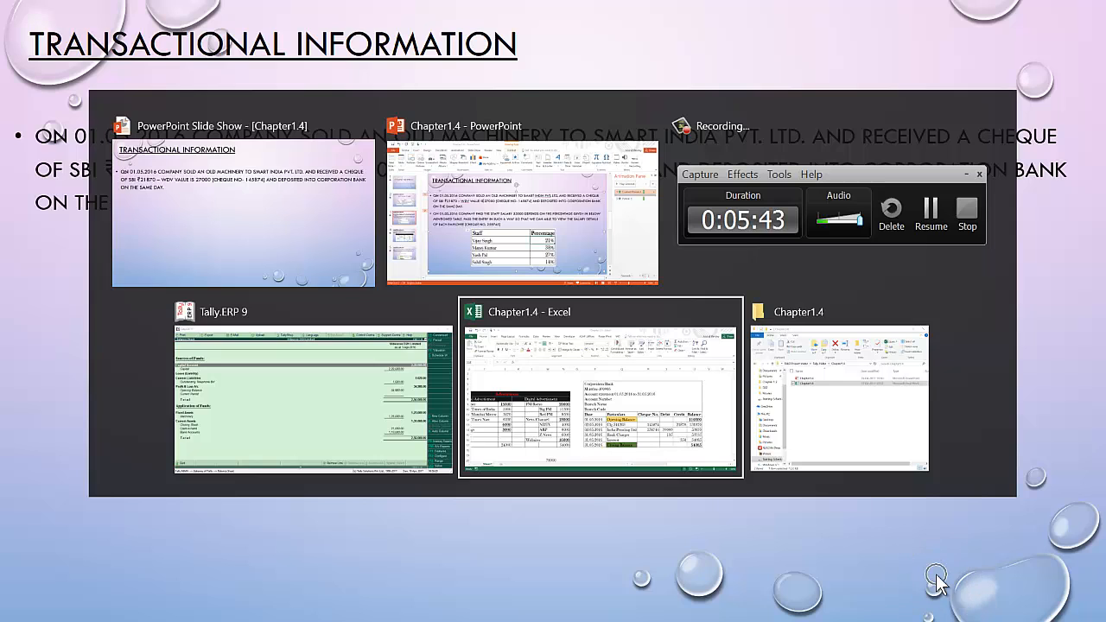
key("shift+Tab")
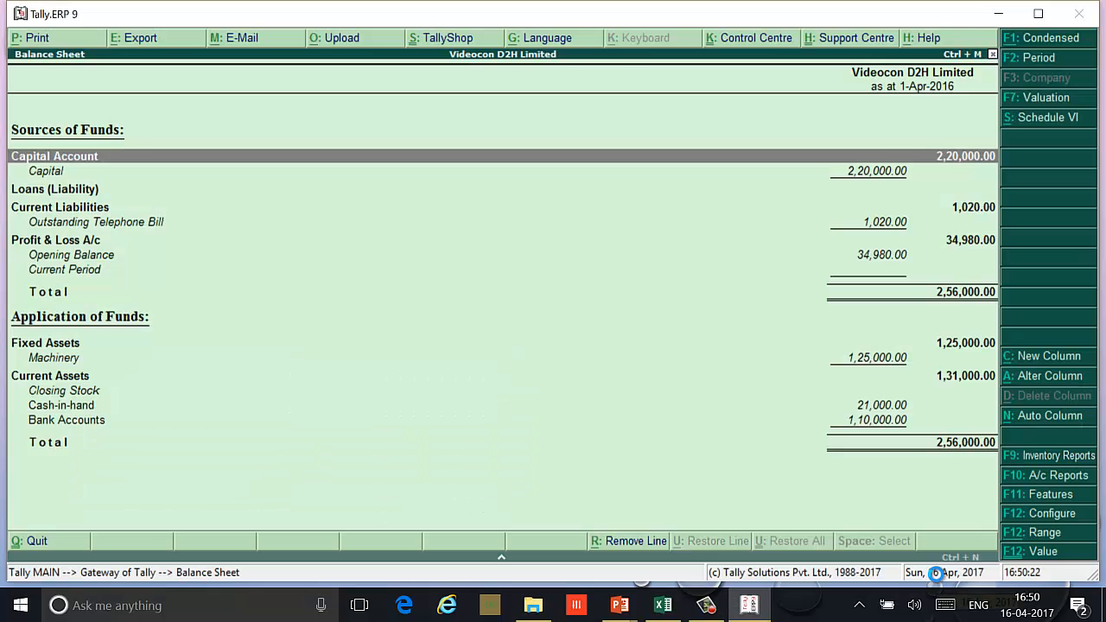
Step: Close the balance sheet and open the creation form for a single ledger
key("Escape")
key("Escape")
key("Escape")
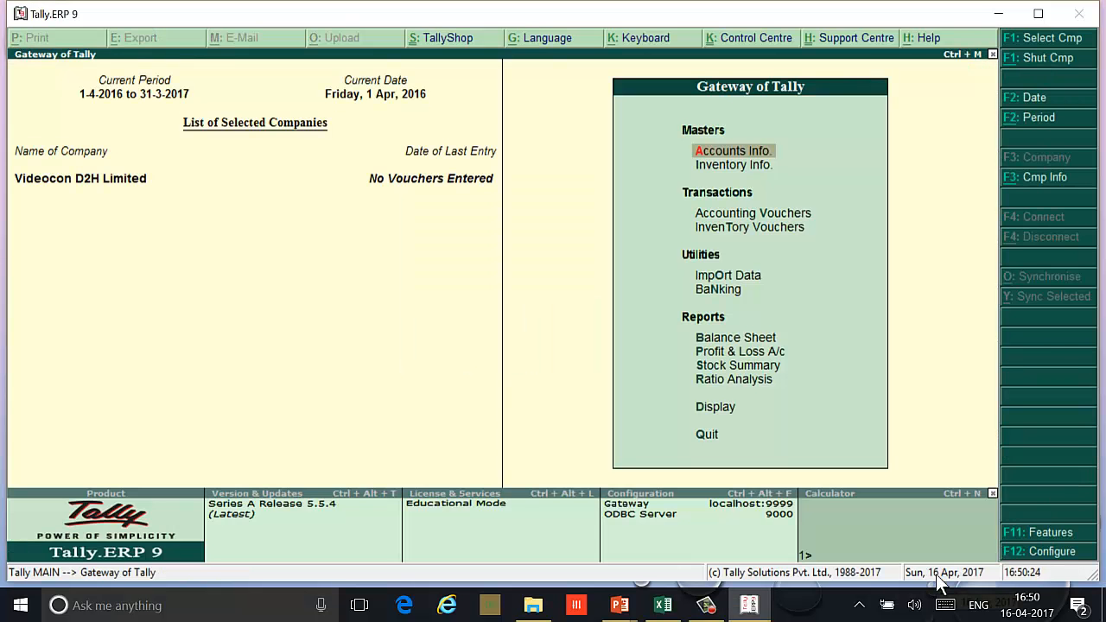
key("Return")
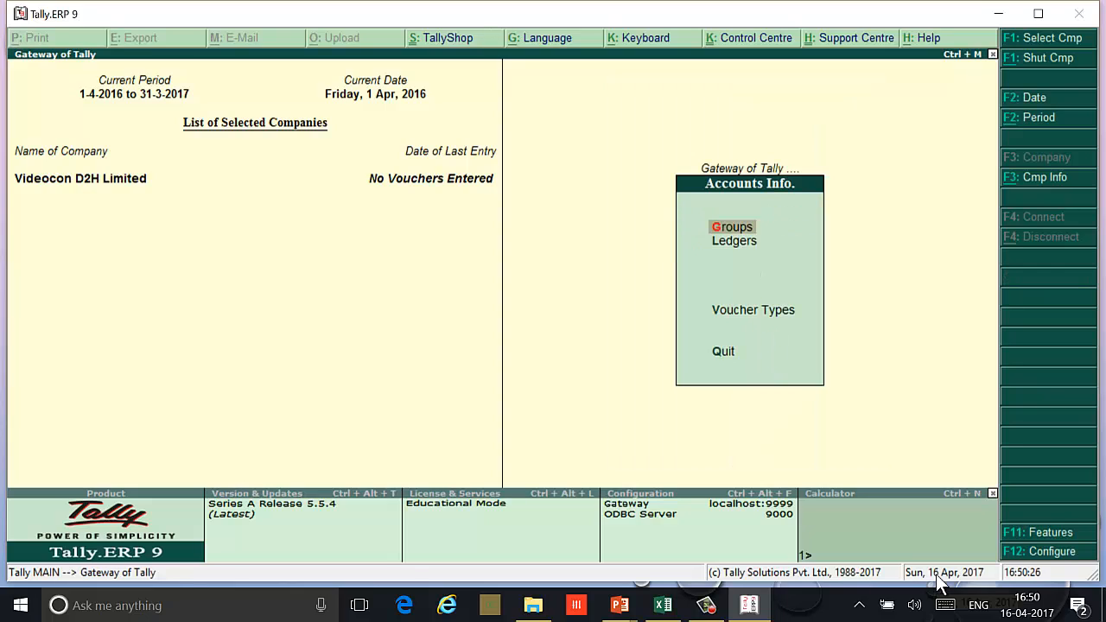
key("Down")
key("Return")
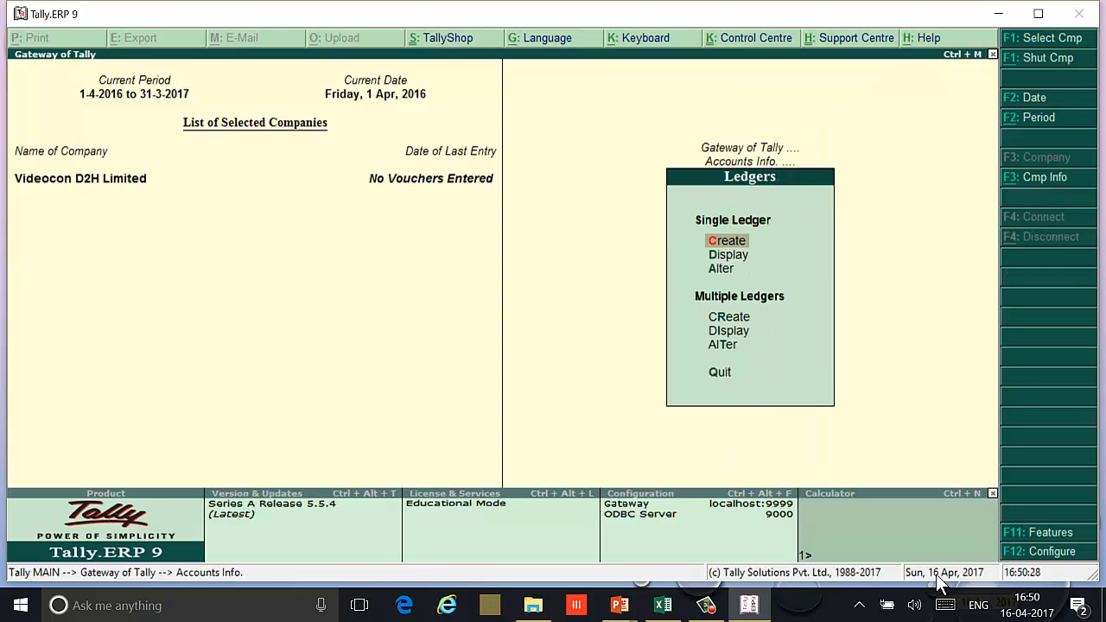
key("Down")
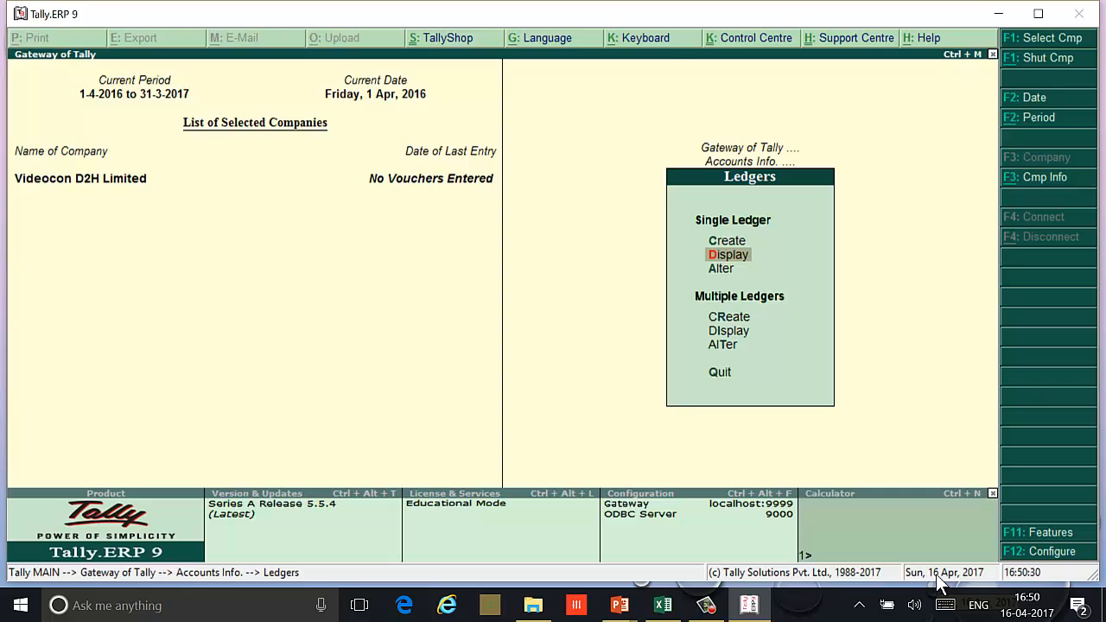
key("Up")
key("Return")
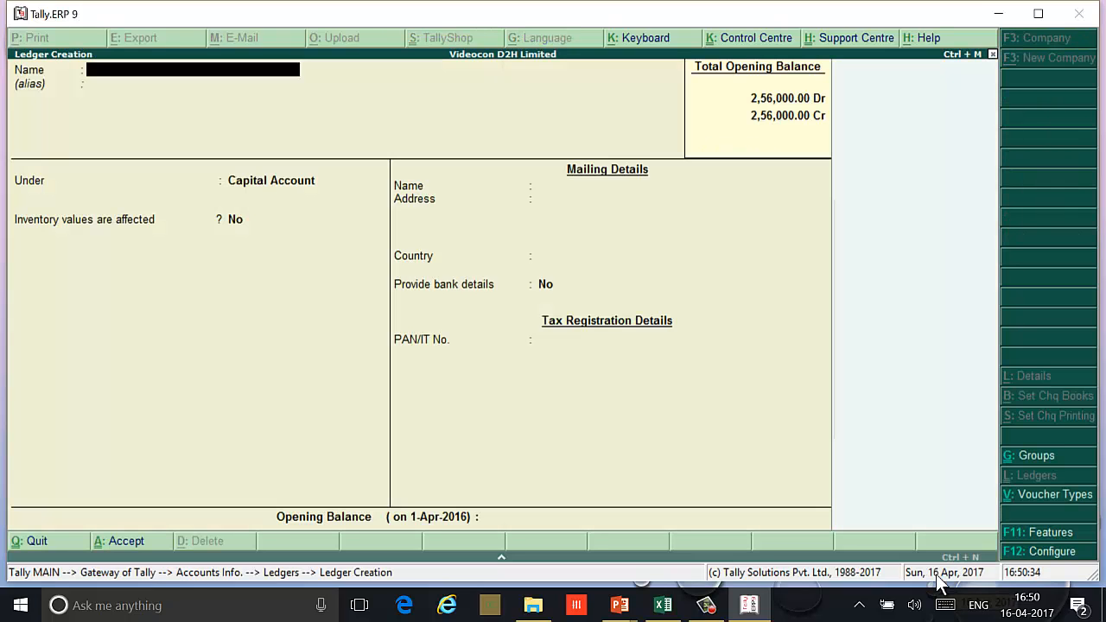
Step: Create a ledger named Smart India Pvt. Ltd. under Sundry Debtors, leaving the remaining details at their defaults, and save it
type("Smart India Pvt")
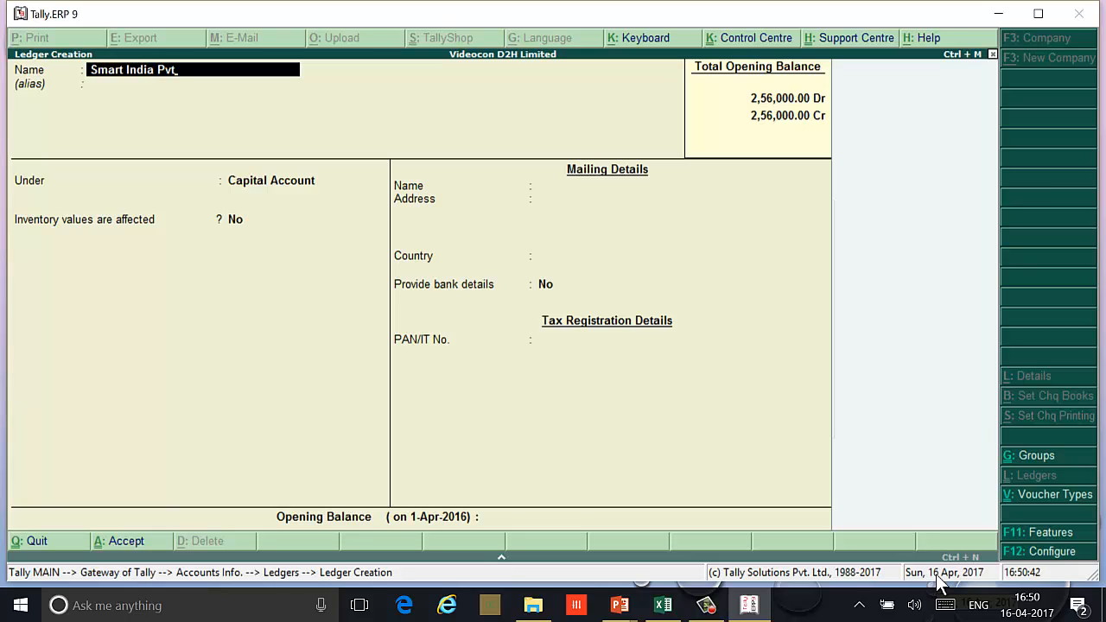
type(". Ltd.")
key("Return")
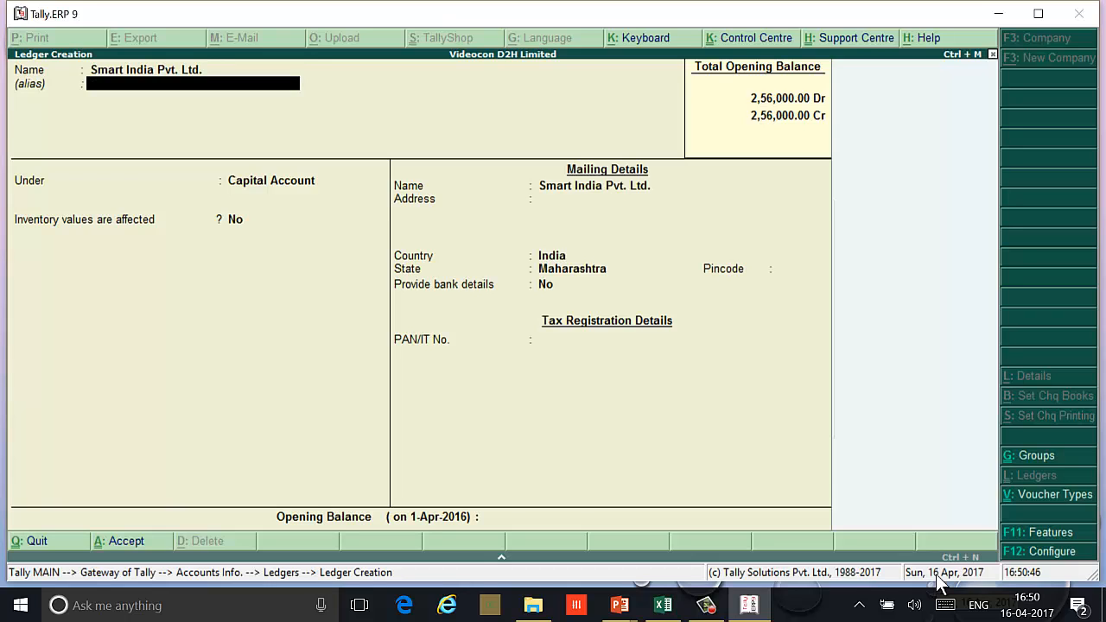
key("Return")
type("Sun")
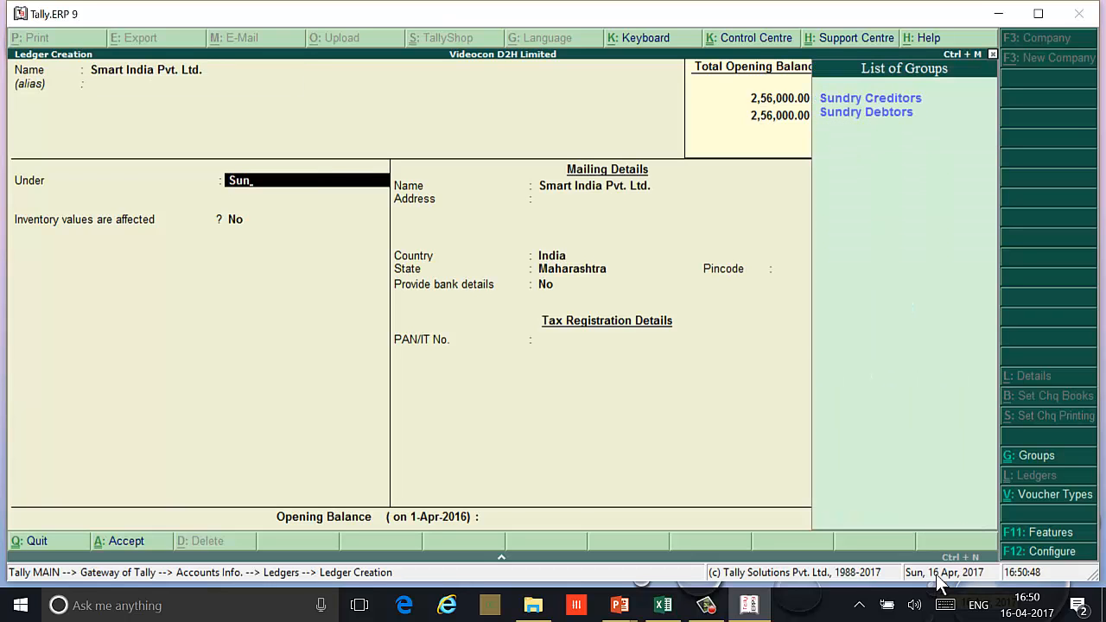
key("Down")
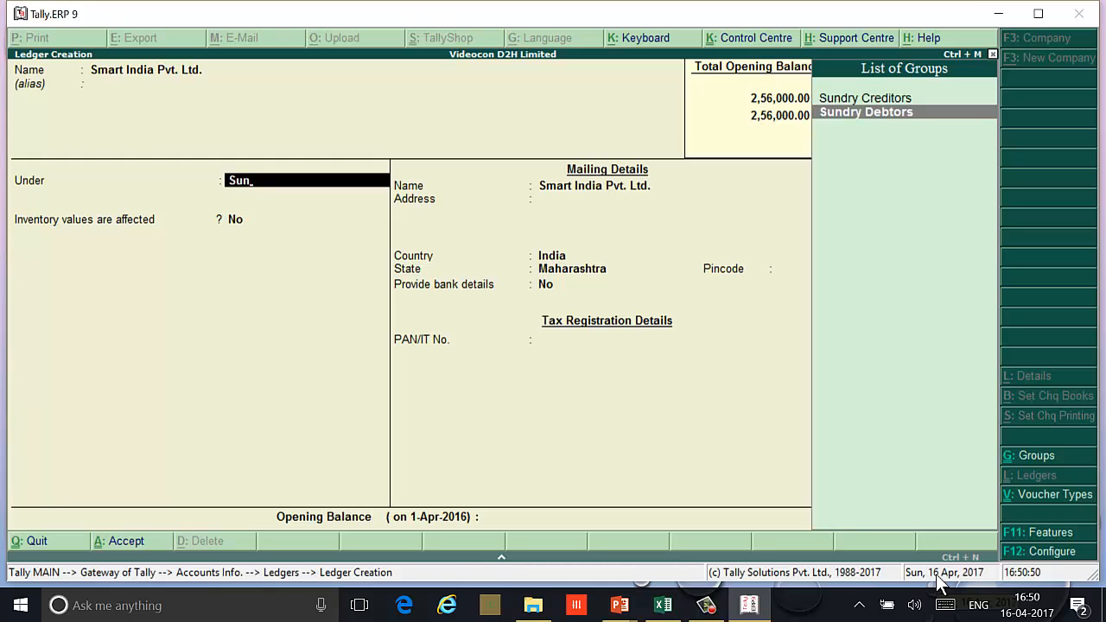
key("Return")
key("Return")
key("Return")
key("Return")
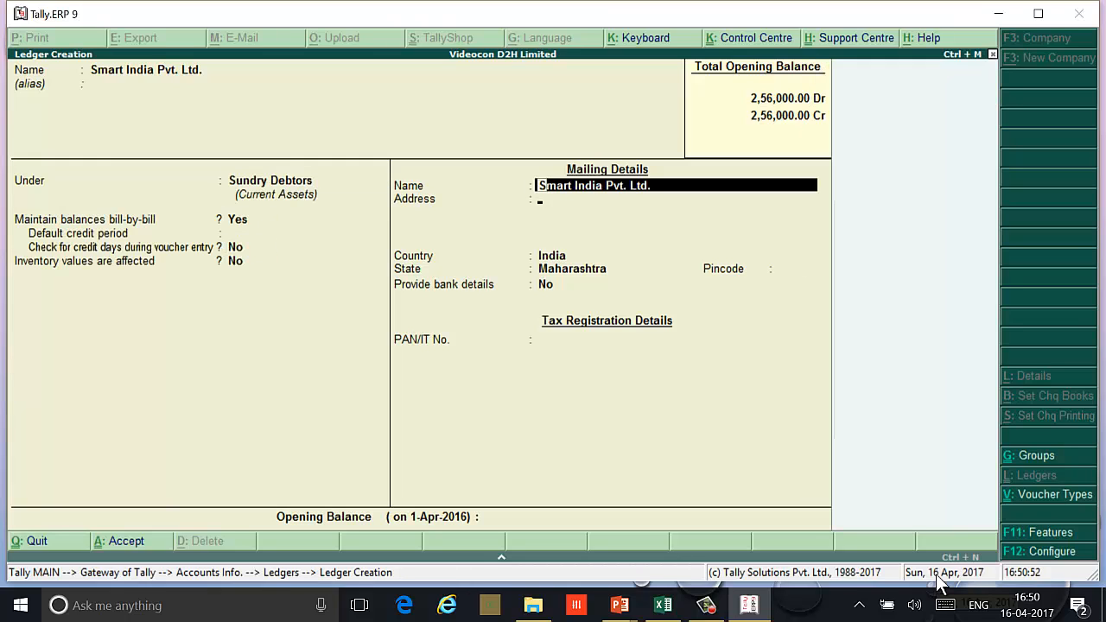
key("Return")
key("Return")
key("ctrl+a")
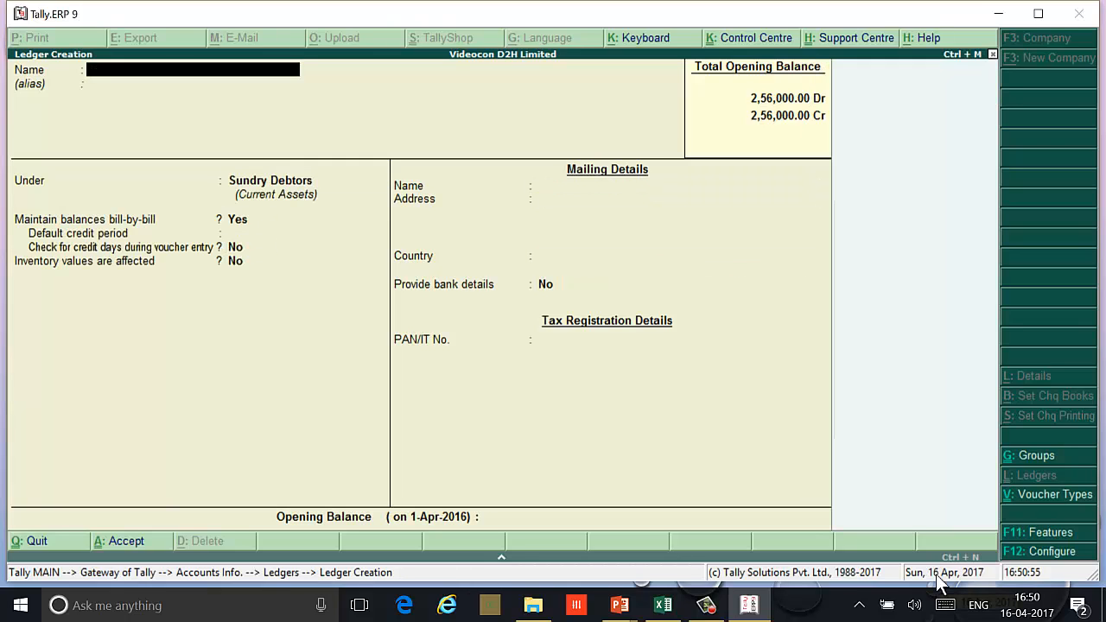
Step: Name the next ledger Old Machinery and put it under Fixed Assets, keeping the default mailing details
type("Old Machinery")
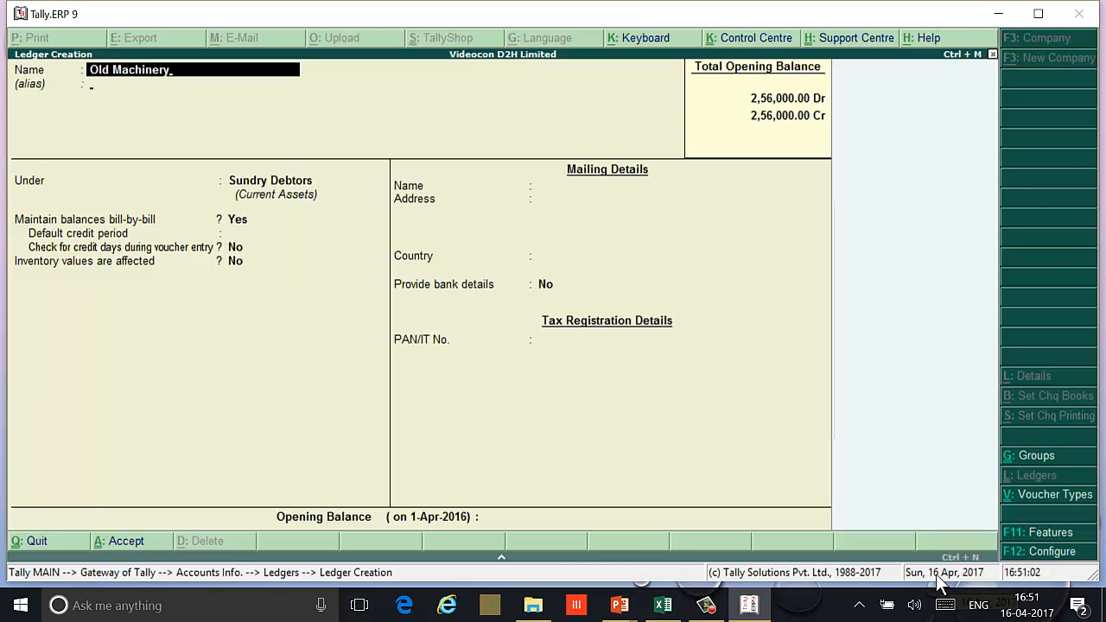
key("Return")
key("Return")
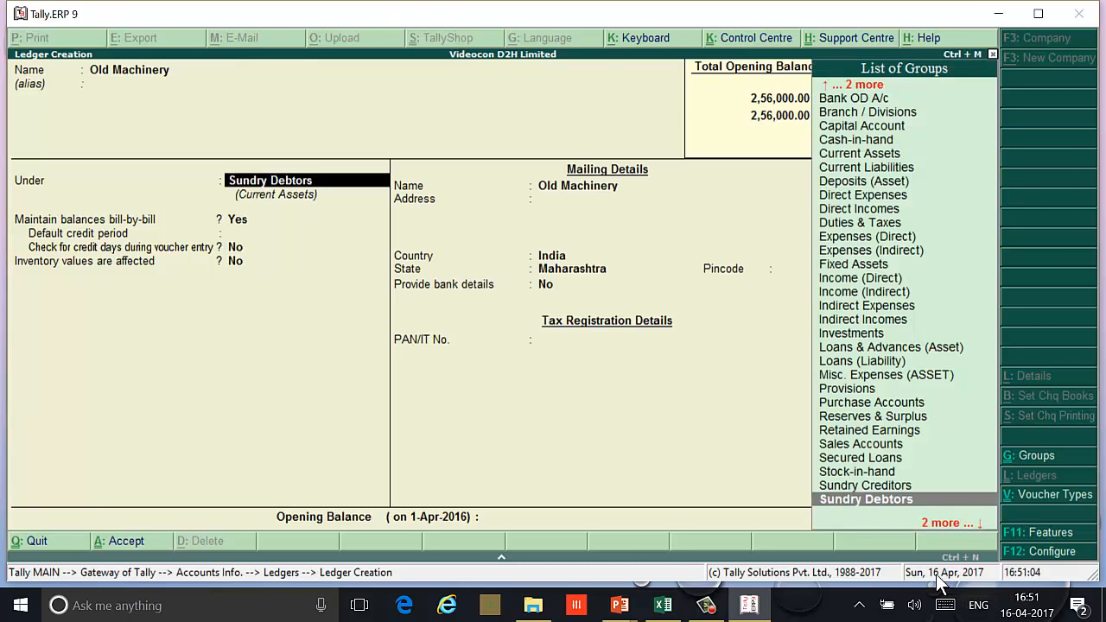
type("Fic")
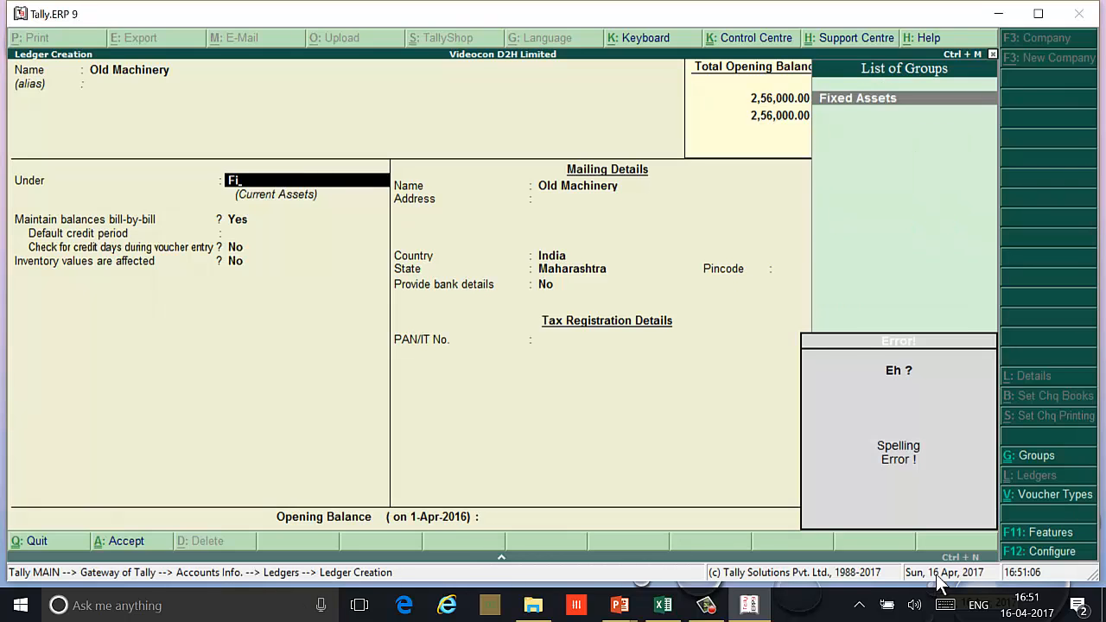
key("Return")
key("Return")
key("Return")
key("Return")
key("Return")
key("Return")
key("Return")
key("Return")
key("Return")
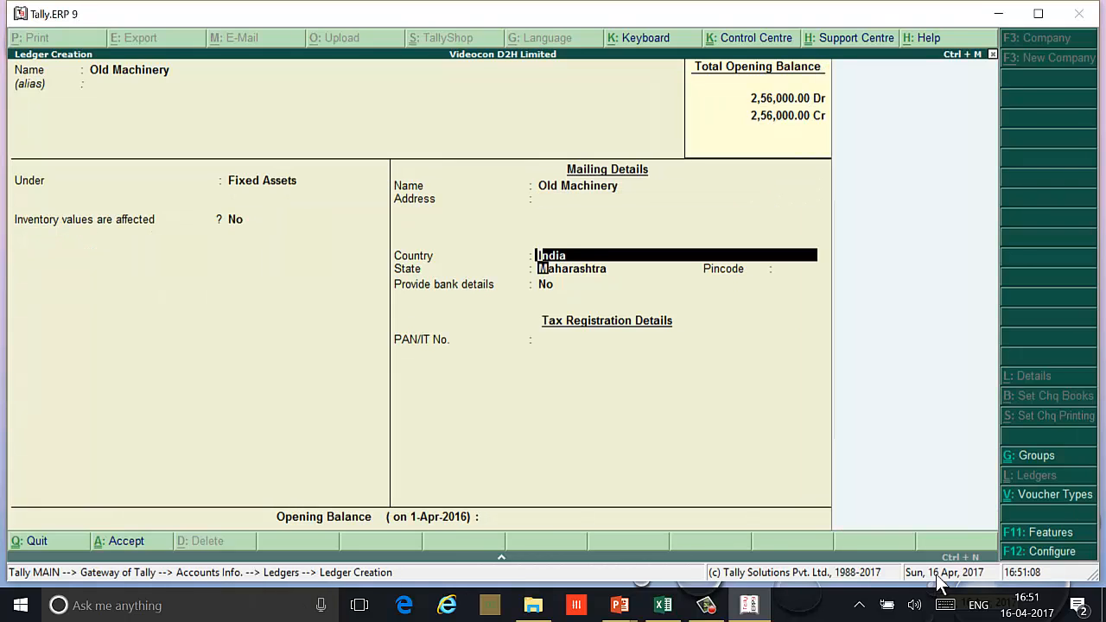
Step: Give the Old Machinery ledger a debit opening balance of 27,000 and save it
key("Return")
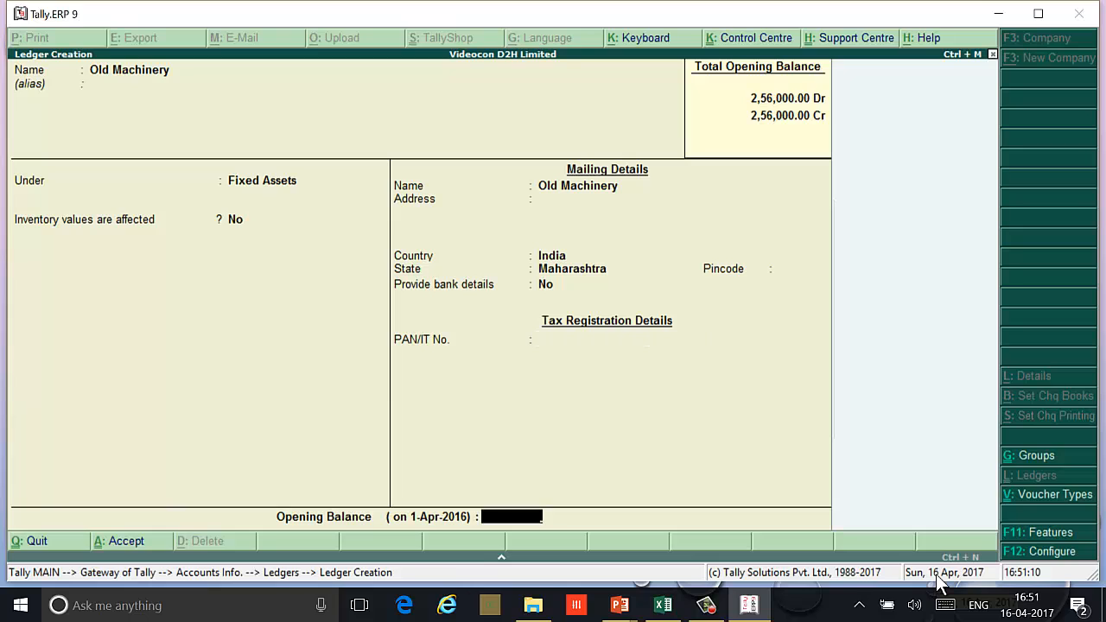
type("27000")
key("Return")
key("Return")
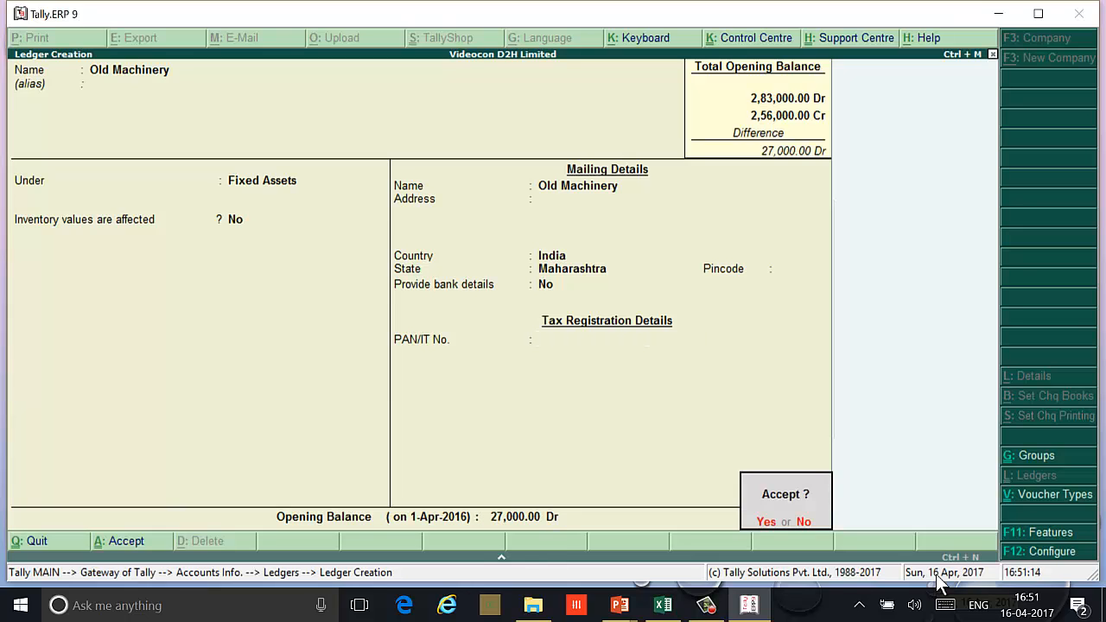
key("Return")
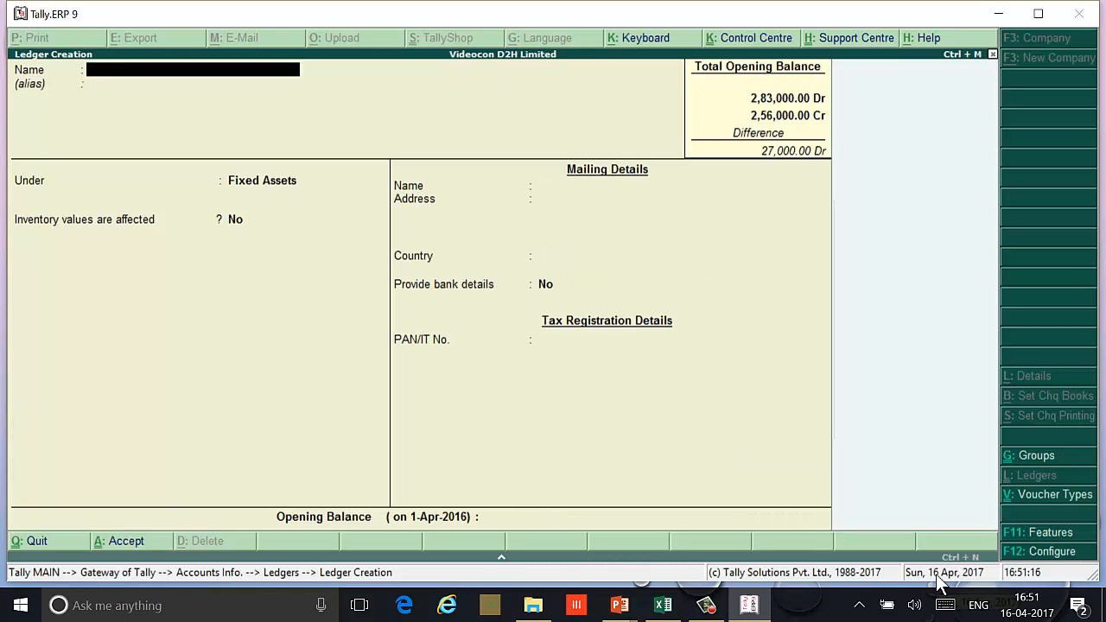
Step: Create a ledger named Loss on Sales of Machinery under Indirect Expenses and save it
type("Loss on Sale")
type("s of Ma")
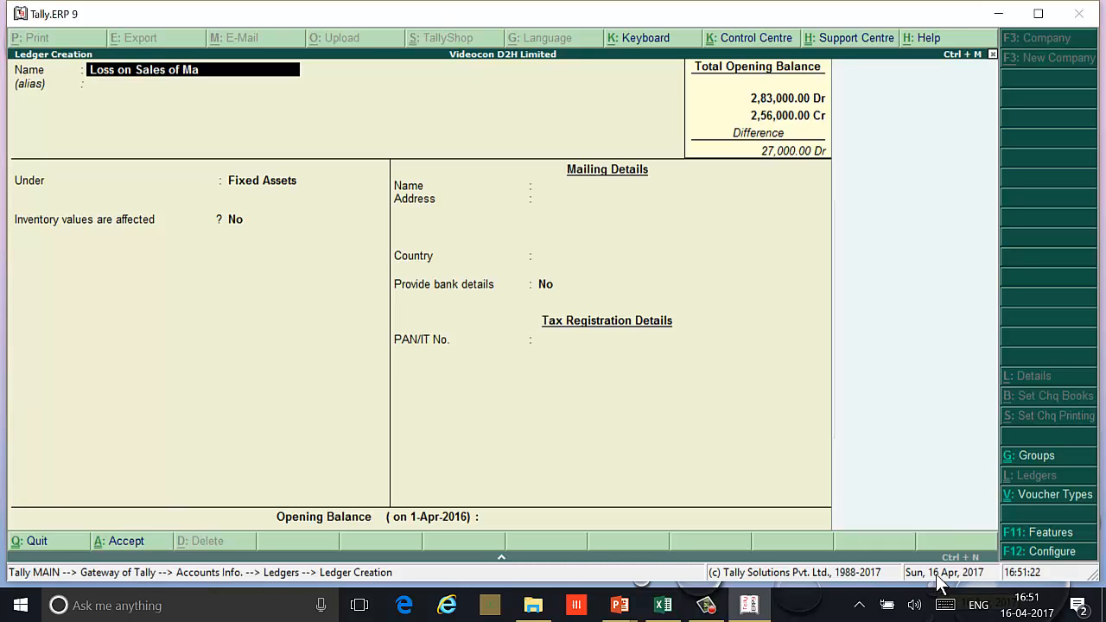
type("chinery")
key("Return")
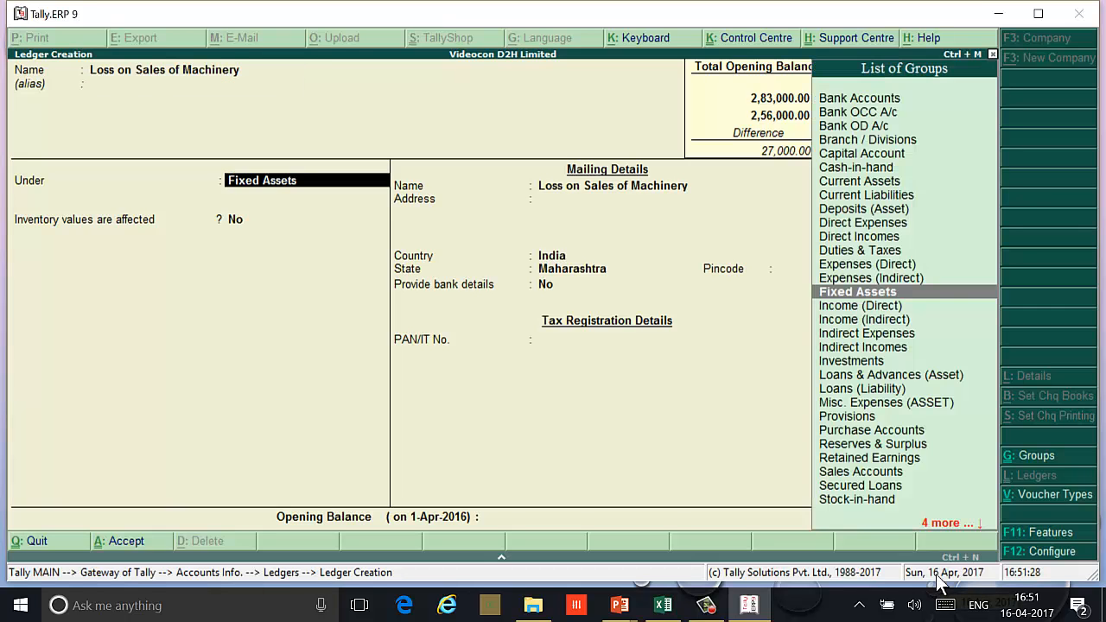
type("In")
key("Down")
key("Down")
key("Down")
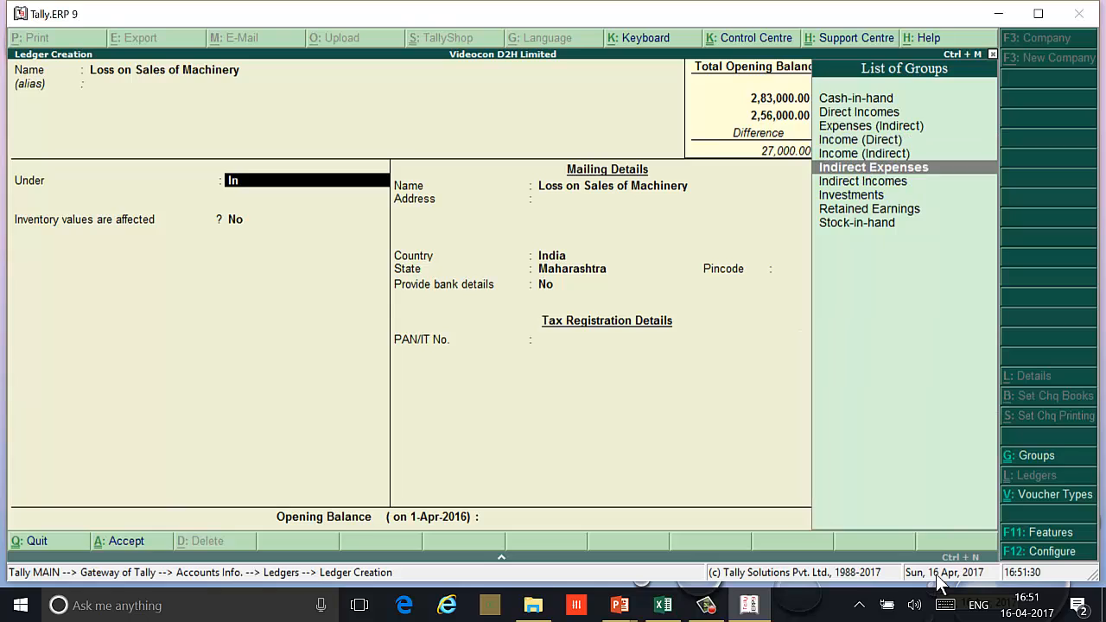
key("Up")
key("Return")
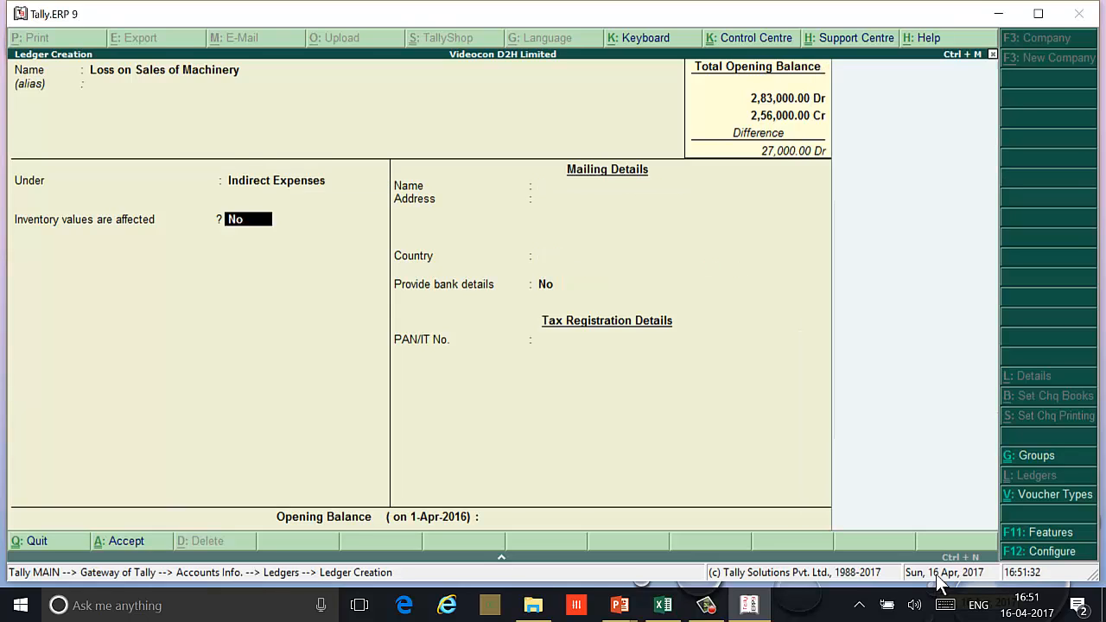
key("Return")
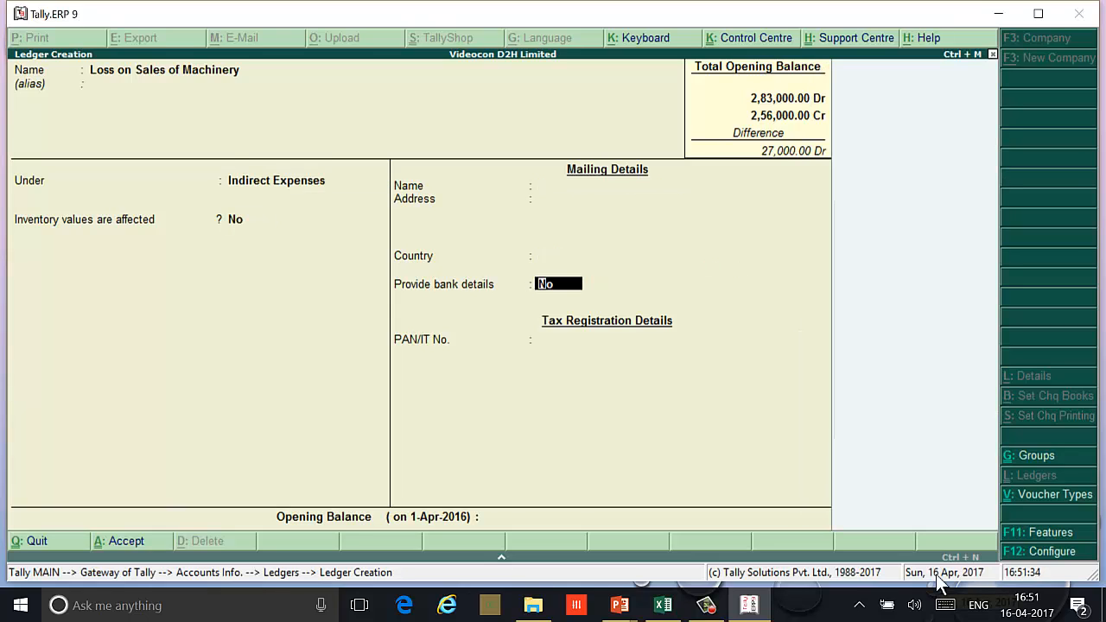
key("ctrl+a")
Step: Leave the ledger screens and open a new Journal voucher in Accounting Vouchers
key("Escape")
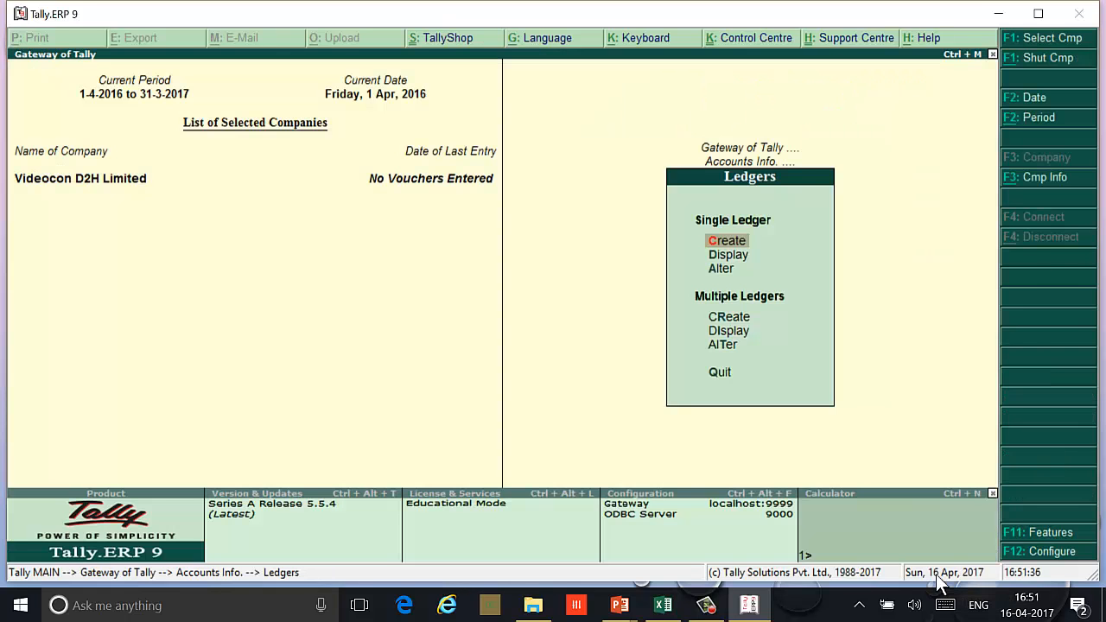
key("Escape")
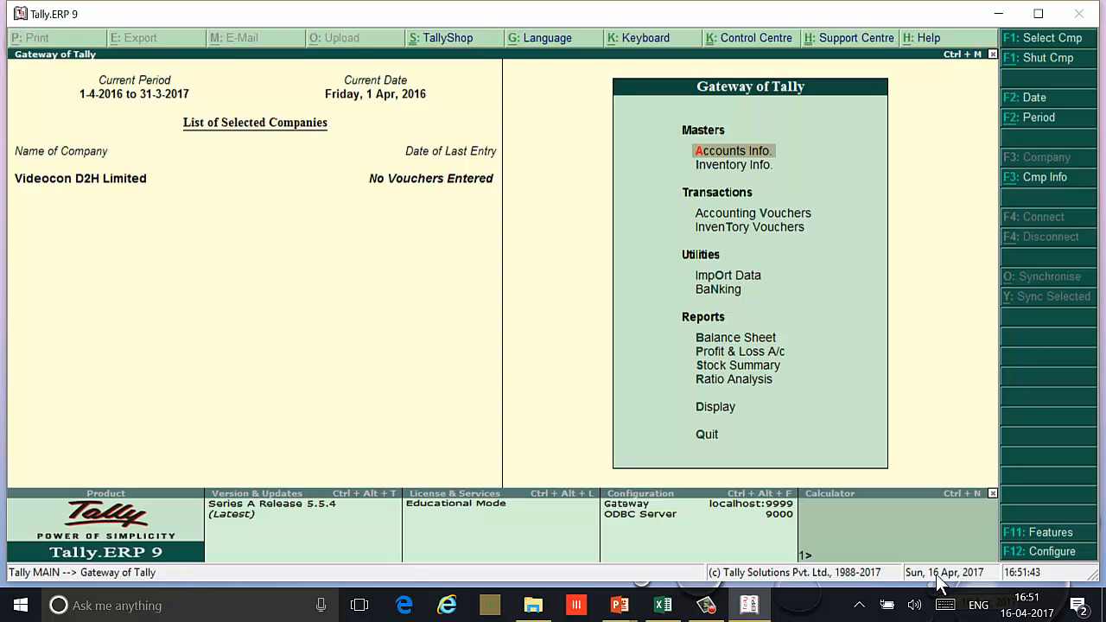
key("Down")
key("Down")
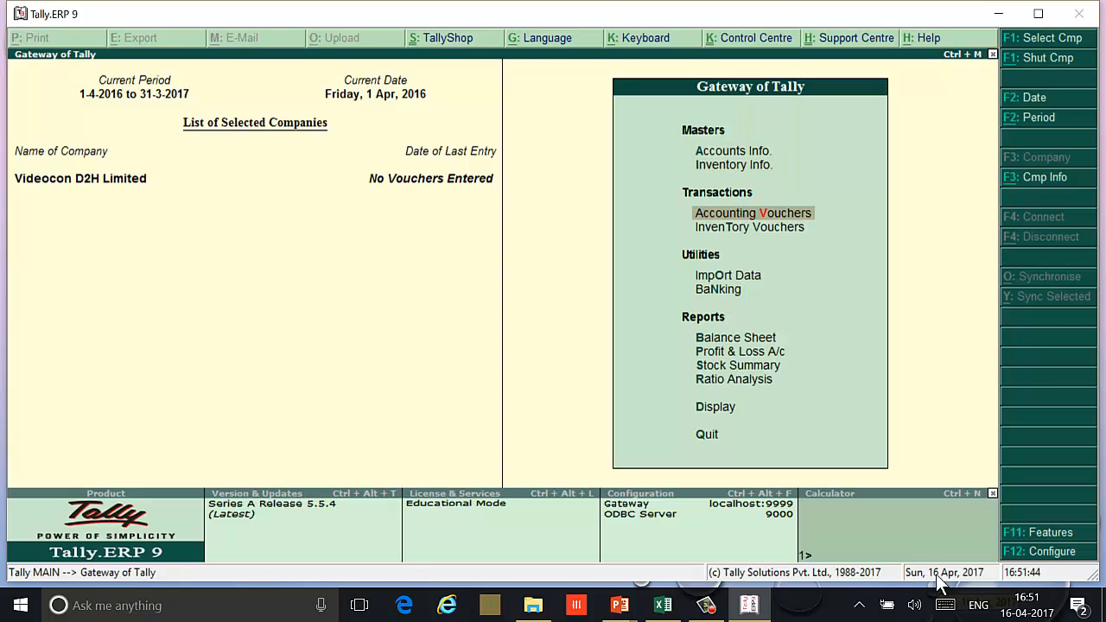
key("Return")
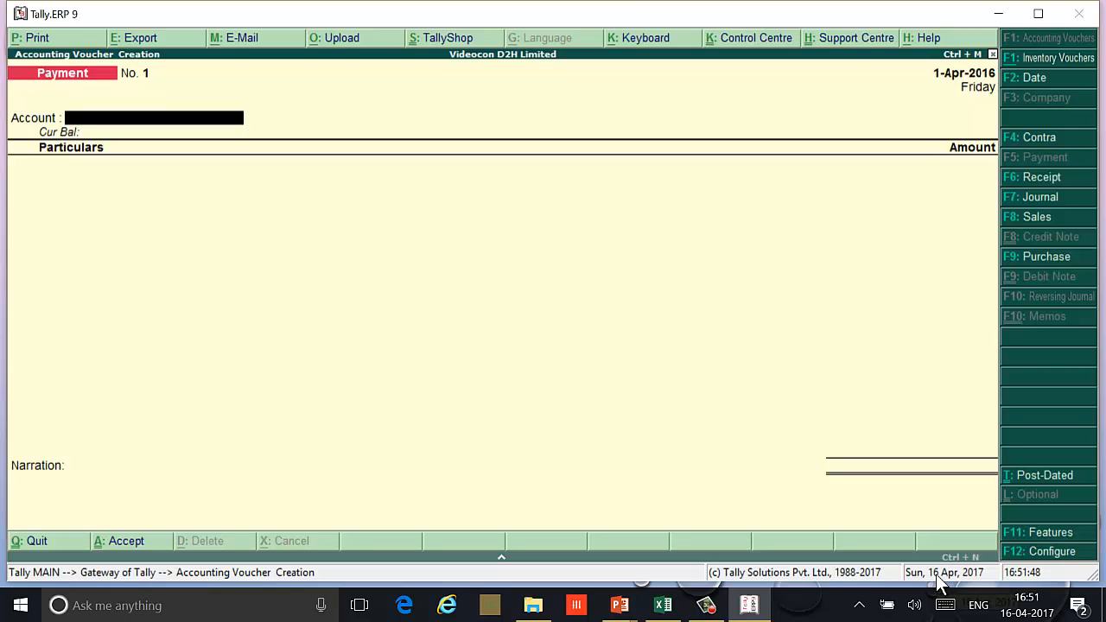
key("F7")
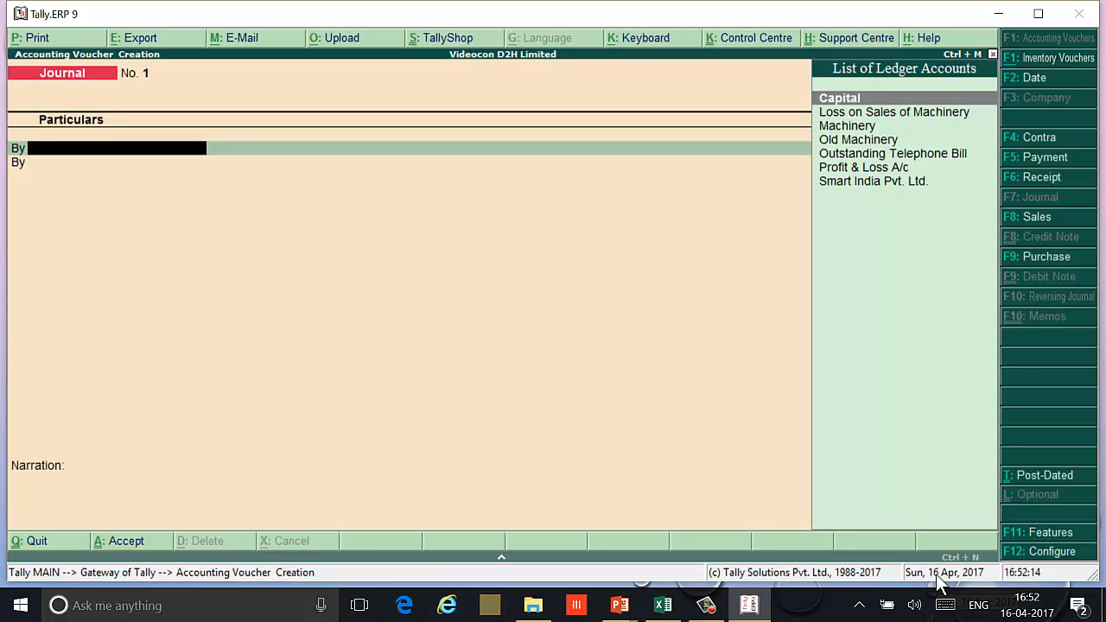
Step: Configure journal entry to allow cash accounts in journal vouchers, and save the configuration
key("F12")
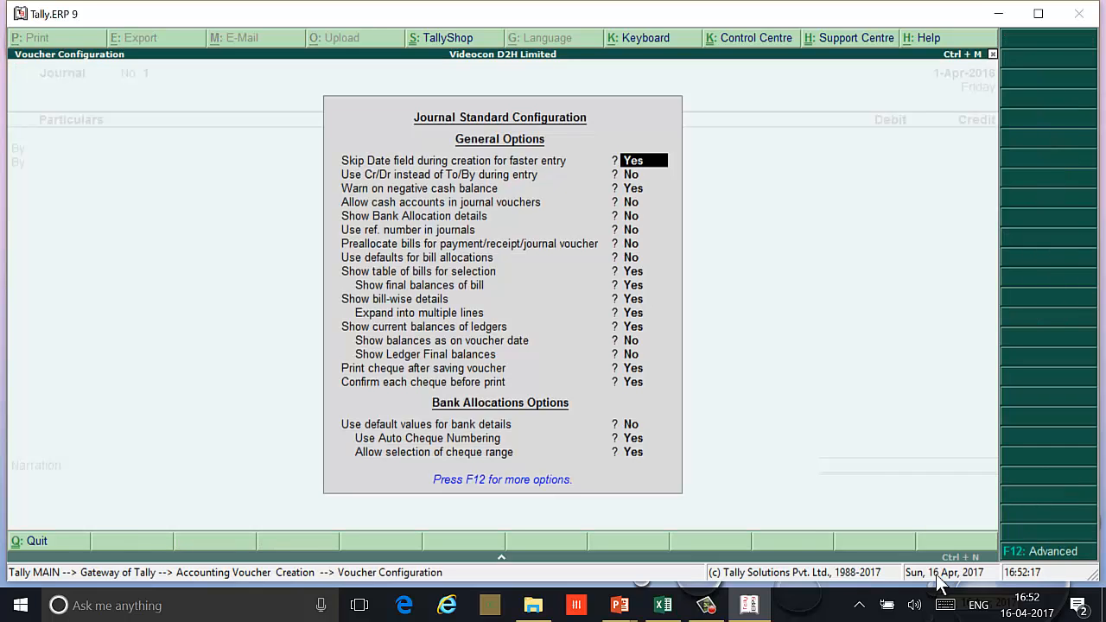
key("Return")
key("Return")
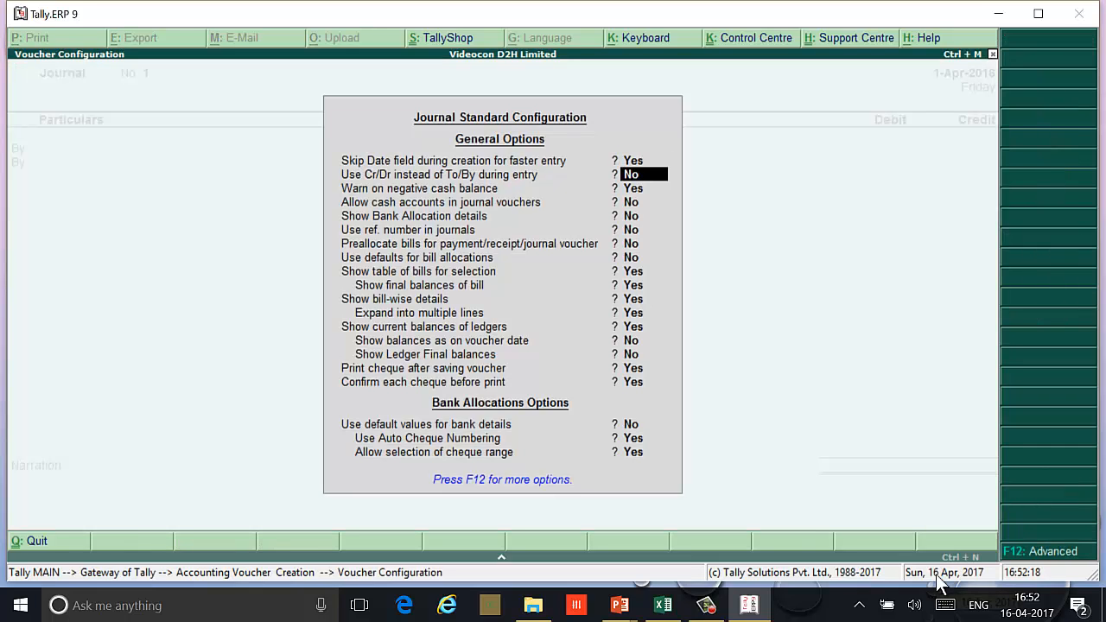
key("Return")
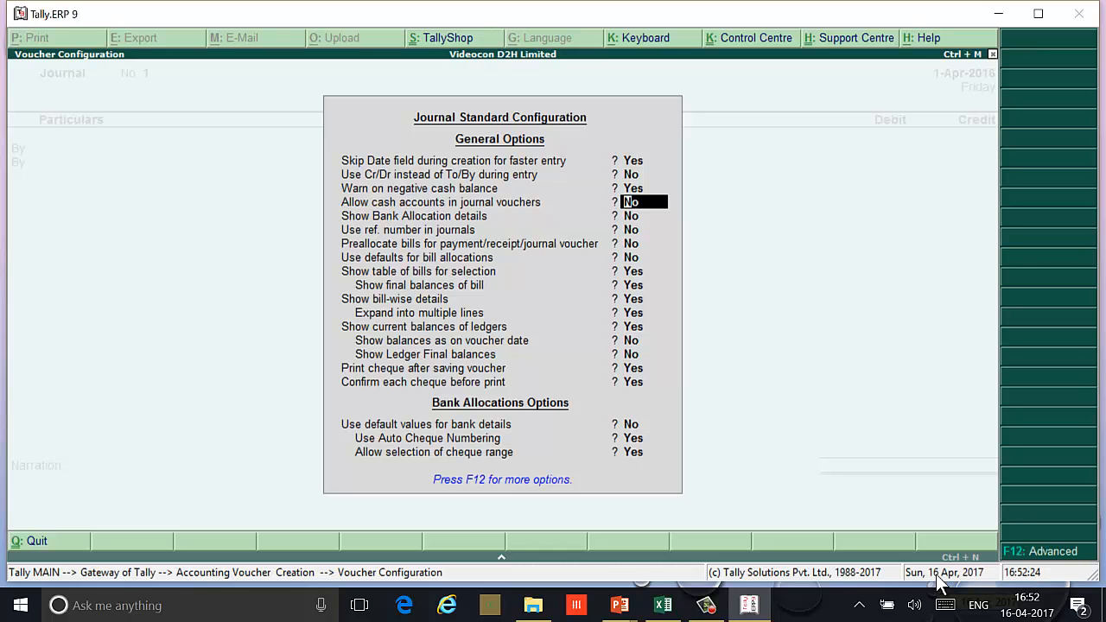
type("y")
key("Return")
key("Return")
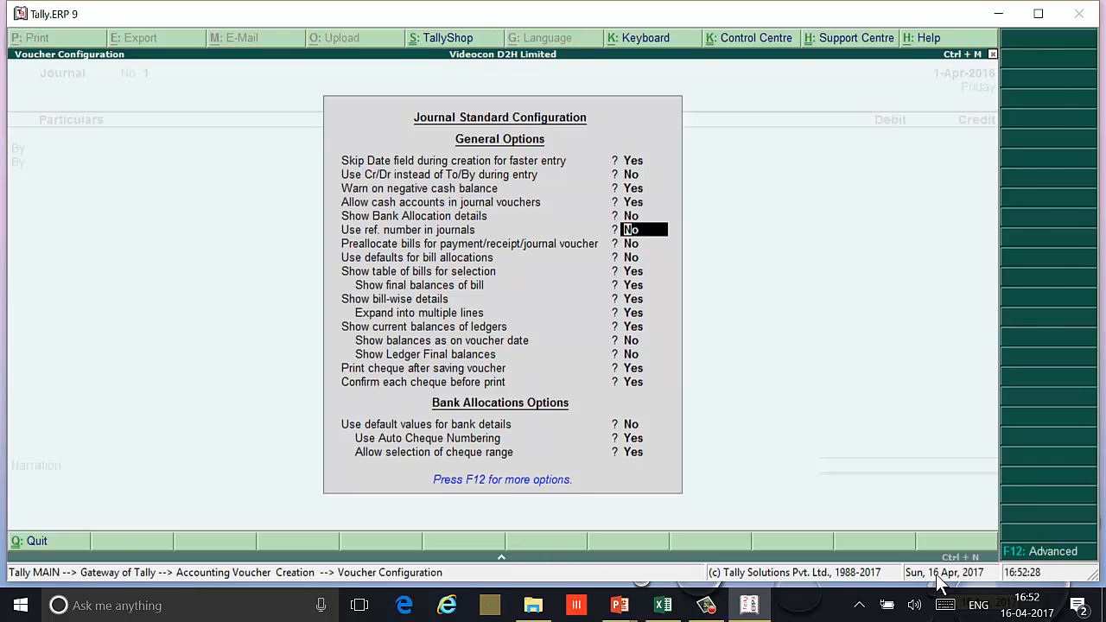
key("ctrl+a")
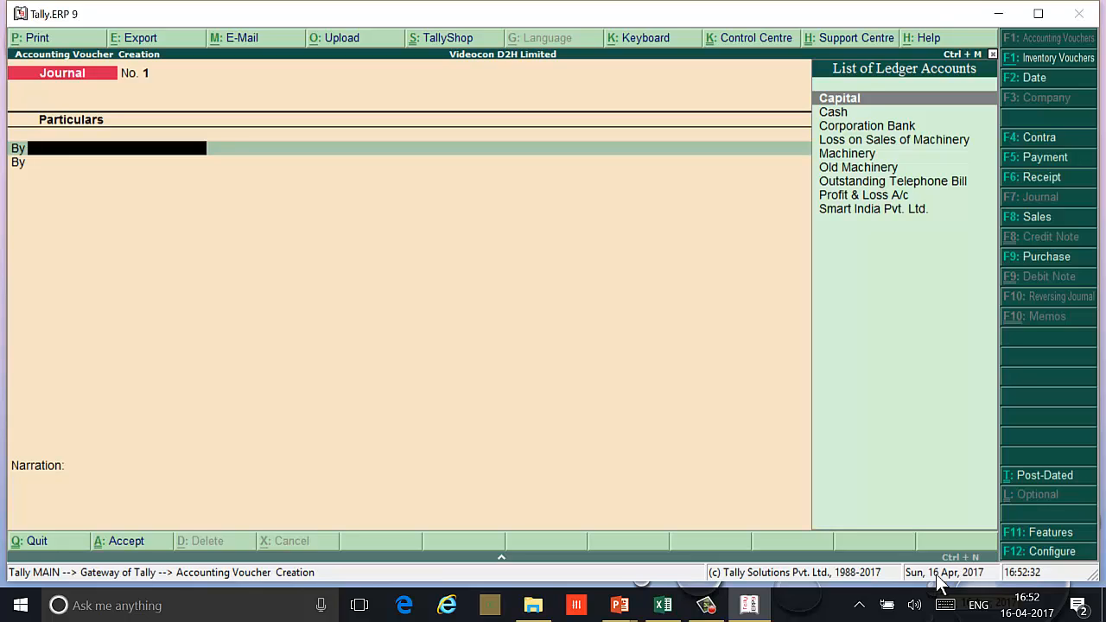
Step: Debit Corporation Bank with 21,870 on the first line of the journal voucher
key("Down")
key("Down")
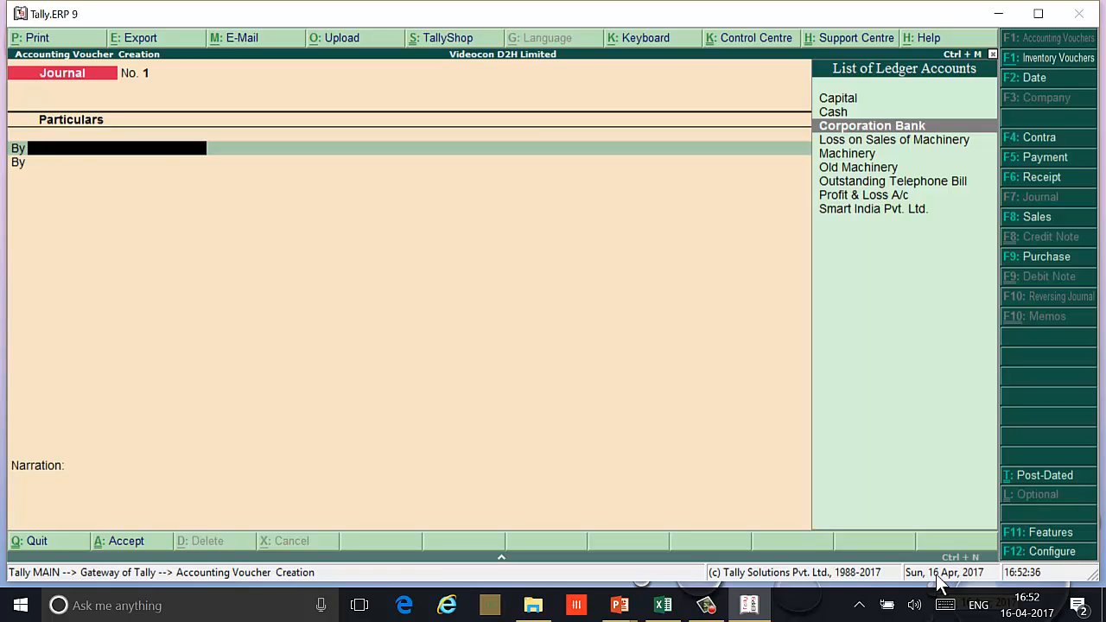
key("Return")
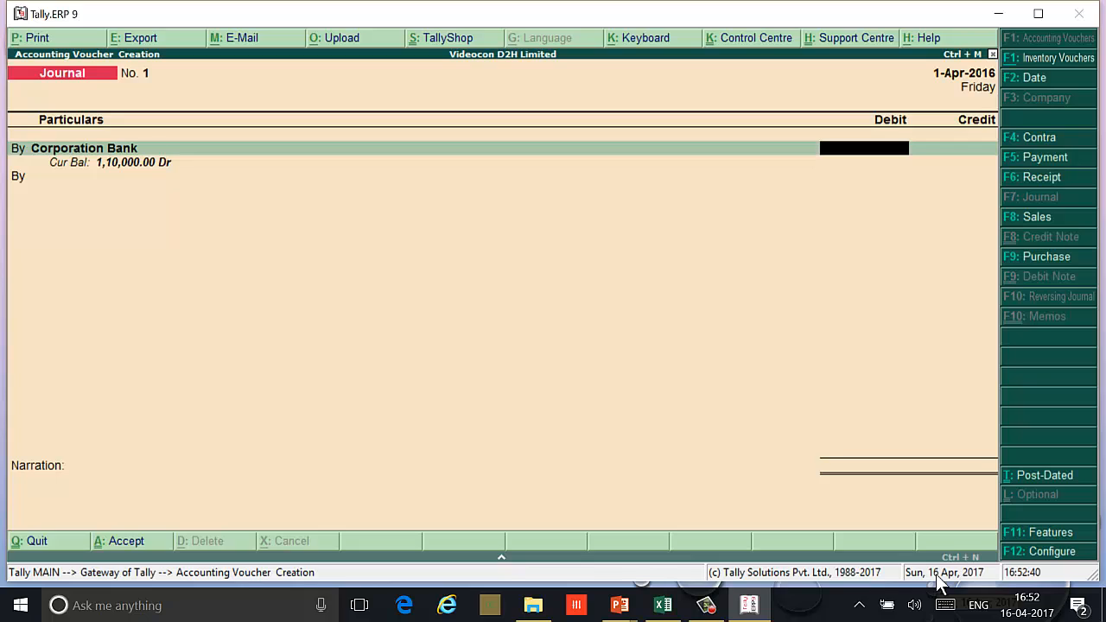
type("21870")
key("Return")
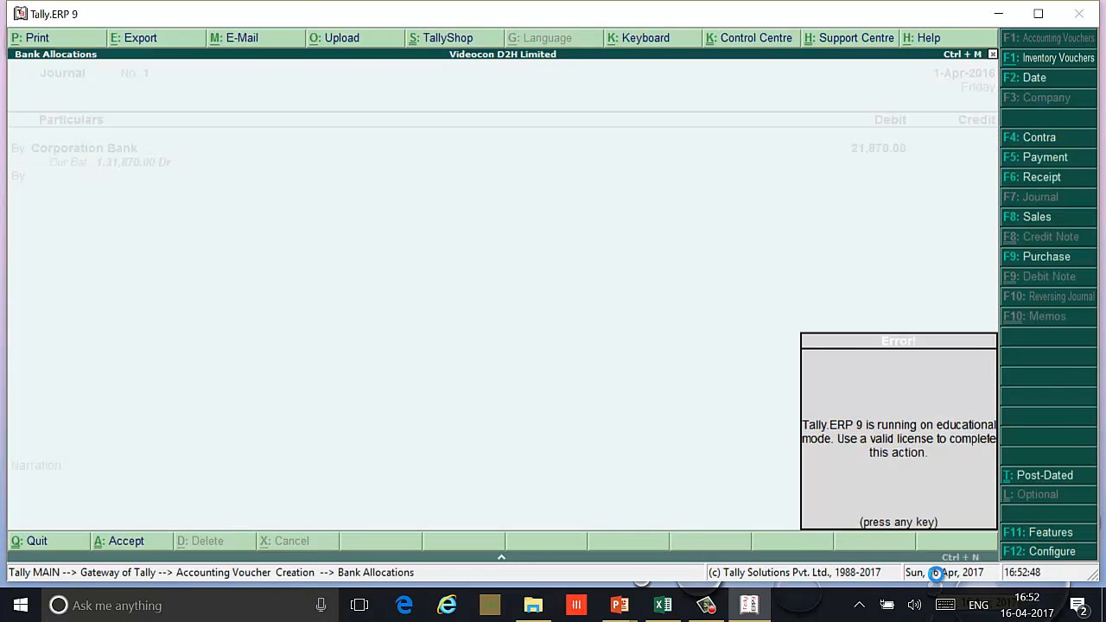
key("Return")
Step: Allocate the Corporation Bank amount as a Cheque/DD dated 1-Apr-2016 with the bank name Sbi
key("Return")
key("Return")
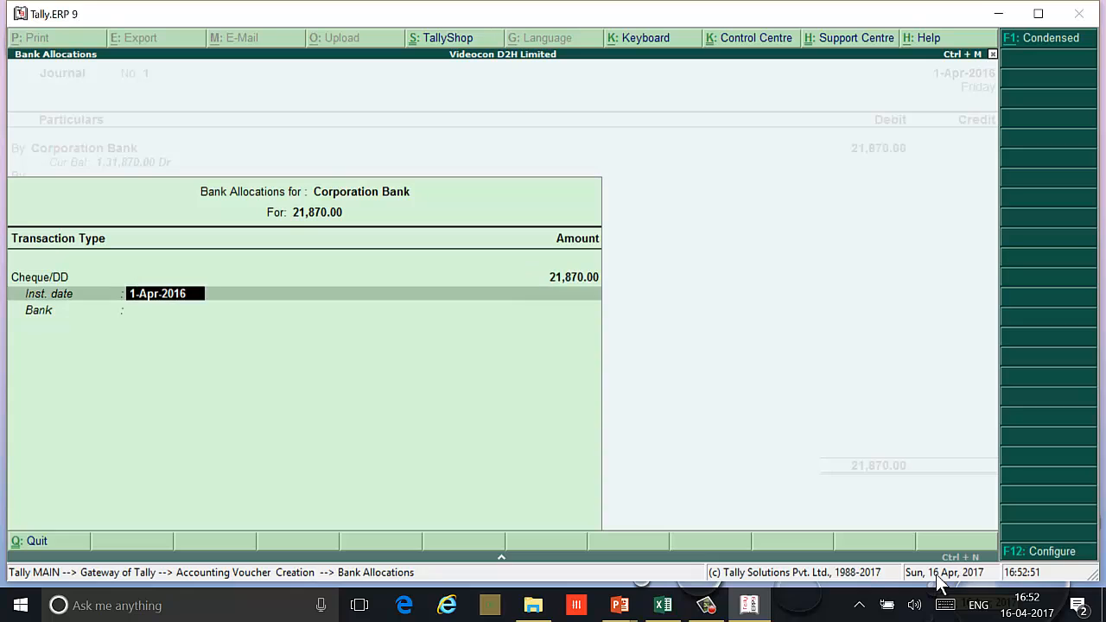
key("Return")
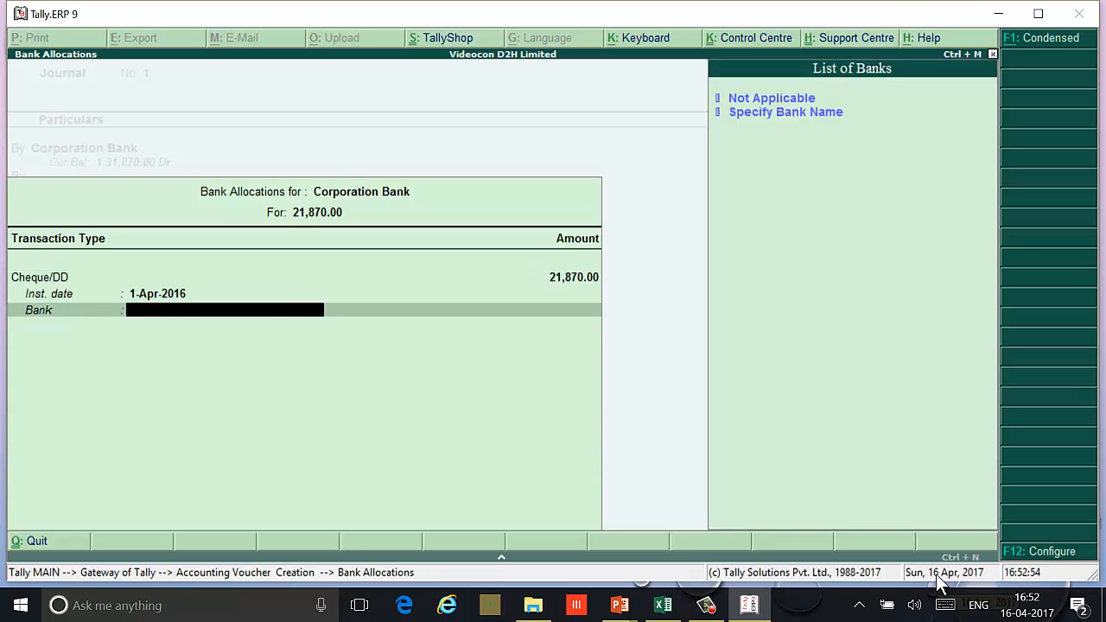
key("Return")
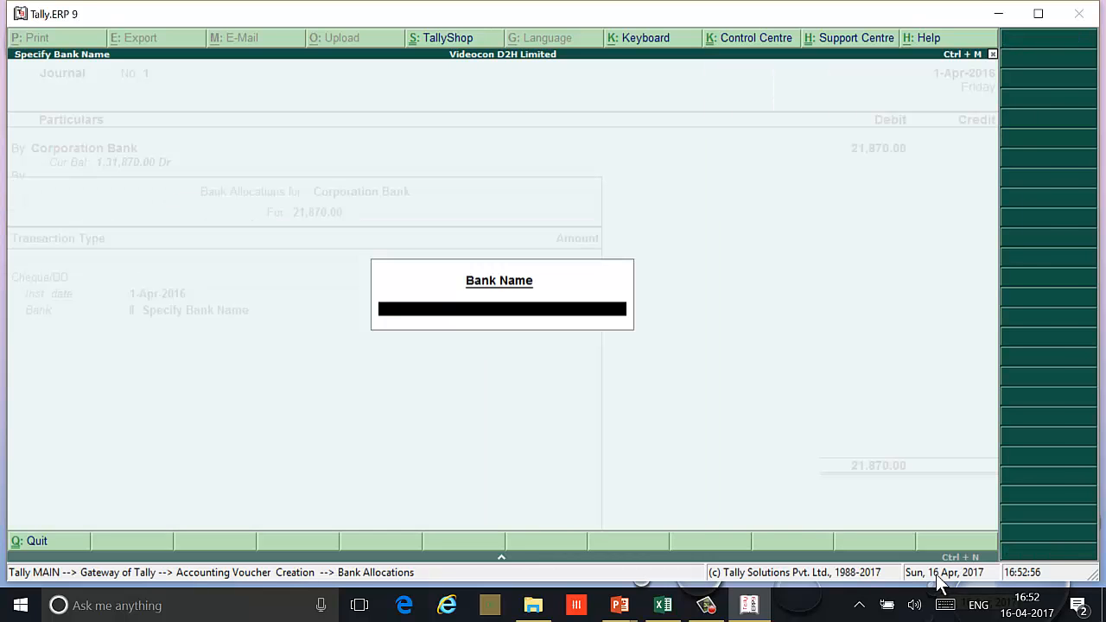
type("Sb")
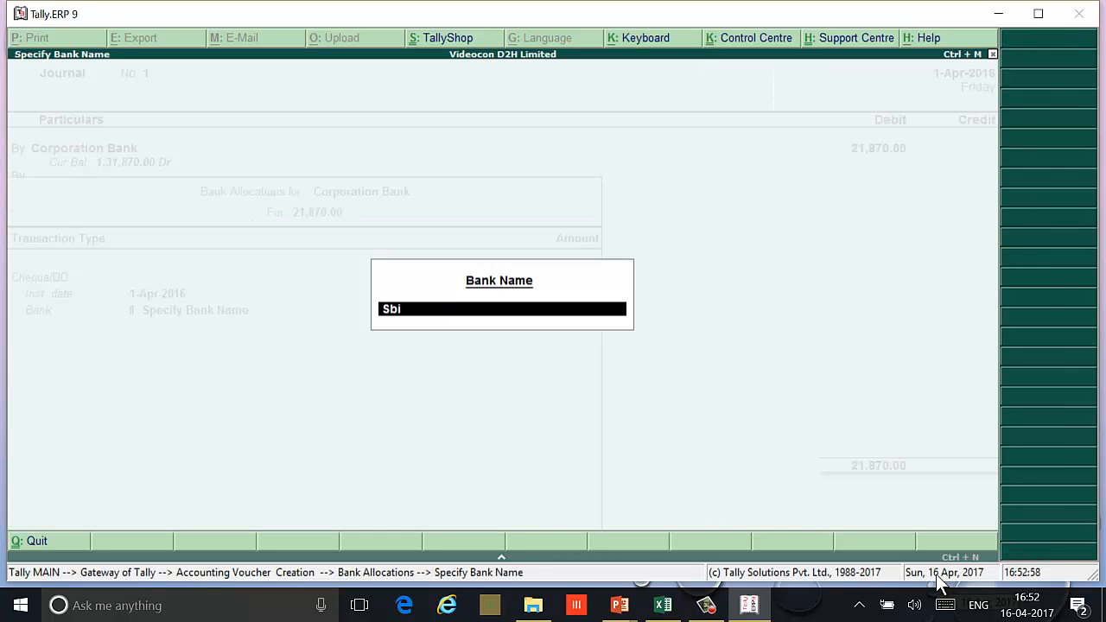
type("i")
key("Return")
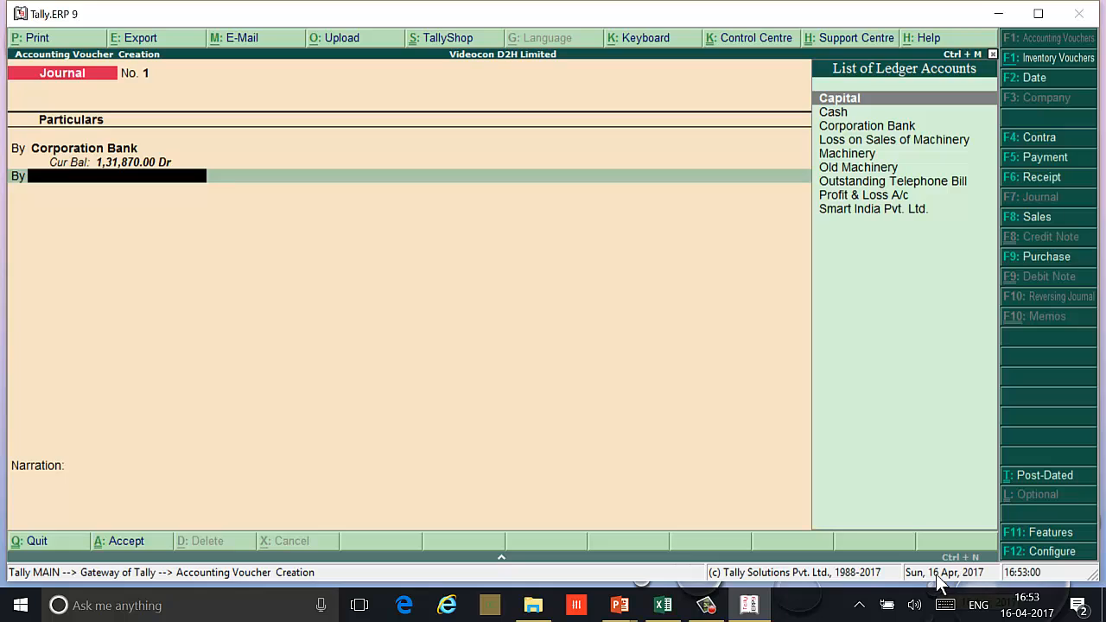
key("Down")
key("Down")
key("Down")
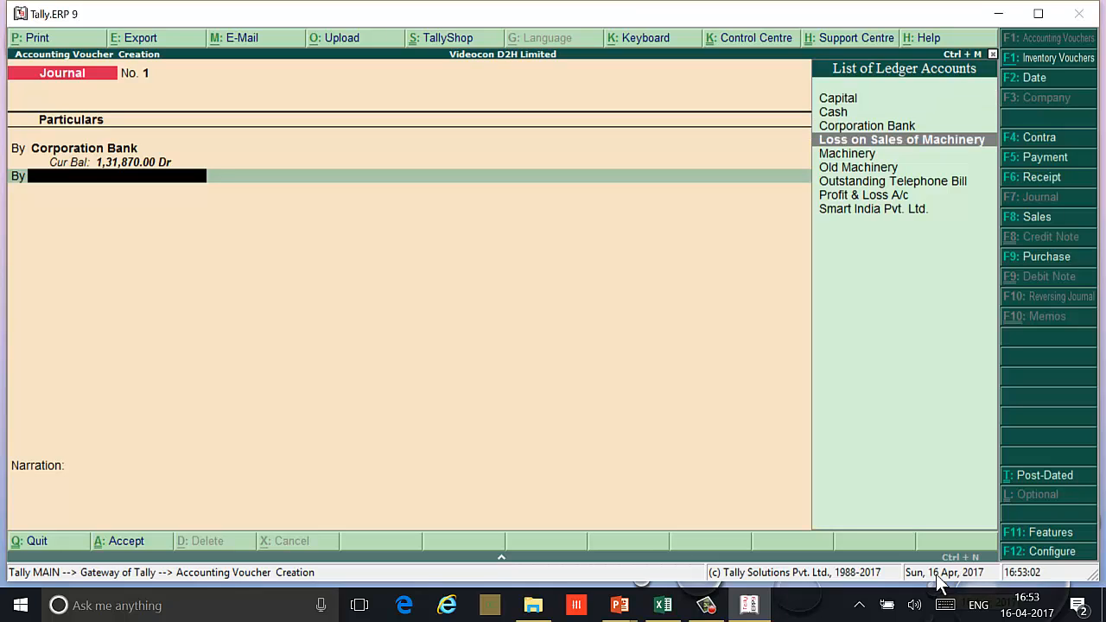
key("Return")
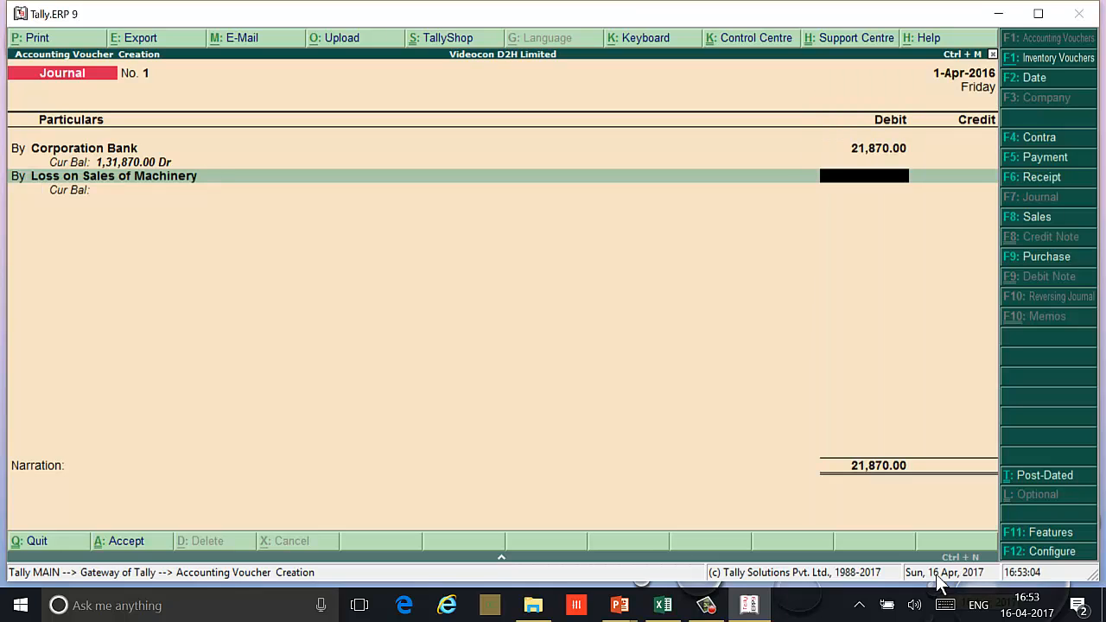
key("ctrl+n")
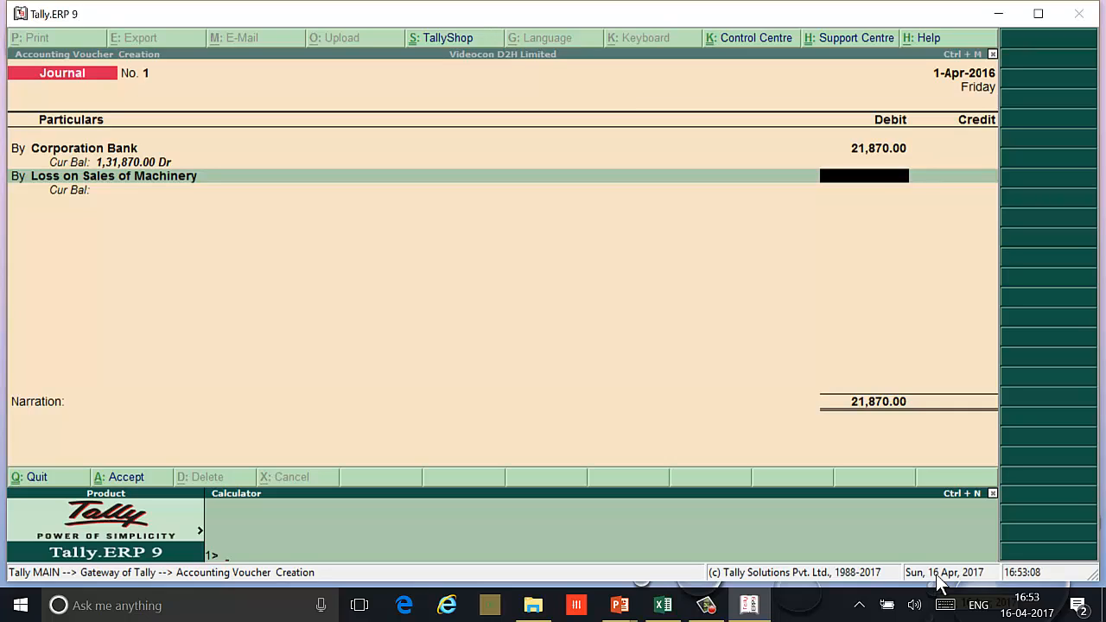
type("2")
type("7")
type("000")
type("-")
type("21")
type("87")
type("0")
key("Return")
key("Return")
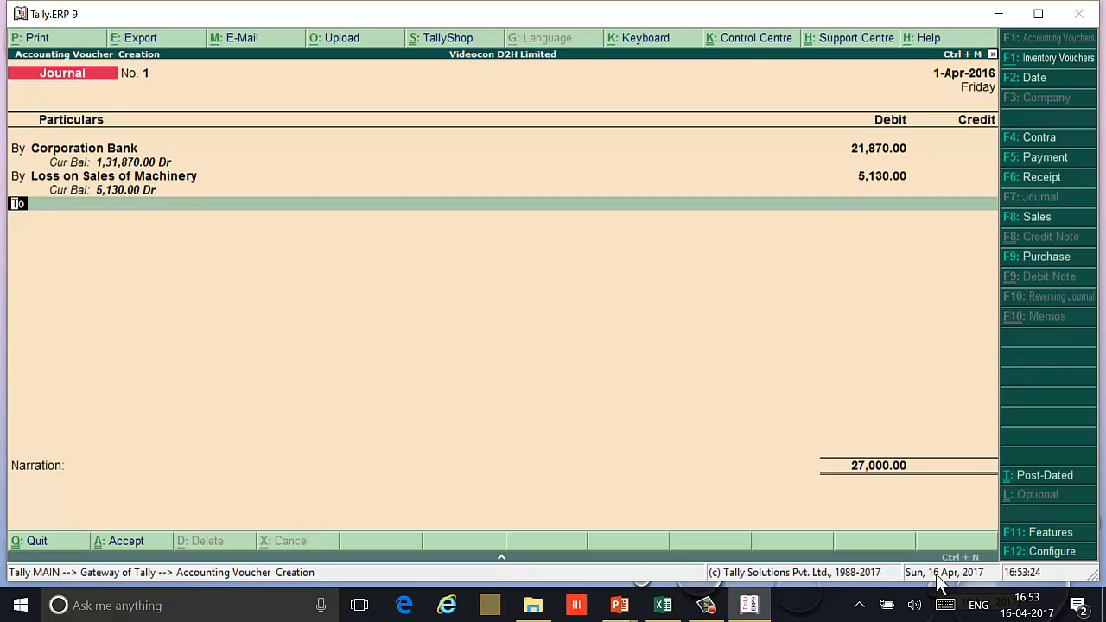
Step: Credit Old Machinery with 27,000 and save the journal voucher without a narration
key("Return")
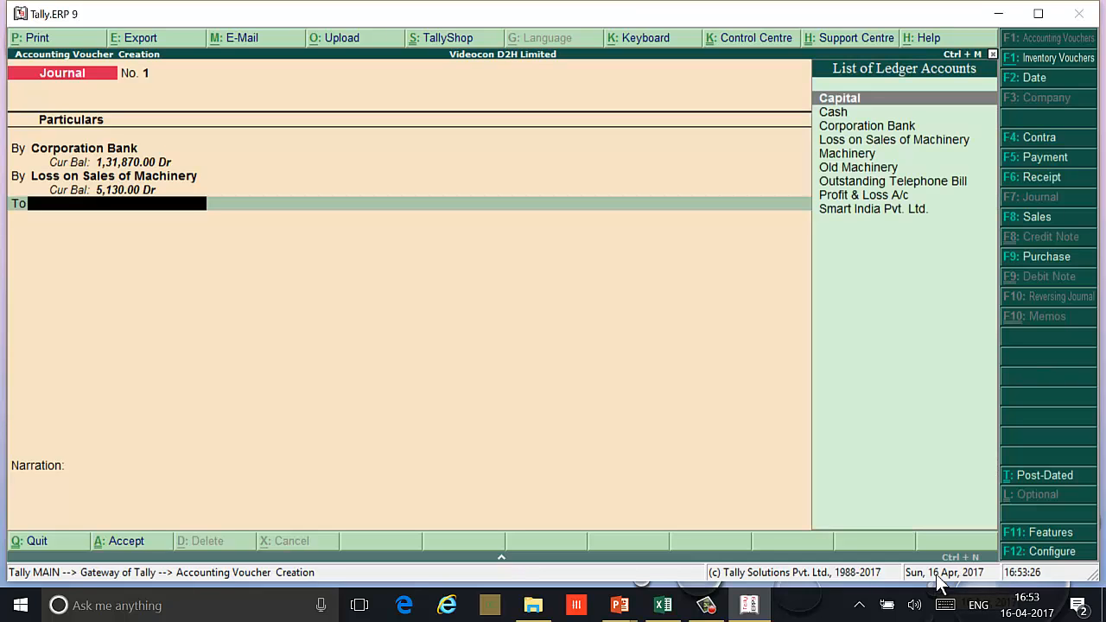
key("Down")
key("Down")
key("Down")
key("Down")
key("Down")
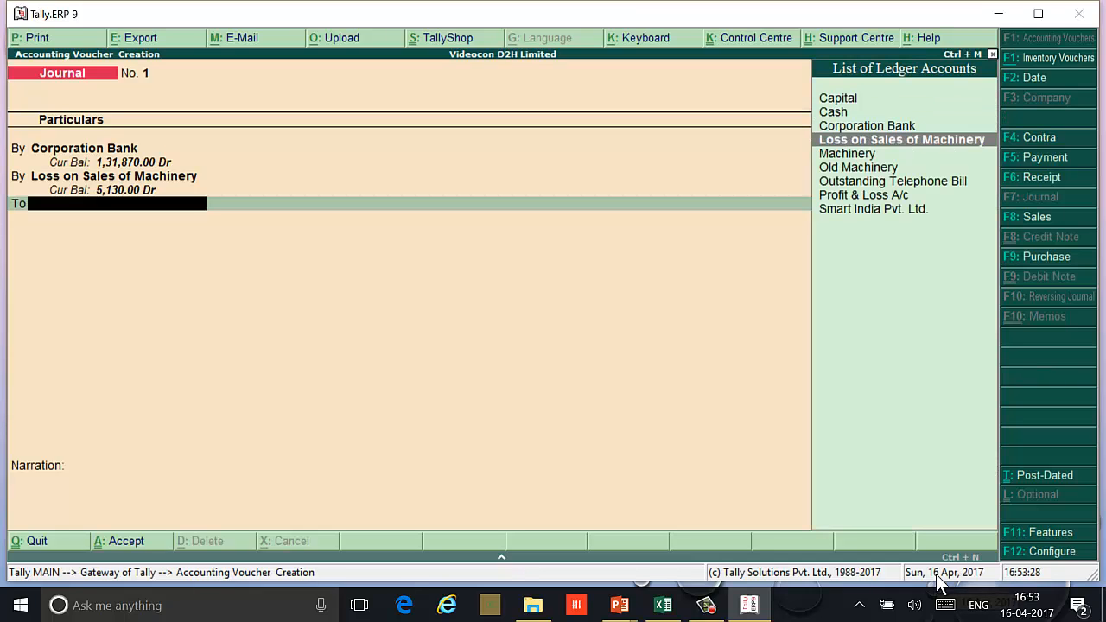
key("Return")
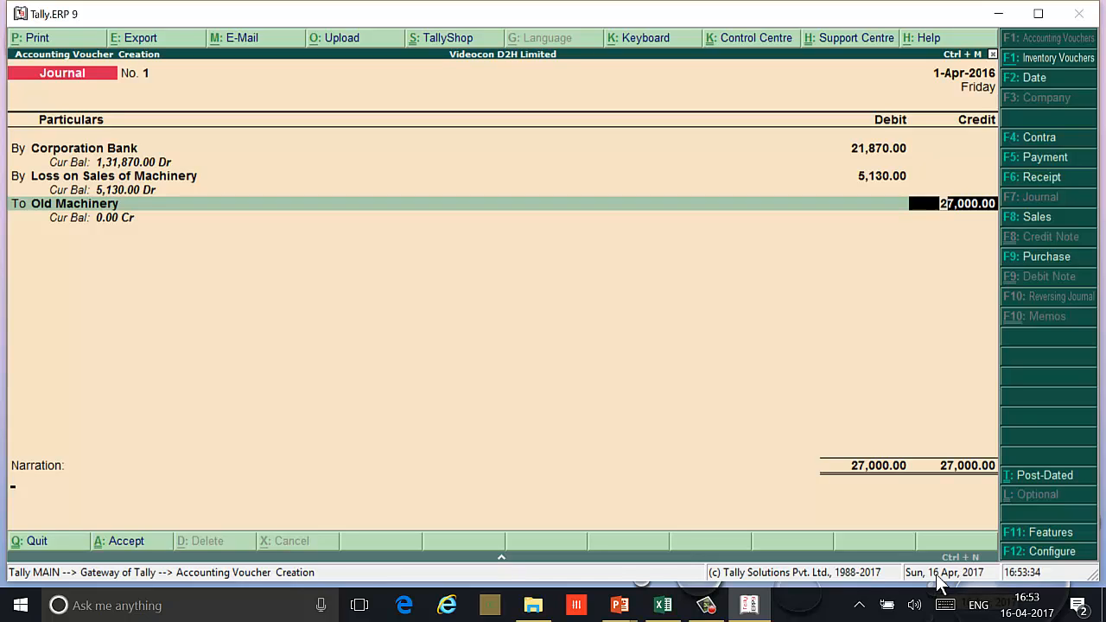
key("Return")
key("Return")
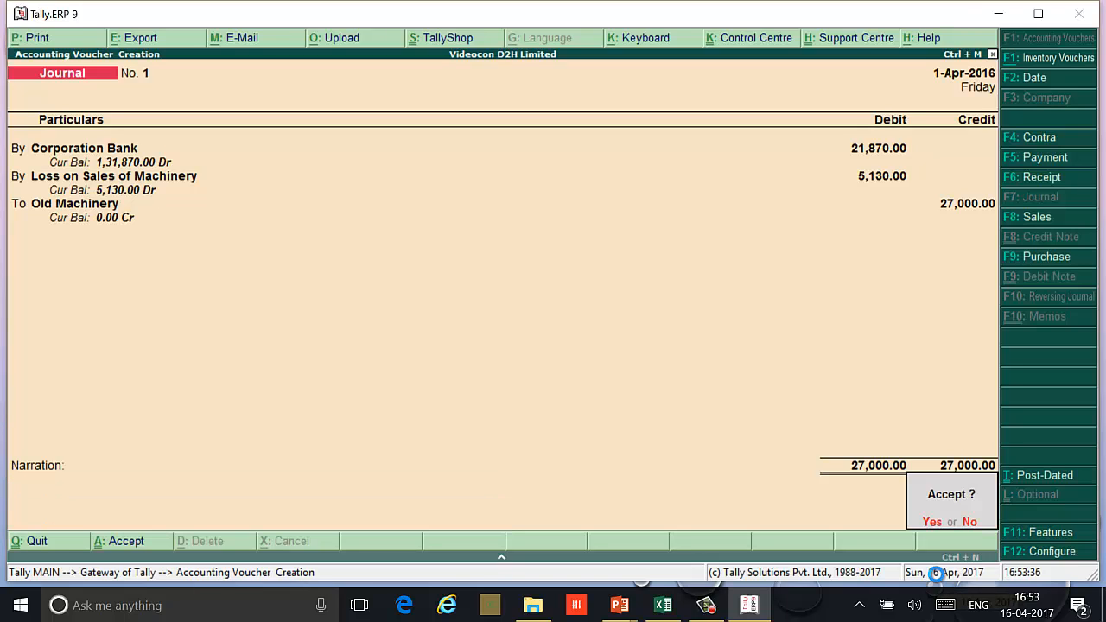
key("Return")
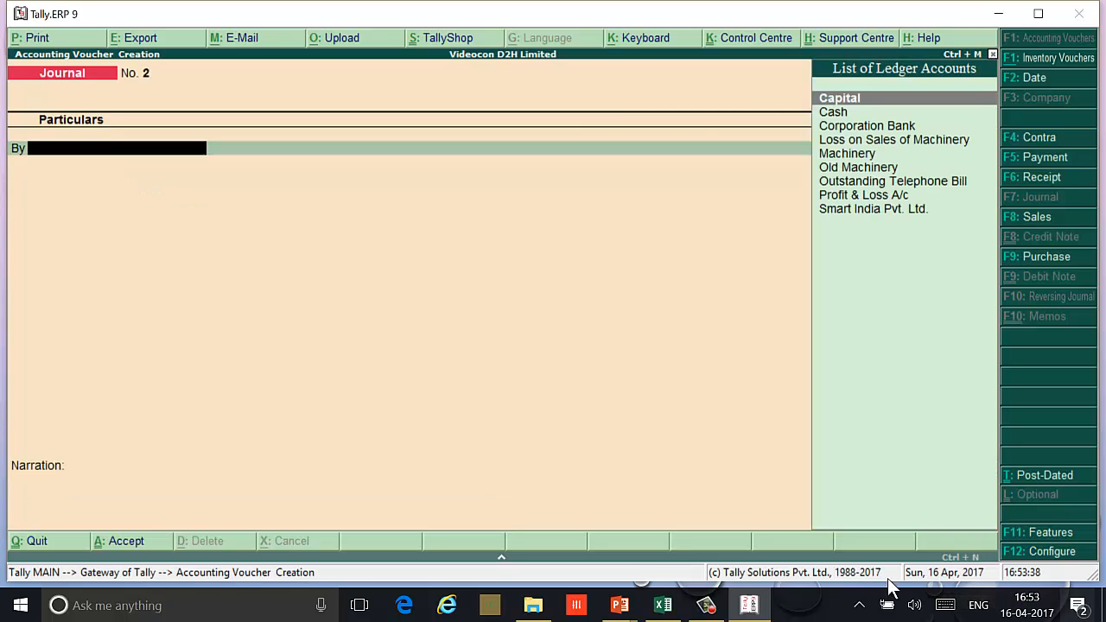
left_click(707, 605)
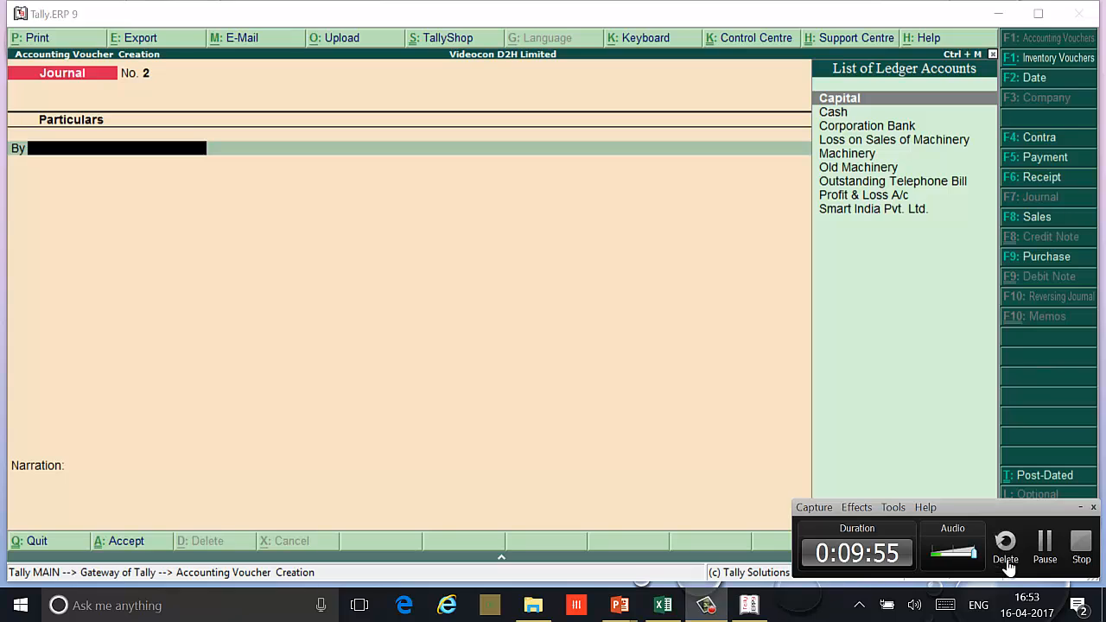
left_click(1043, 553)
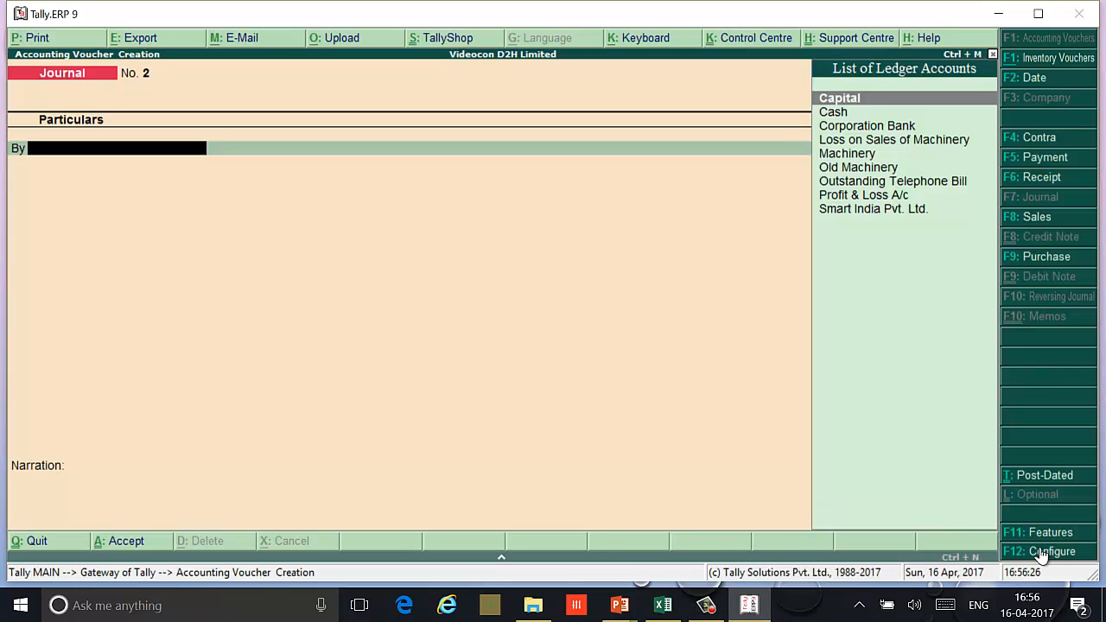
Step: Leave voucher entry, open the Day Book briefly, and return to the Gateway of Tally
key("Escape")
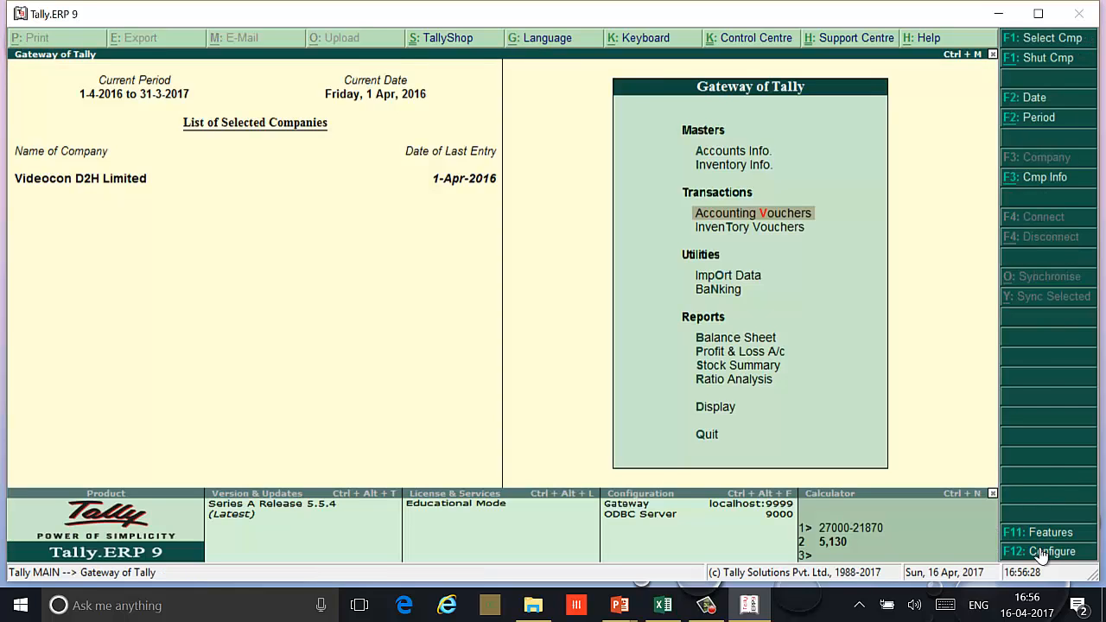
key("d")
key("d")
key("Escape")
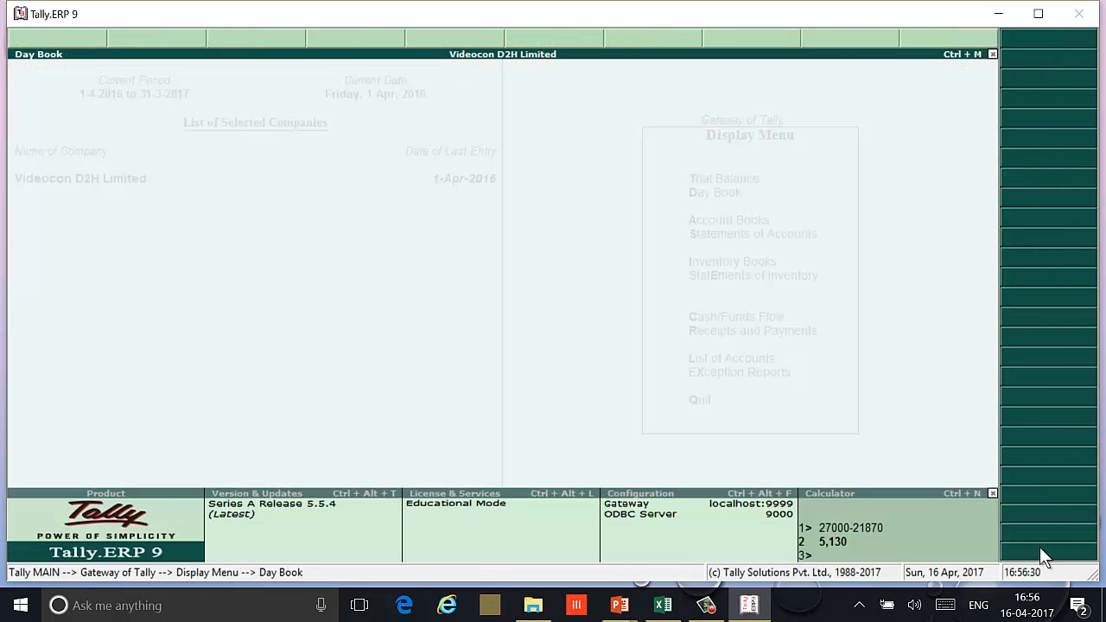
key("Escape")
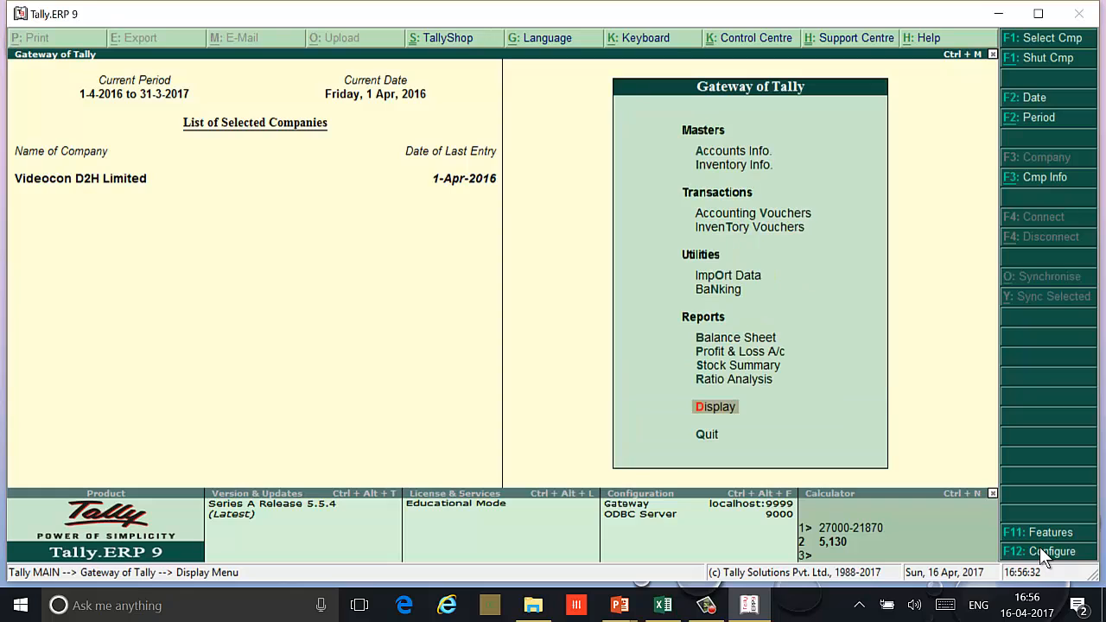
Step: Switch to the PowerPoint slide show and reveal the staff salary transaction on the Transactional Information slide
key("alt+Tab")
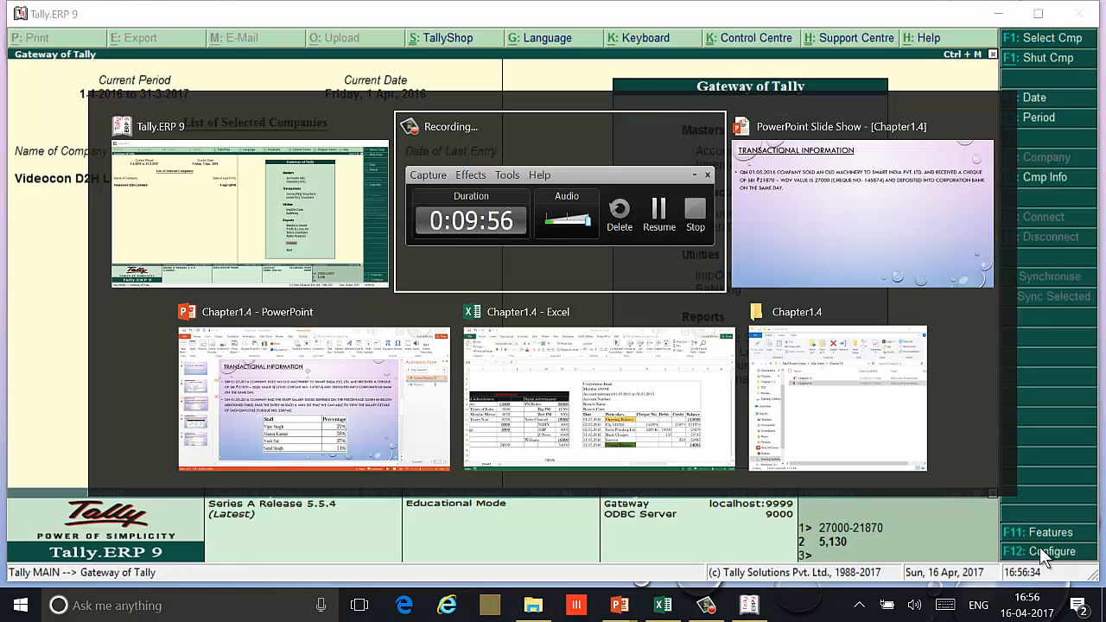
key("alt+Tab")
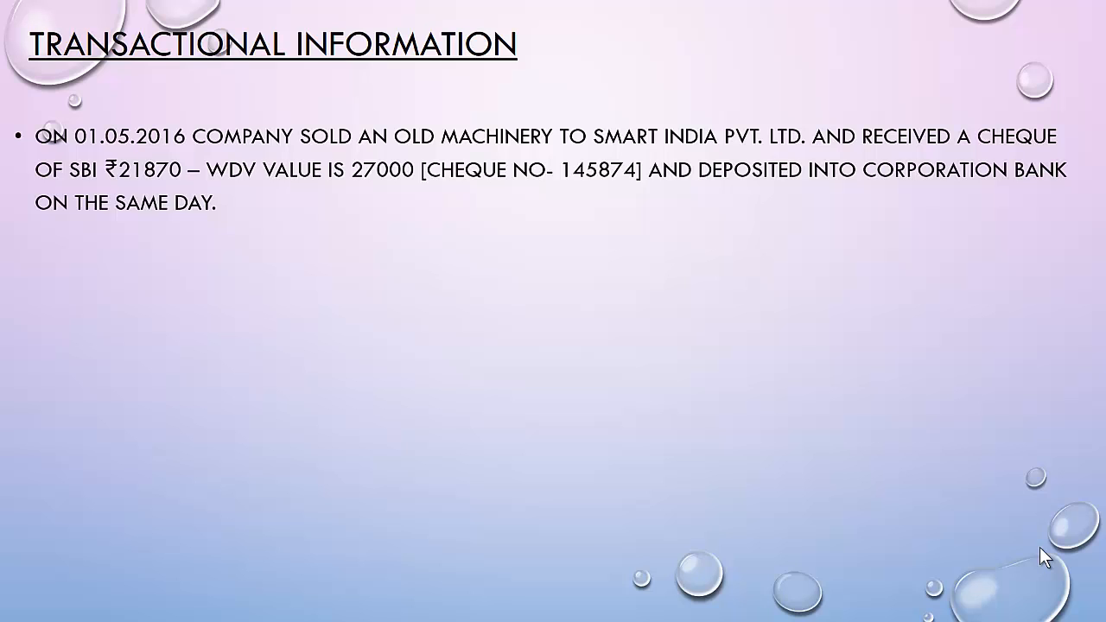
key("Right")
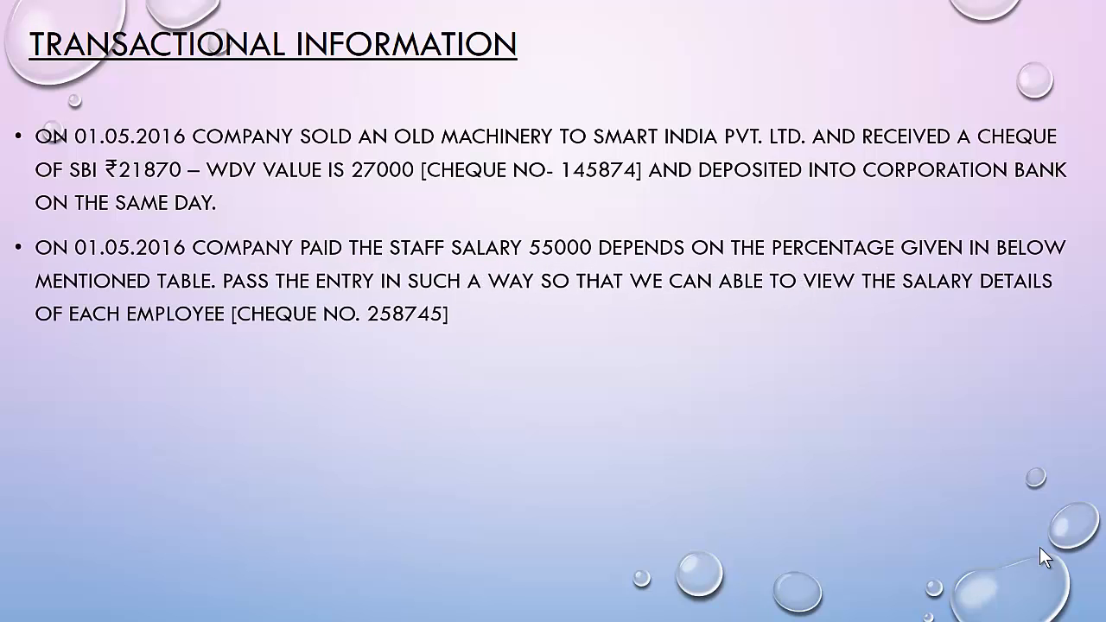
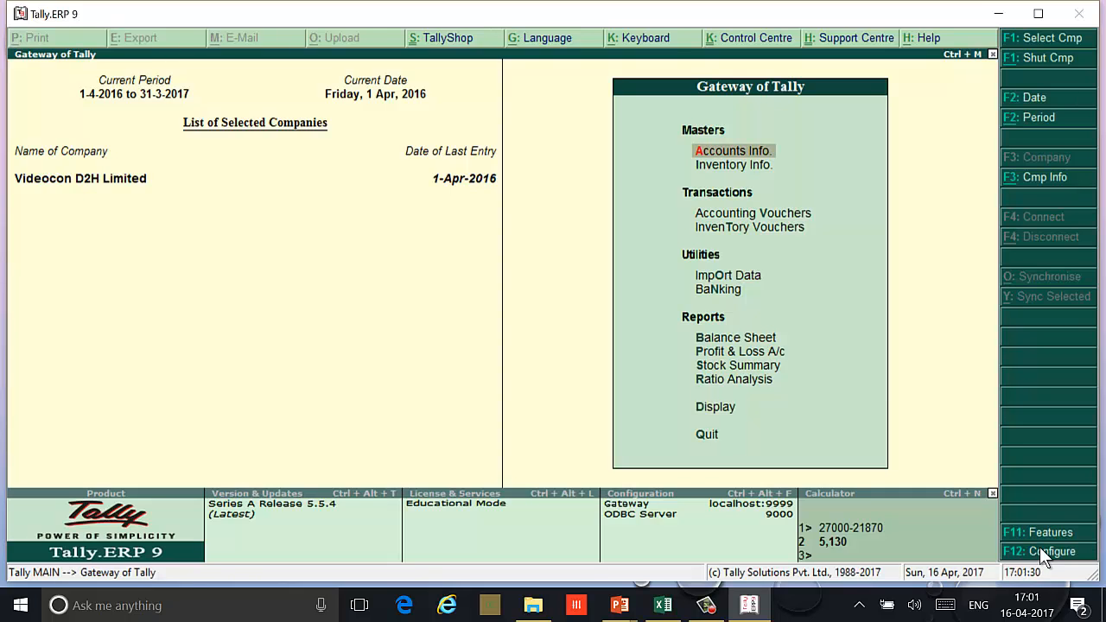
Step: Enable Maintain cost centres in the company's Accounting Features
key("F11")
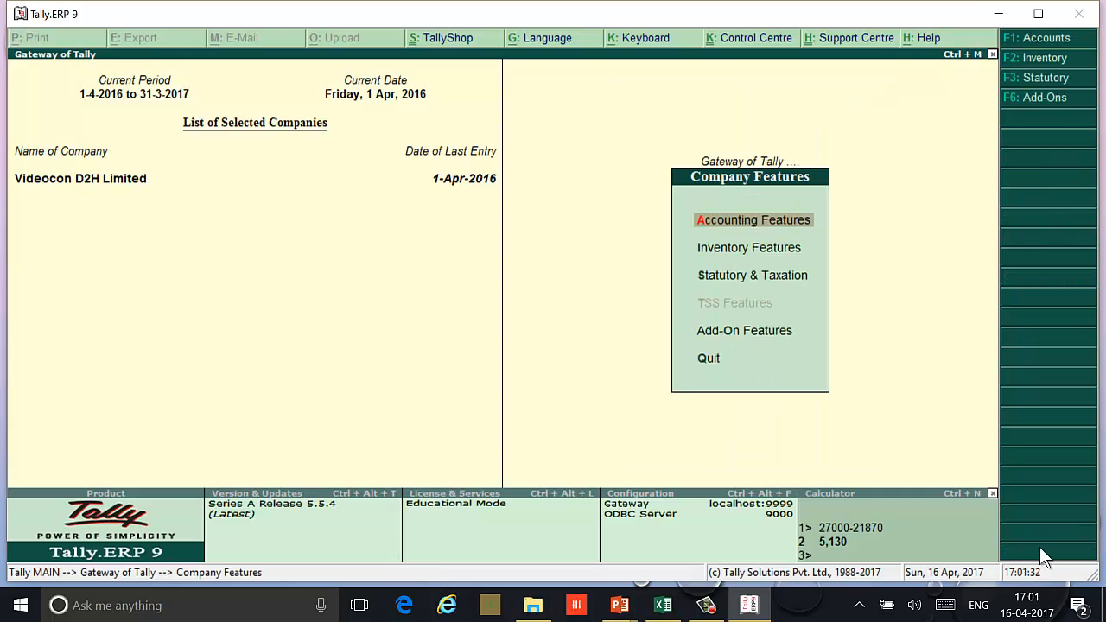
key("Return")
key("Return")
key("Return")
key("Return")
key("Return")
key("Return")
key("Return")
key("Return")
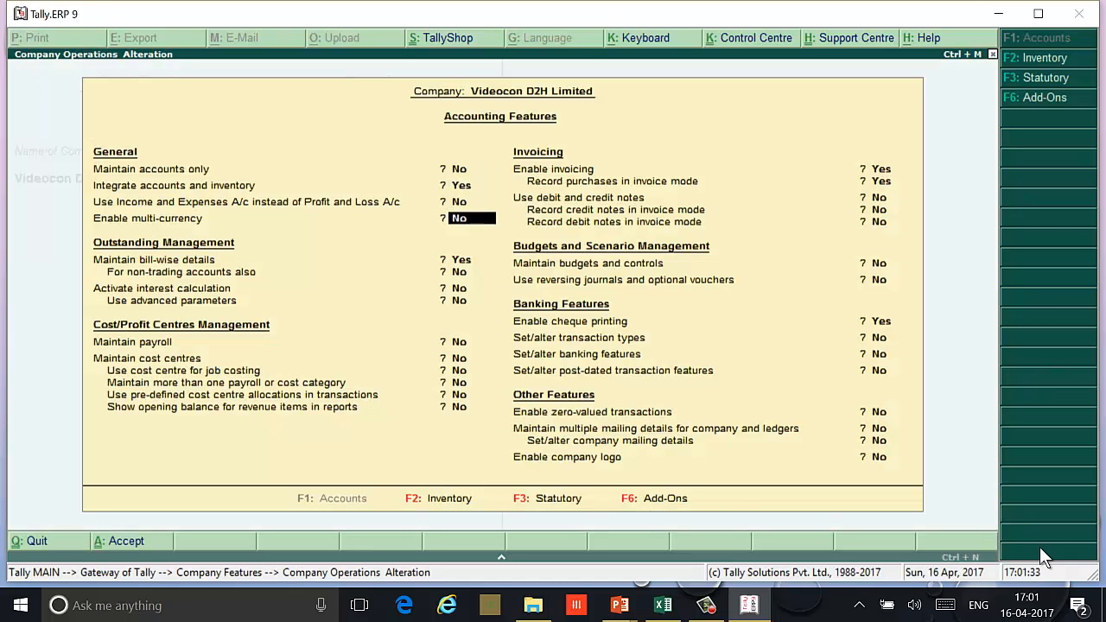
key("Return")
key("Return")
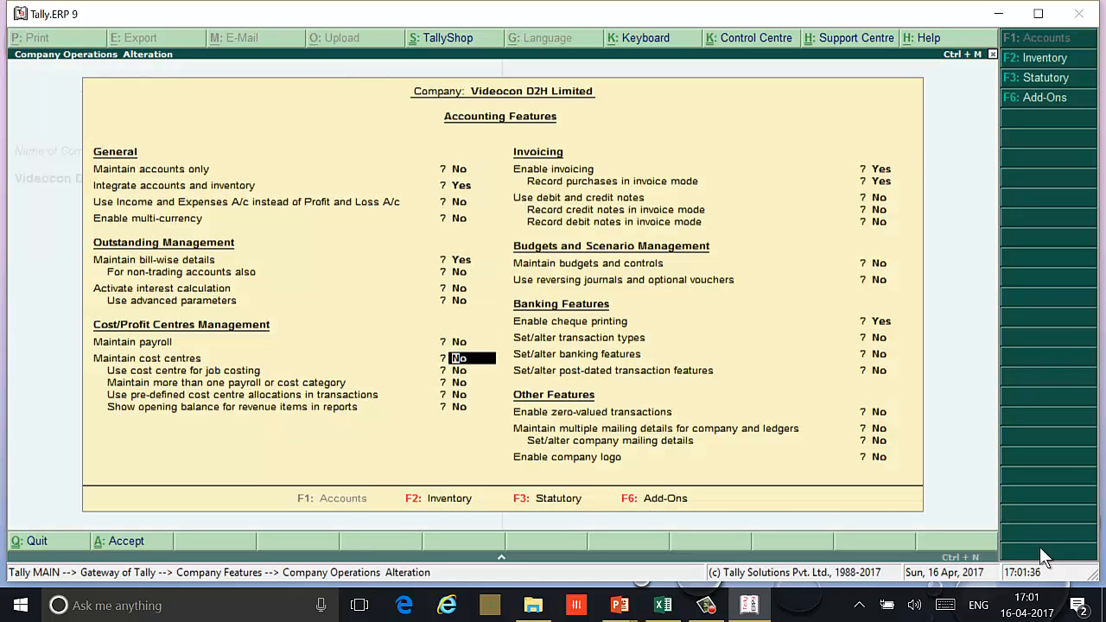
key("Up")
type("y")
key("Return")
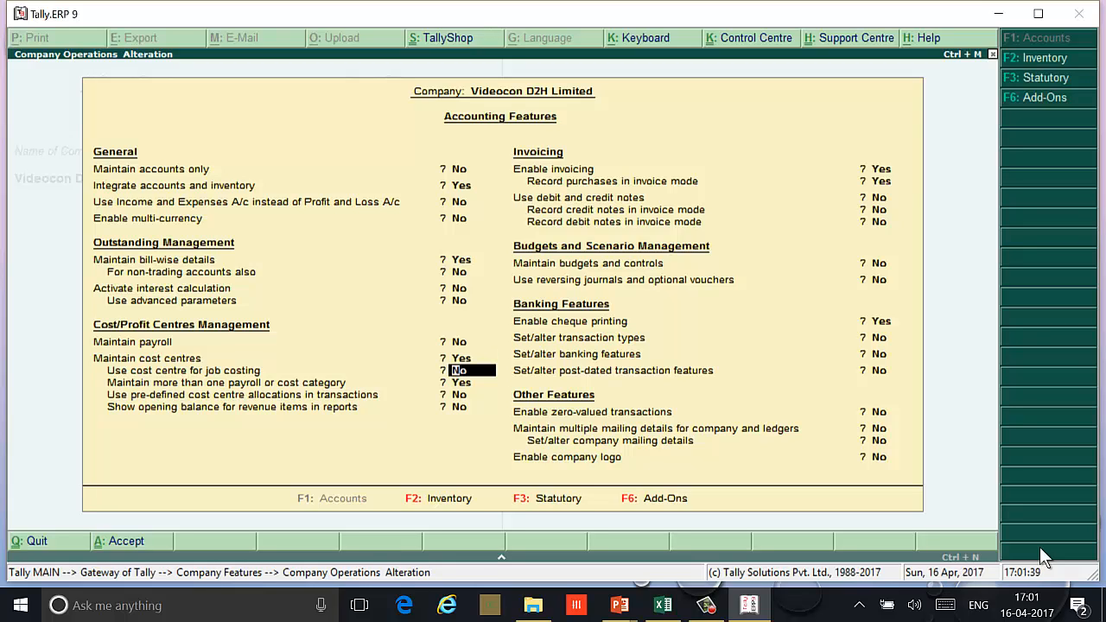
Step: Keep job costing at No and more than one cost category at Yes, then save the Accounting Features and close Company Features
key("Return")
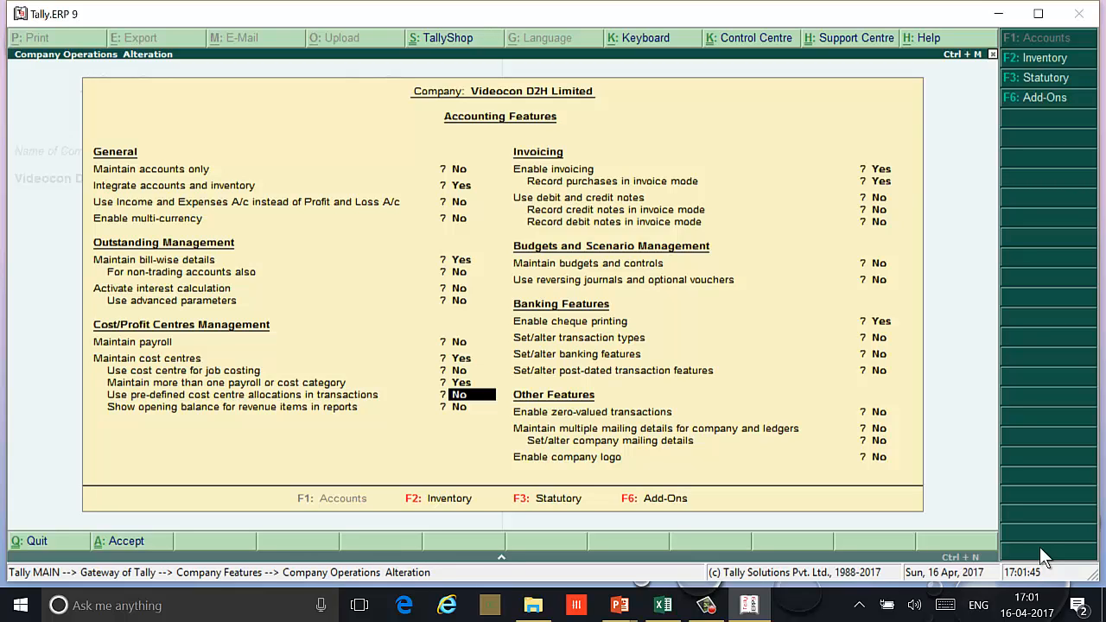
key("Return")
key("Return")
key("Return")
key("Return")
key("Return")
key("Return")
key("Return")
key("Return")
key("Return")
key("Return")
key("Return")
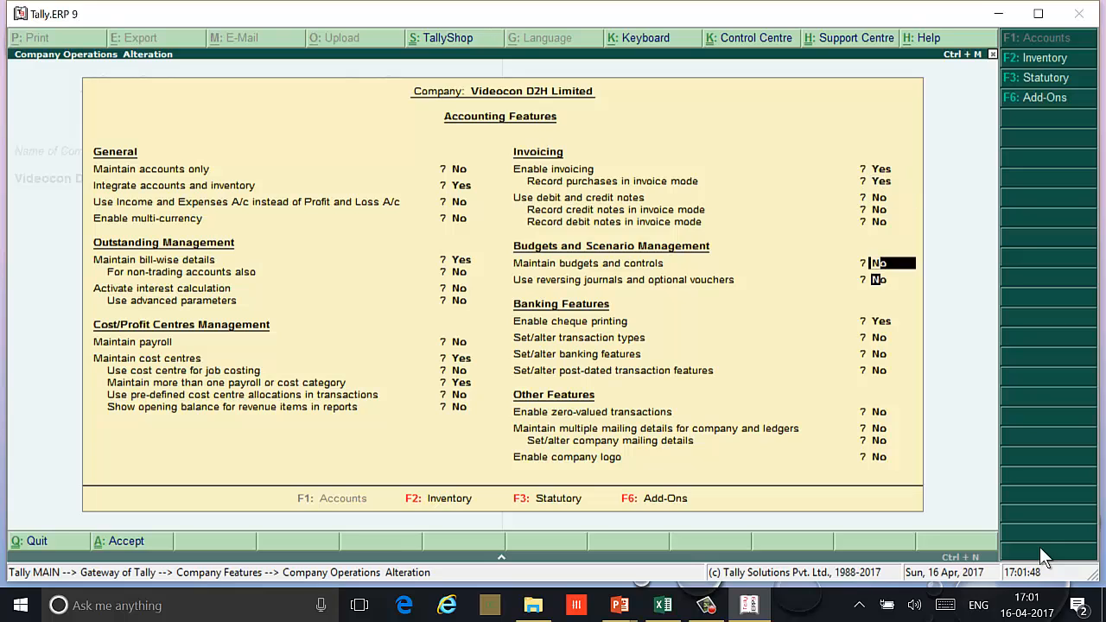
key("Return")
key("Return")
key("Return")
key("Return")
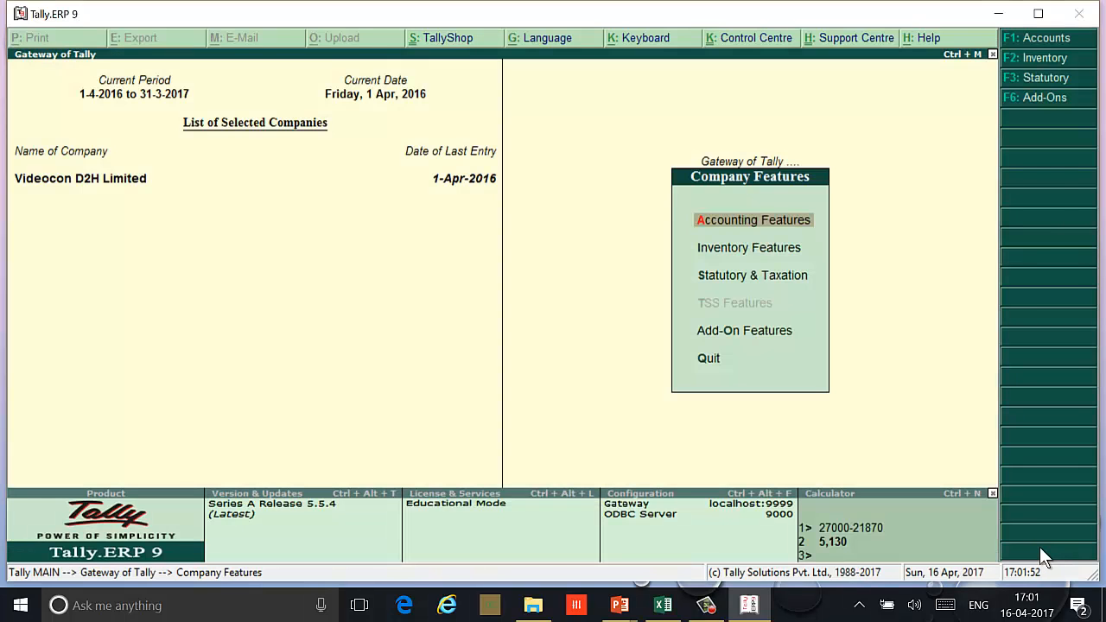
key("Escape")
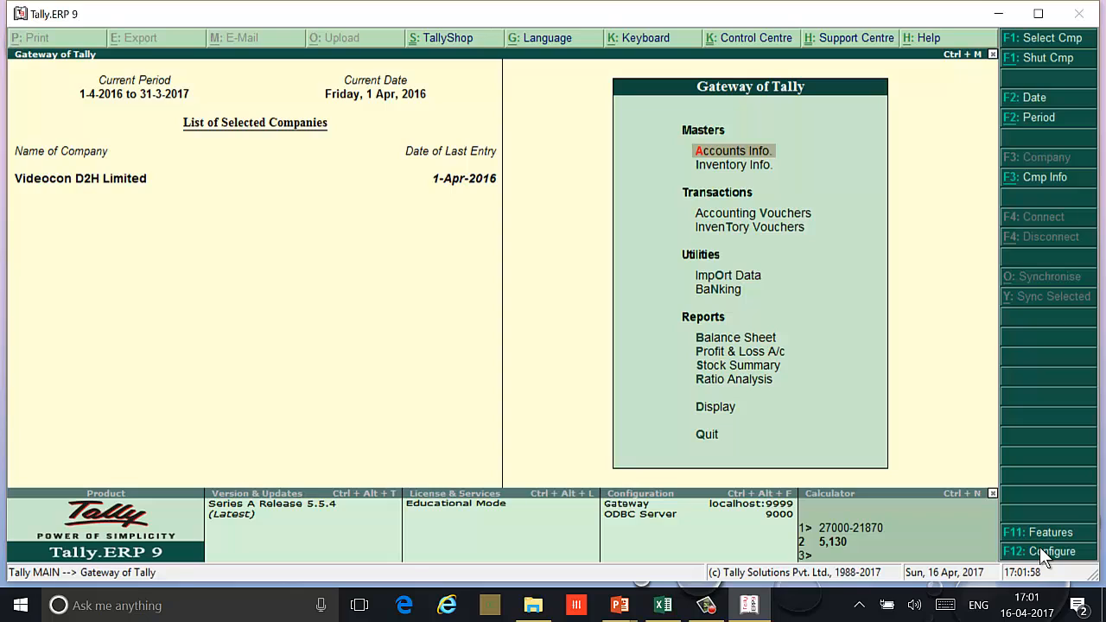
Step: Start a new single cost category in Accounts Info. and name it Salary Employee Wise
key("Return")
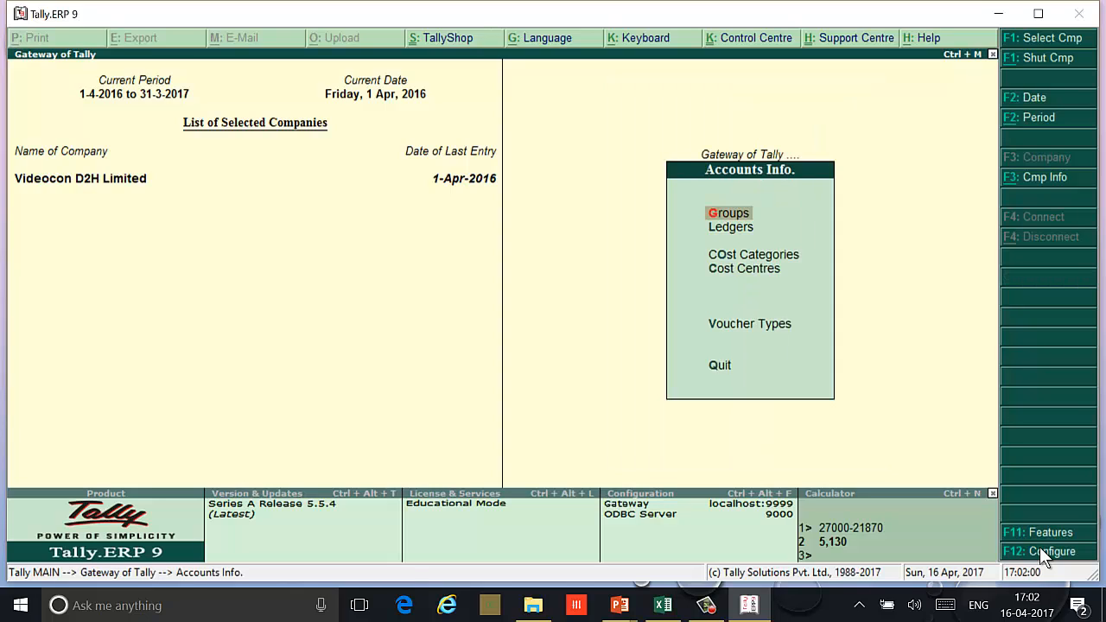
key("Down")
key("Down")
key("Return")
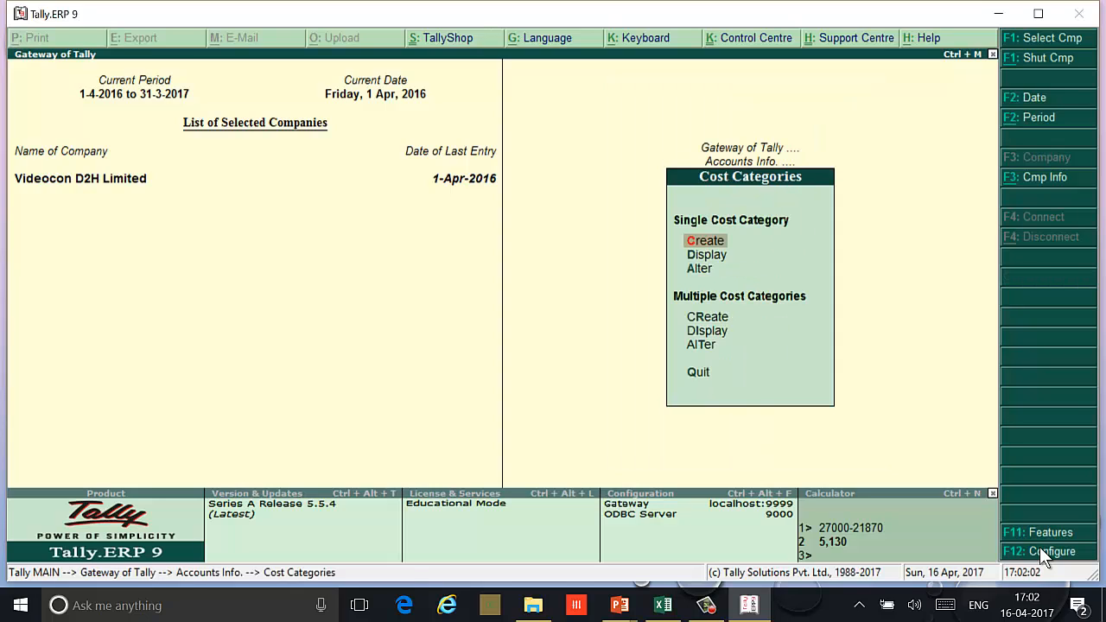
key("Return")
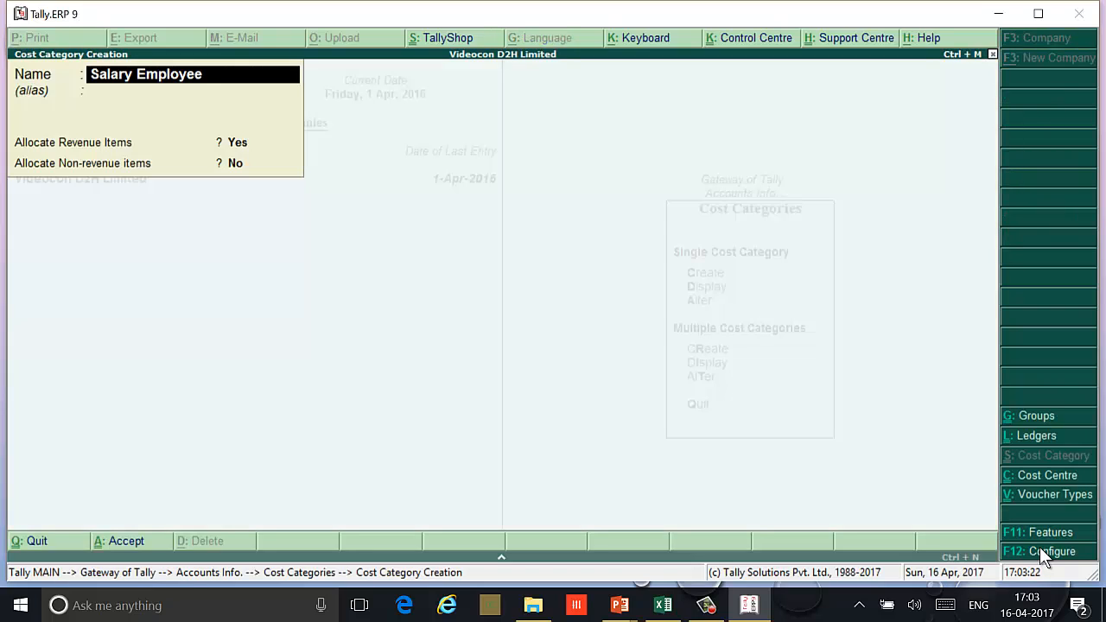
type("Wise")
key("Return")
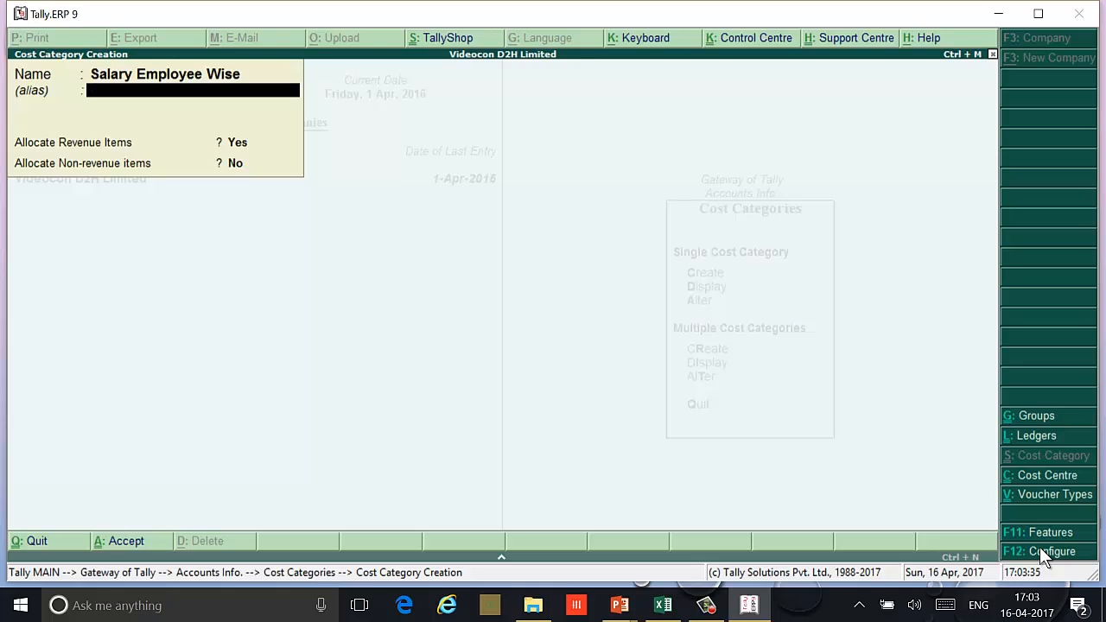
Step: Keep Allocate Revenue Items at Yes and Allocate Non-revenue items at No, then save the cost category and return to Accounts Info
key("Return")
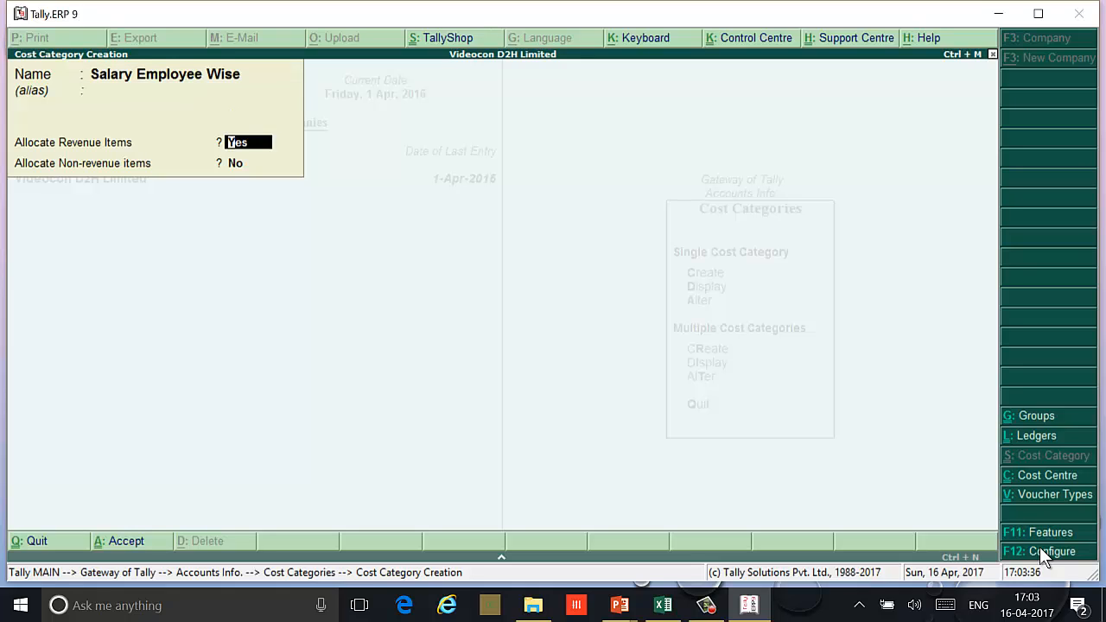
key("Return")
key("Return")
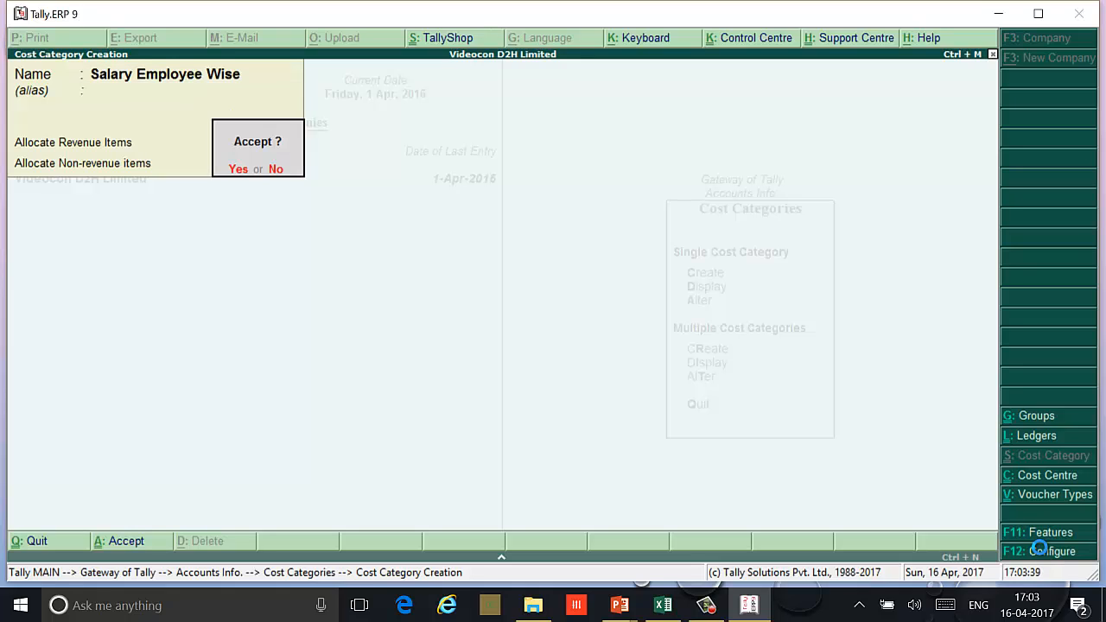
key("Return")
key("Escape")
key("Return")
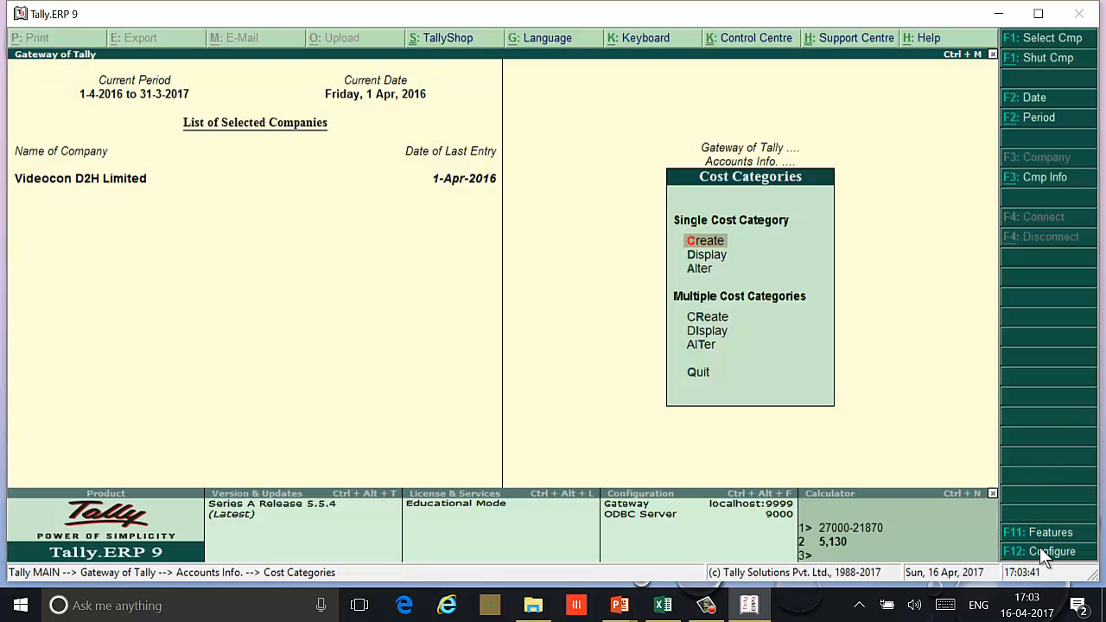
key("Escape")
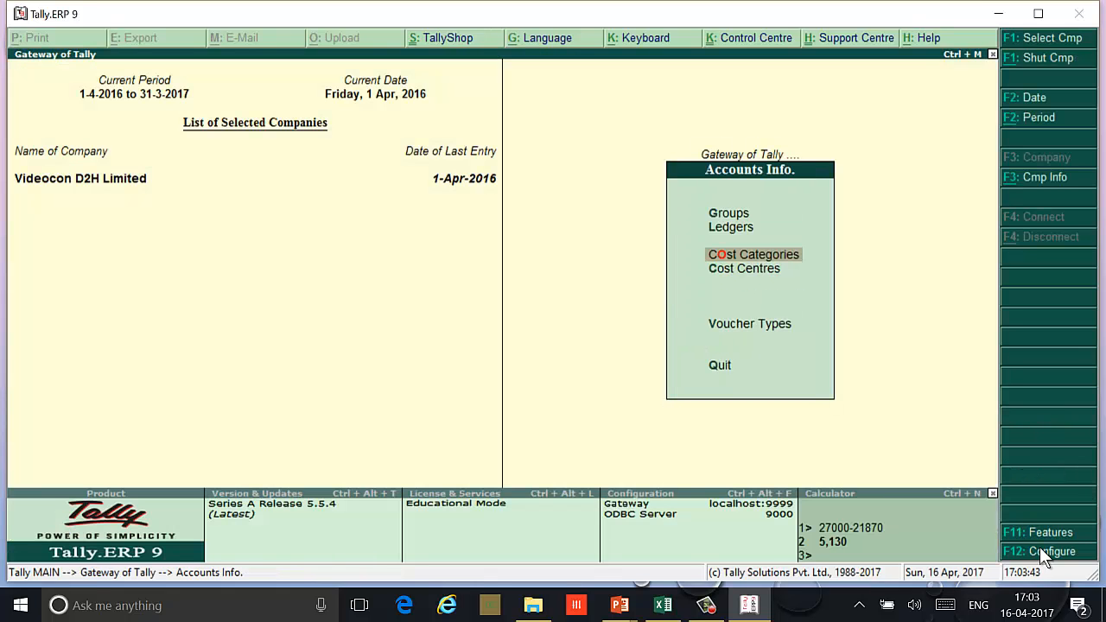
Step: Start a new single cost centre and assign it to the Salary Employee Wise category
key("Down")
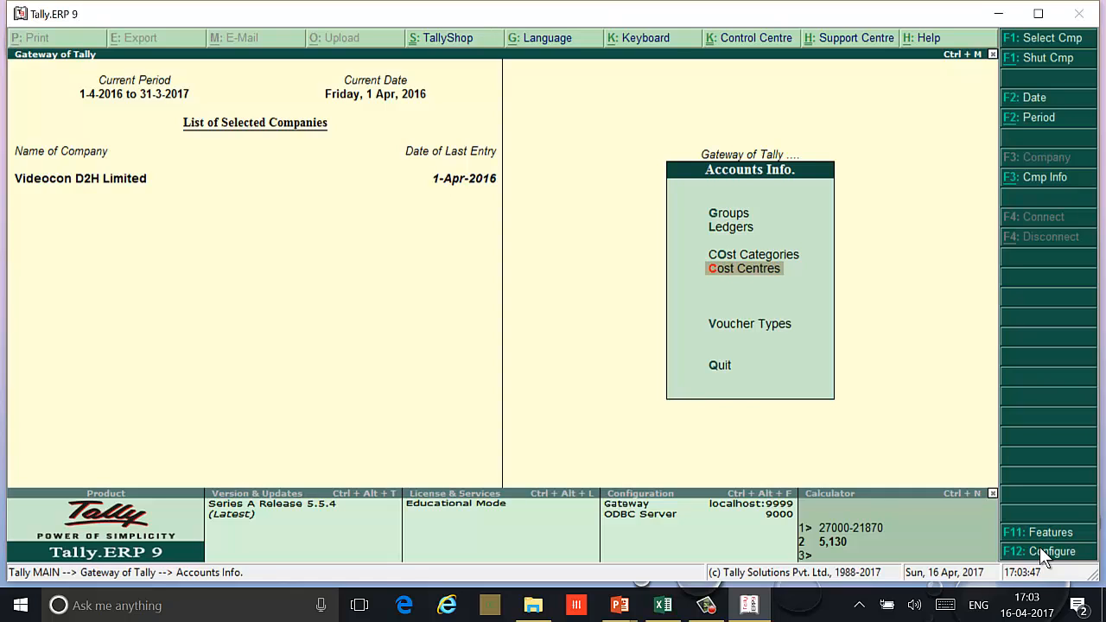
key("Return")
key("Return")
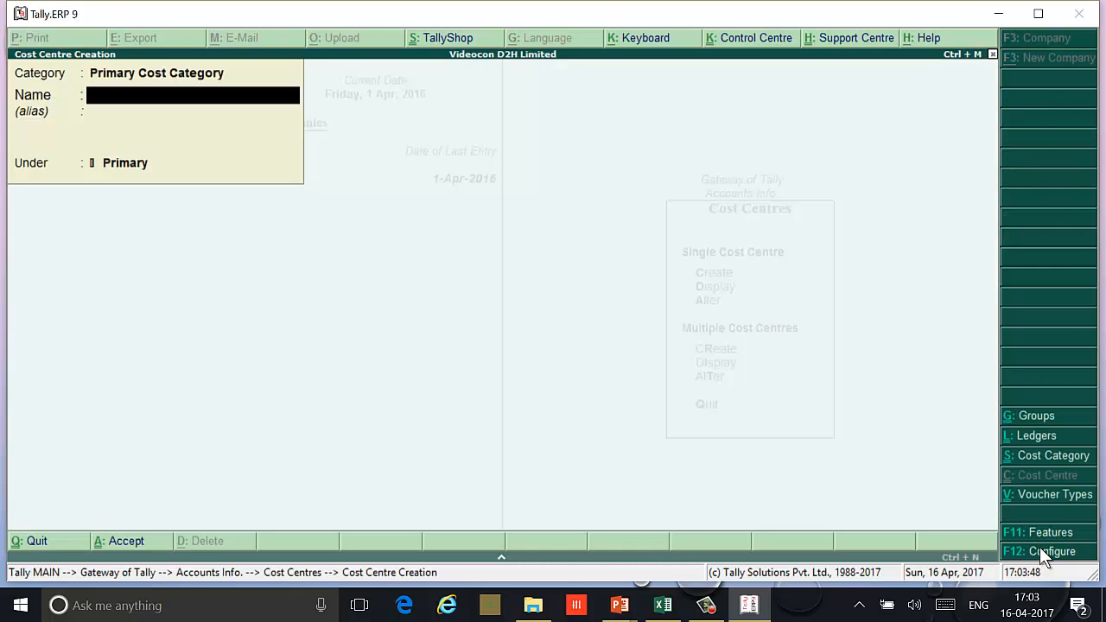
key("BackSpace")
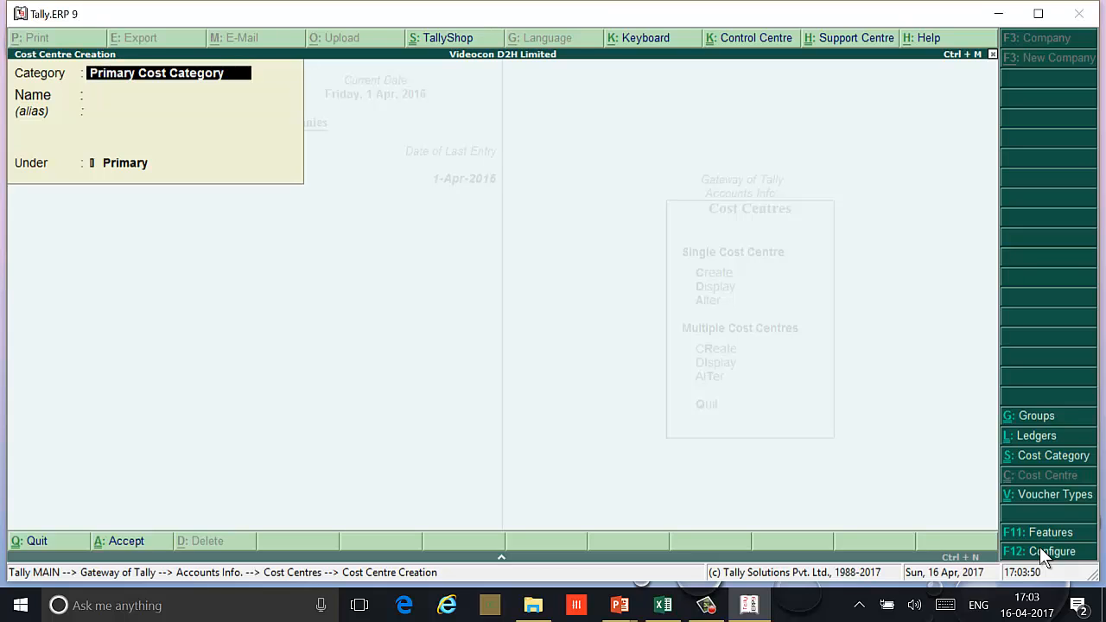
key("space")
key("Down")
key("Down")
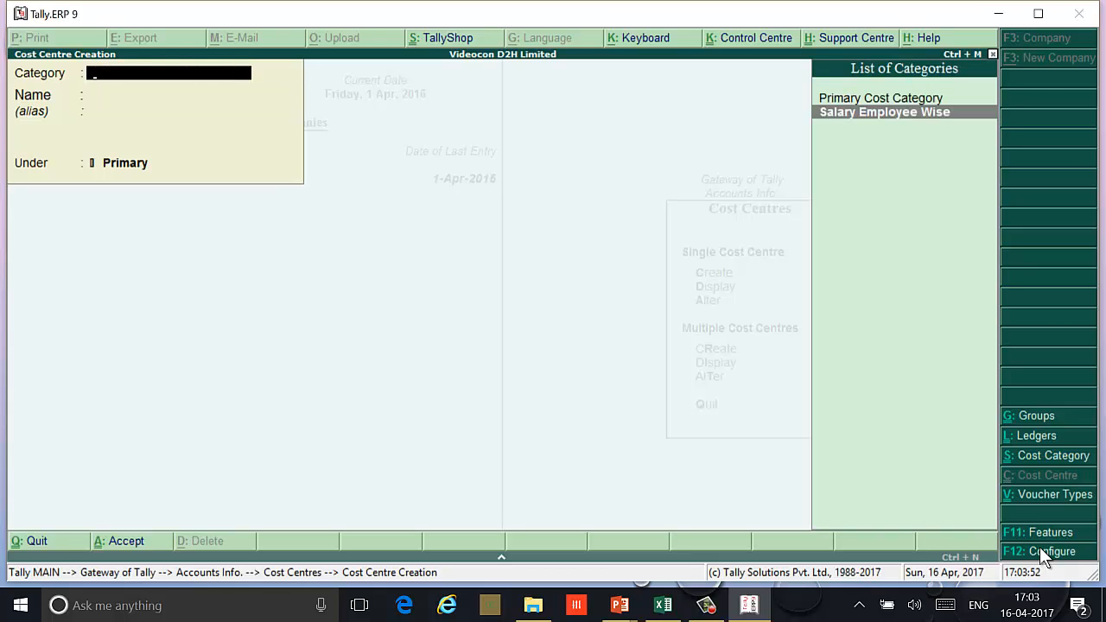
key("Return")
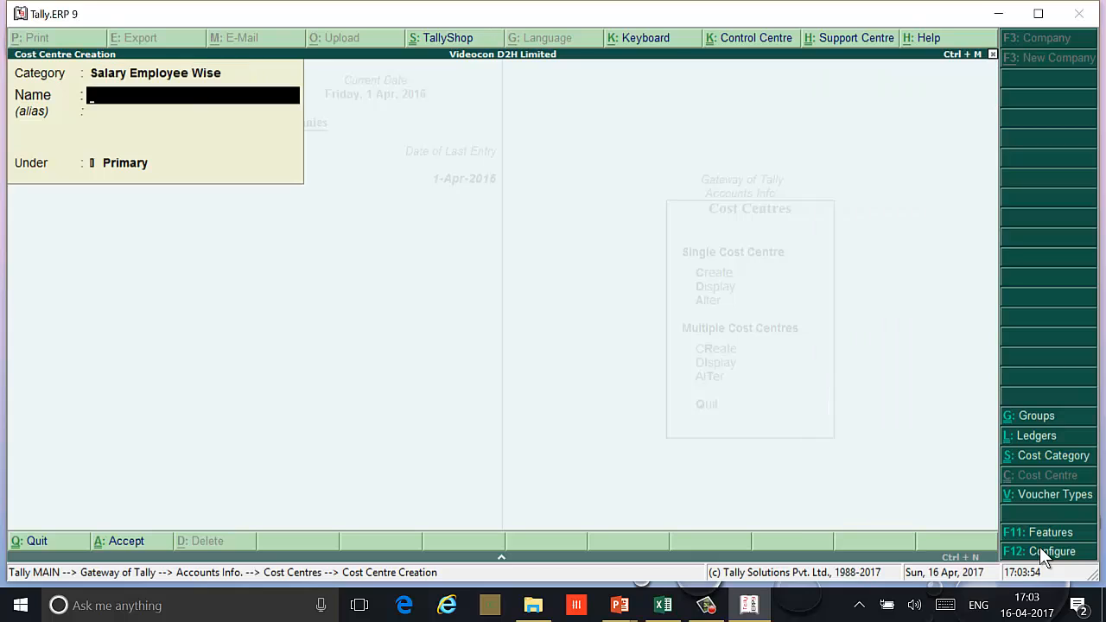
Step: Enter the first employee's full name as the cost centre name, keep it under Primary, and save it
type("Vijay Singh")
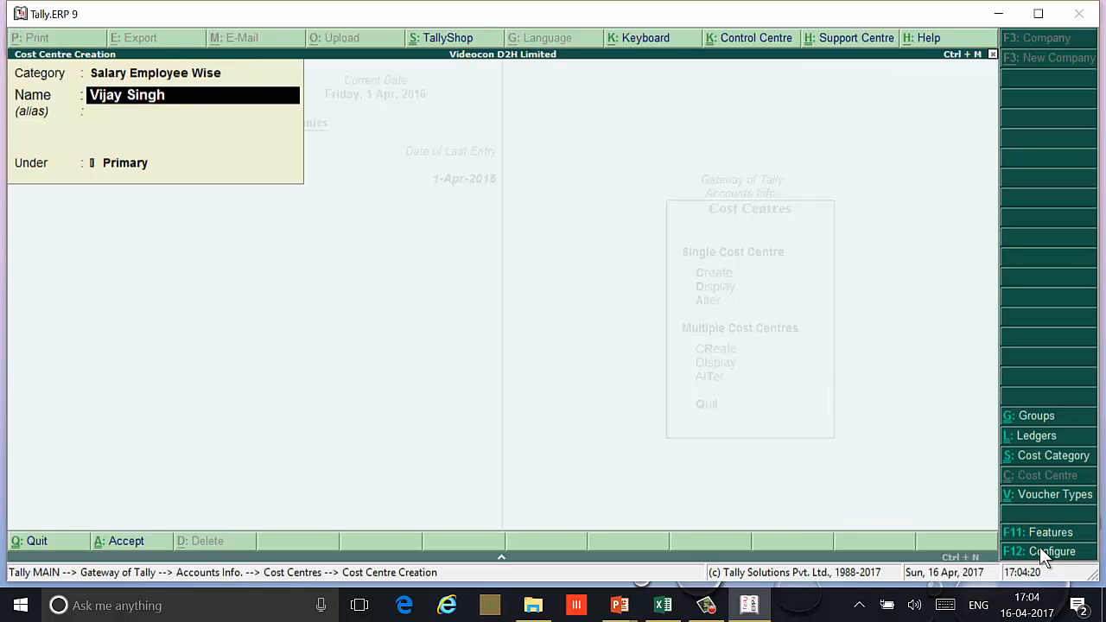
key("Return")
key("Return")
key("Return")
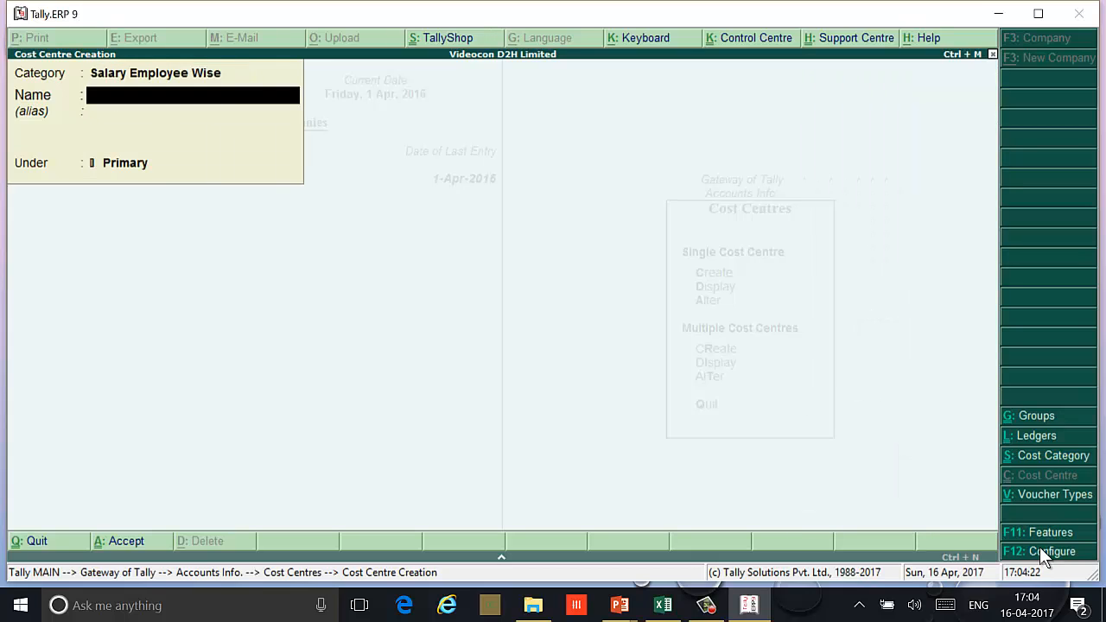
Step: Create a cost centre with the second employee's full name under Primary in the Salary Employee Wise category
type("Manoj Kumar")
key("Return")
key("Return")
key("Return")
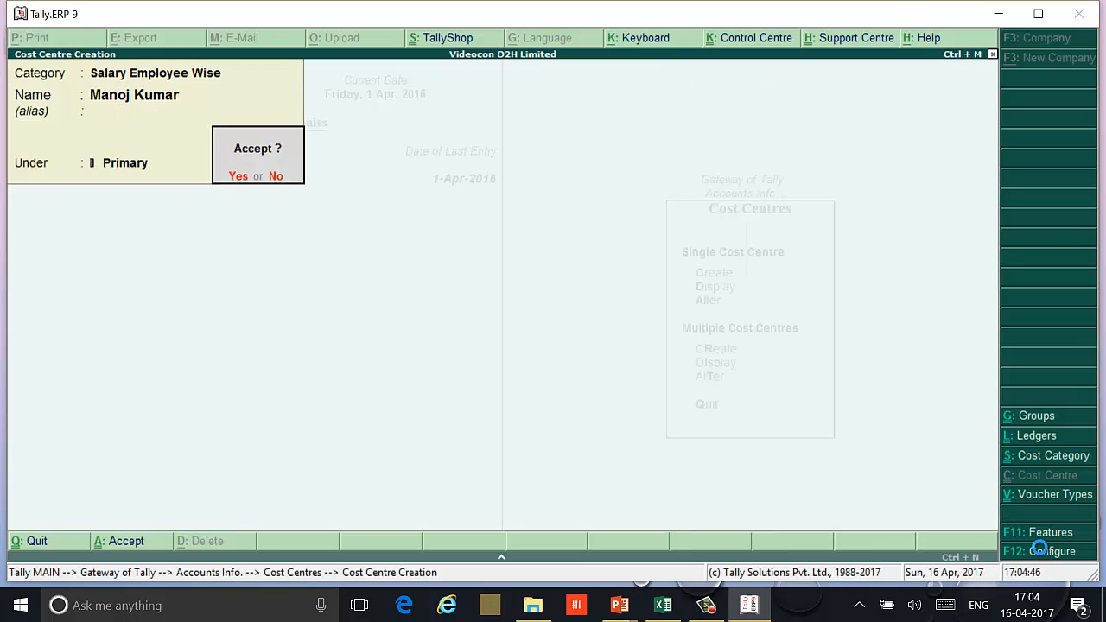
key("Return")
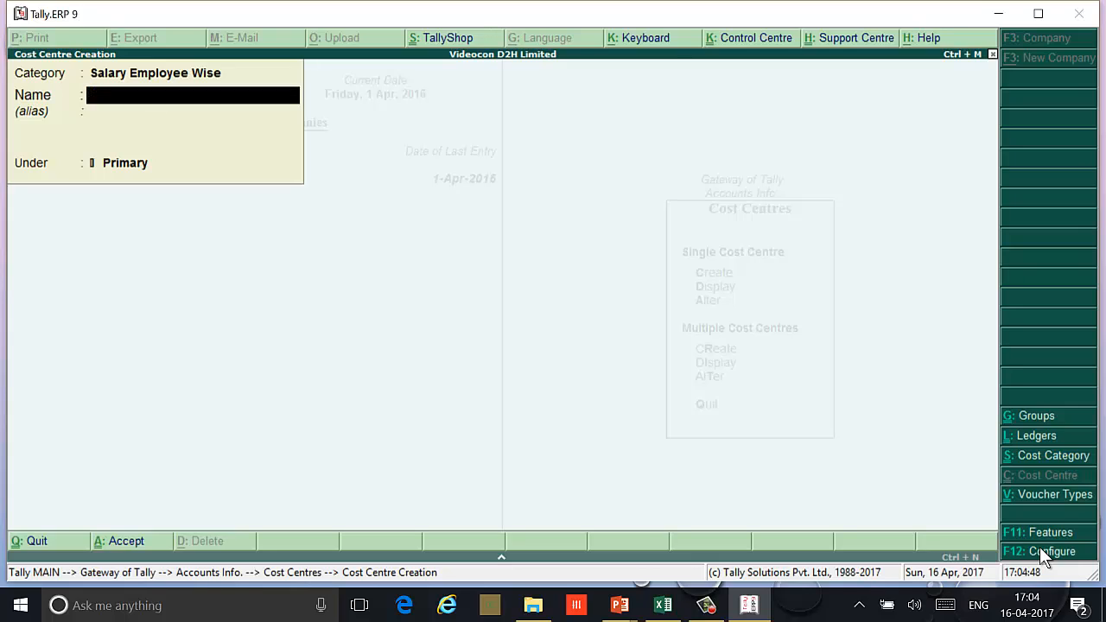
Step: Create a cost centre with the third employee's full name under Primary in the Salary Employee Wise category
type("Yash Pal")
key("Return")
key("Return")
key("Return")
Step: Create the fourth employee's cost centre under Primary in Salary Employee Wise, then quit cost centre creation and return to the Gateway of Tally
type("Sahil Sin")
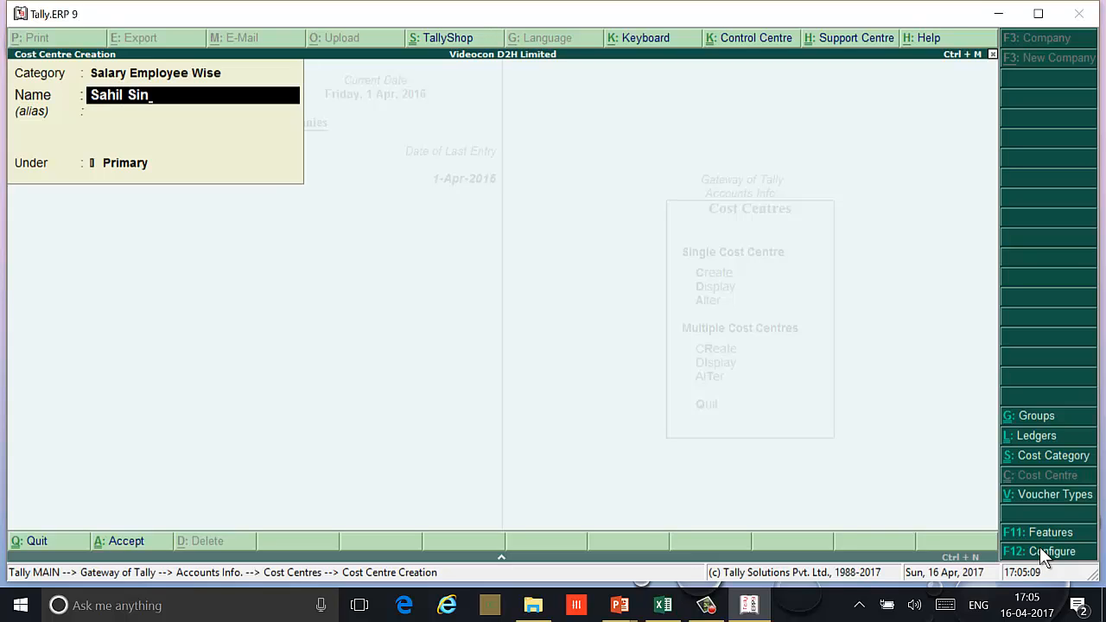
type("gh")
key("Return")
key("Return")
key("Return")
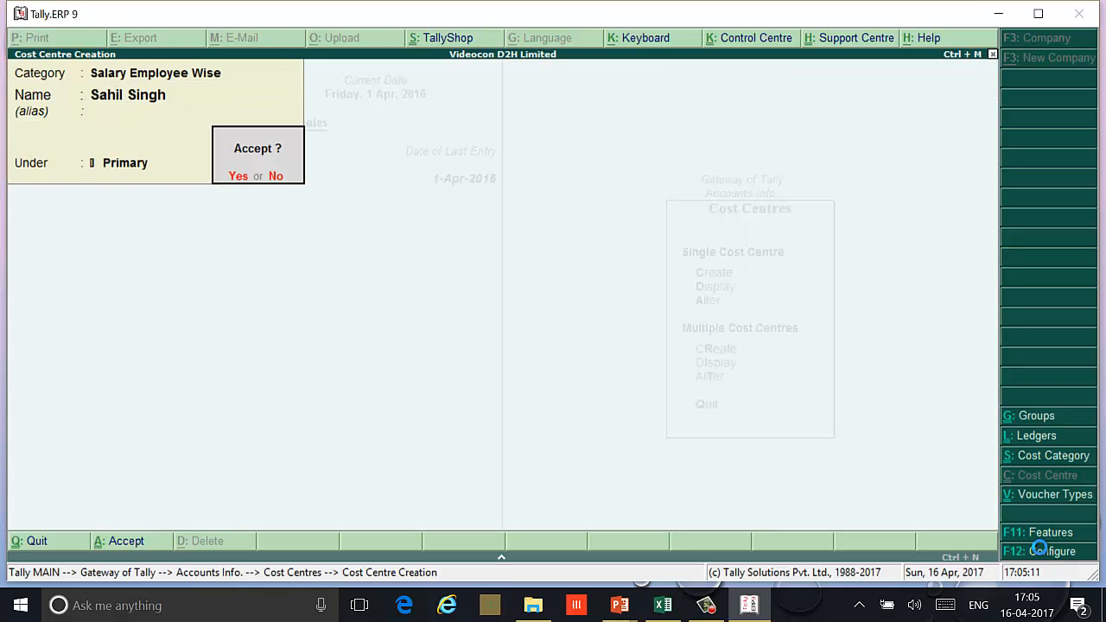
key("Return")
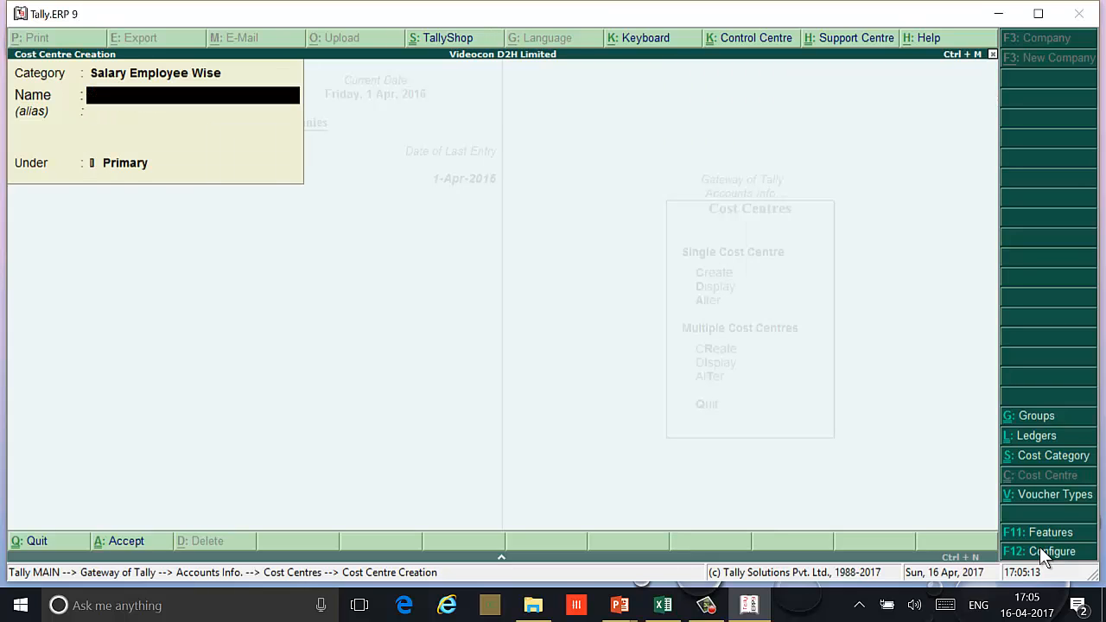
key("Escape")
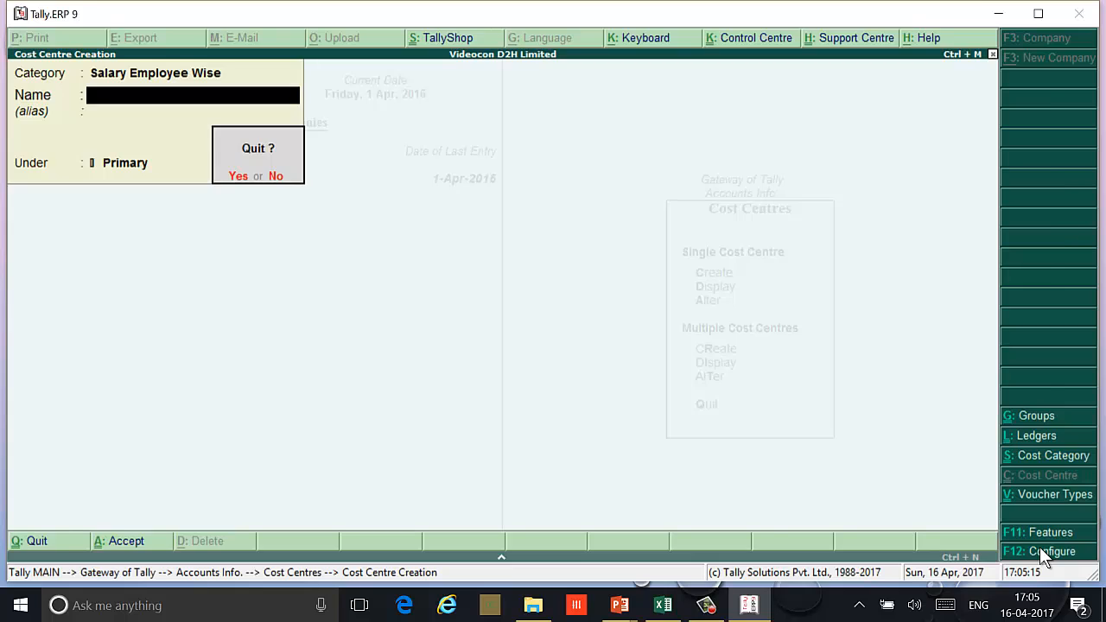
key("y")
key("Escape")
key("Escape")
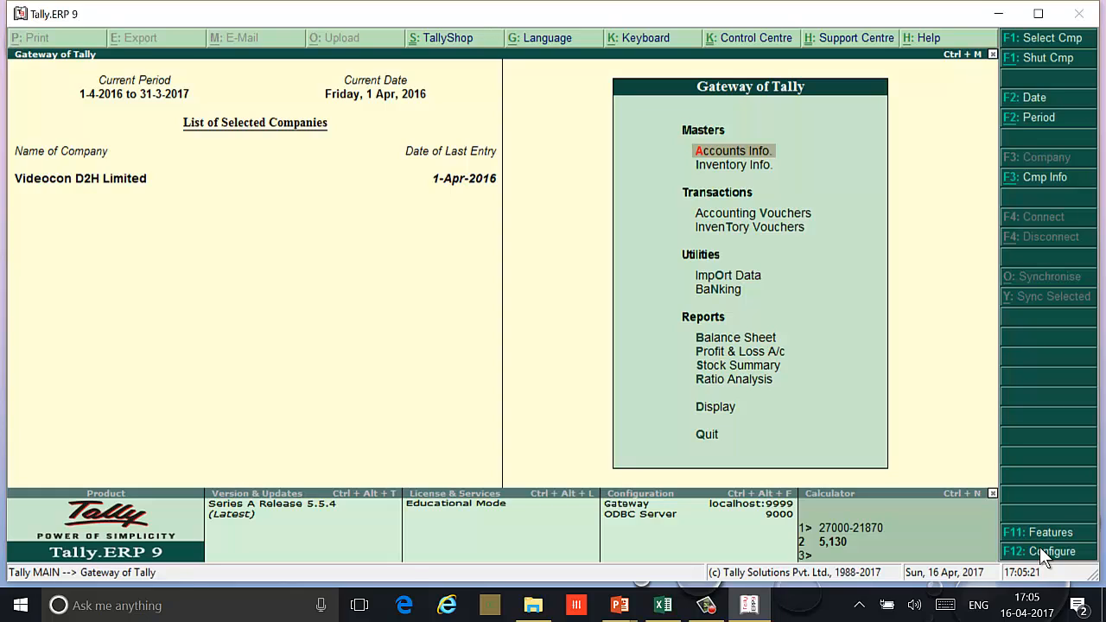
Step: Set Use pre-defined cost centre allocations in transactions to Yes in the company's Accounting Features
left_click(1046, 553)
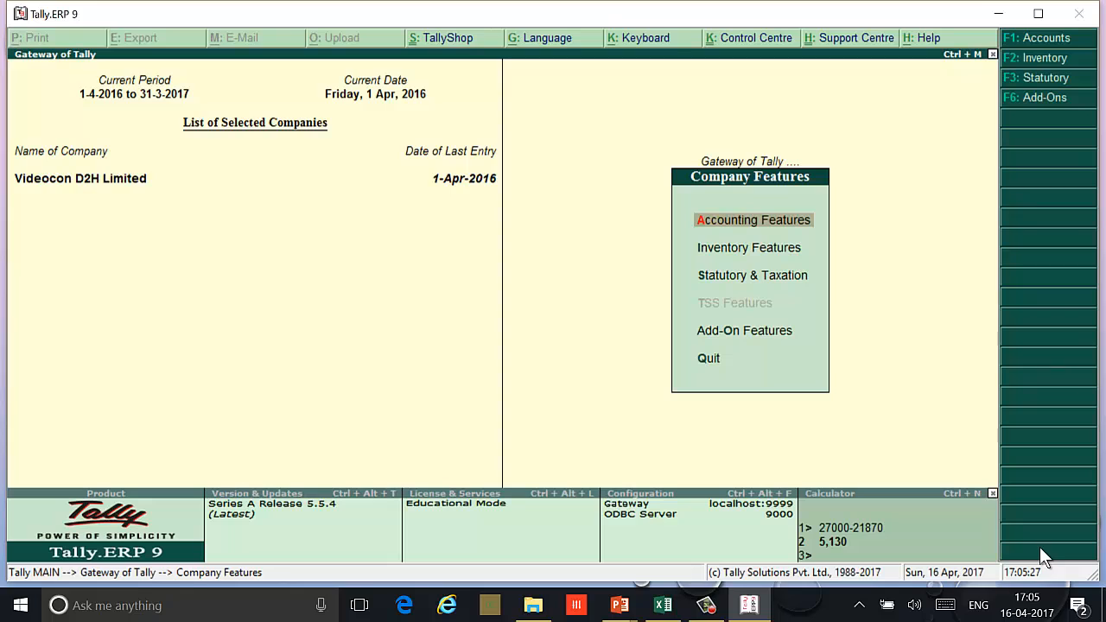
key("Return")
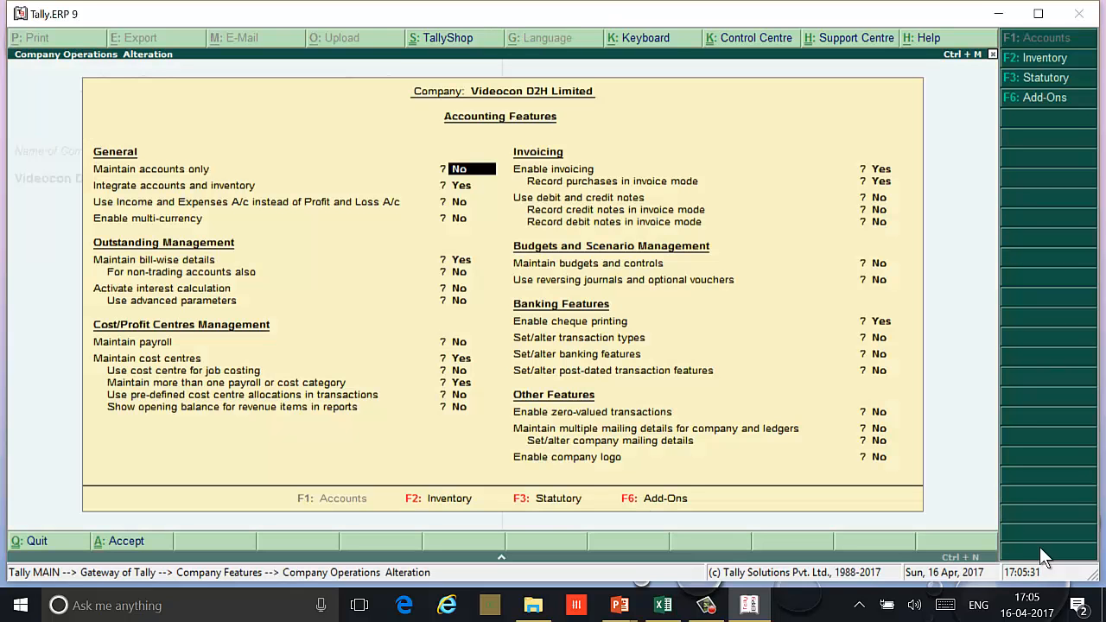
key("Return")
key("Return")
key("Return")
key("Return")
key("Return")
key("Return")
key("Return")
key("Return")
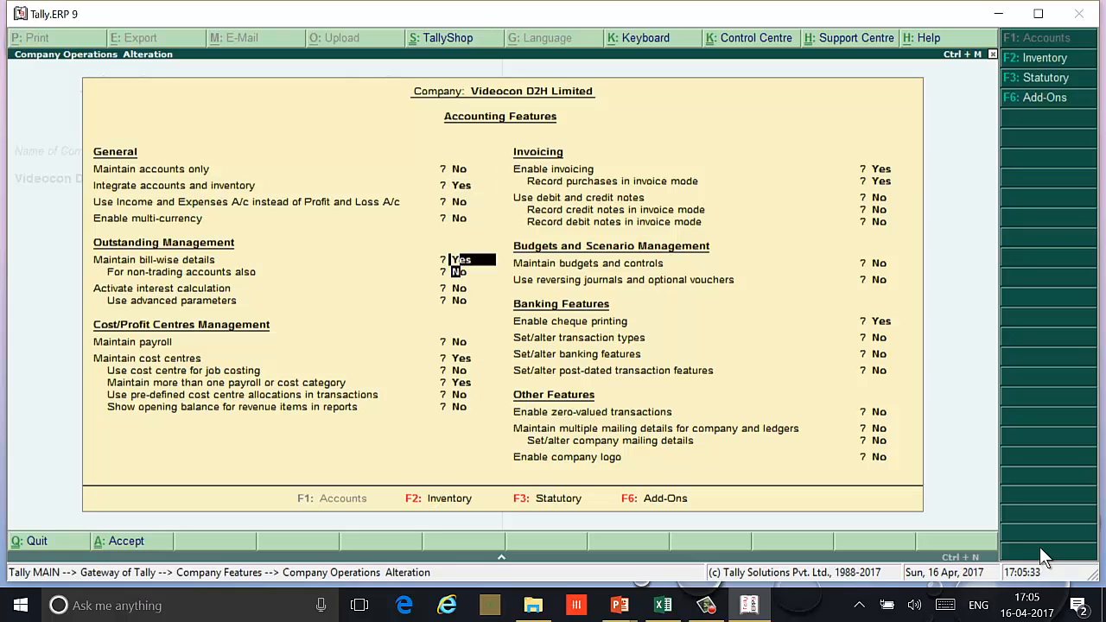
key("Return")
key("Return")
key("Return")
key("Return")
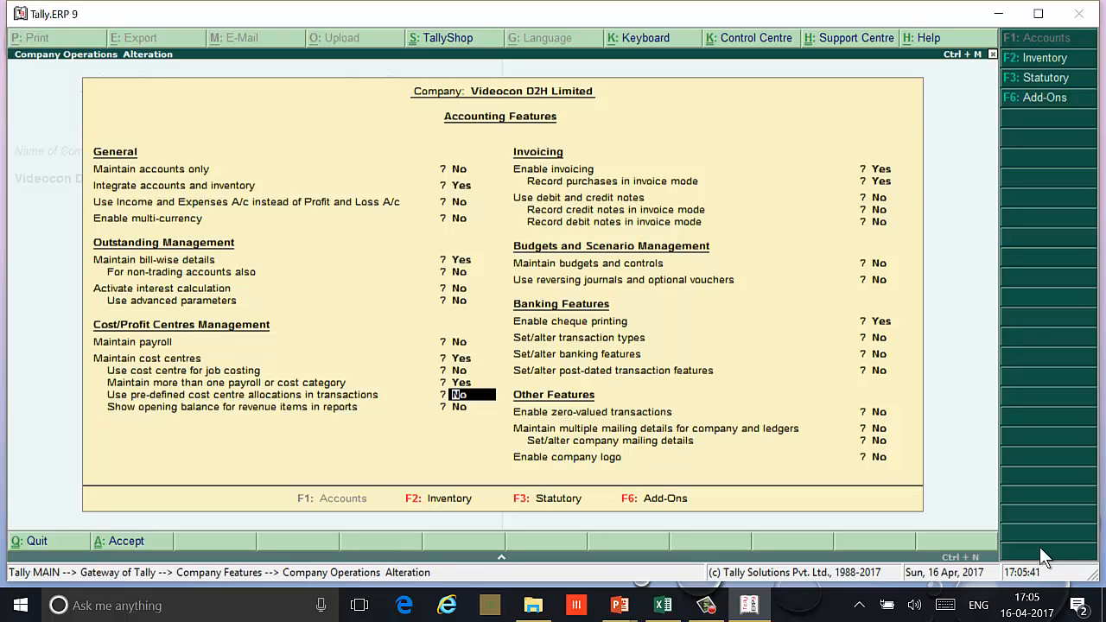
key("y")
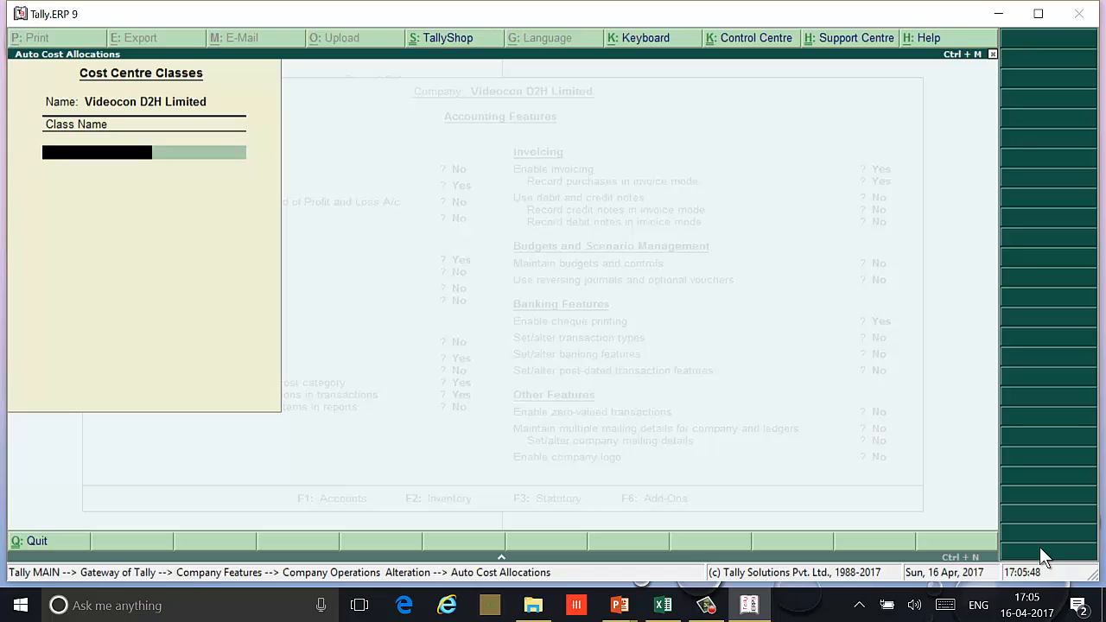
Step: Add a cost centre class named Staff Salary and choose Salary Employee Wise as its cost category
type("Staff Salary")
key("Return")
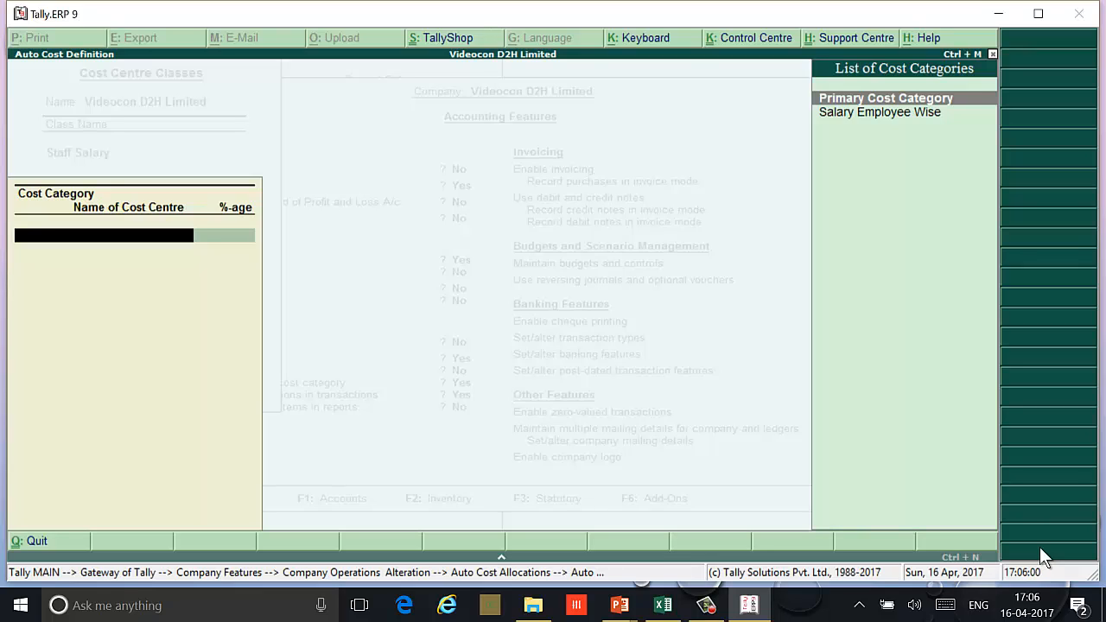
key("Down")
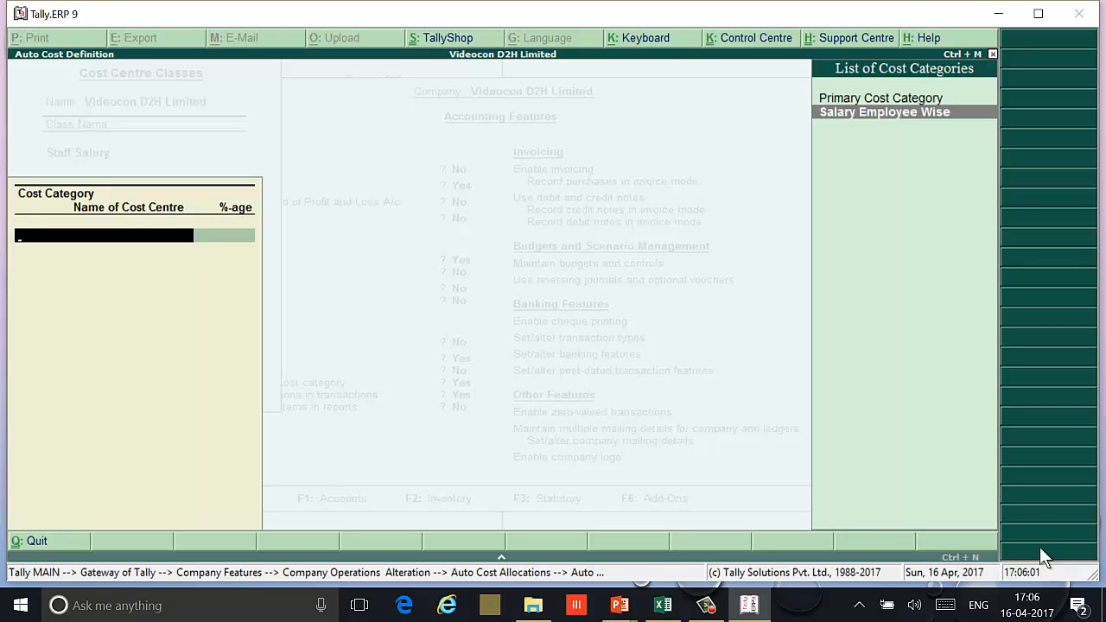
key("Return")
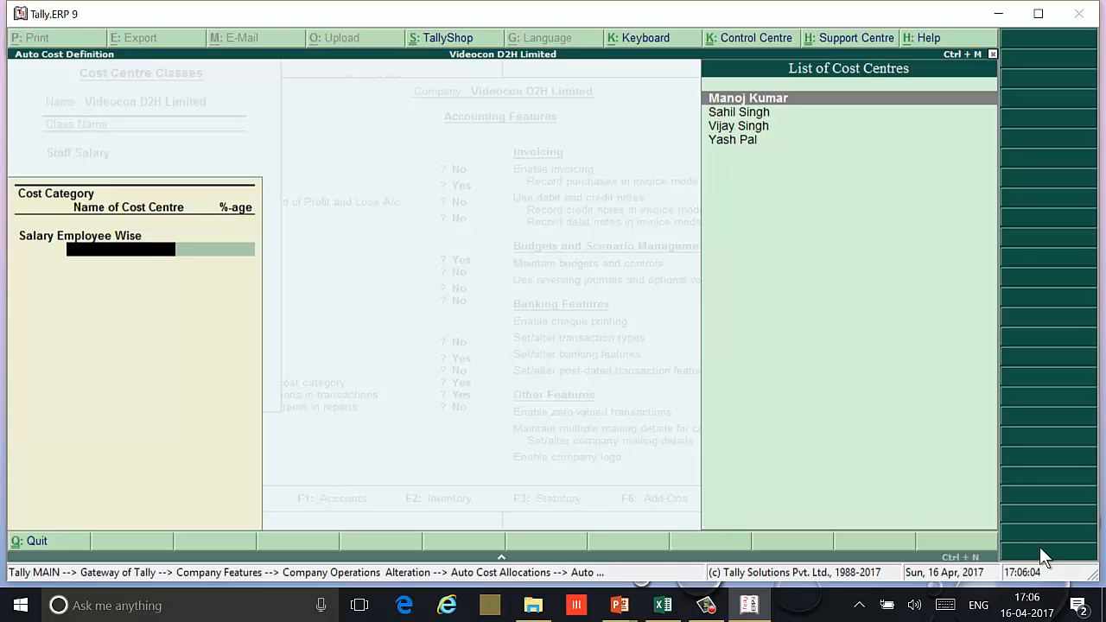
Step: Allocate 21% of the Staff Salary class to the third employee in the List of Cost Centres
key("Down")
key("Down")
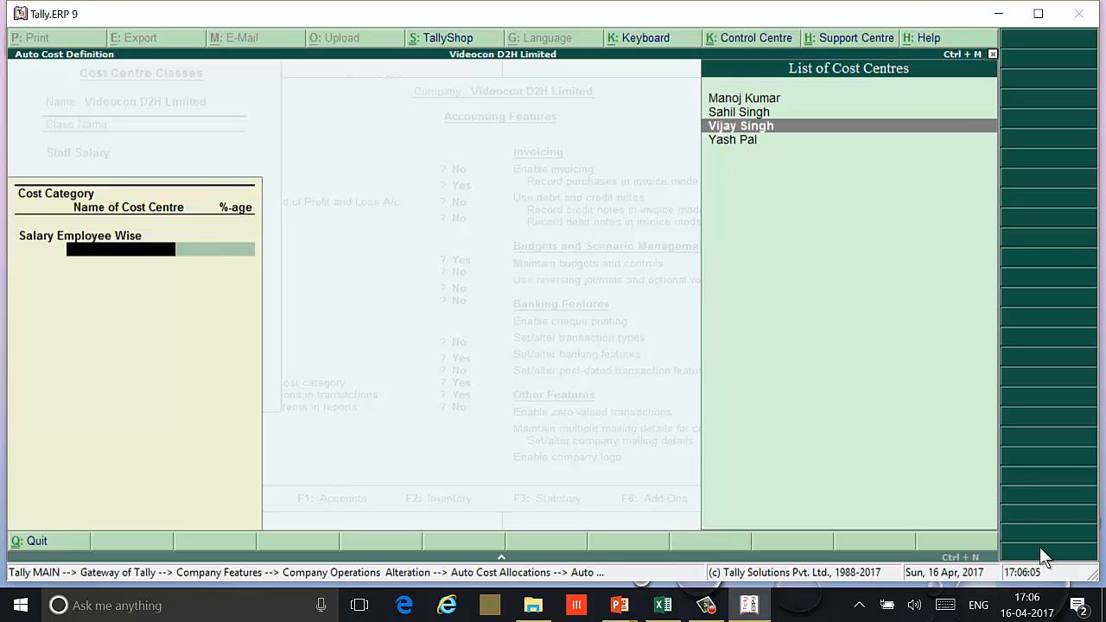
key("Return")
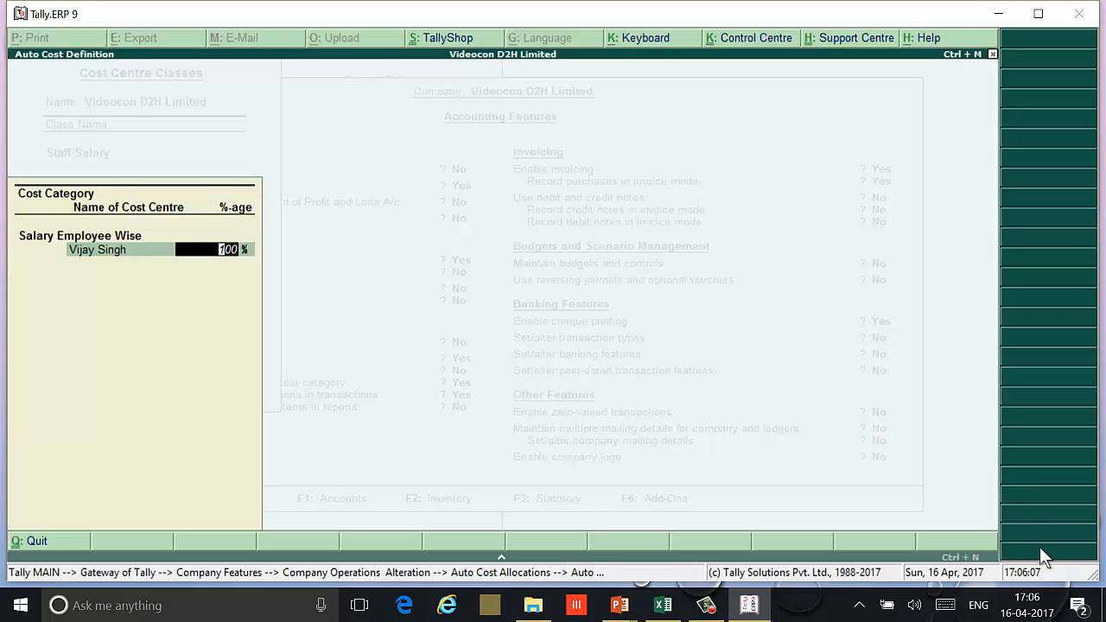
type("21")
key("Return")
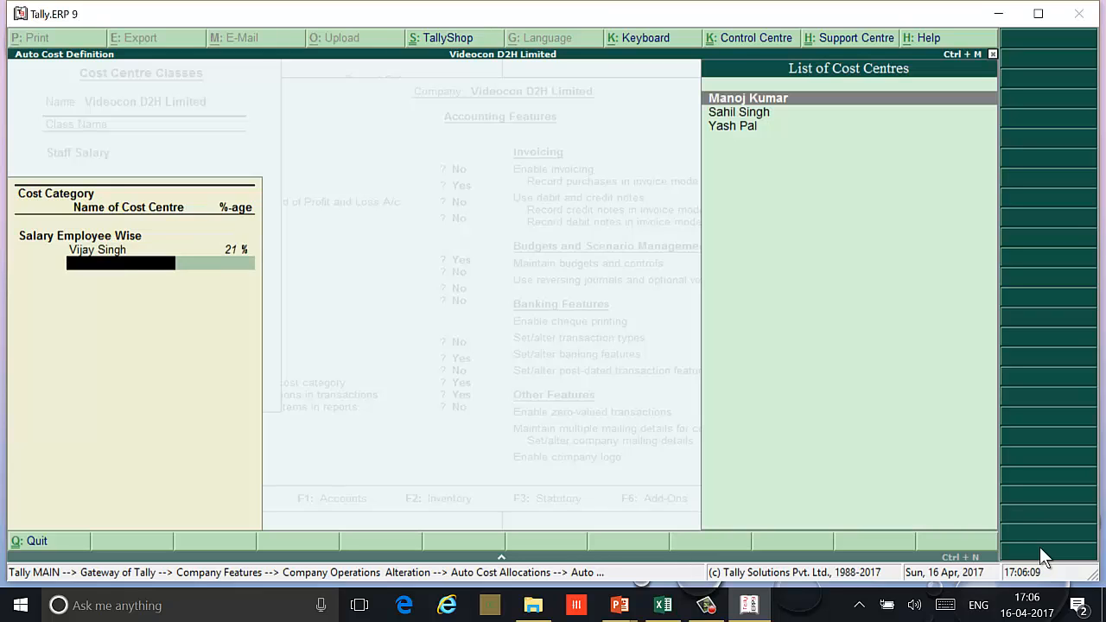
Step: Allocate 38% of the Staff Salary class to the first employee in the remaining List of Cost Centres
key("Return")
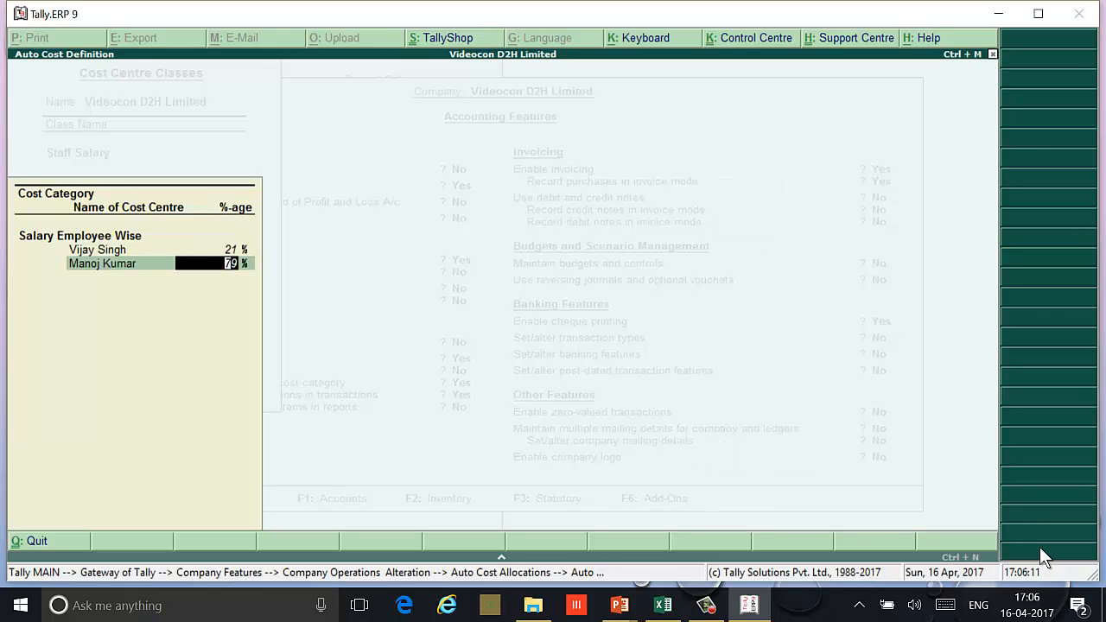
type("38")
key("Return")
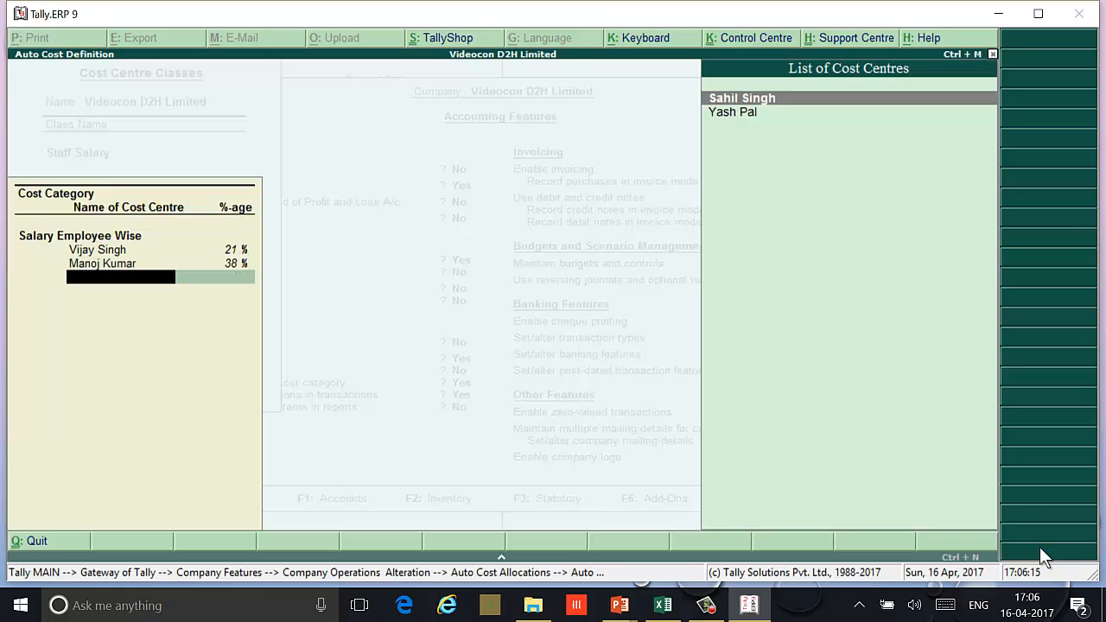
Step: Allocate 14% of the Staff Salary class to the next employee in the List of Cost Centres and 27% to the last one
key("Return")
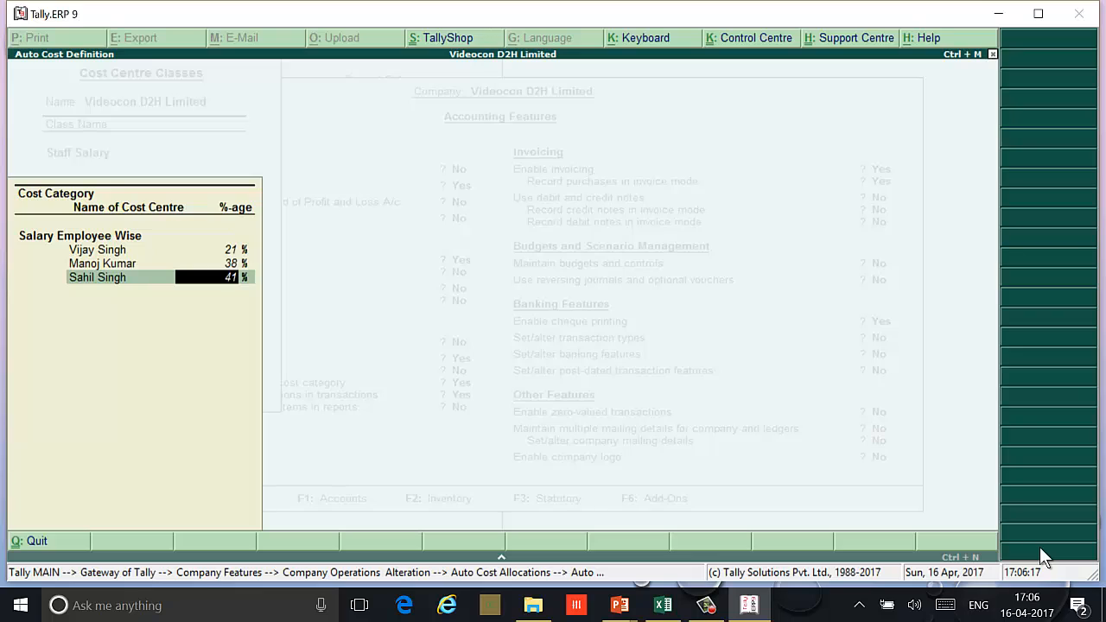
type("14")
key("Return")
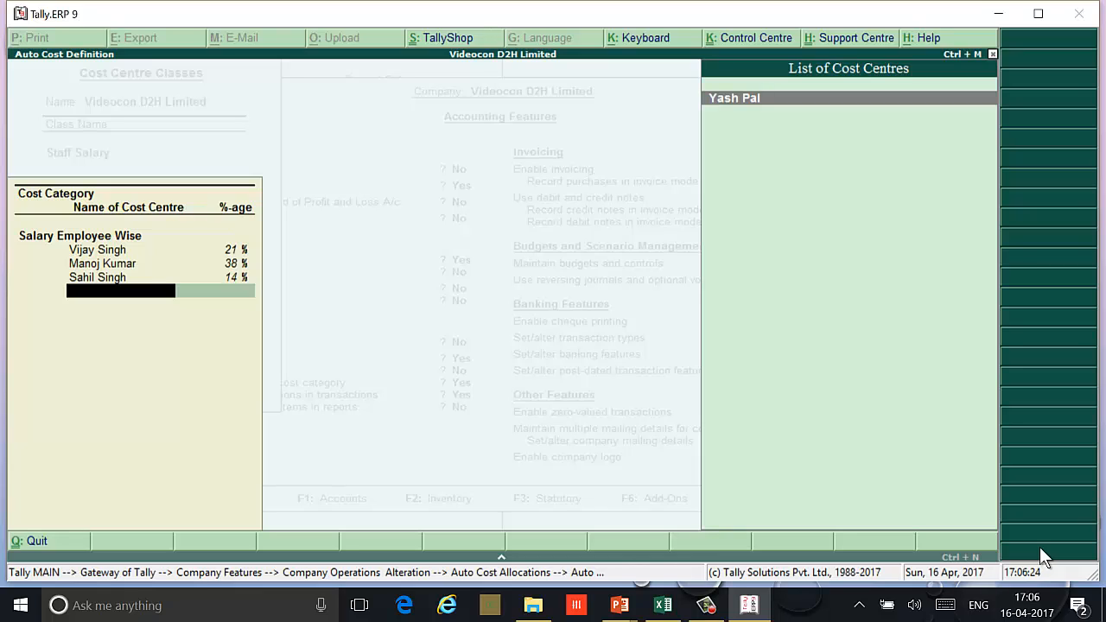
type("Y")
key("Return")
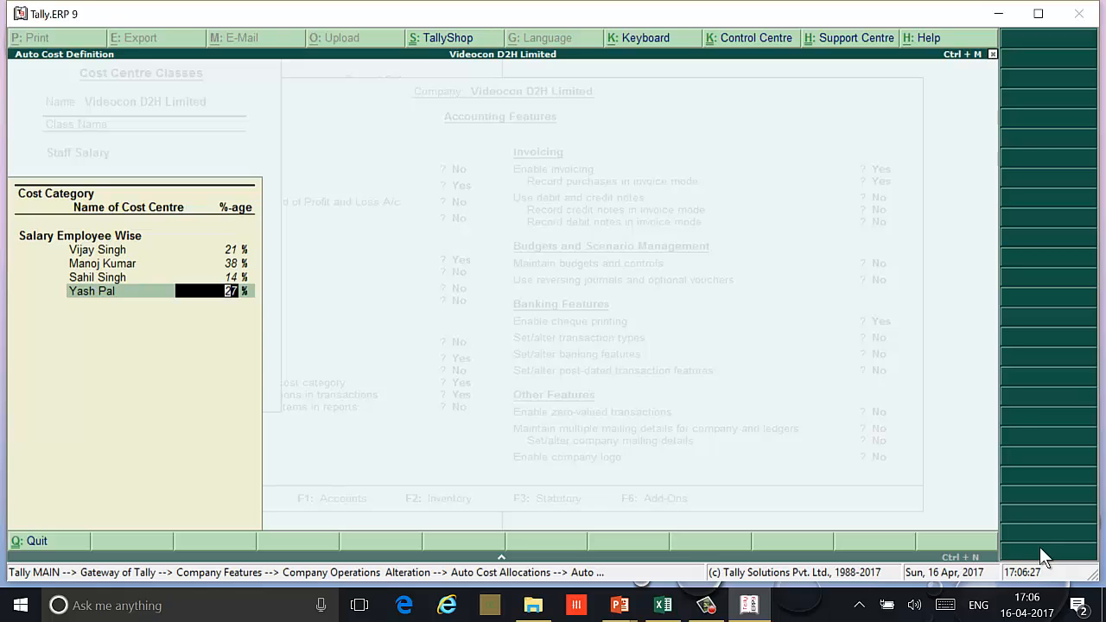
key("Return")
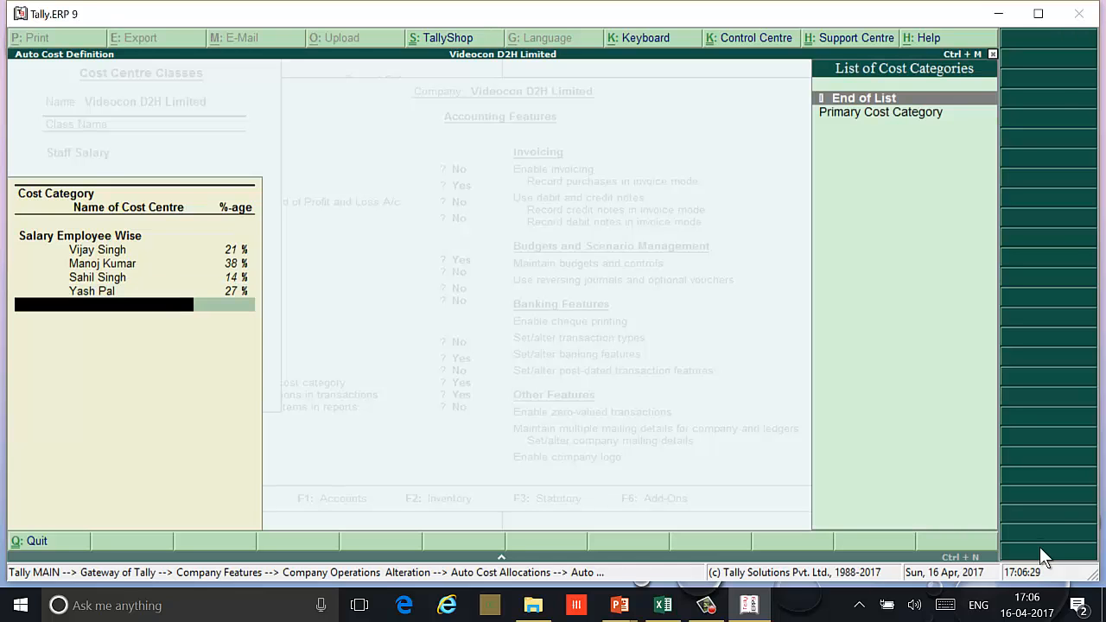
Step: Finish the Staff Salary class allocation, save the Accounting Features, and return to the Gateway of Tally
key("Return")
key("Return")
key("Return")
key("Return")
key("Return")
key("Return")
key("Return")
key("Return")
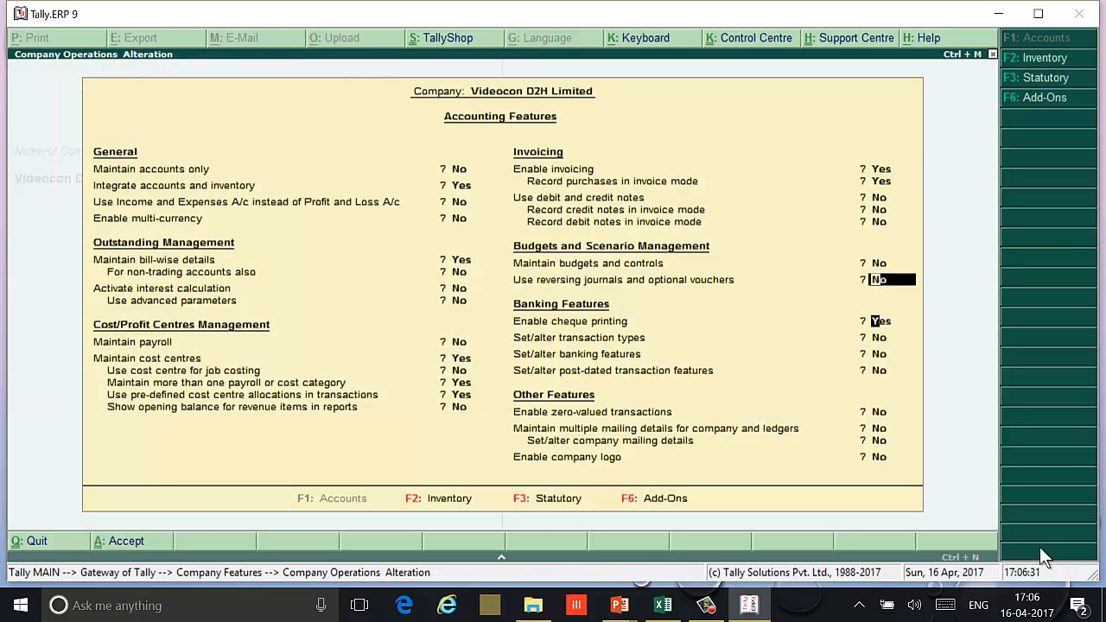
key("ctrl+a")
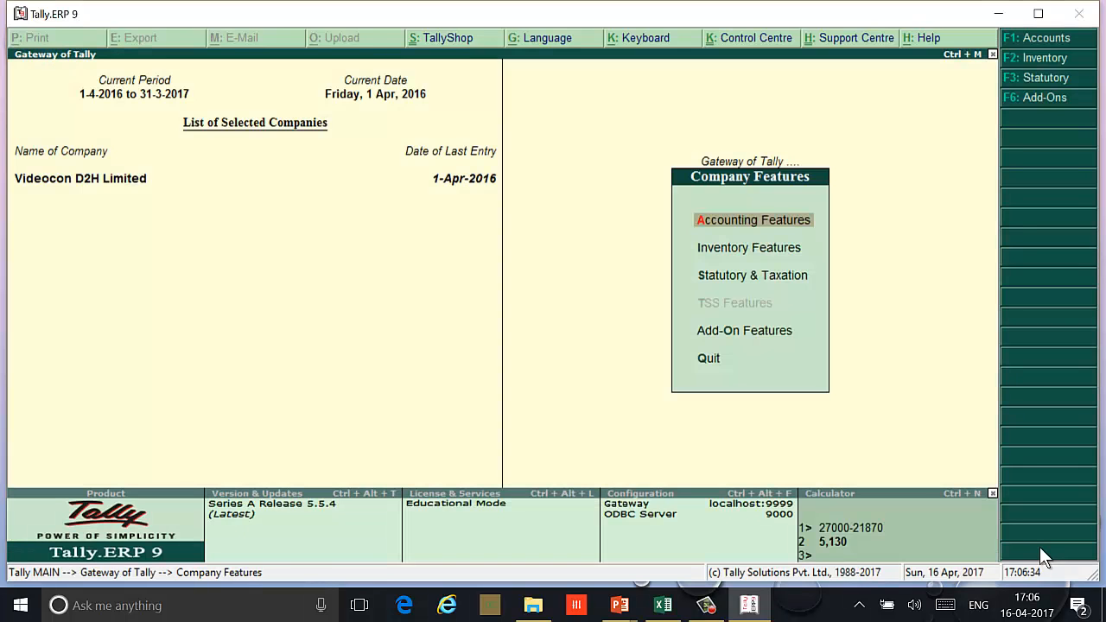
key("Escape")
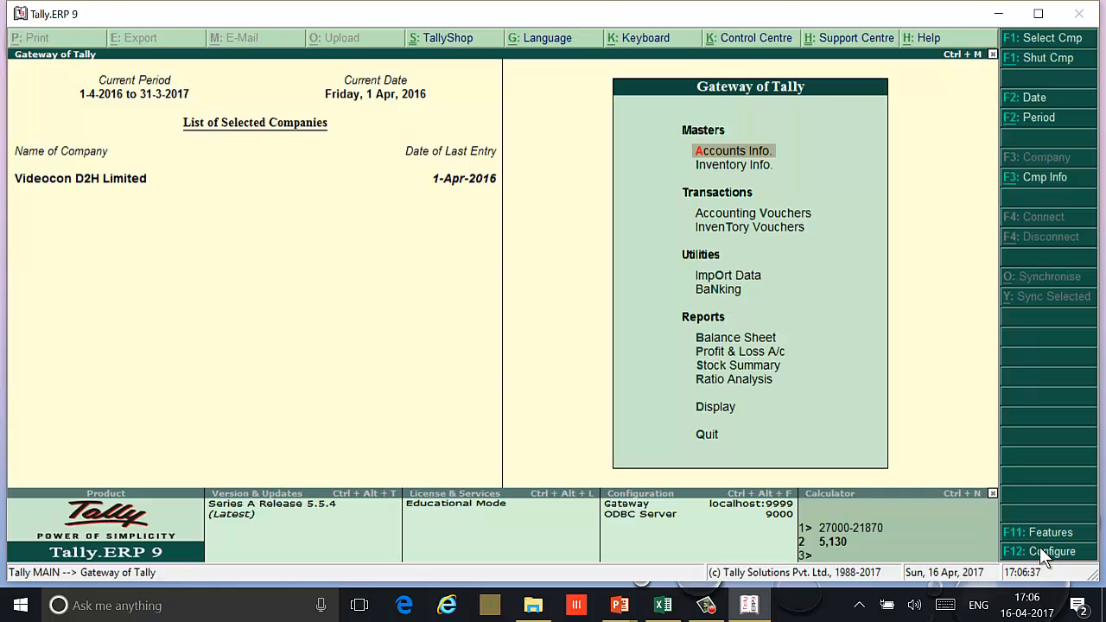
Step: Start creating a single ledger named Salary
key("Return")
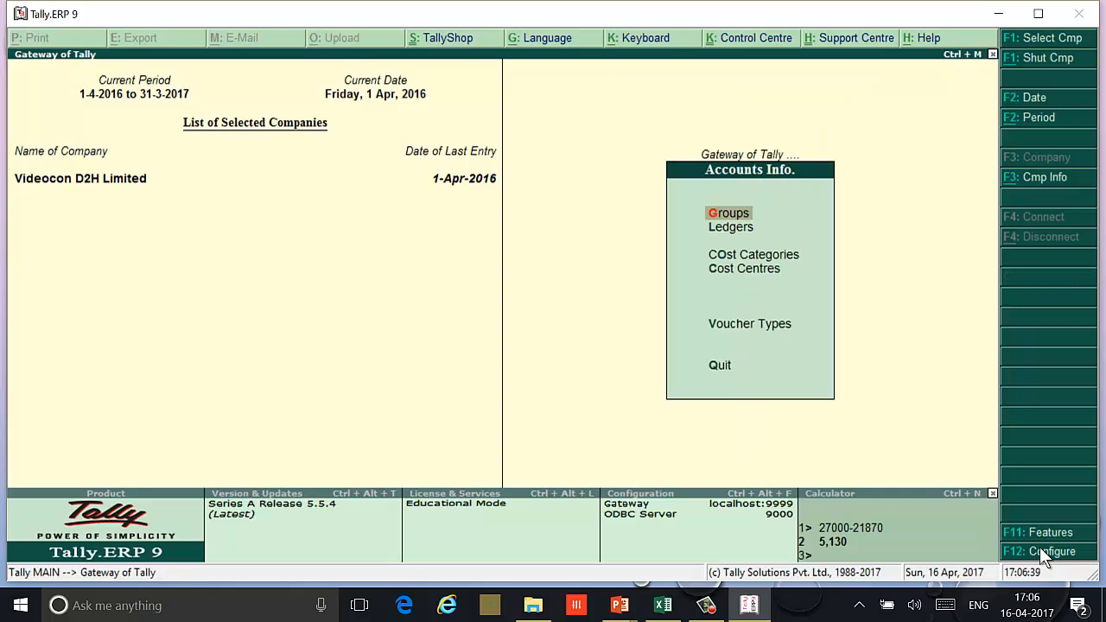
key("Down")
key("Return")
key("Return")
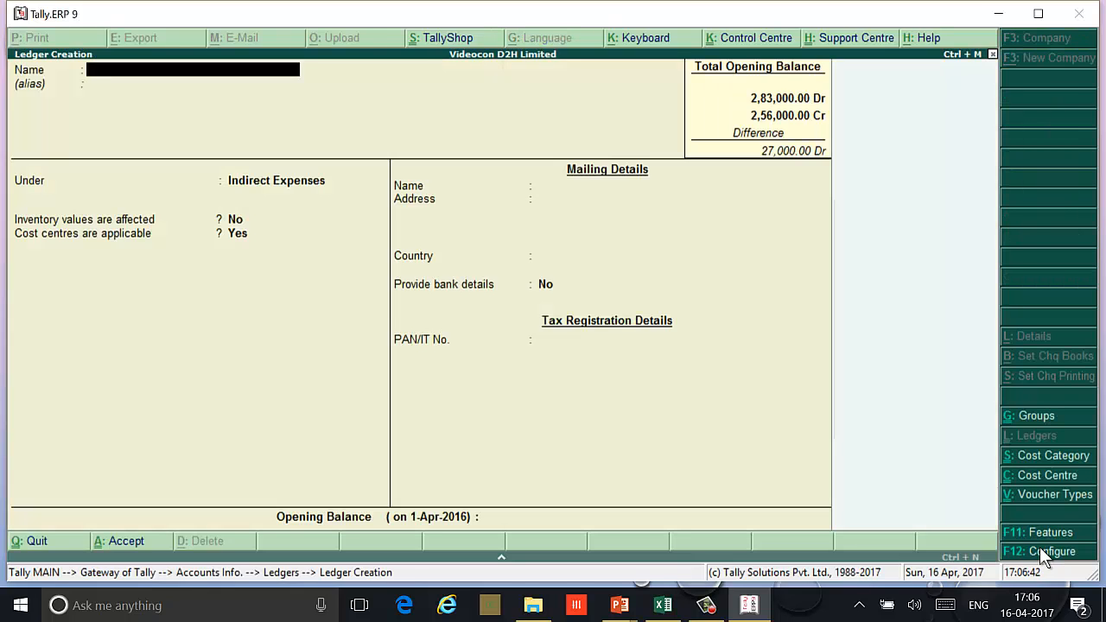
type("S")
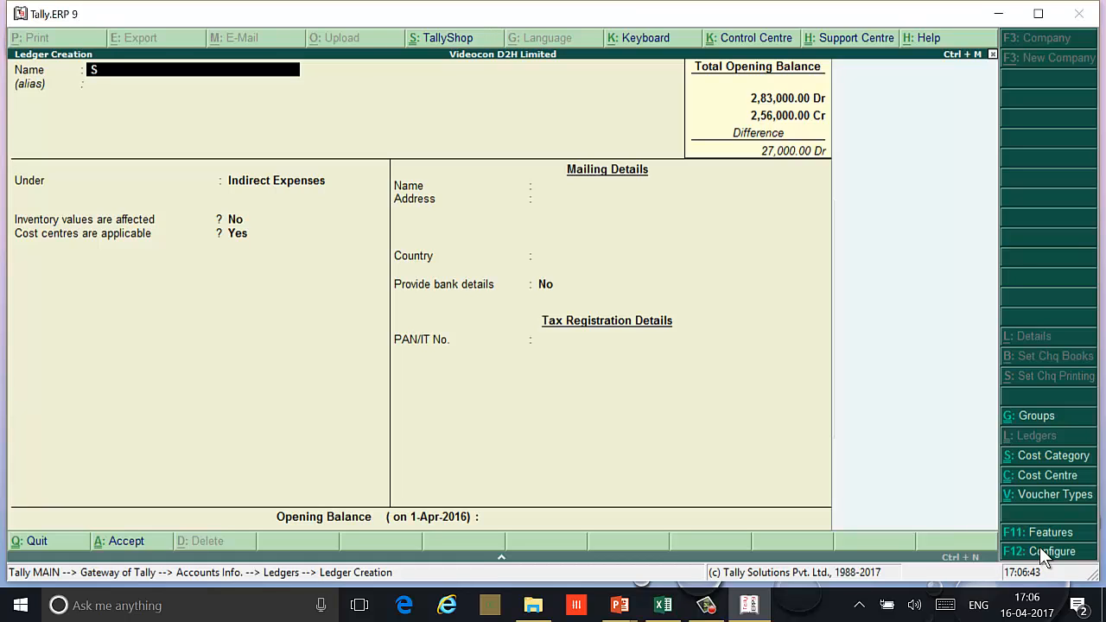
type("alary")
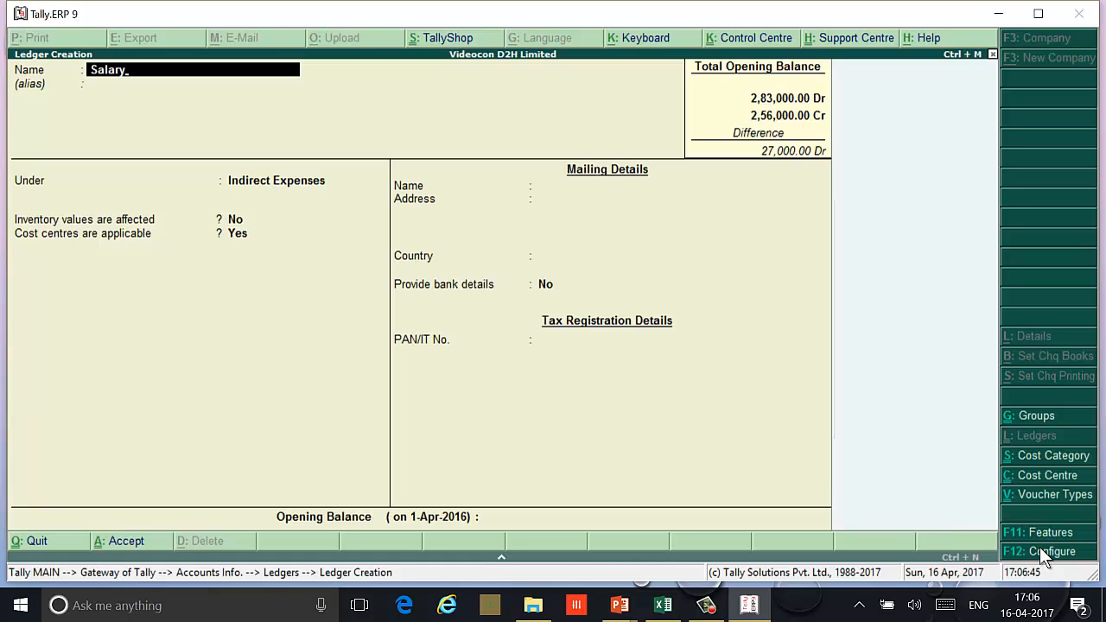
key("Return")
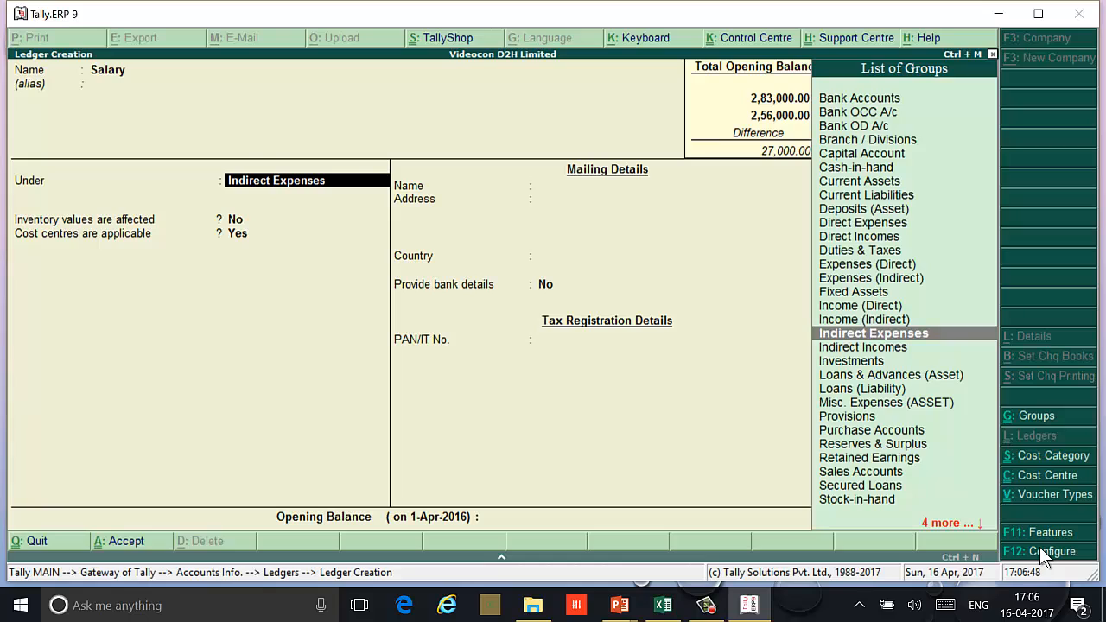
Step: Place the Salary ledger under Indirect Expenses with cost centres applicable, save it, and return to the Gateway of Tally
key("Return")
key("Return")
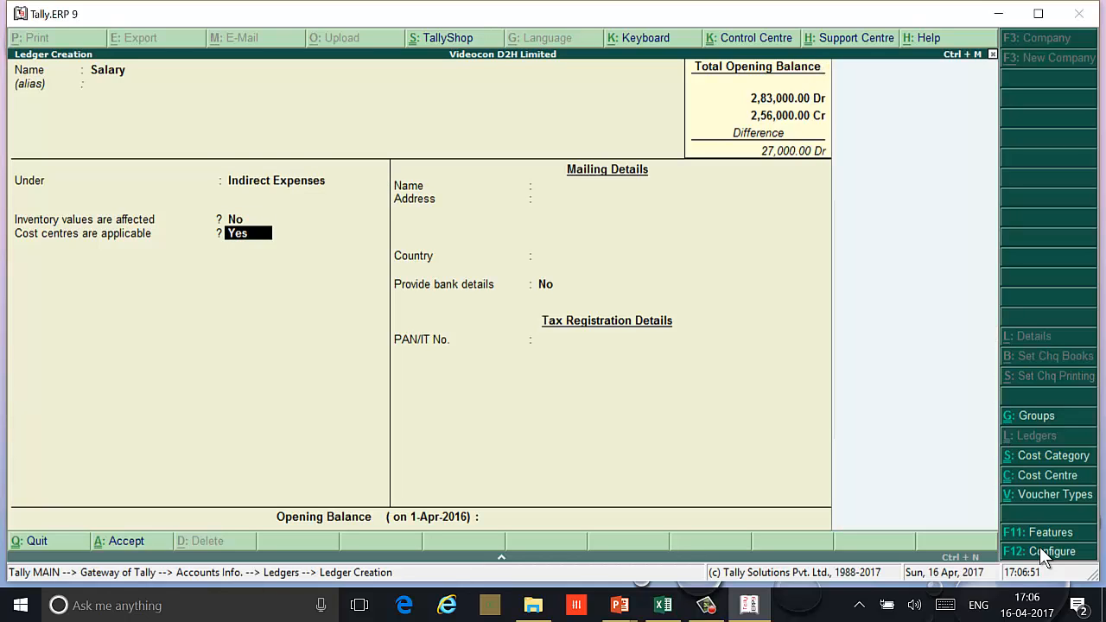
key("Return")
key("Return")
key("Return")
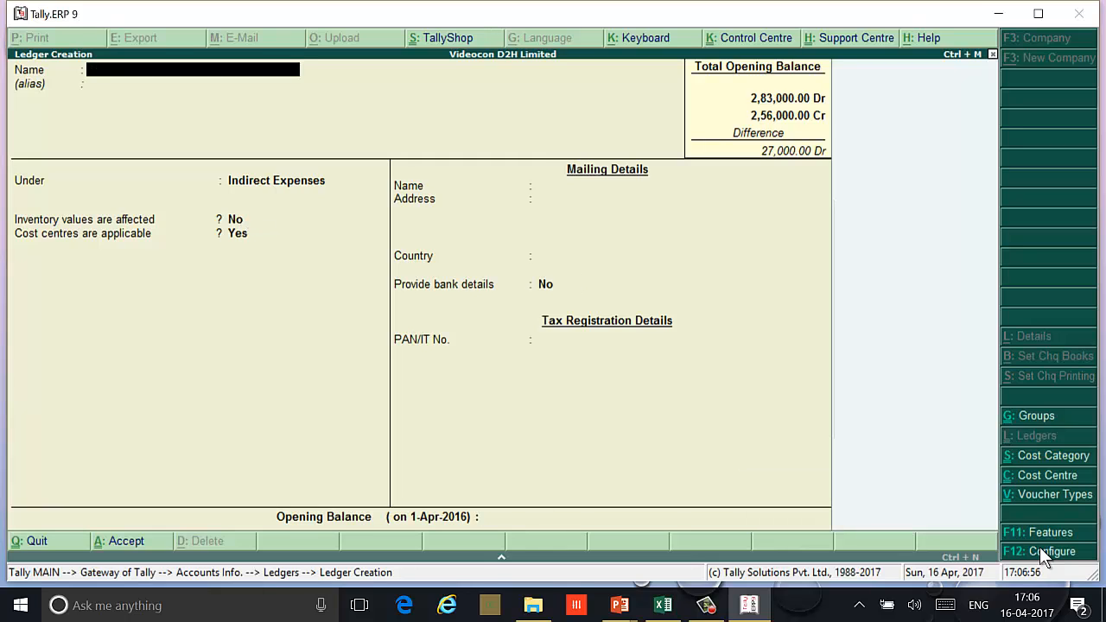
key("Escape")
key("Return")
key("Escape")
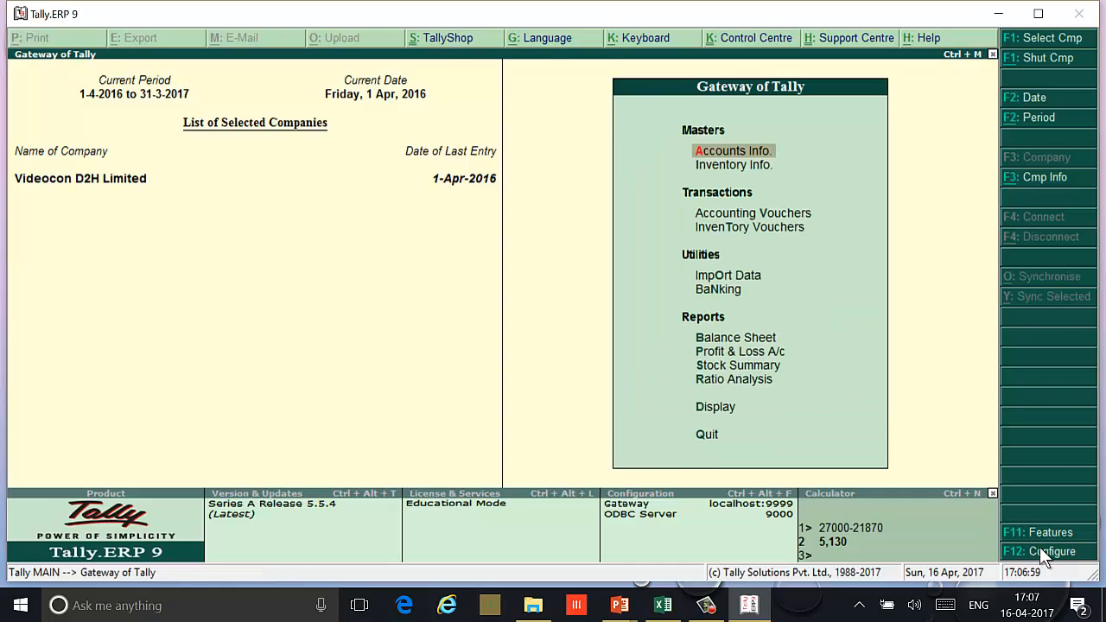
Step: Start a Payment accounting voucher and set its date to 1-May-2016
key("v")
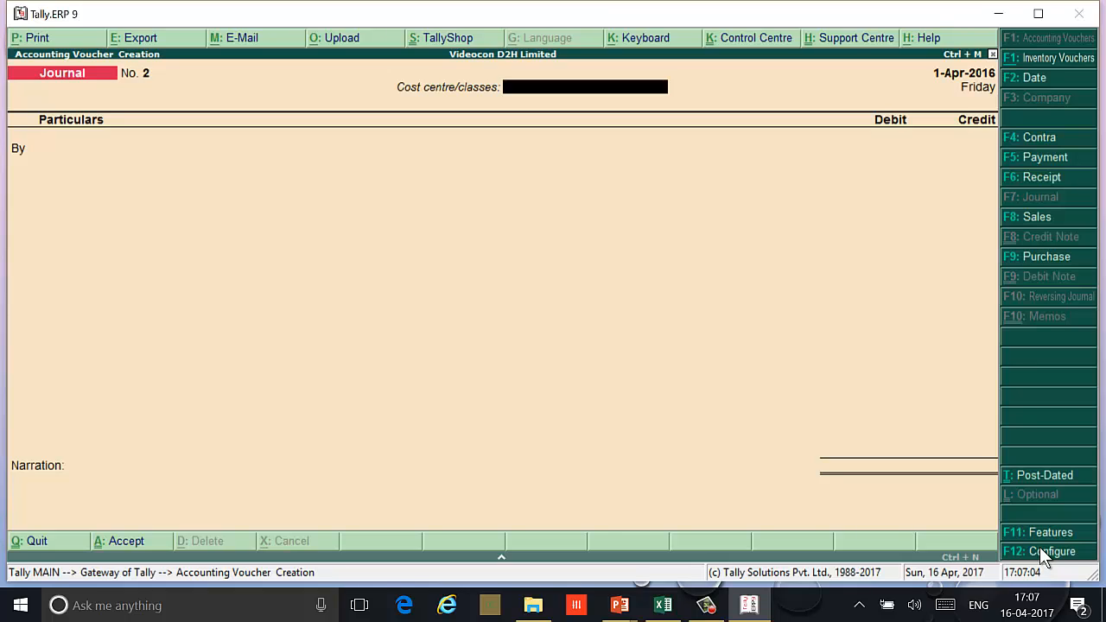
key("F5")
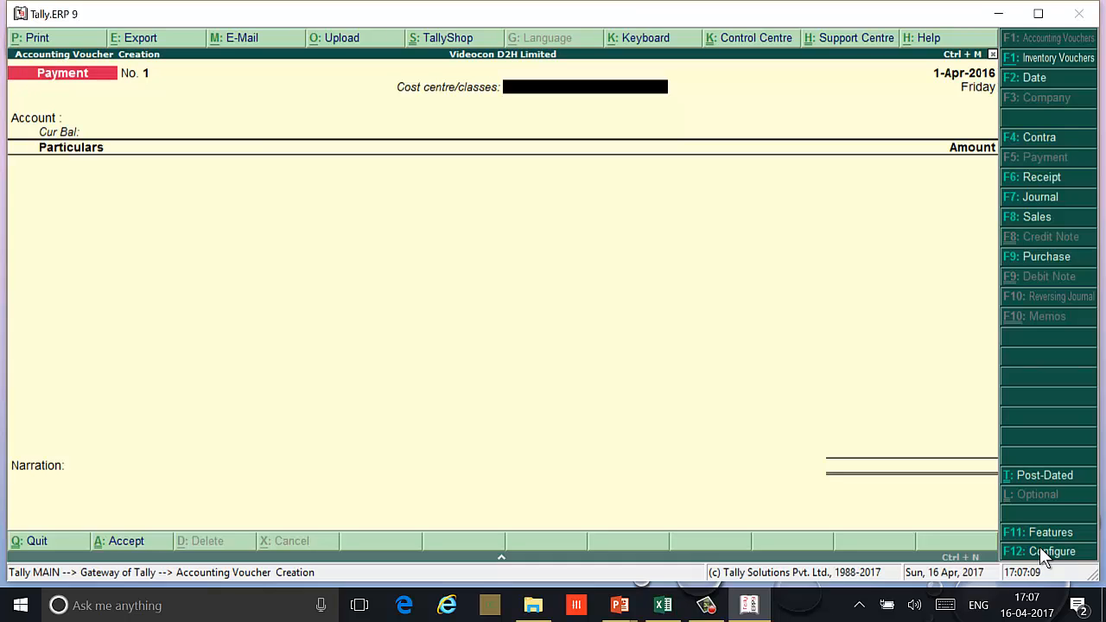
key("F2")
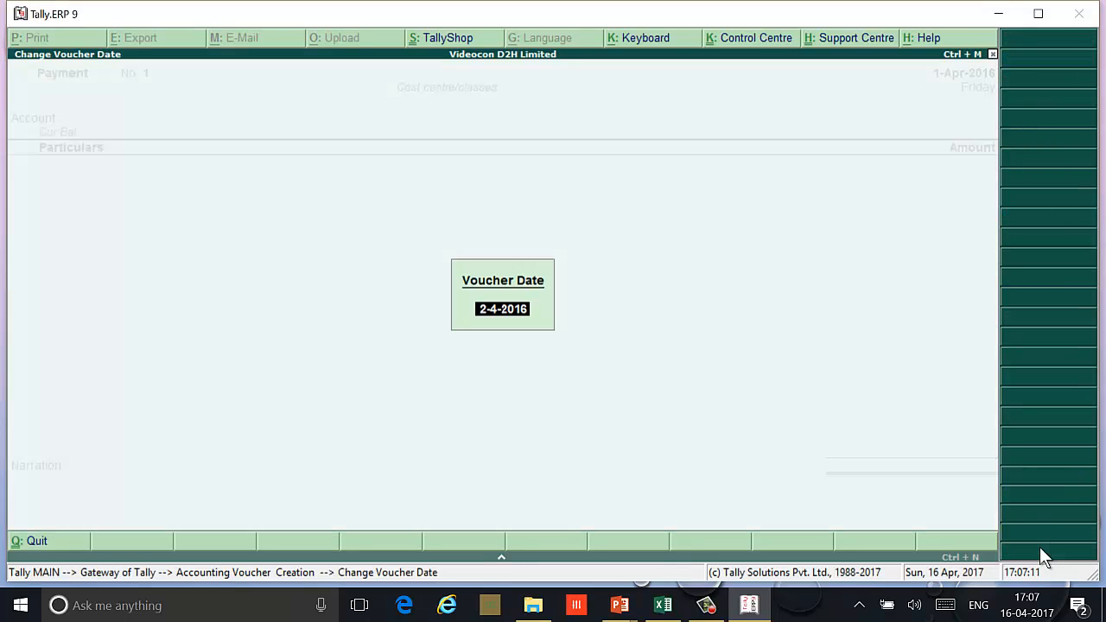
type("1-5")
key("Return")
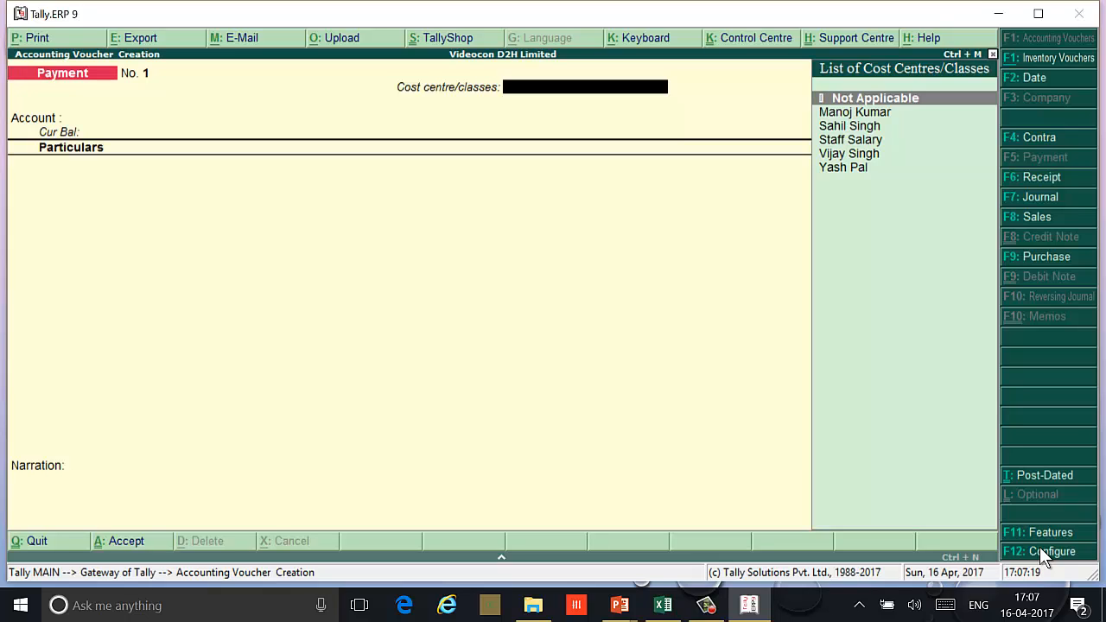
Step: Assign the Staff Salary class to the payment voucher and choose Corporation Bank as the paying account
key("Down")
key("Down")
key("Down")
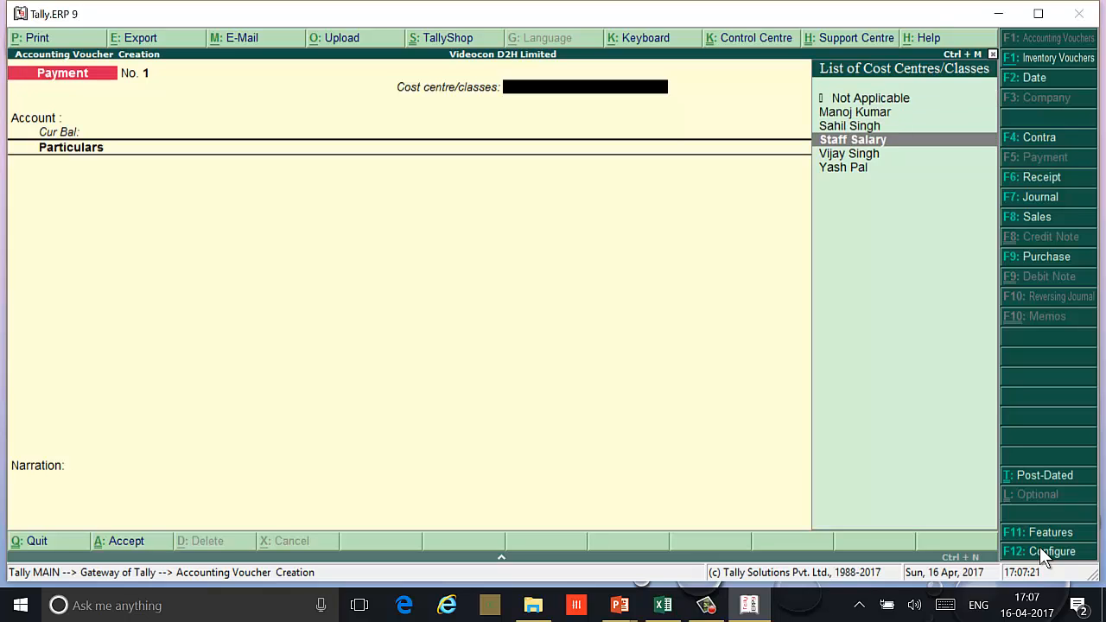
key("Return")
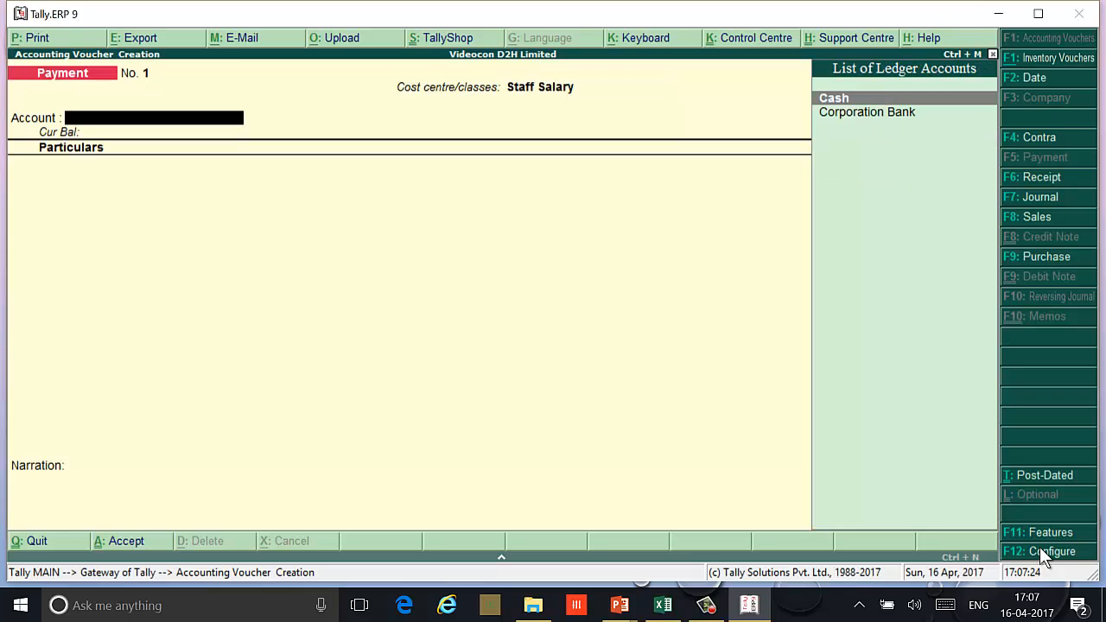
key("Down")
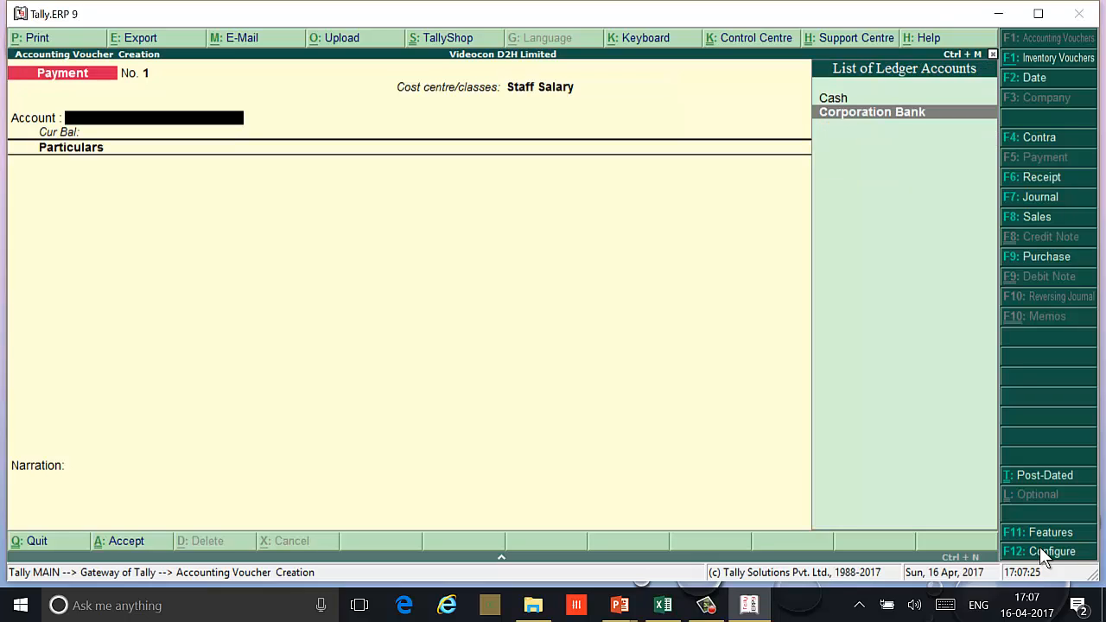
key("Return")
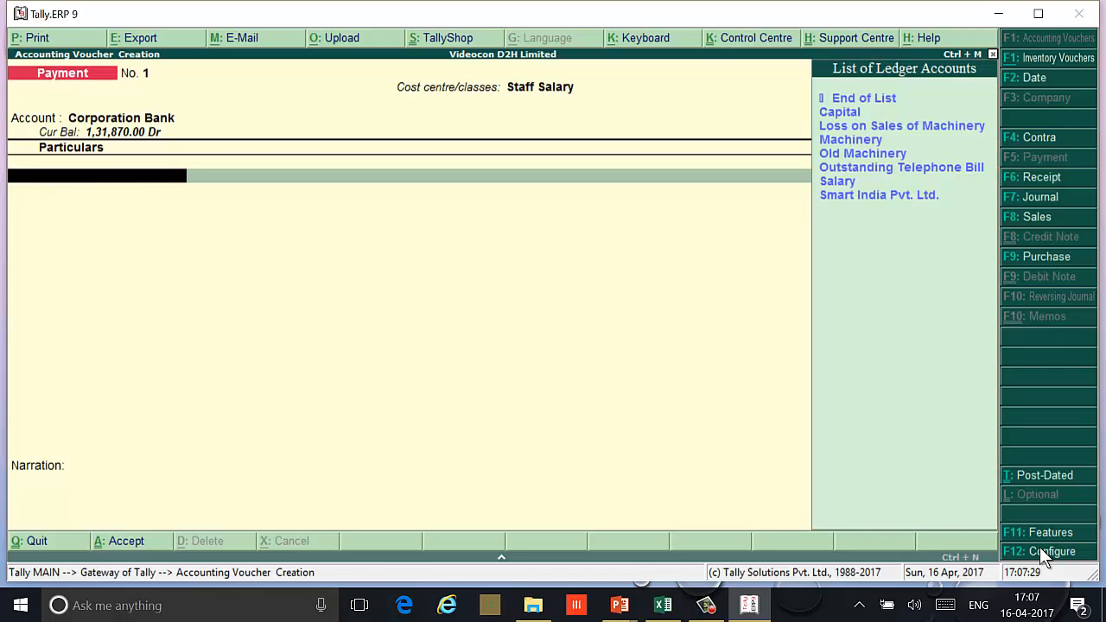
Step: Enter the Salary ledger in the payment's particulars with an amount of 55,000
key("Down")
key("Down")
key("Down")
key("Down")
key("Down")
key("Down")
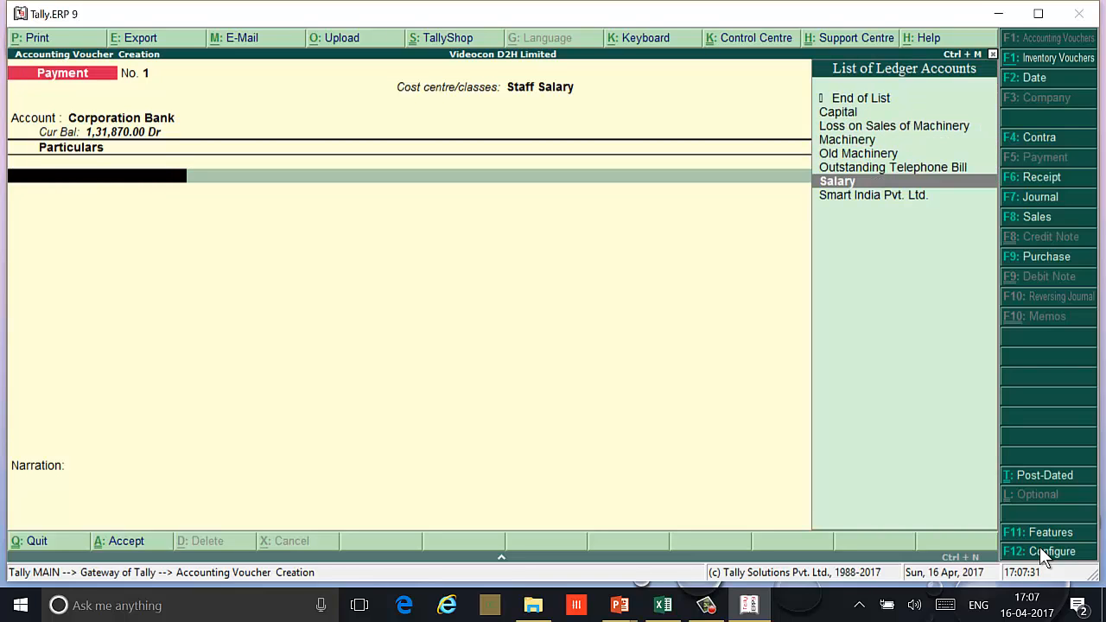
key("Return")
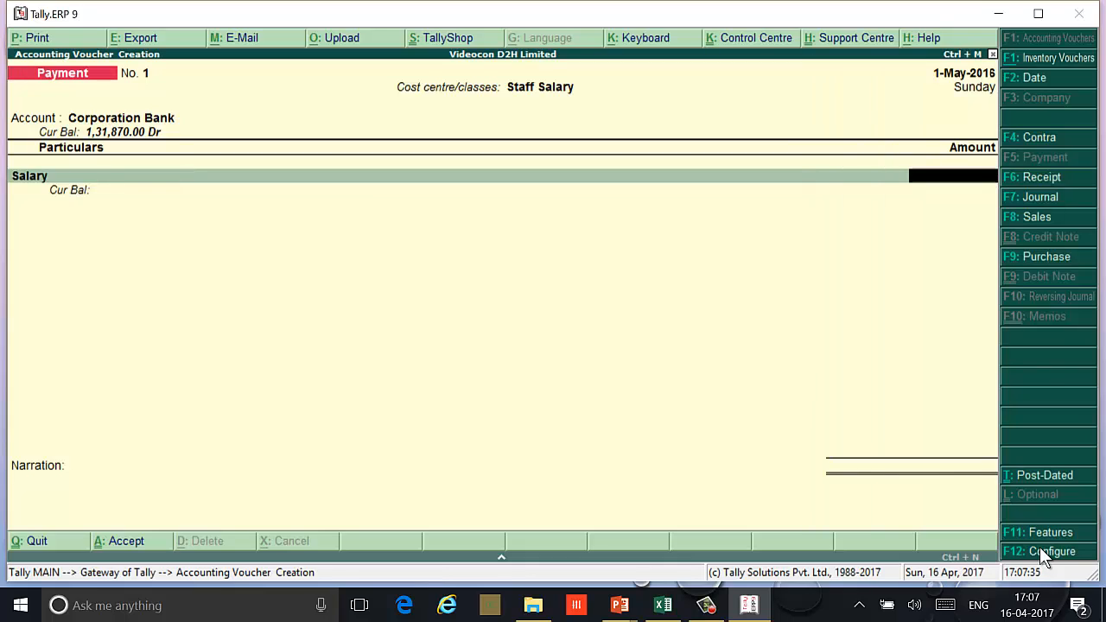
type("55000")
key("Return")
key("Return")
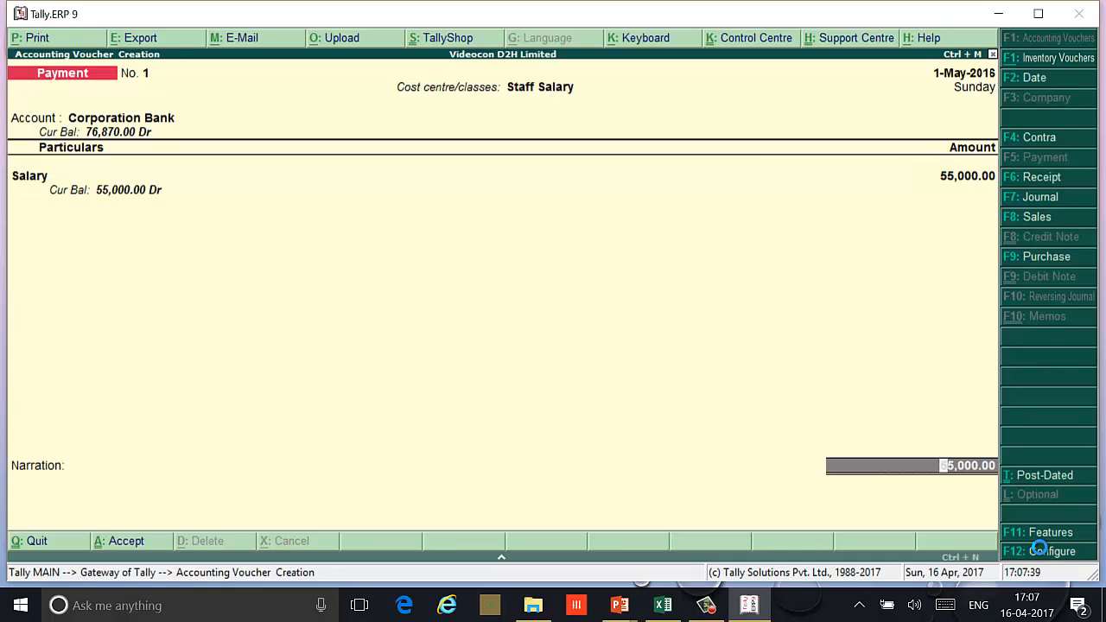
Step: Fill in the Corporation Bank allocation with cheque instrument number 258745, leave the narration blank, and save the payment voucher
key("Return")
key("Return")
key("Return")
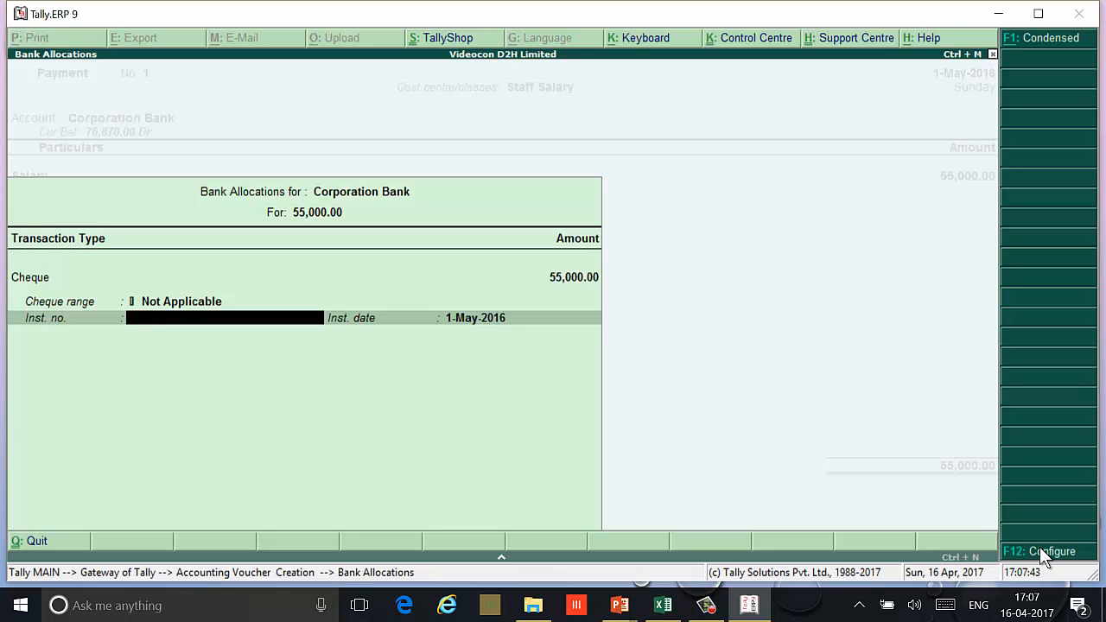
type("258745")
key("Return")
key("Return")
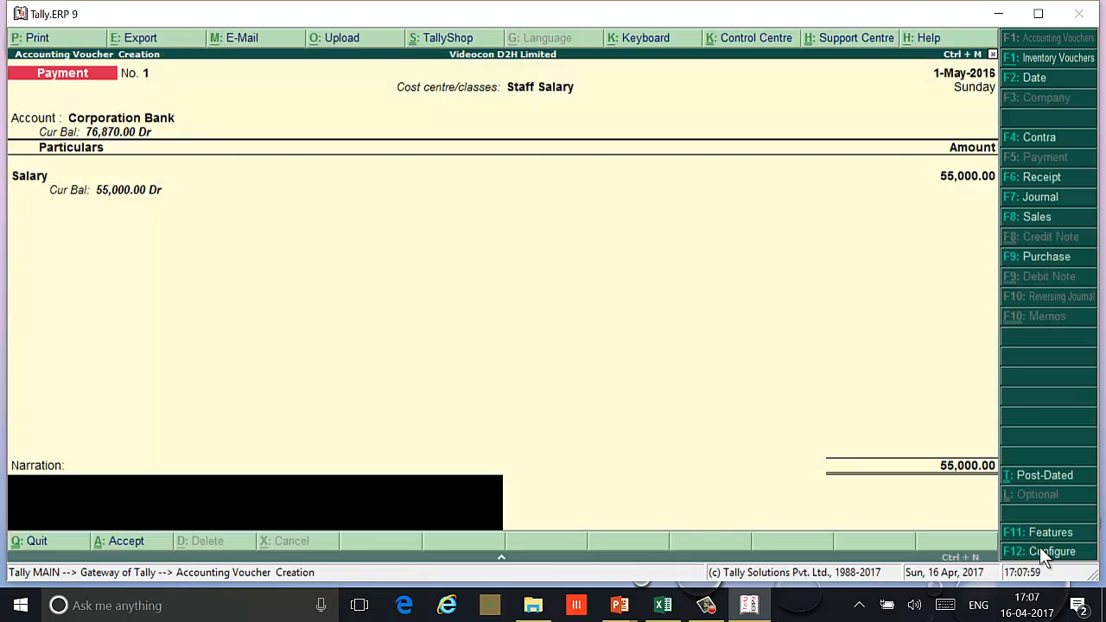
key("Return")
key("Return")
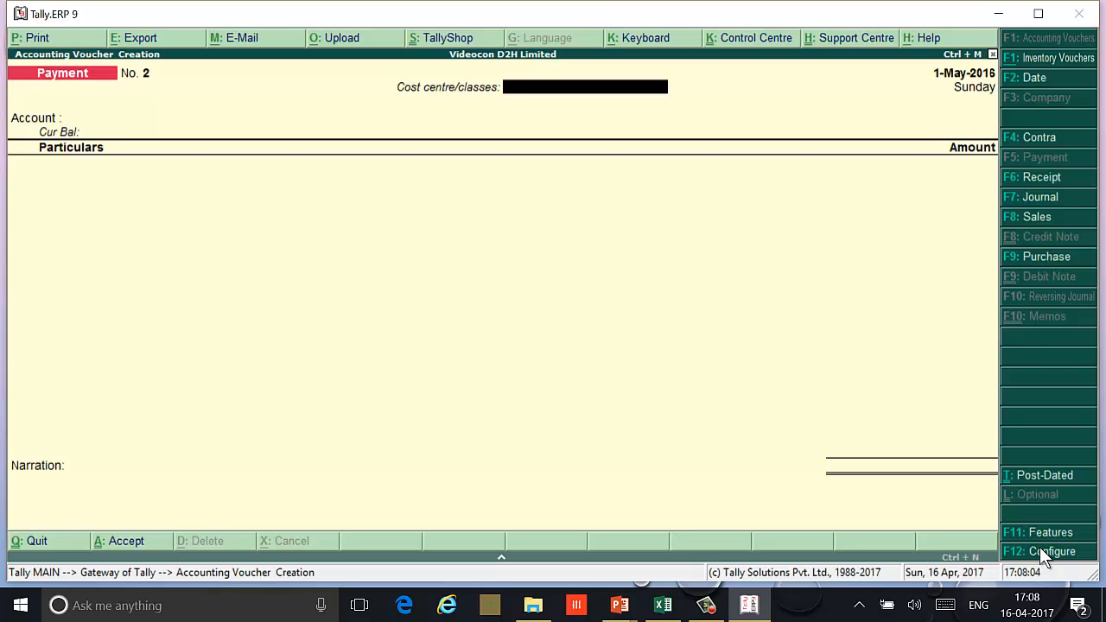
Step: Reopen the saved salary payment voucher to check the employee-wise allocation, and return to the Gateway of Tally
key("Page_Up")
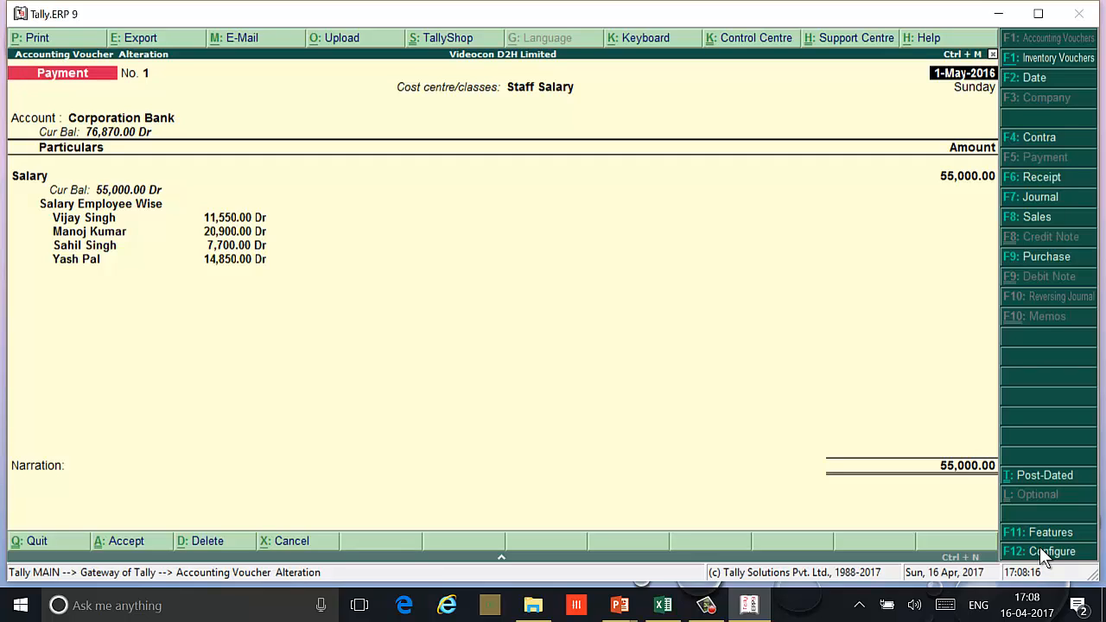
key("Escape")
key("Return")
key("Escape")
key("Return")
key("Escape")
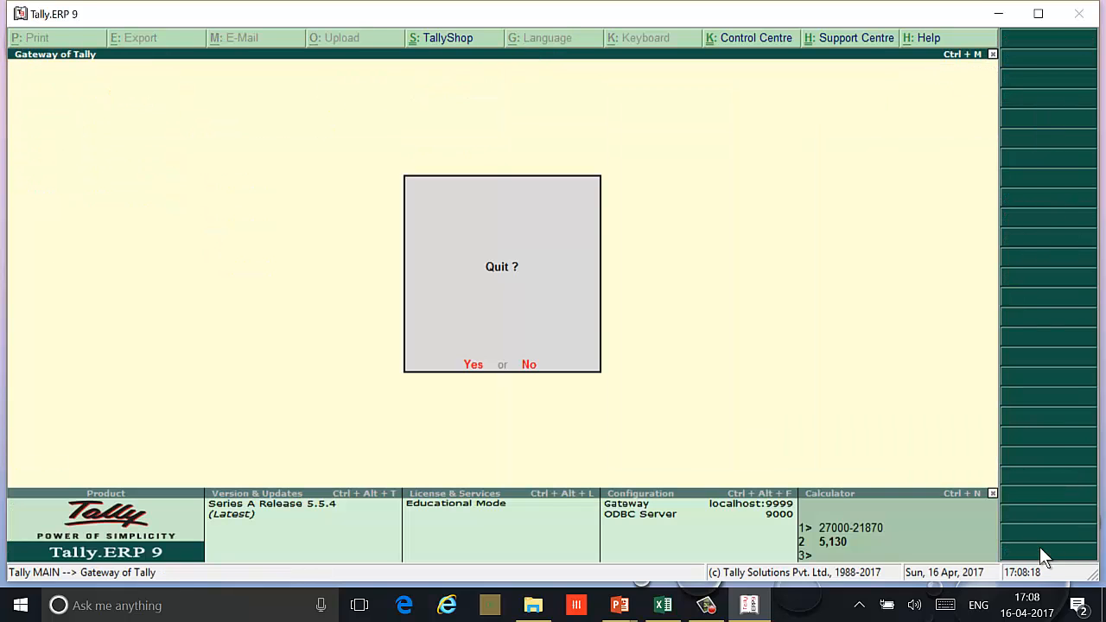
key("Escape")
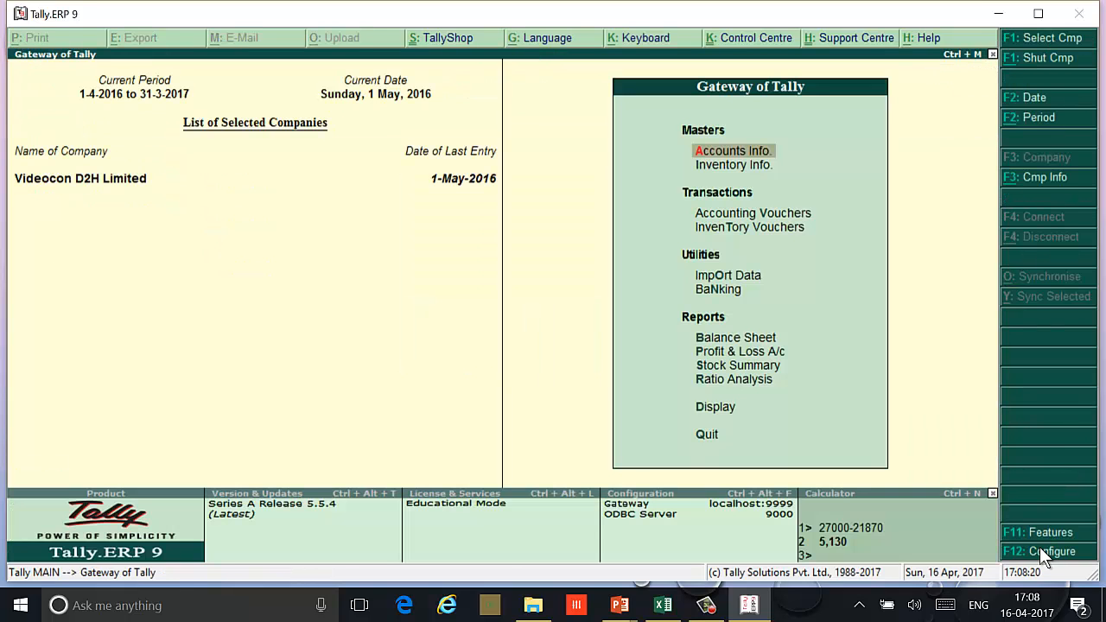
Step: Open the Cost Category Summary report from the cost centre statements of accounts
key("Down")
key("Down")
key("Down")
key("Down")
key("Down")
key("Down")
key("Down")
key("Down")
key("Down")
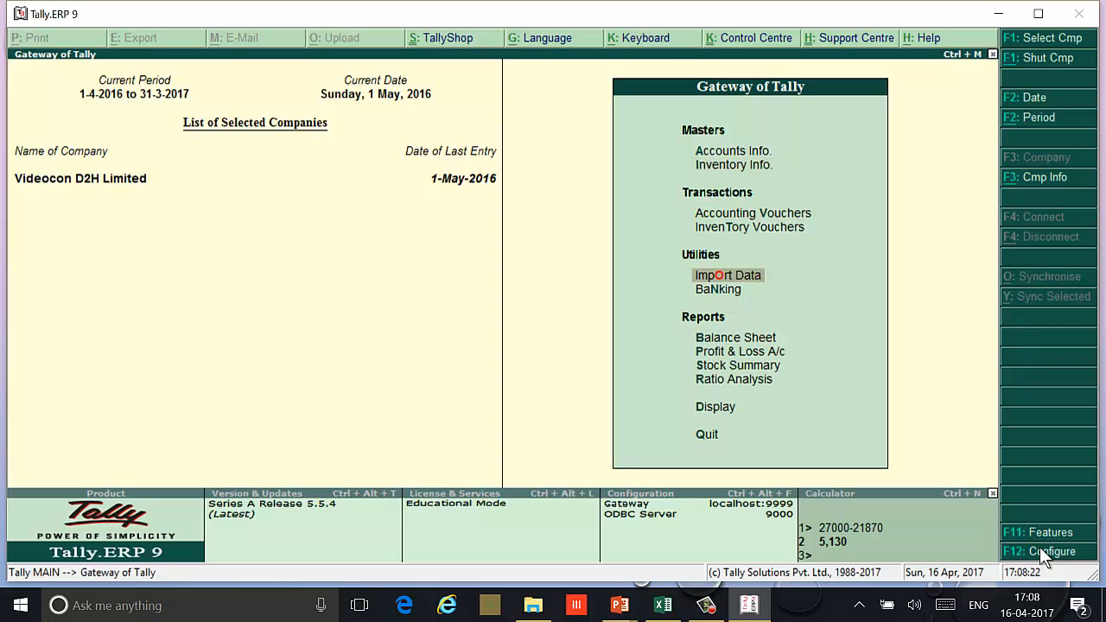
key("Down")
key("Return")
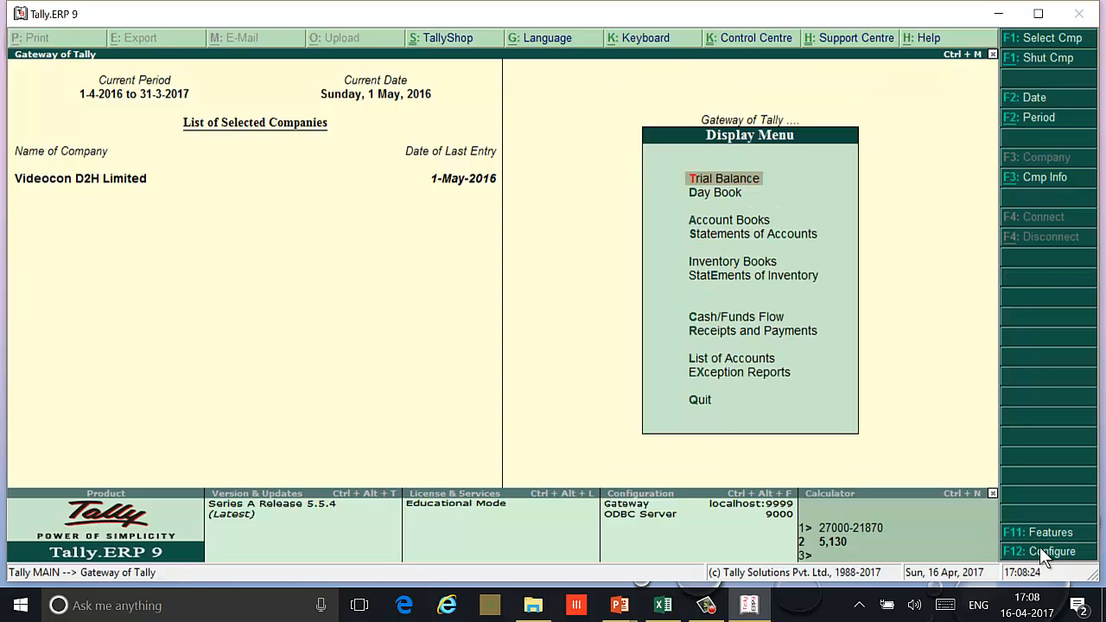
key("Down")
key("Down")
key("Down")
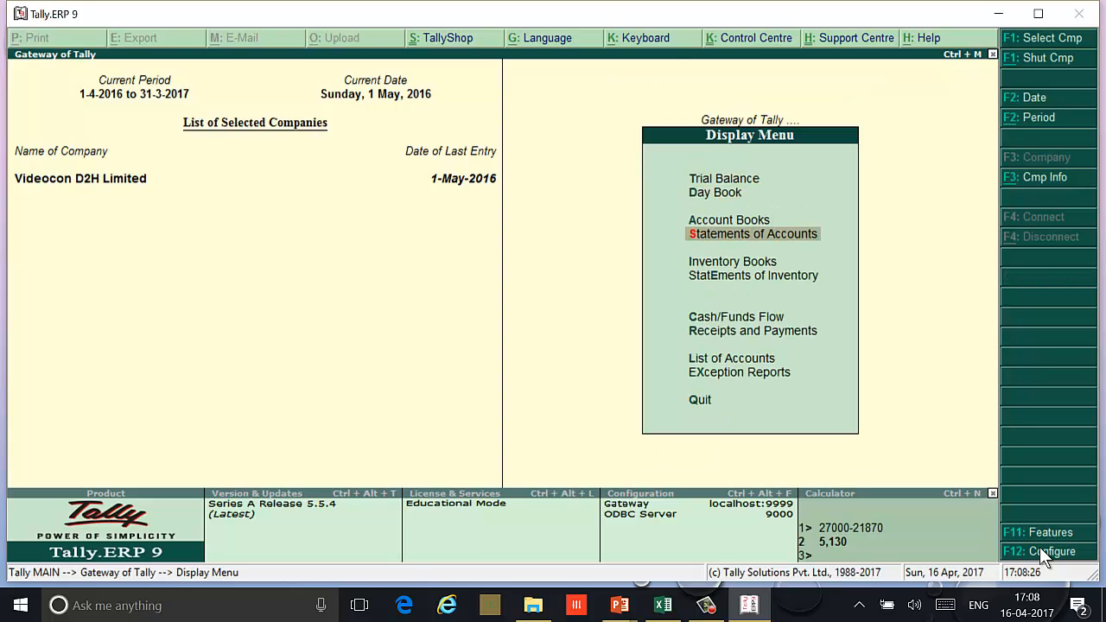
key("Return")
key("Down")
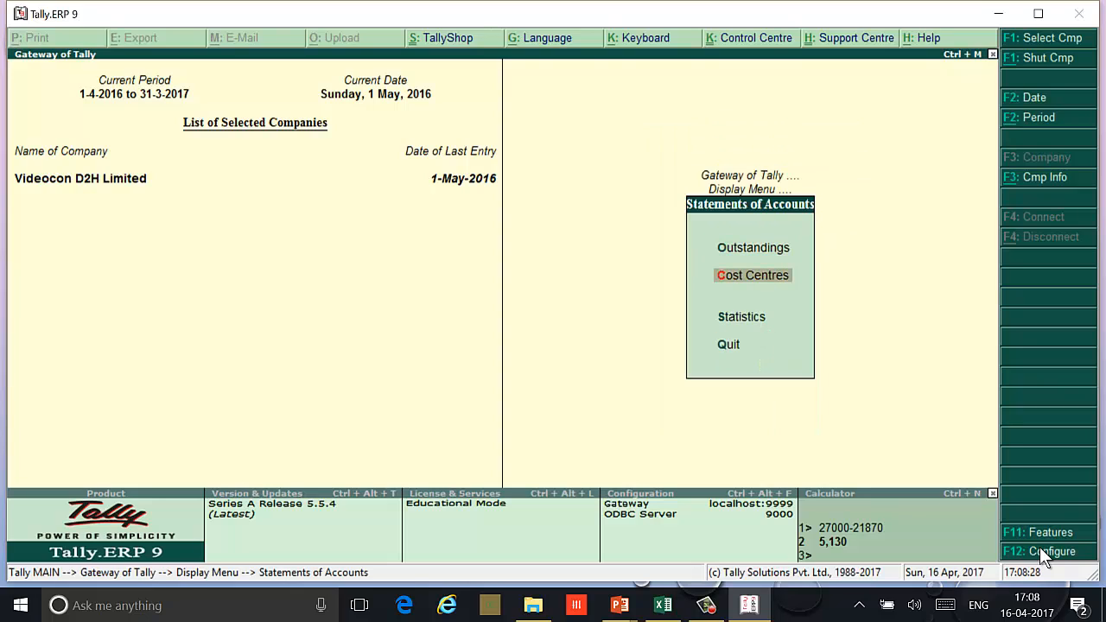
key("Return")
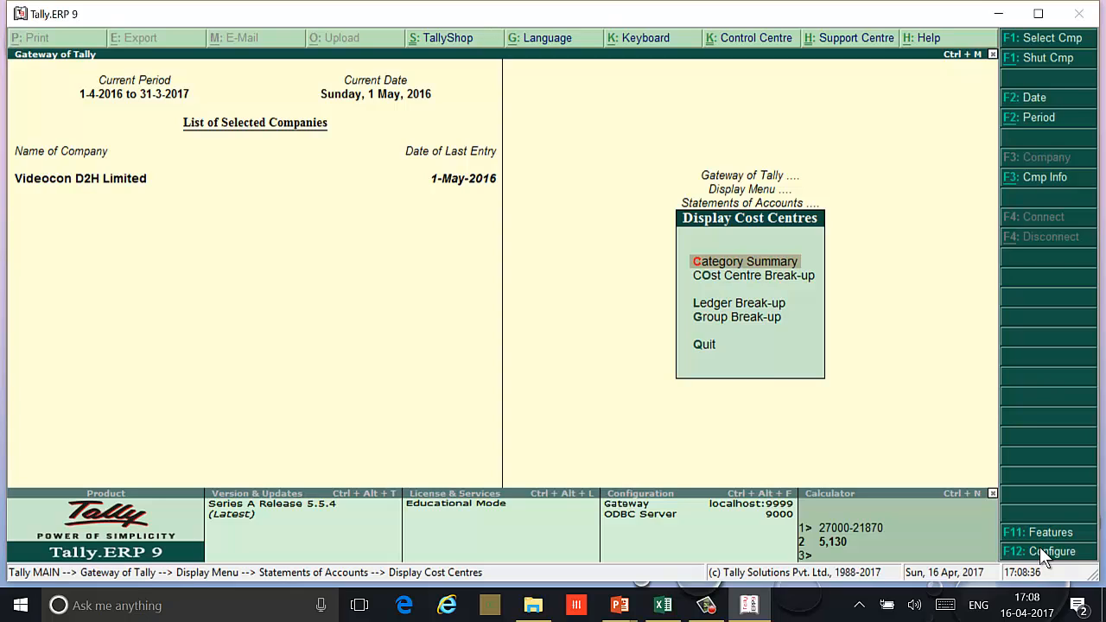
key("Return")
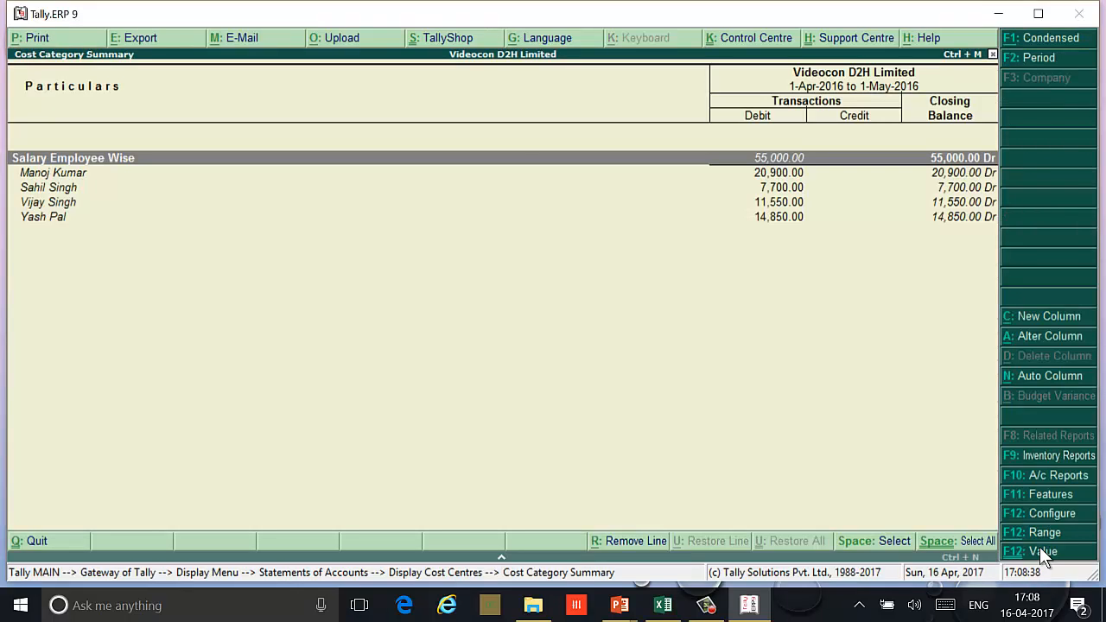
Step: Review each employee's line under the Salary Employee Wise category, and return to the Gateway of Tally
key("Down")
key("Down")
key("Down")
key("Down")
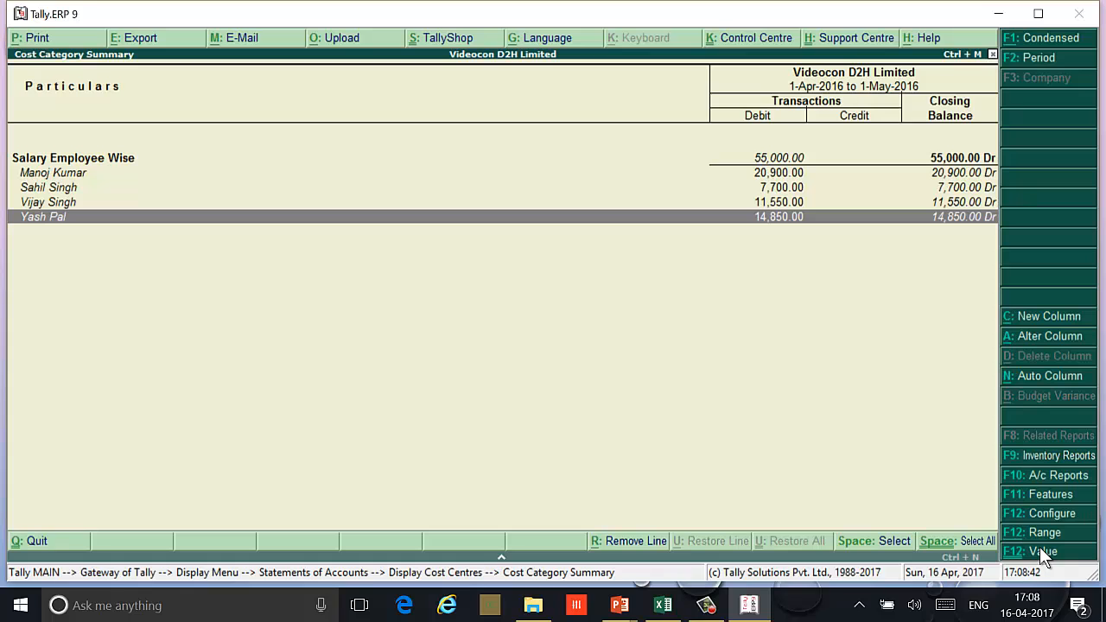
key("Escape")
key("Escape")
key("Escape")
key("Escape")
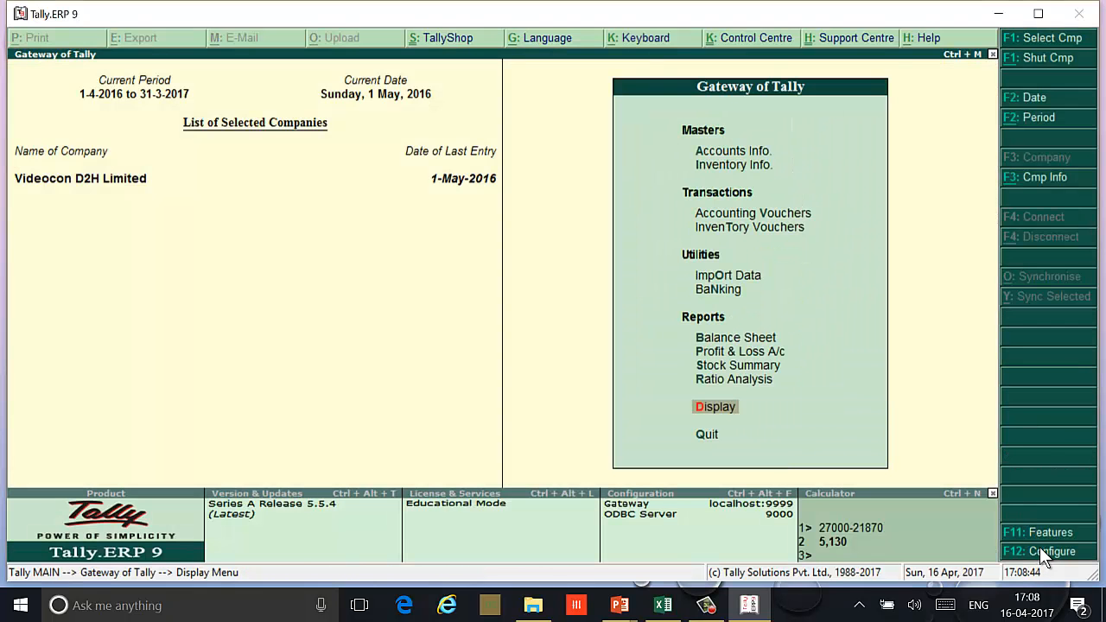
Step: Switch to the PowerPoint slide show and advance to the transaction dated 02.05.2016
key("alt+Tab")
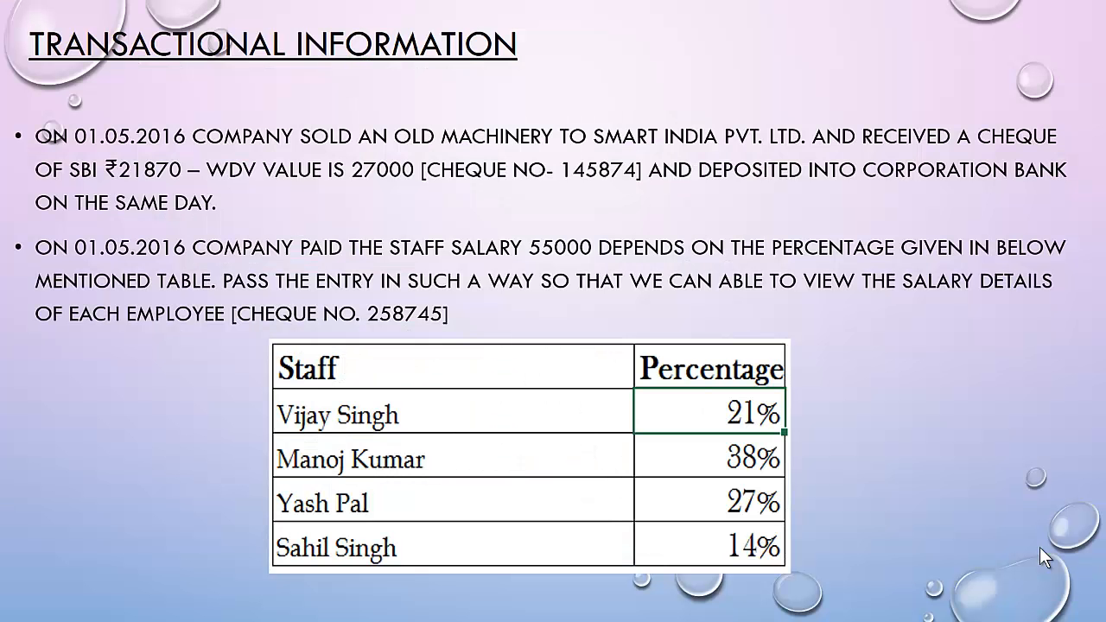
key("Right")
key("Right")
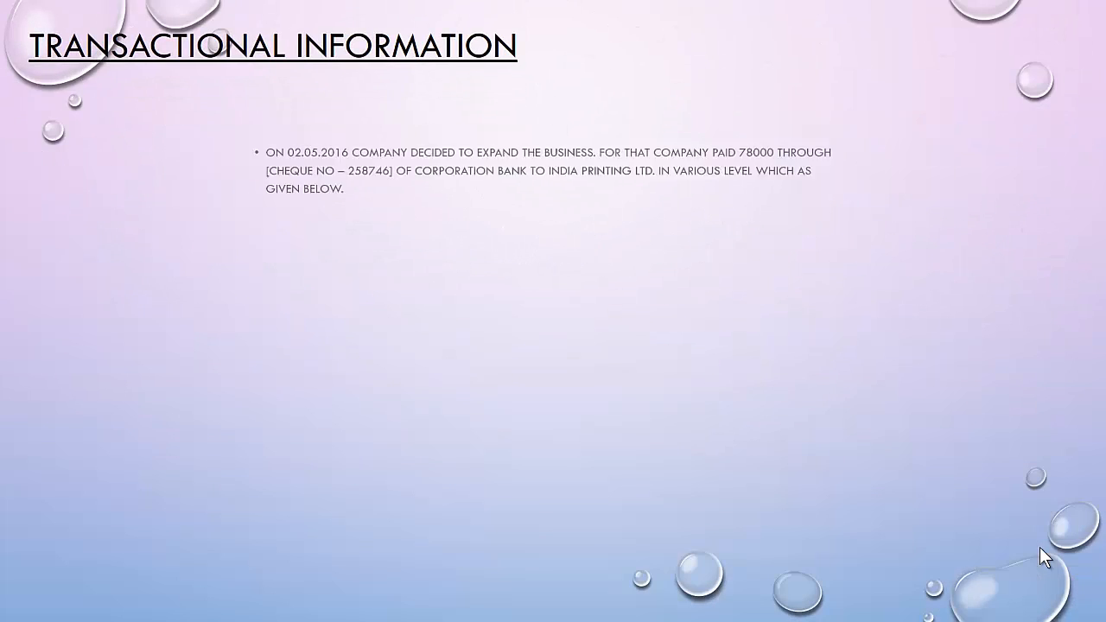
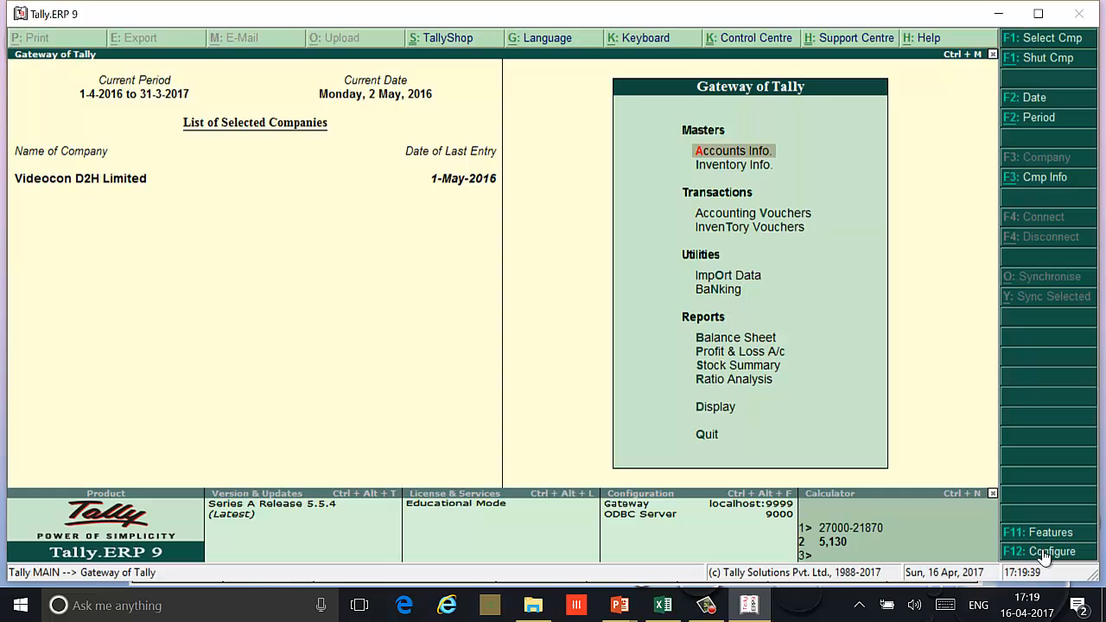
Step: Create a single cost category named Physical Advertisment, allocating revenue items but not non-revenue items
key("Return")
key("Down")
key("Down")
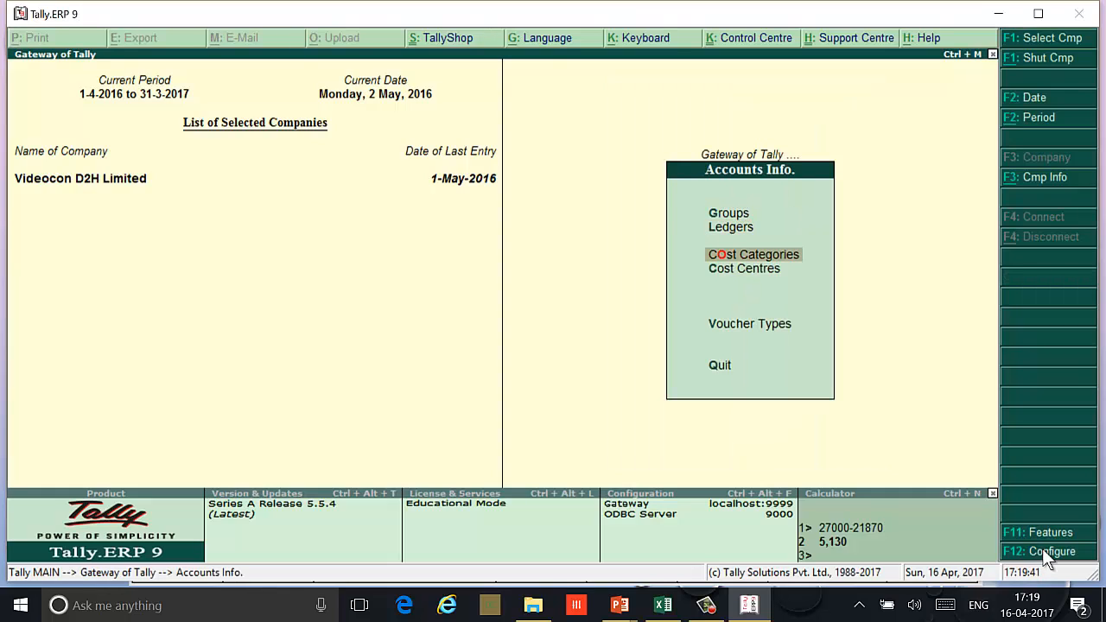
key("Return")
key("Return")
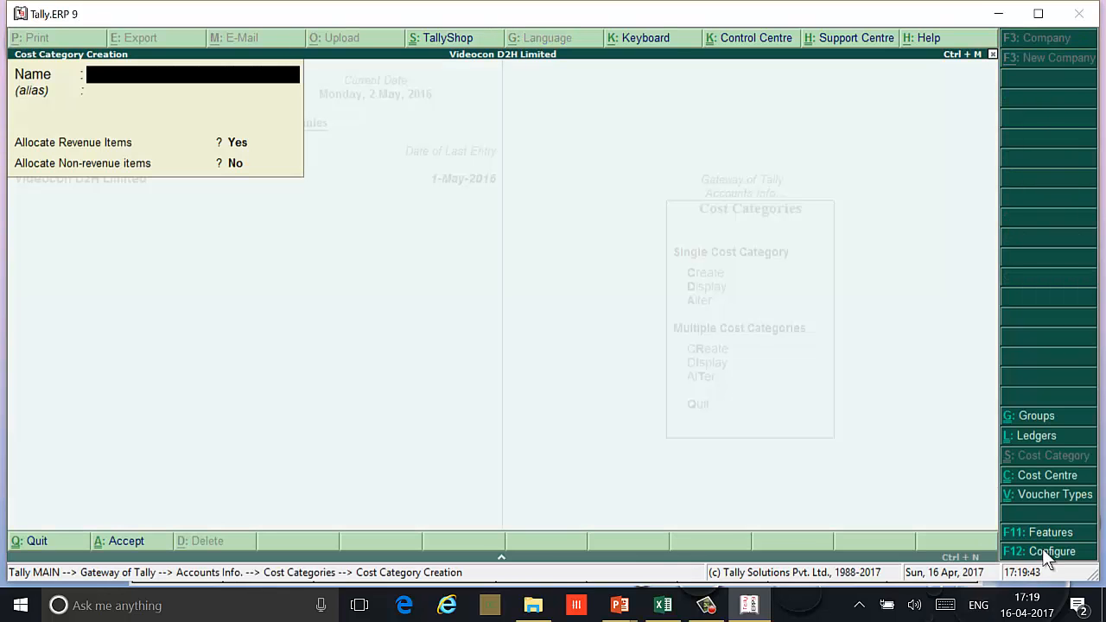
type("Physical Advert")
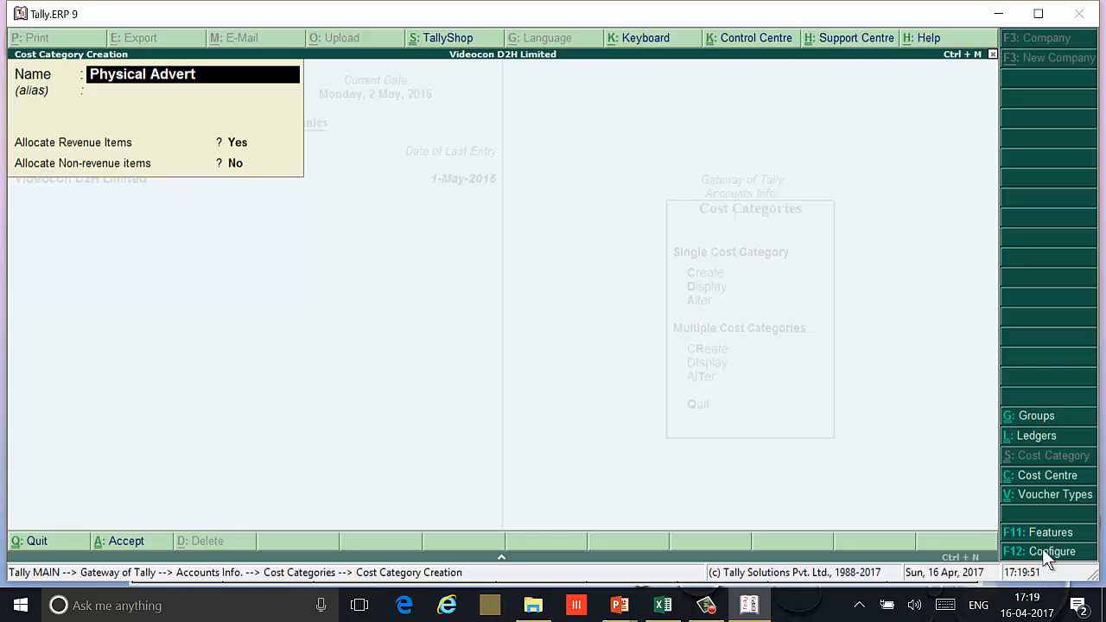
type("isment")
key("Return")
key("Return")
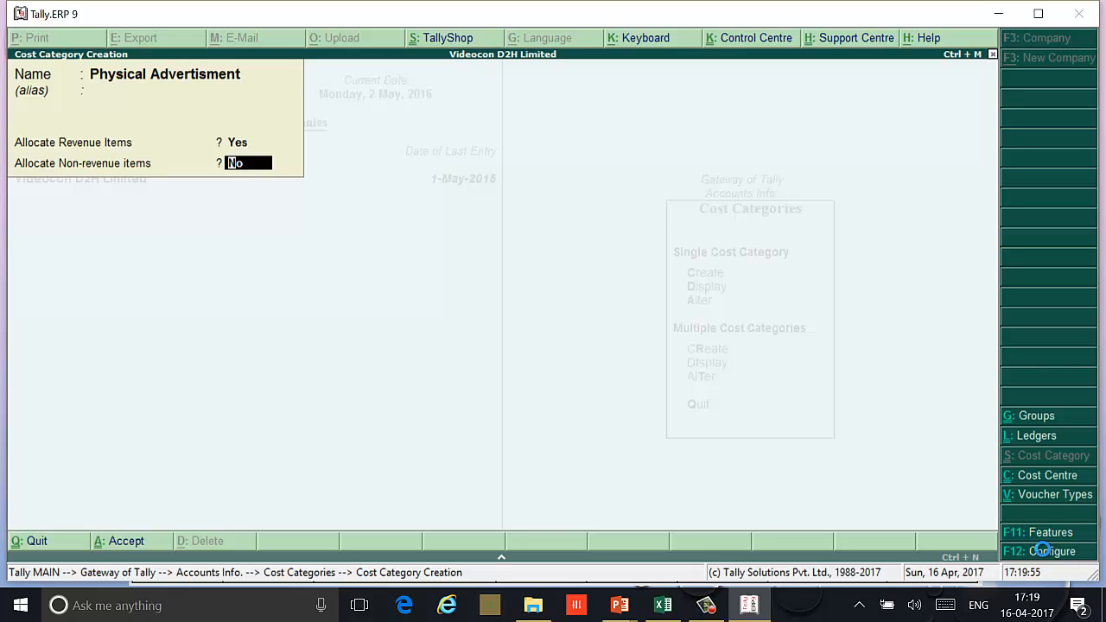
key("Return")
Step: Create a second cost category named Digital Advertisment, keeping revenue items allocated and non-revenue items unallocated
type("Digital")
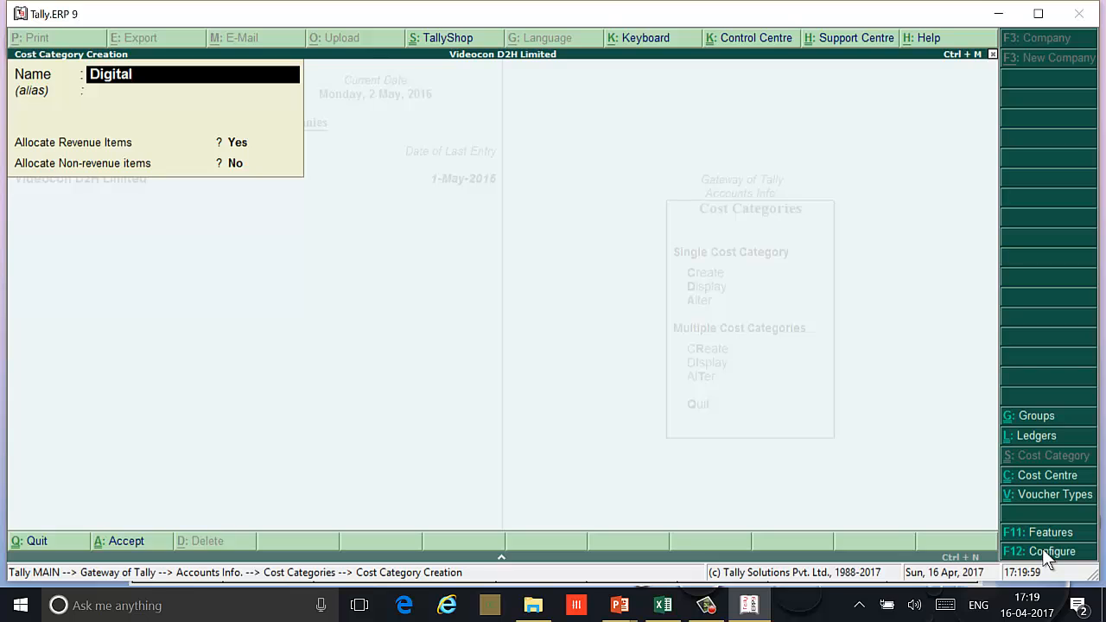
type(" Advertisment")
key("Return")
key("Return")
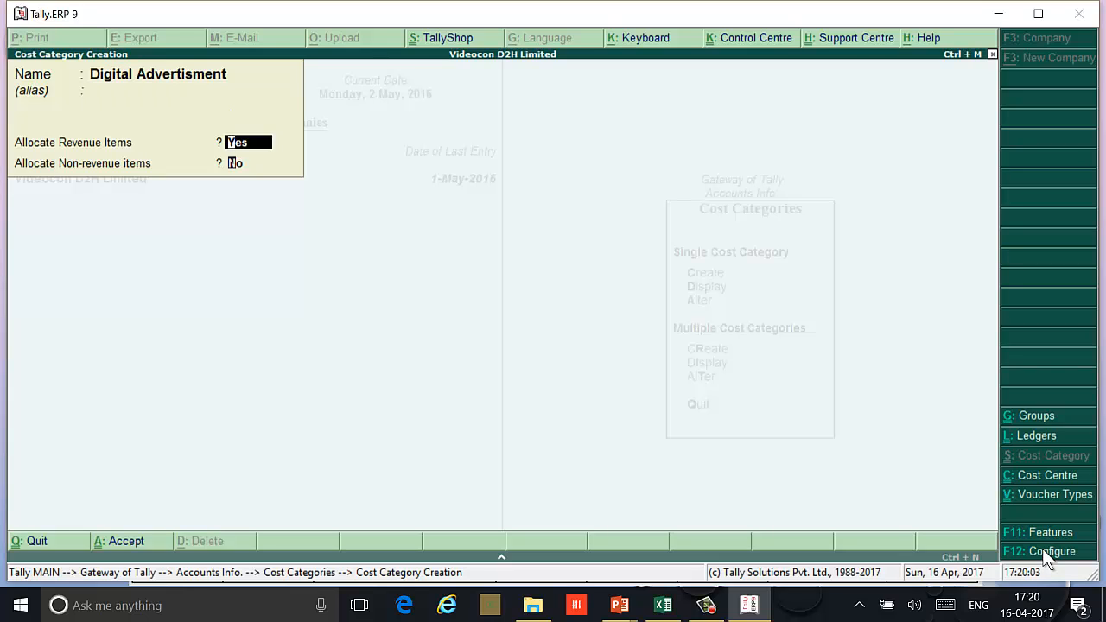
key("Return")
key("Return")
key("Return")
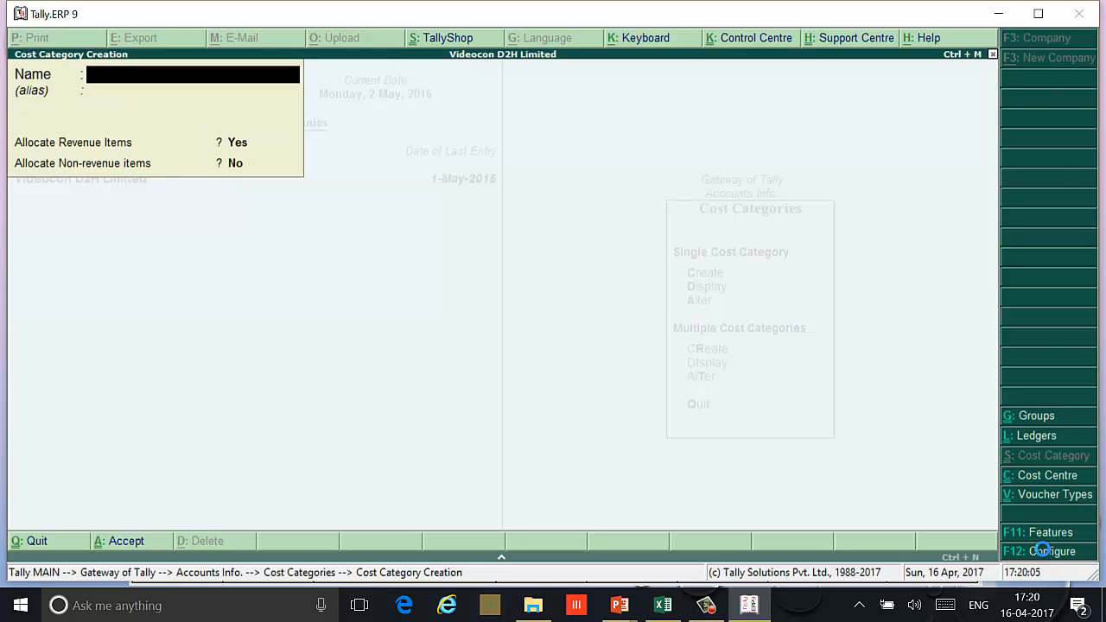
Step: Leave cost category creation and open the single cost centre creation form at its category field
key("Escape")
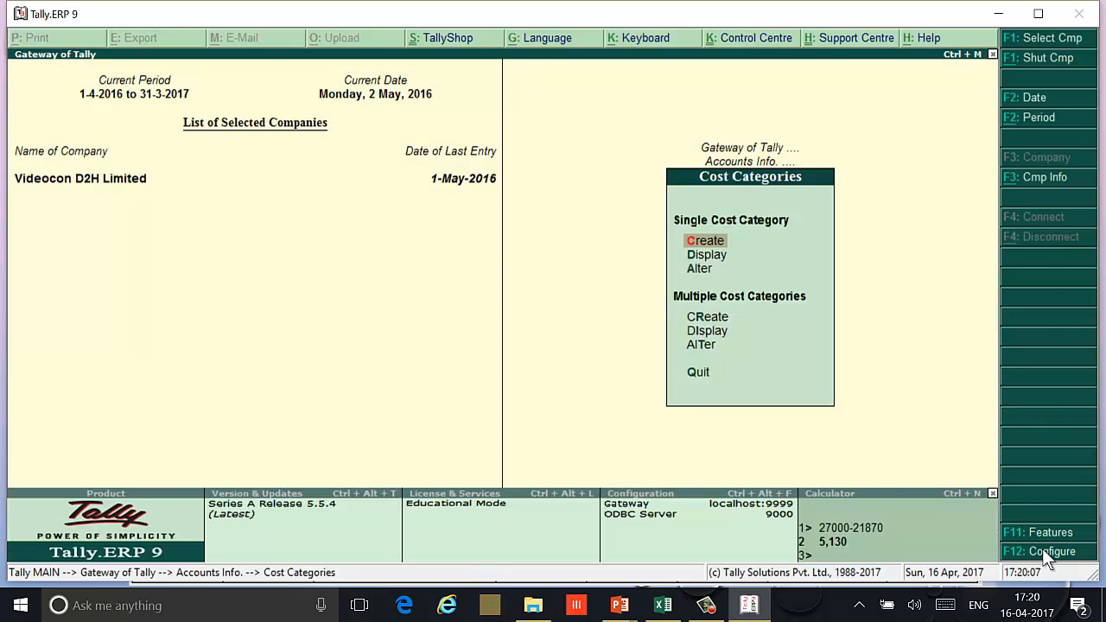
key("Escape")
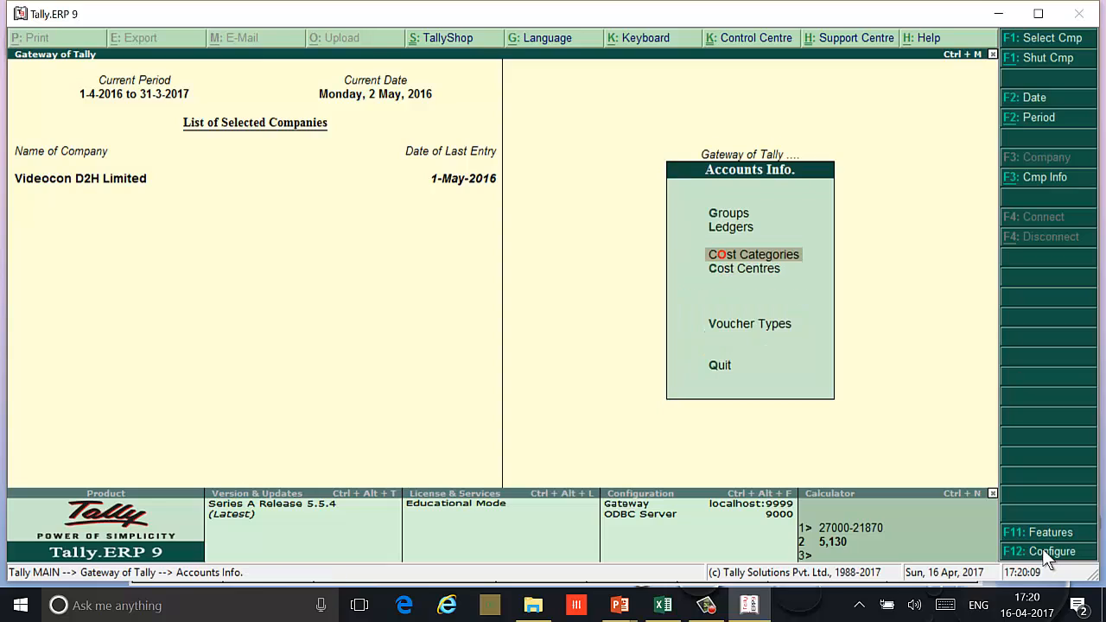
key("Down")
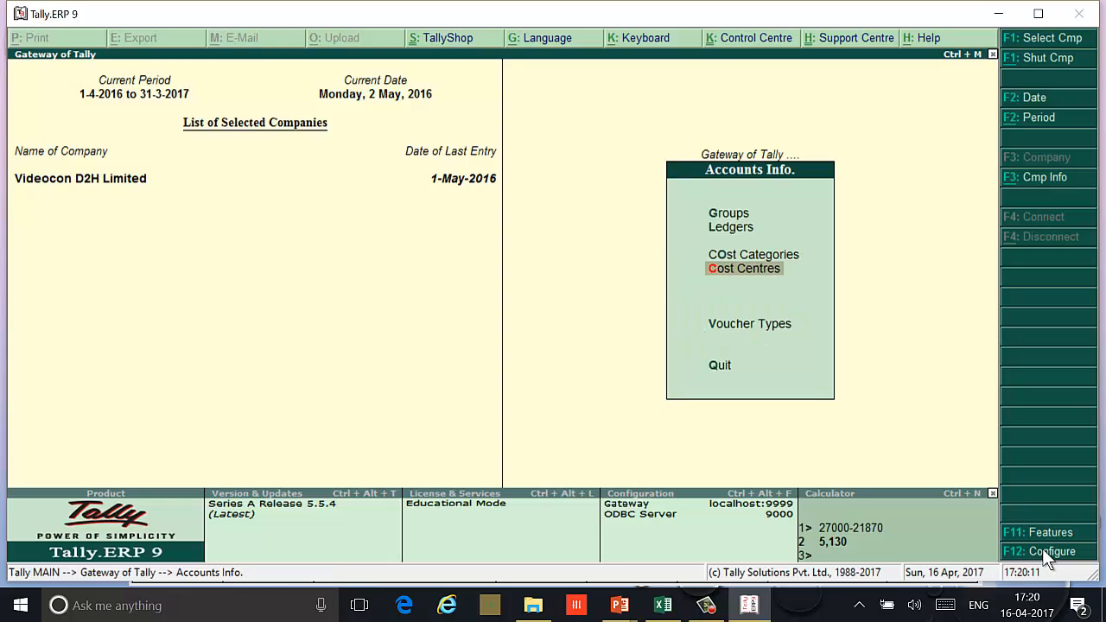
key("Return")
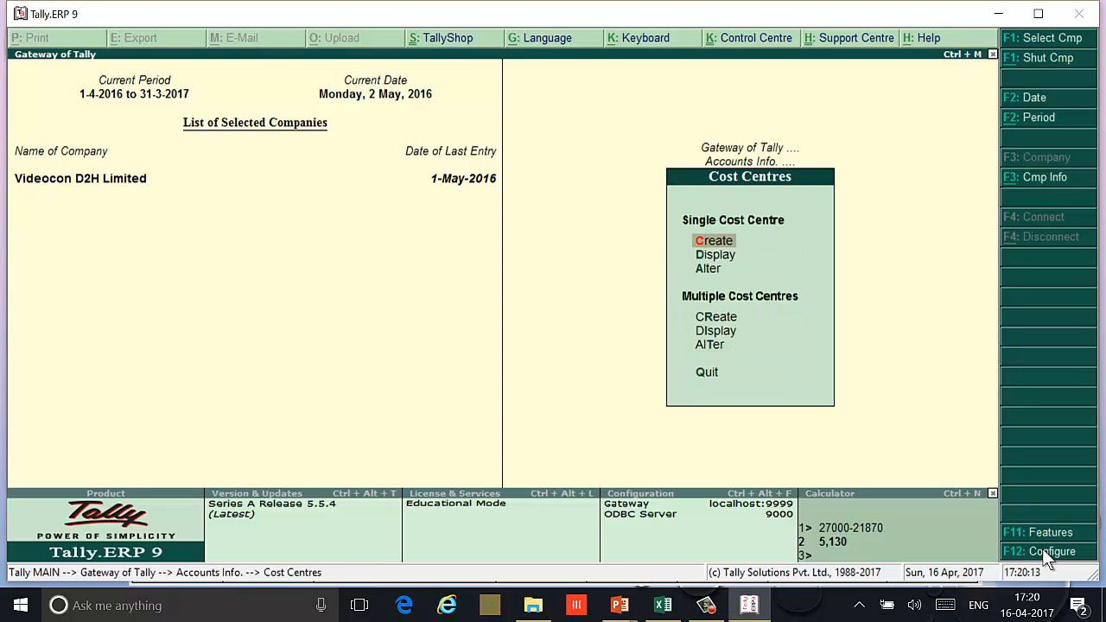
key("Return")
key("BackSpace")
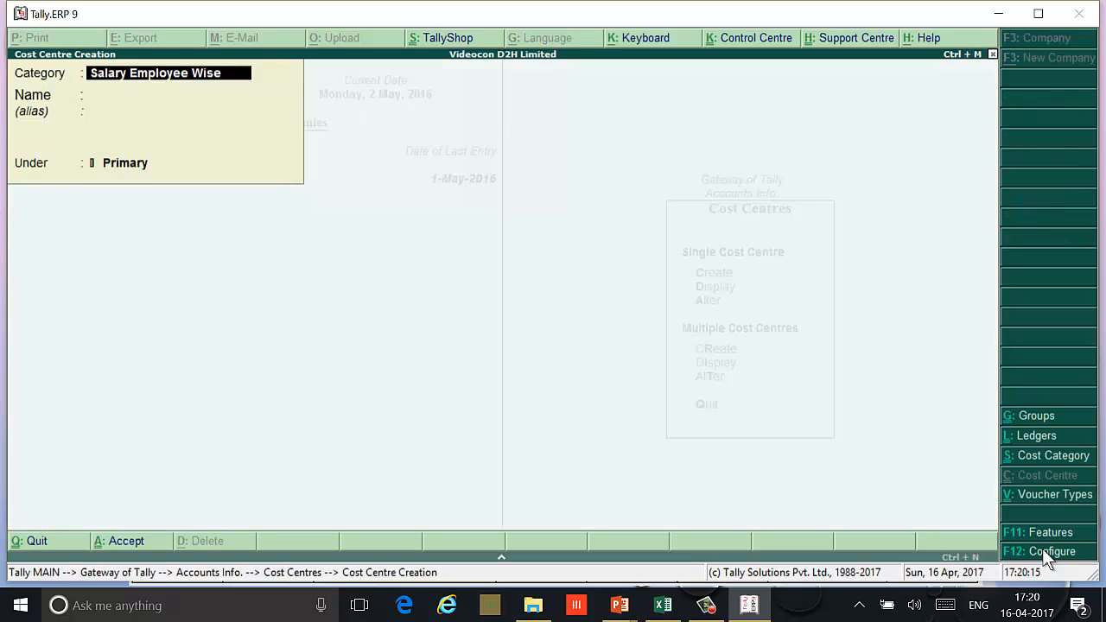
key("space")
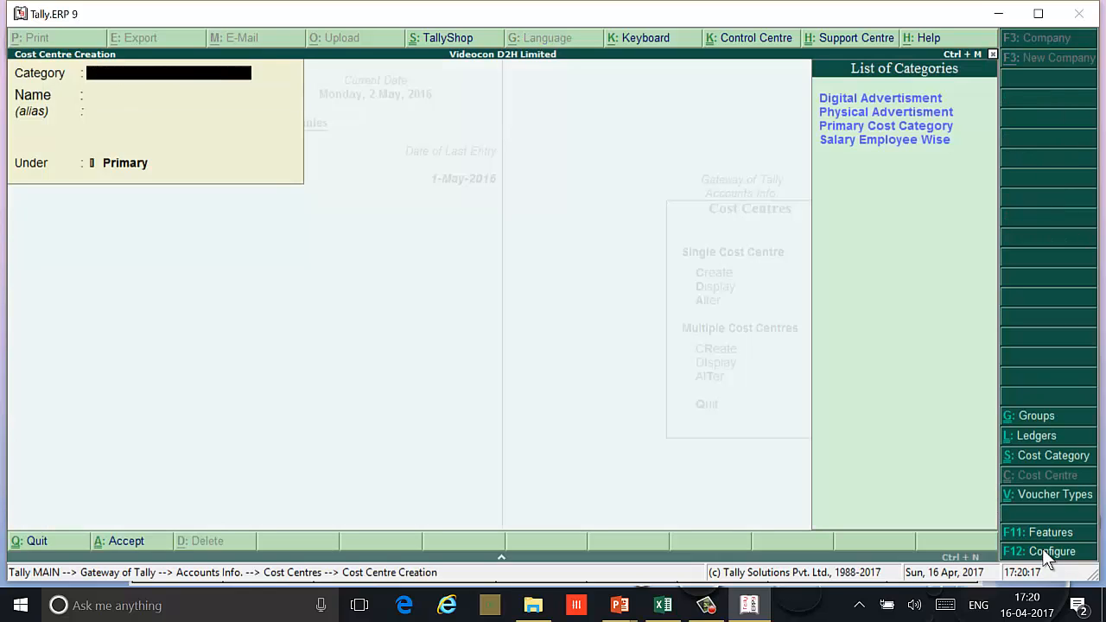
key("Down")
key("Down")
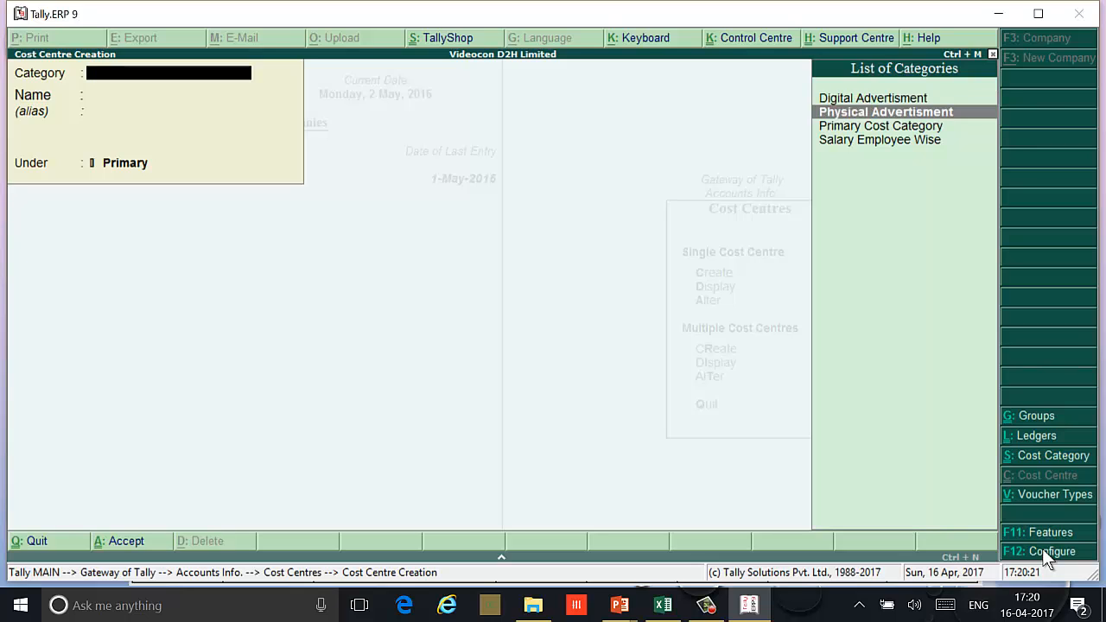
key("Return")
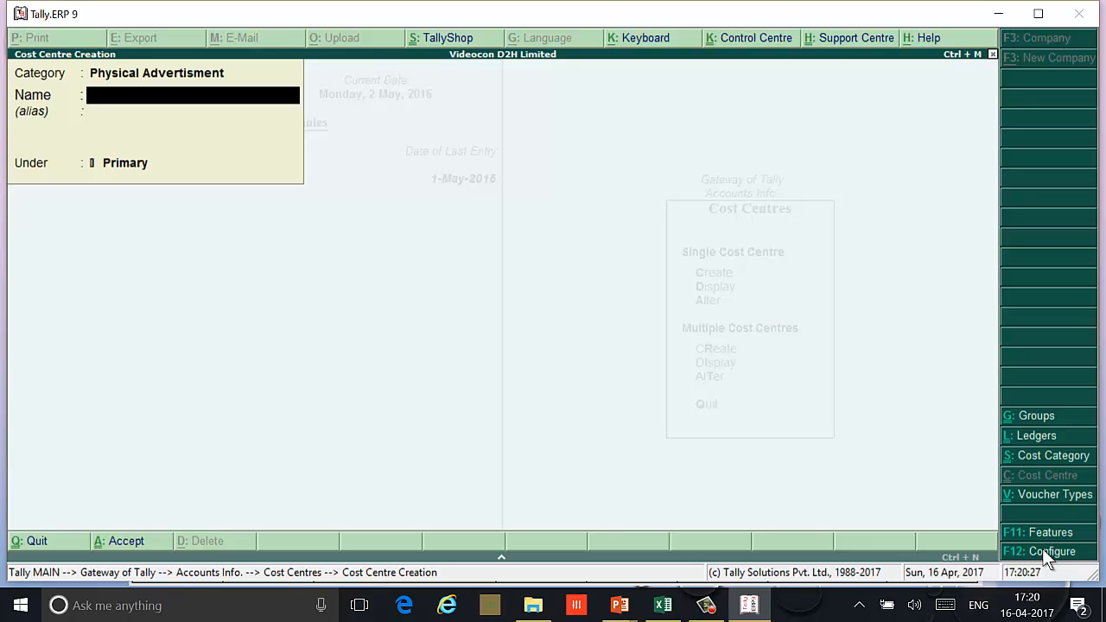
type("Nes")
key("BackSpace")
type("wspaper")
key("BackSpace")
key("BackSpace")
key("BackSpace")
key("BackSpace")
key("BackSpace")
key("BackSpace")
key("BackSpace")
key("BackSpace")
key("BackSpace")
key("BackSpace")
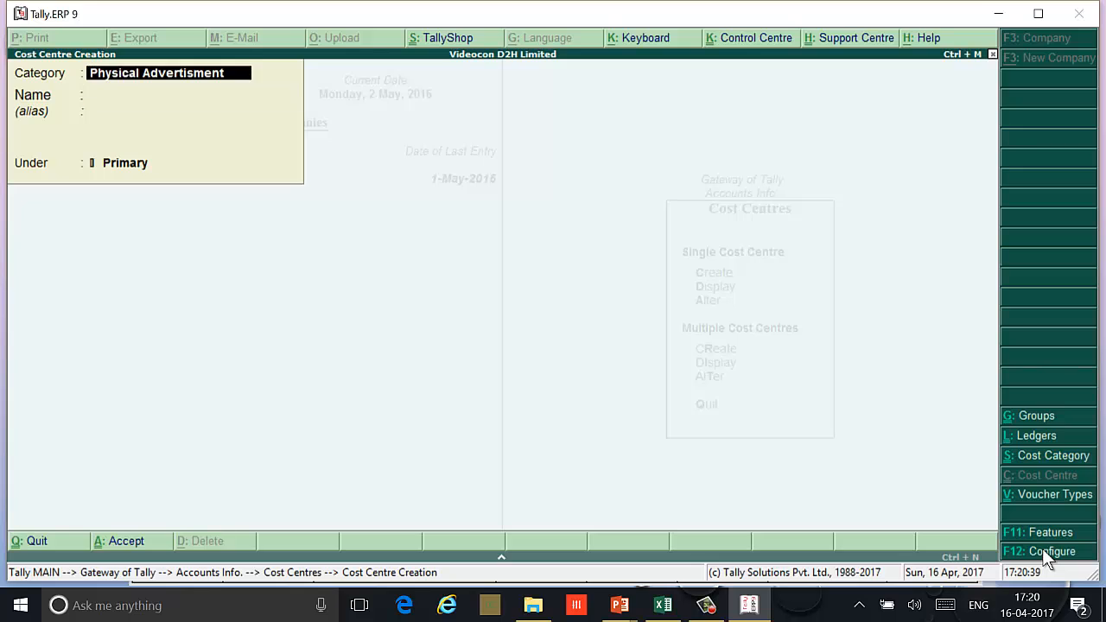
Step: Create a cost centre named FM Radio under the Digital Advertisment category
type("D")
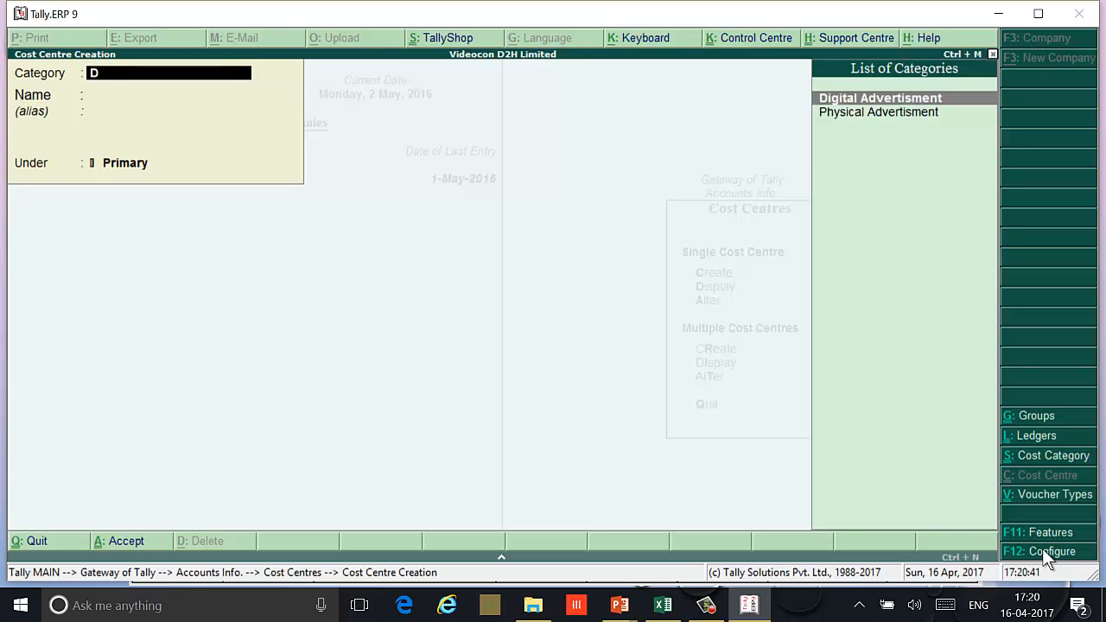
key("Return")
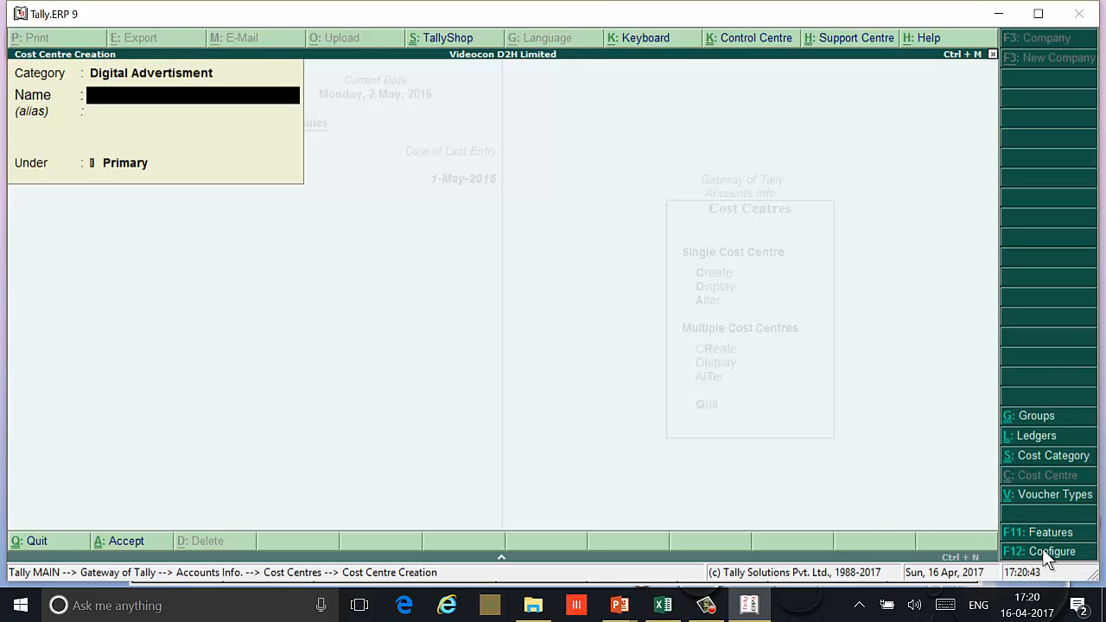
type("FM Rat")
key("BackSpace")
type("dio")
key("ctrl+a")
type("News Channerl")
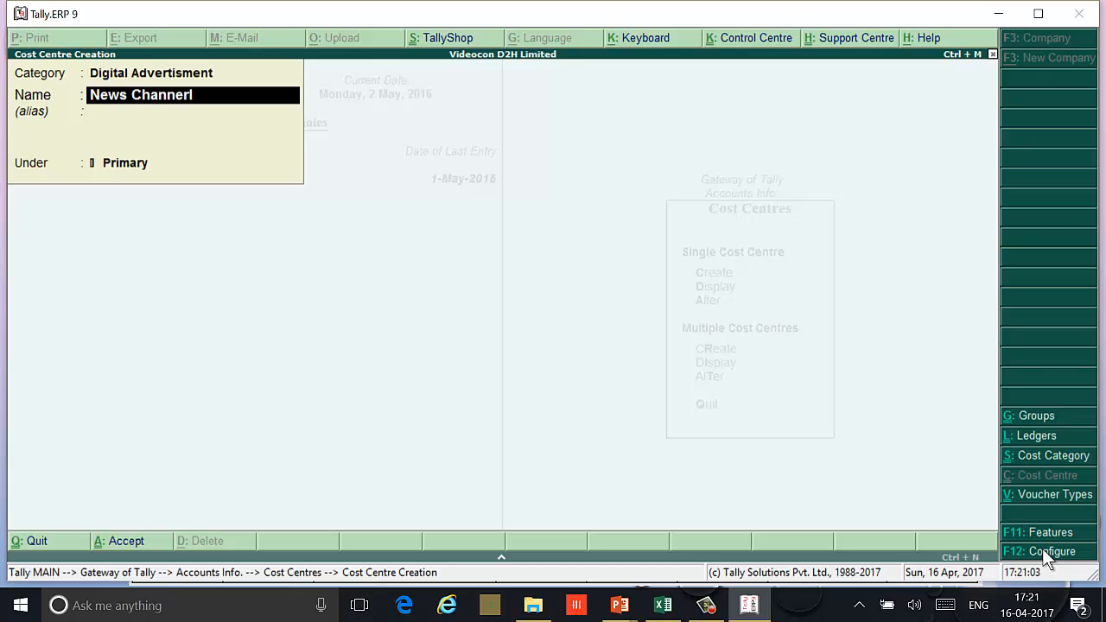
key("BackSpace")
key("BackSpace")
type("l")
key("BackSpace")
key("BackSpace")
key("BackSpace")
key("BackSpace")
key("BackSpace")
key("BackSpace")
key("BackSpace")
key("BackSpace")
key("BackSpace")
key("BackSpace")
key("BackSpace")
key("BackSpace")
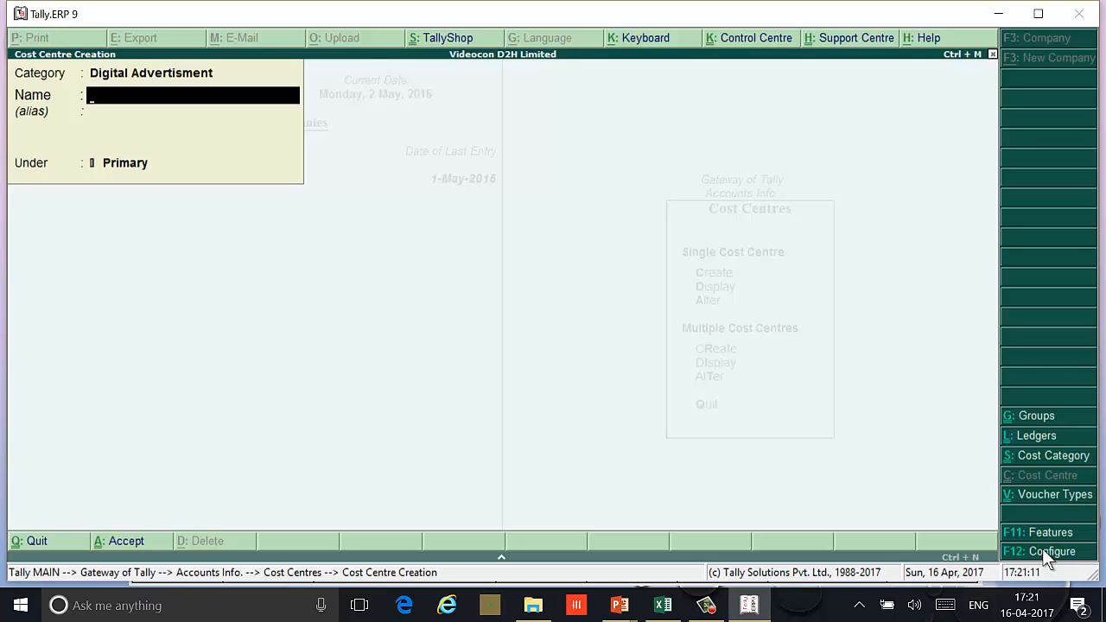
key("Escape")
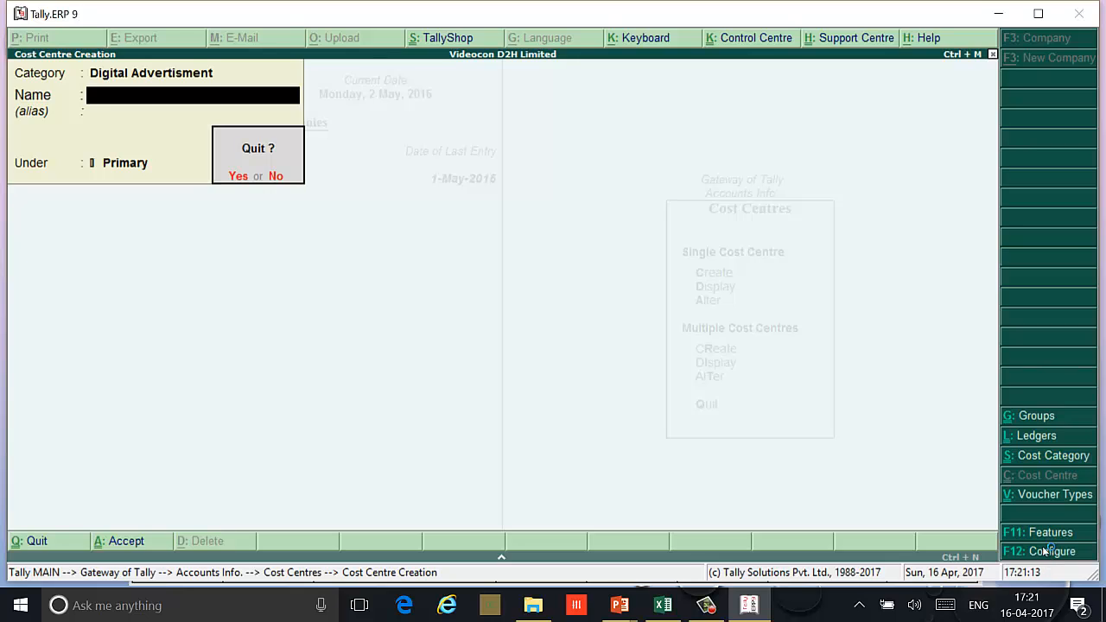
key("n")
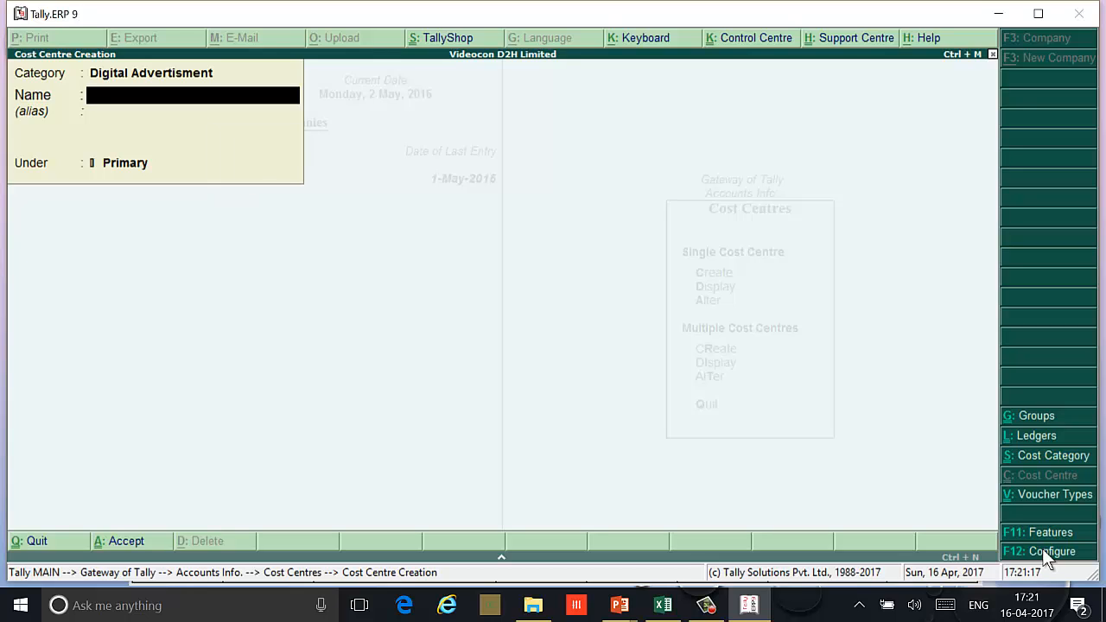
Step: Create a cost centre named Times of India in the Physical Advertisment category, placed under Newspaper
key("BackSpace")
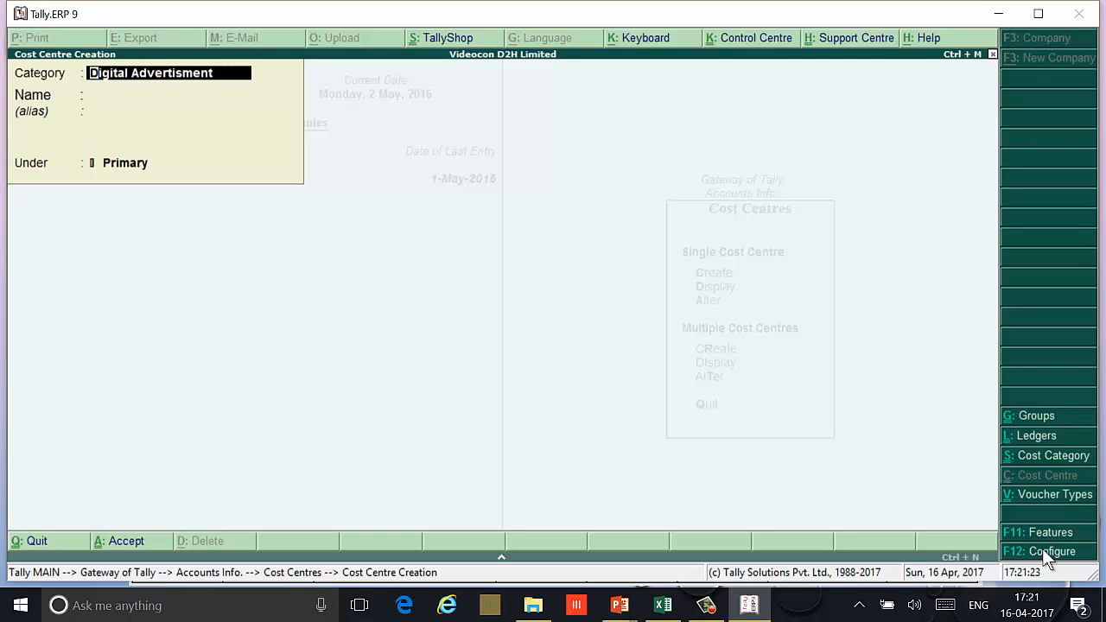
type("P")
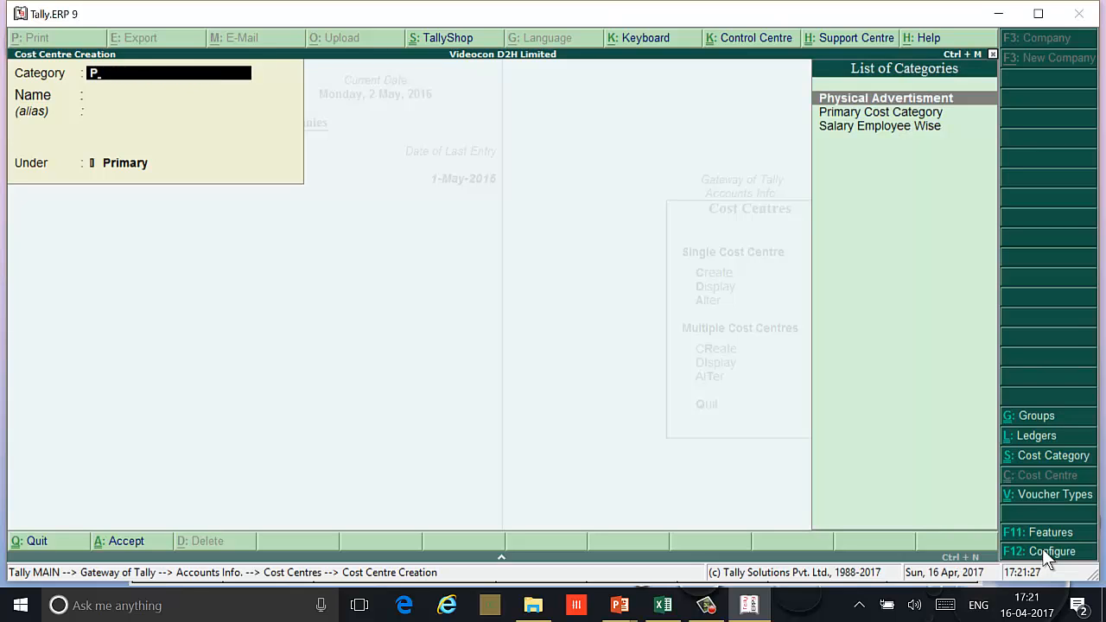
key("Return")
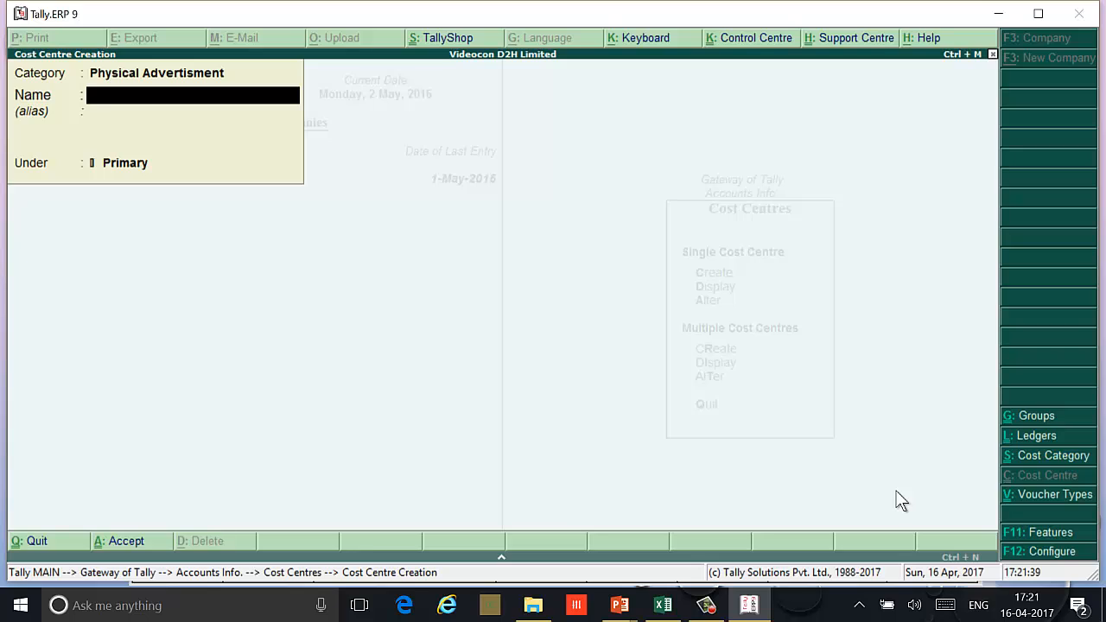
type("Times")
type(" of")
key("BackSpace")
type("of India")
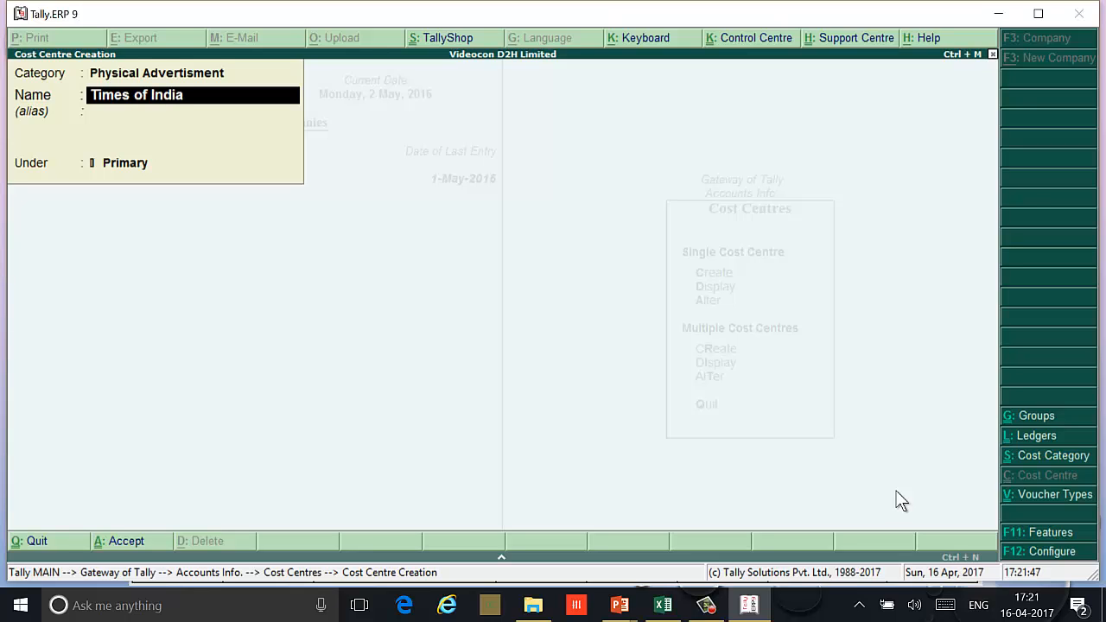
key("Return")
key("Return")
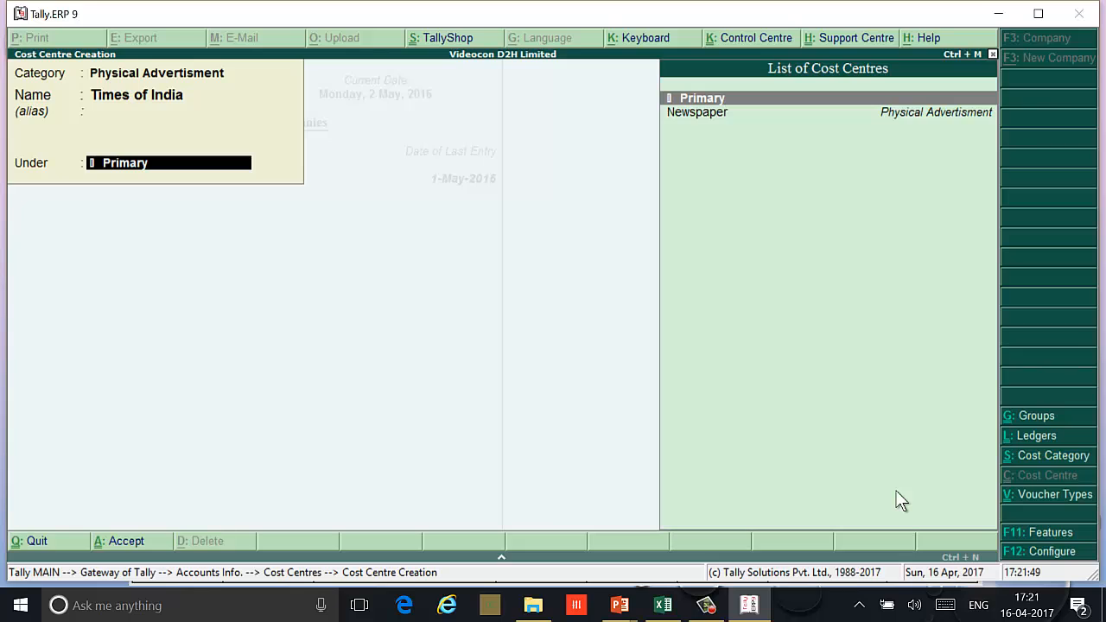
key("Down")
key("Return")
key("Return")
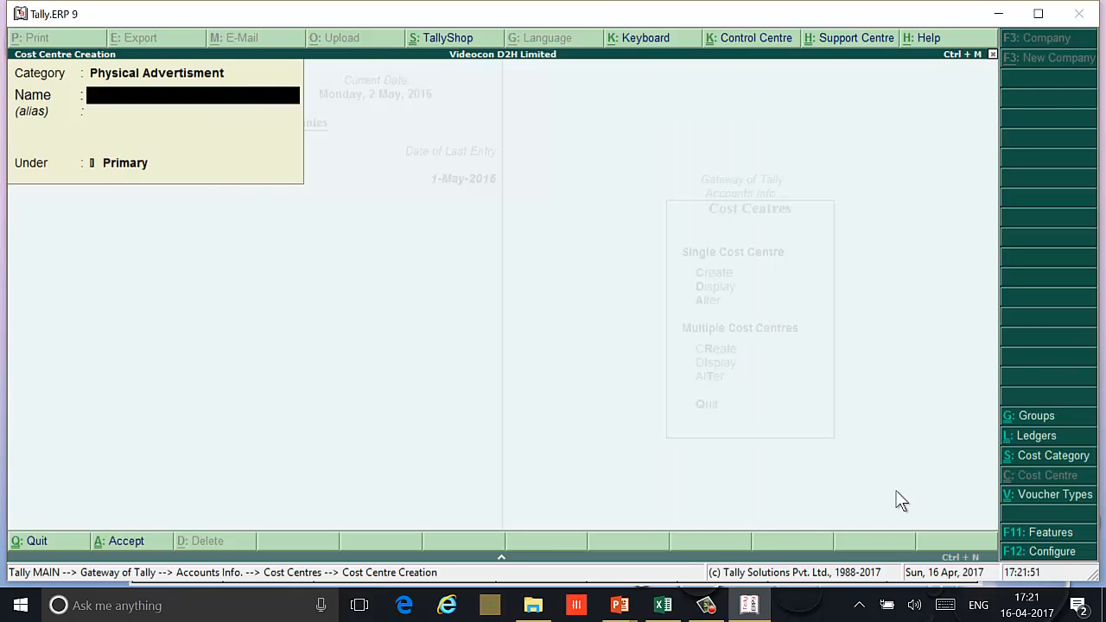
Step: Create a cost centre named Mumbai Mirror under Newspaper in the Physical Advertisment category
type("Mumbai mirror")
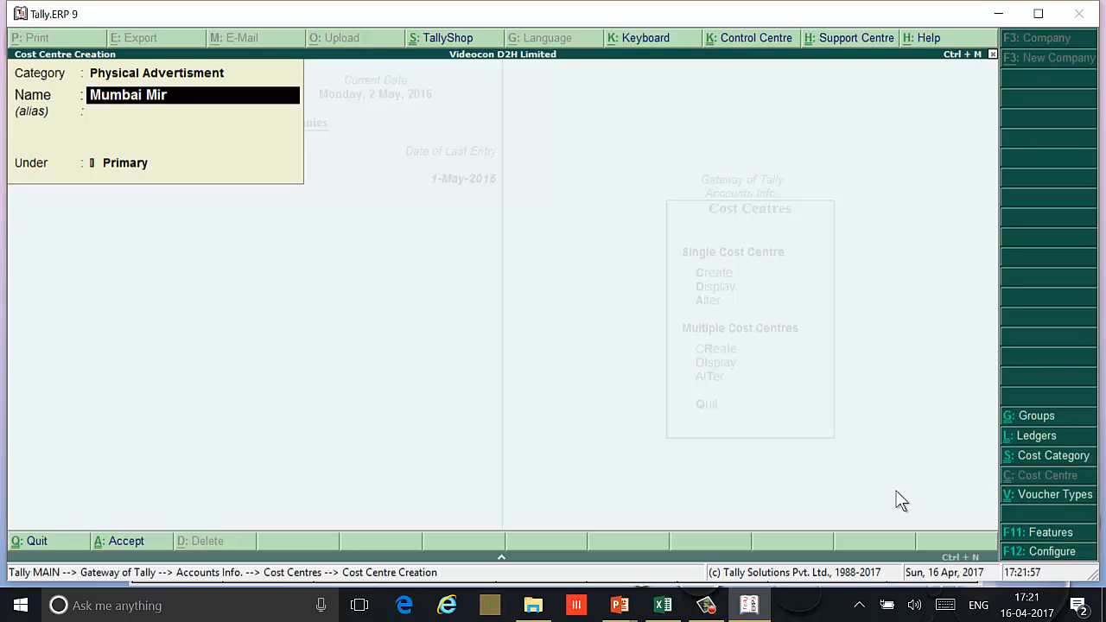
key("Return")
key("Return")
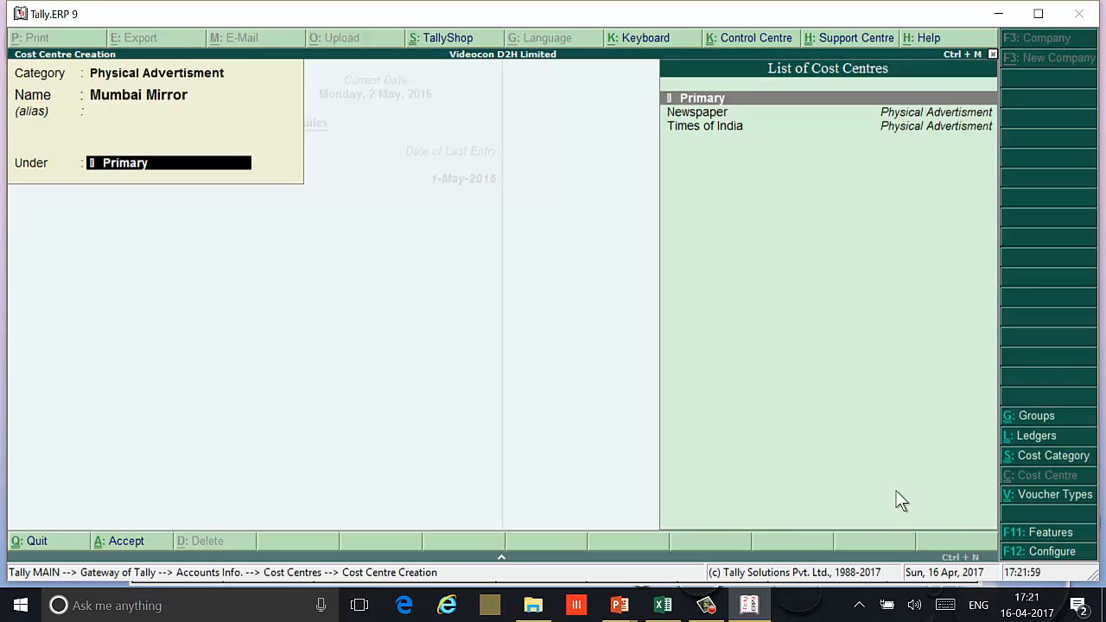
key("Down")
key("Return")
key("Return")
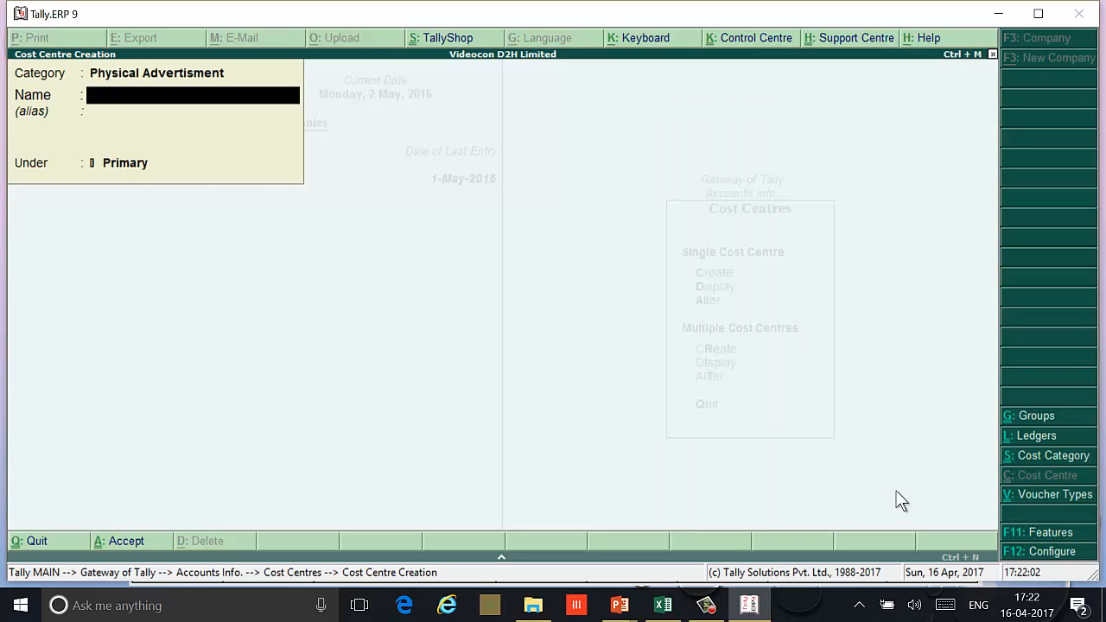
Step: Create a cost centre named Times Now under Newspaper in the Physical Advertisment category
type("Times Now")
key("Return")
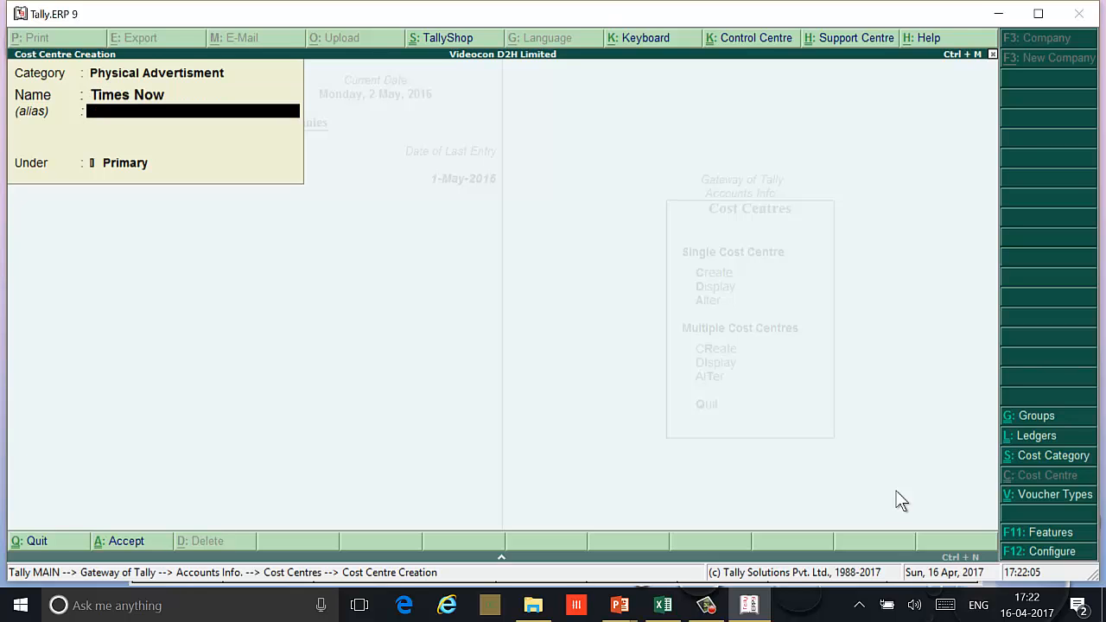
key("Return")
key("Down")
key("Down")
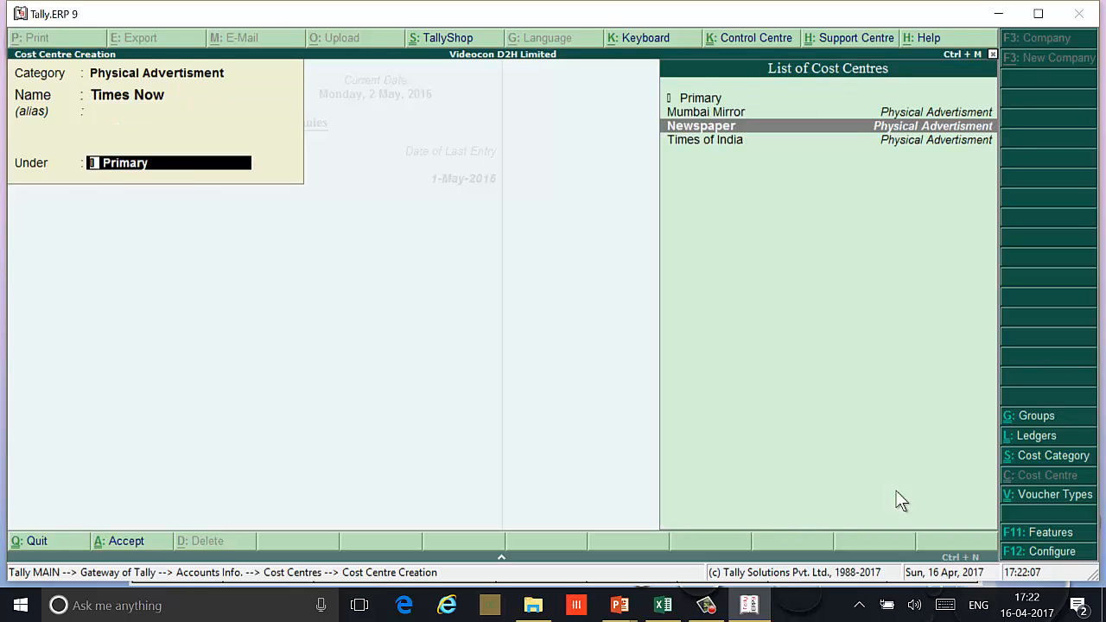
key("Return")
key("Return")
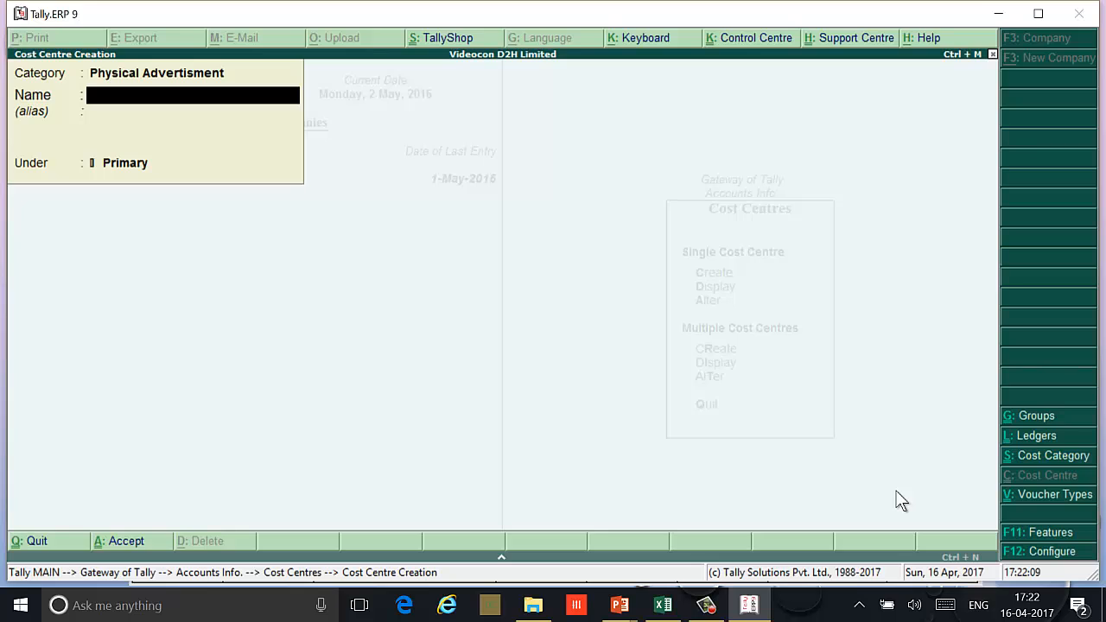
Step: Create a primary cost centre named Banner in the Physical Advertisment category
type("Banner")
key("Return")
key("Return")
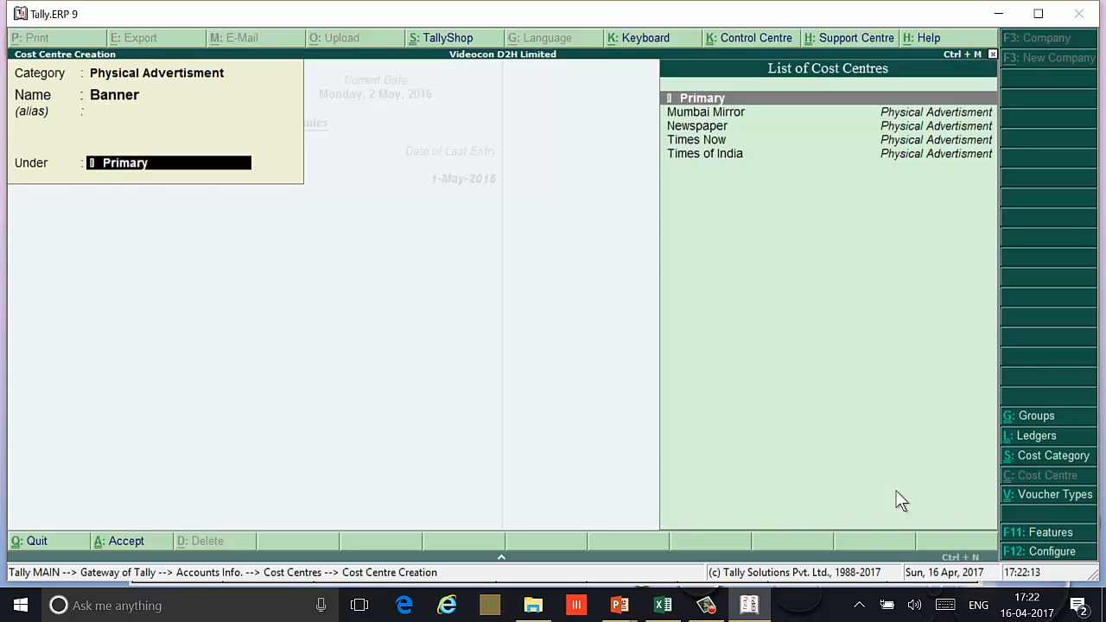
key("Return")
key("Return")
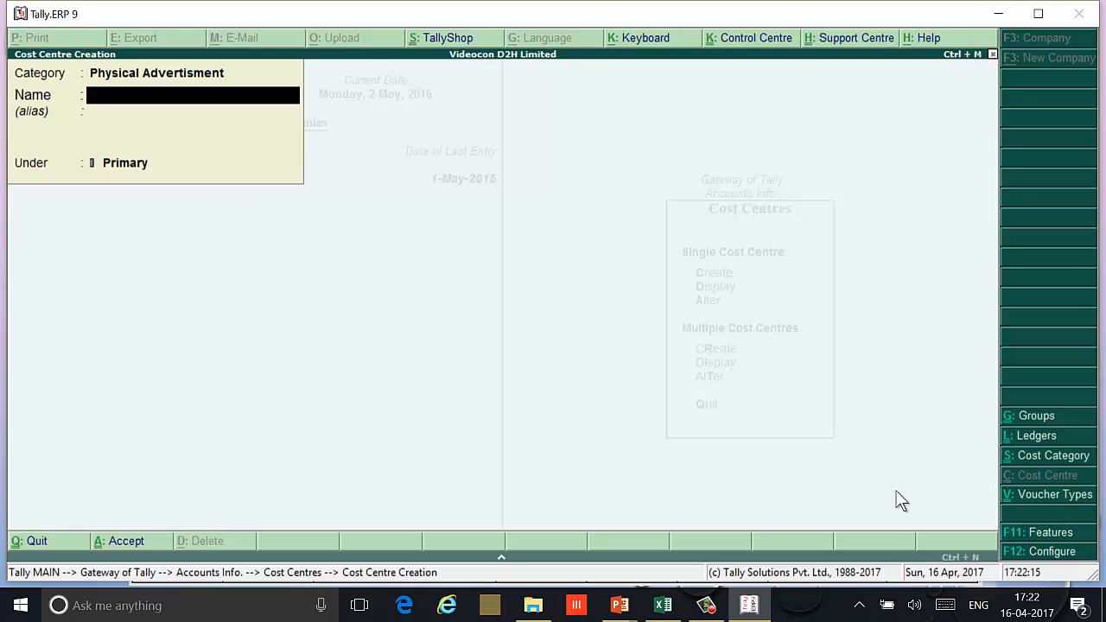
Step: Create a primary cost centre named Hoarding in the Physical Advertisment category
type("Hoarding")
key("Return")
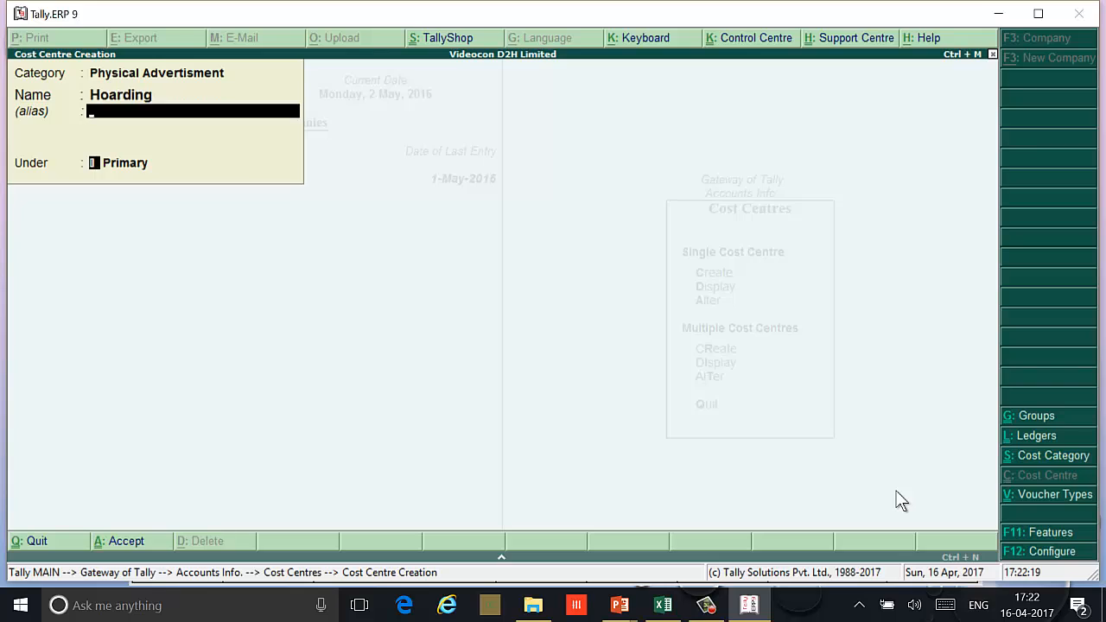
key("Return")
key("Return")
key("Return")
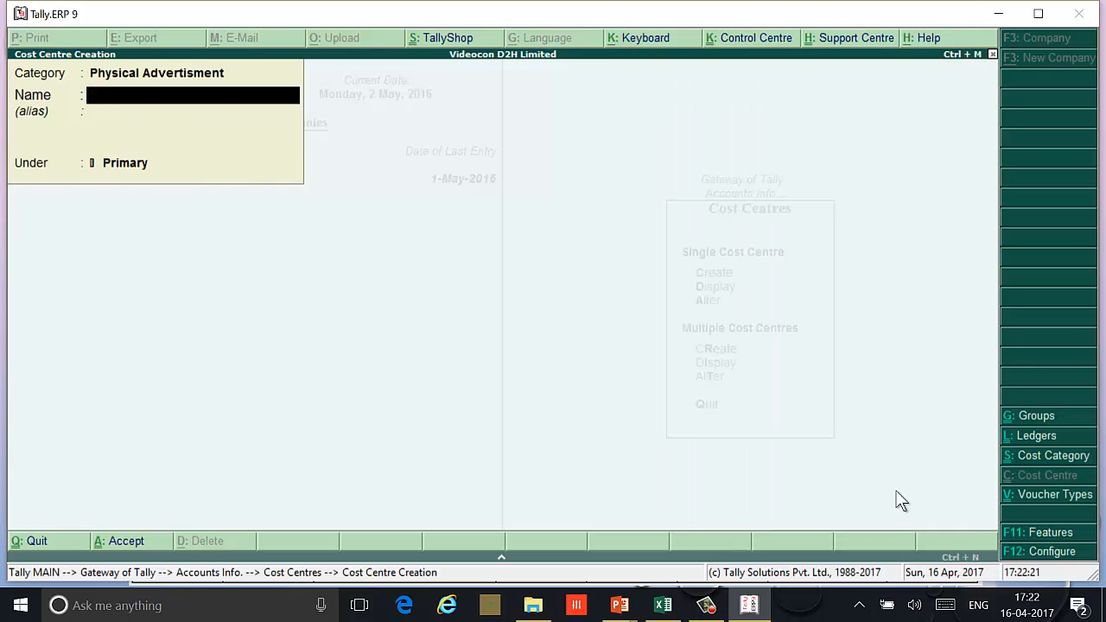
Step: Change the category to Digital Advertisment and create a cost centre named Big FM under FM Radio
key("BackSpace")
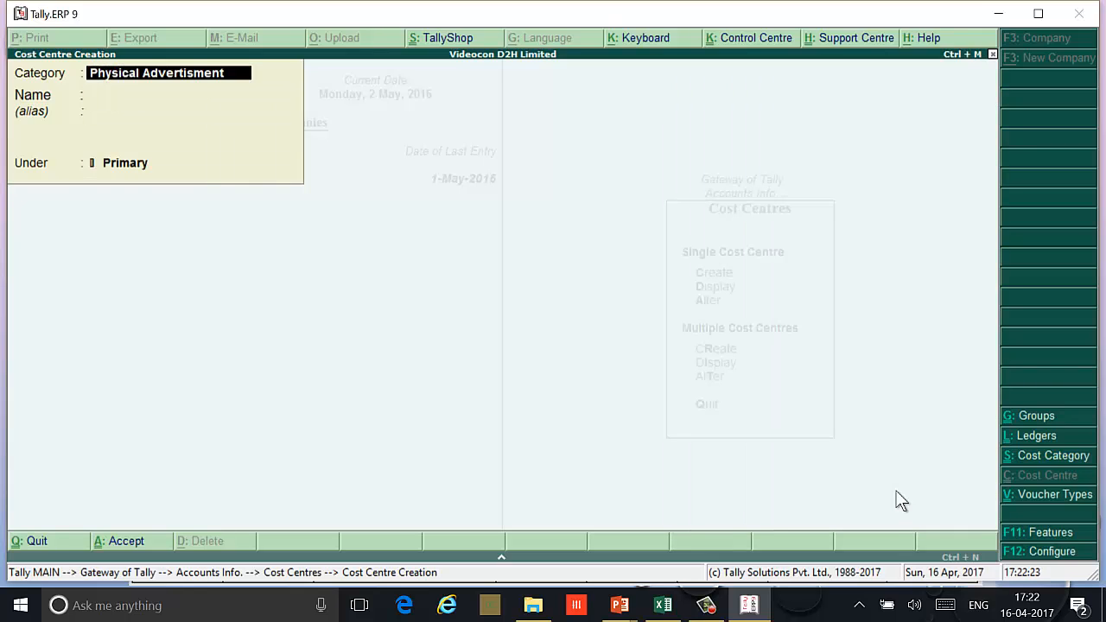
type("D")
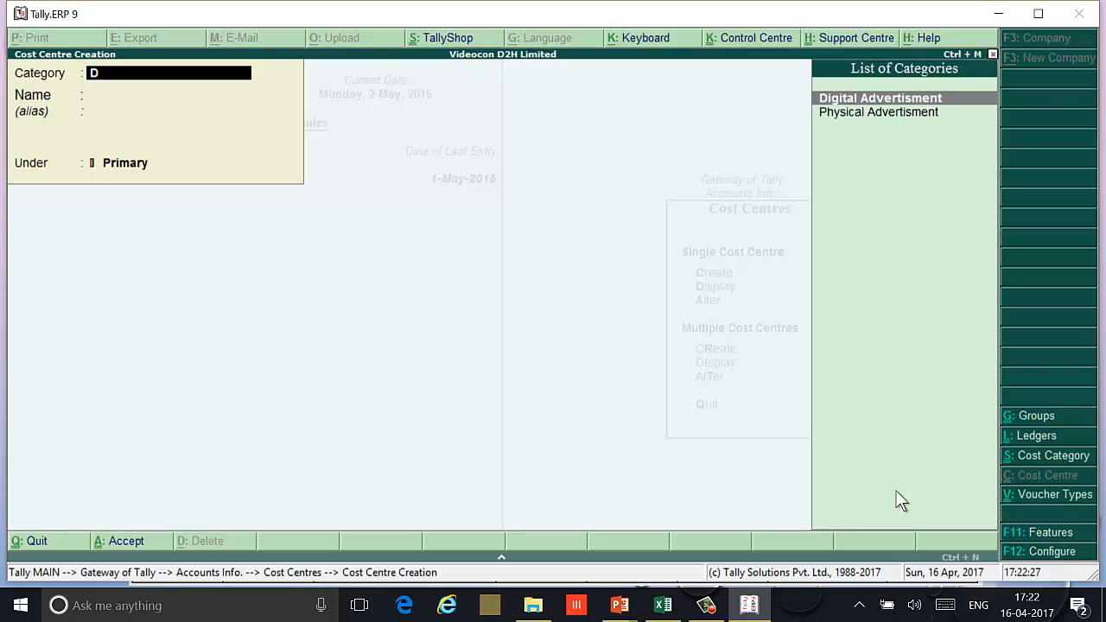
key("Return")
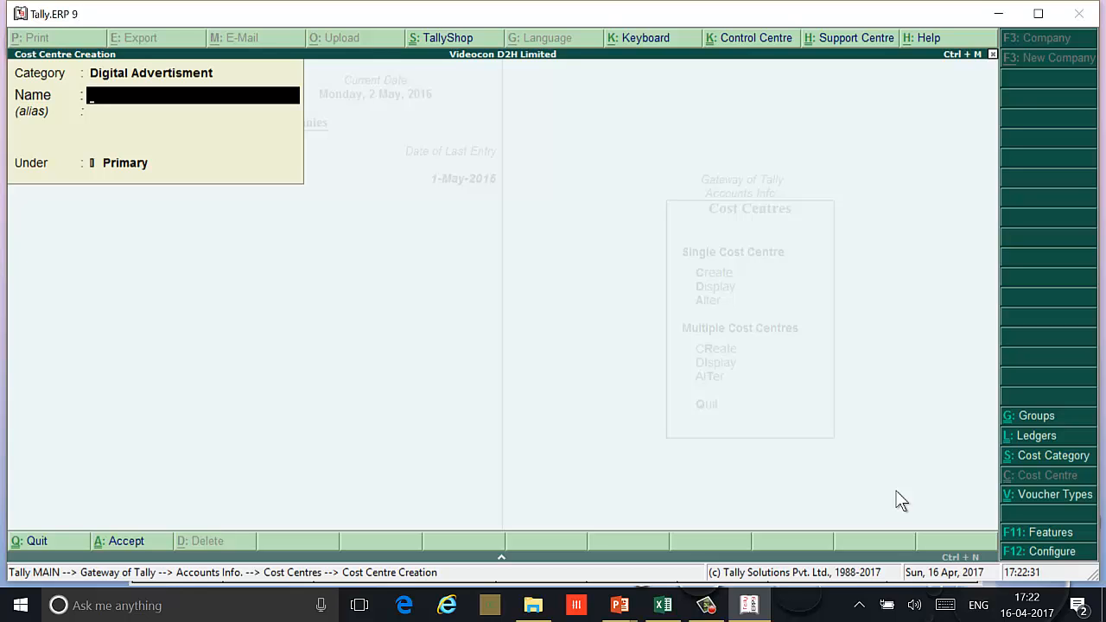
type("BigF")
key("BackSpace")
type("FM")
key("Return")
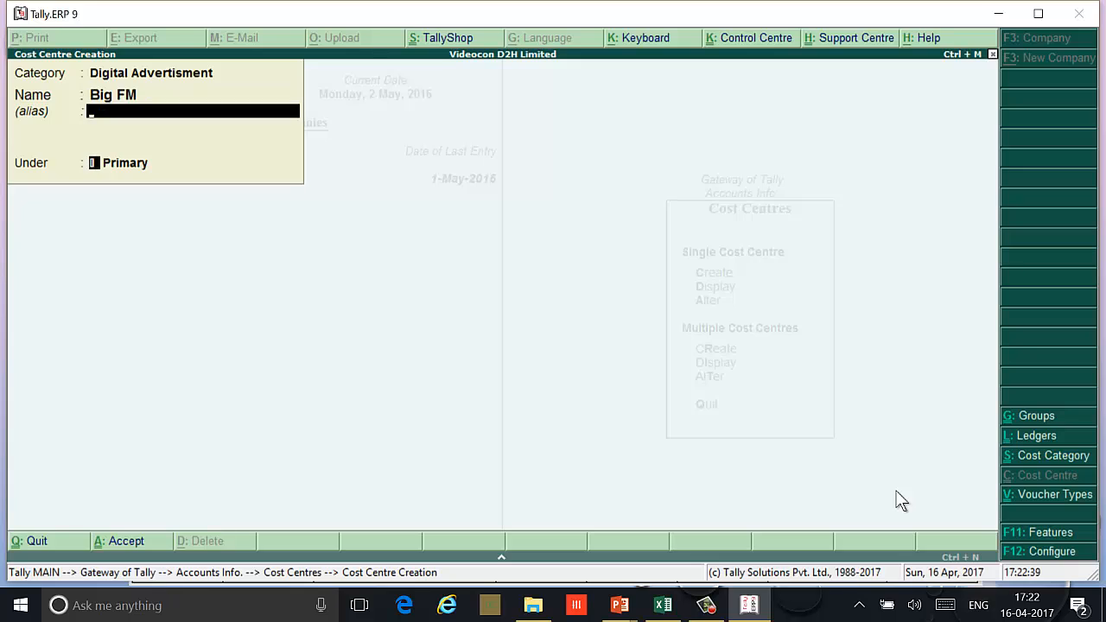
key("Return")
key("Down")
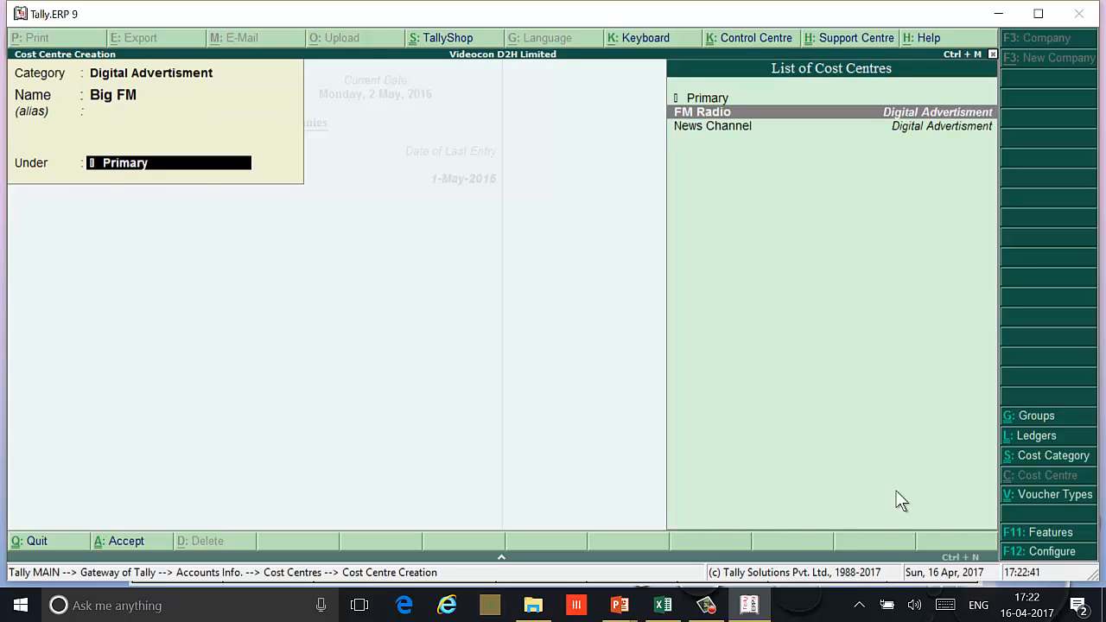
key("Return")
key("Return")
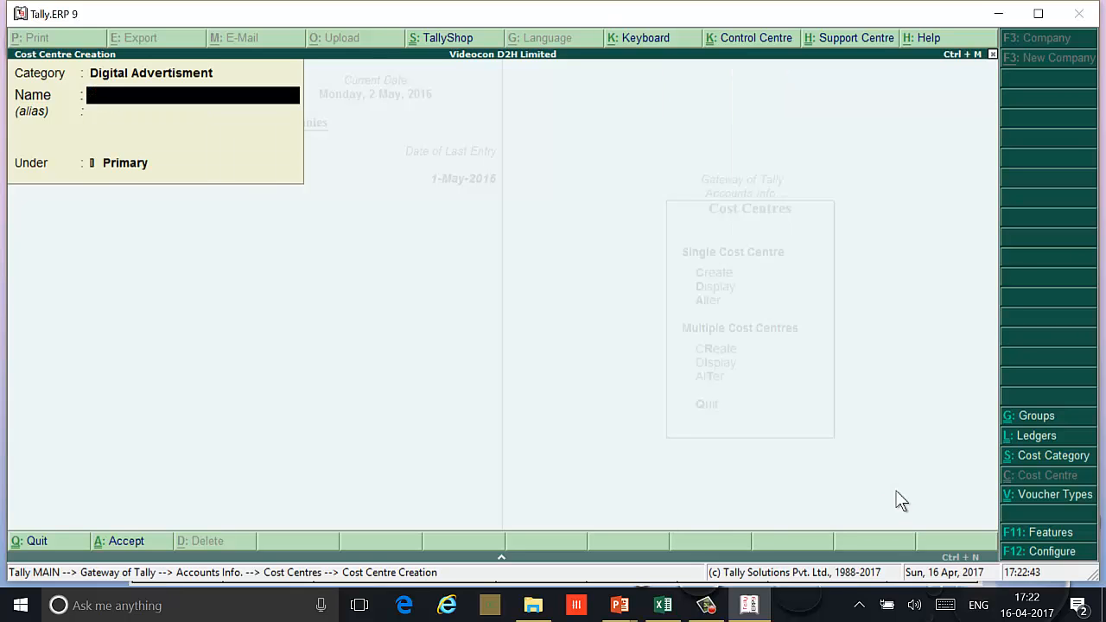
Step: Create a cost centre named Red FM under FM Radio in the Digital Advertisment category
type("Red FM")
key("Return")
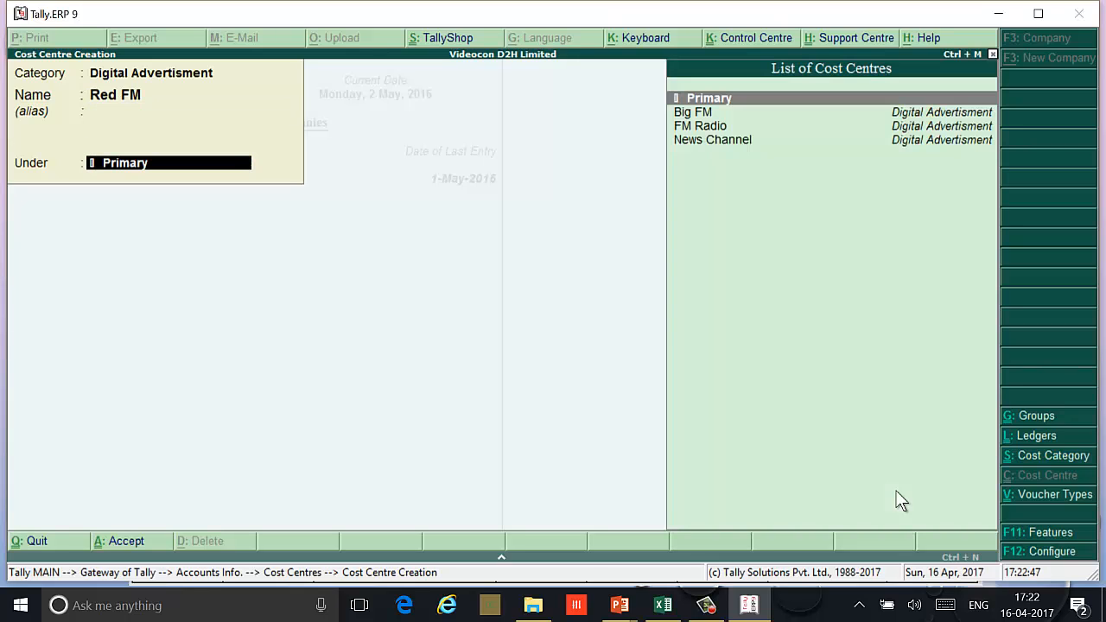
key("Down")
key("Down")
key("Return")
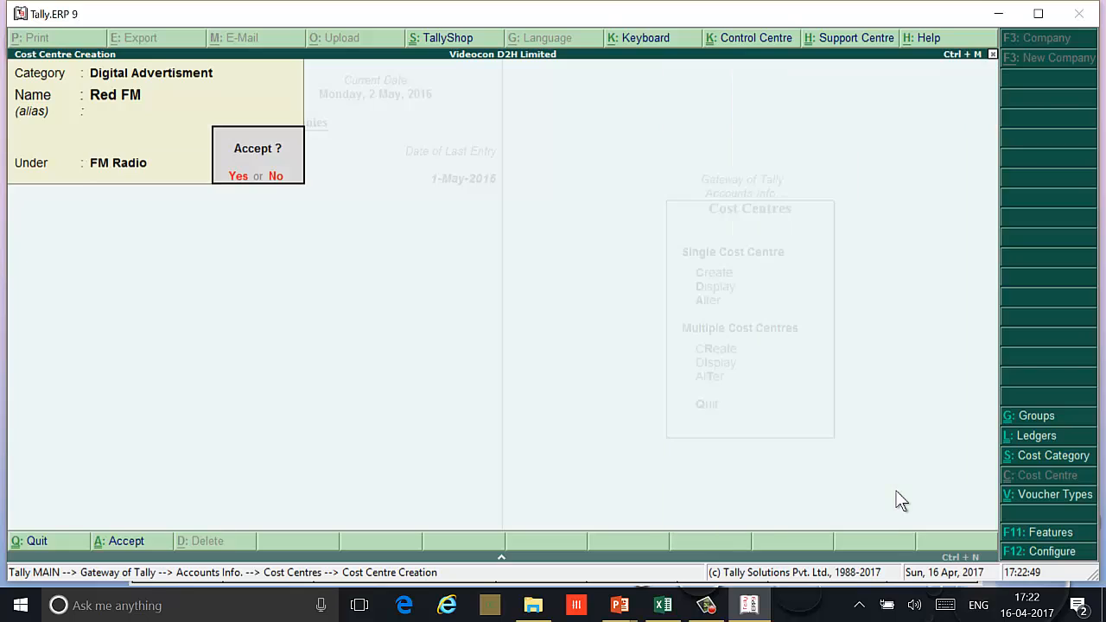
key("Return")
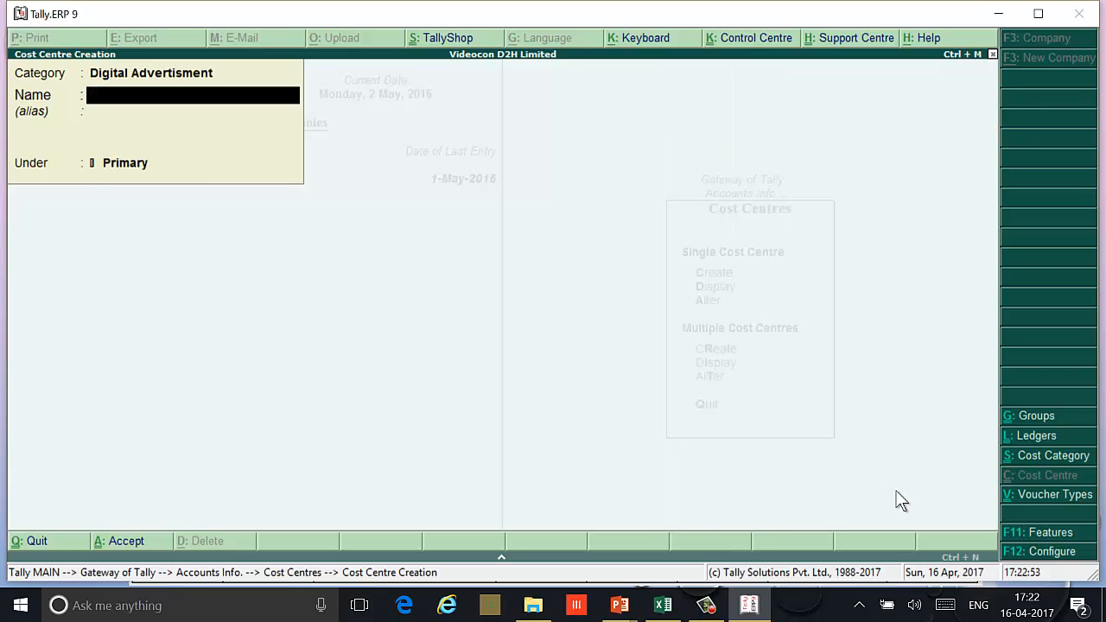
Step: Create a cost centre named NDTV under News Channel in the Digital Advertisment category
type("NDTV")
key("Return")
key("Return")
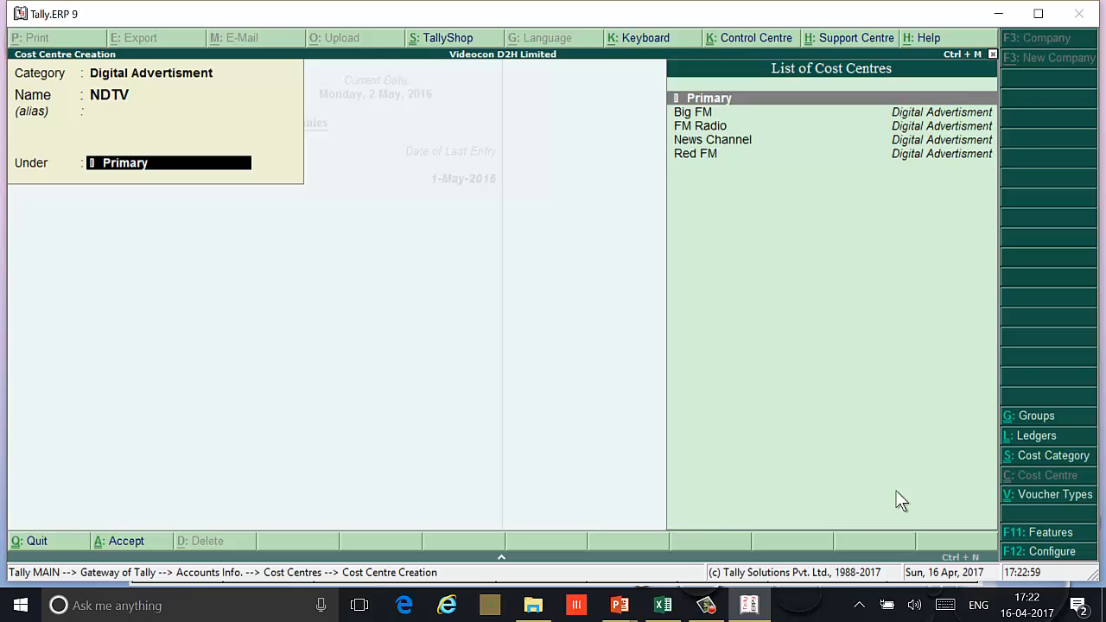
type("n")
key("Return")
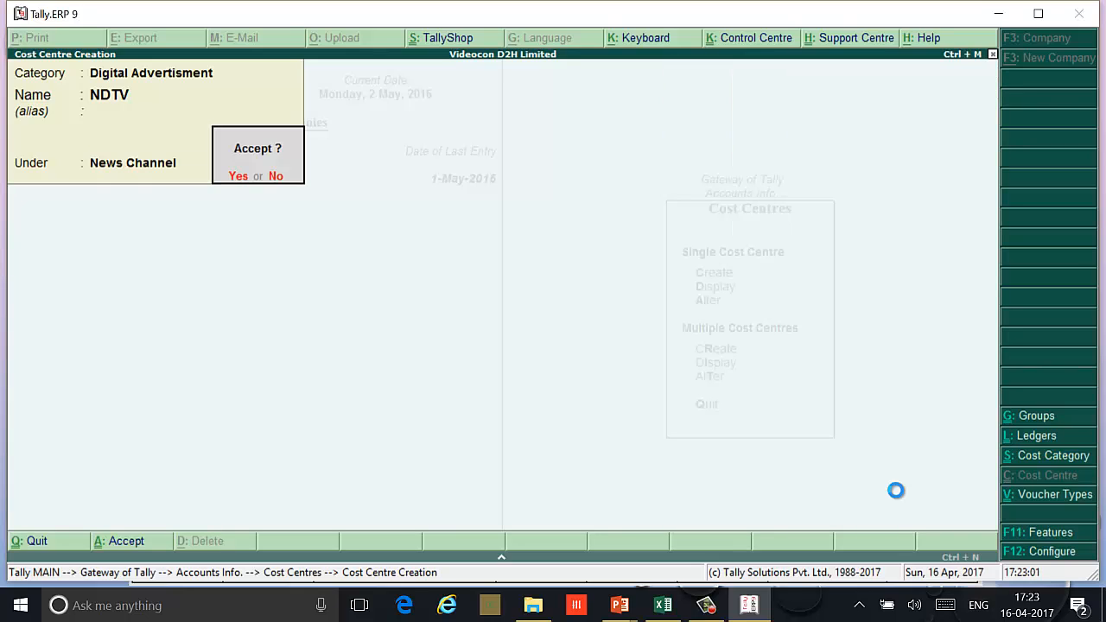
key("Return")
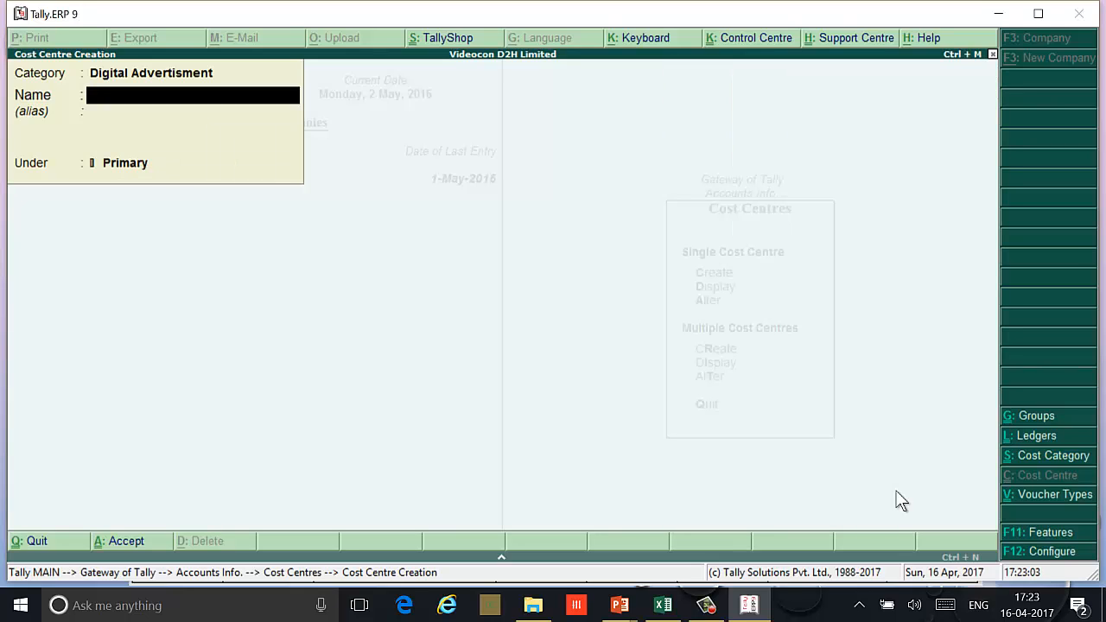
Step: Create a cost centre named ABP under News Channel in the Digital Advertisment category
type("ABP")
key("Return")
key("Return")
type("N")
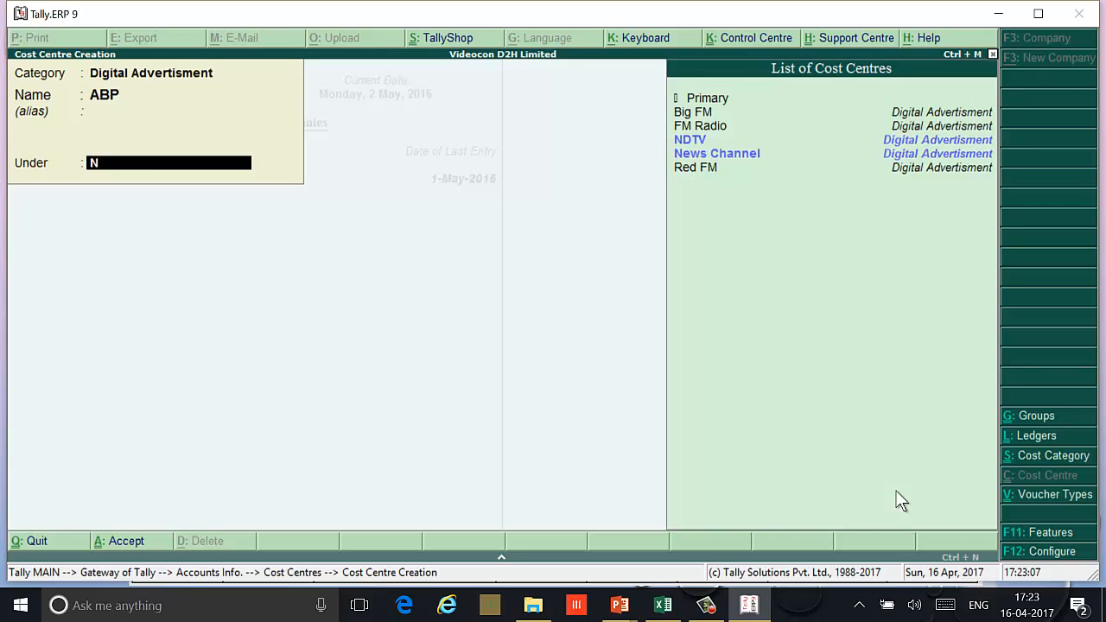
key("Down")
key("Return")
key("Return")
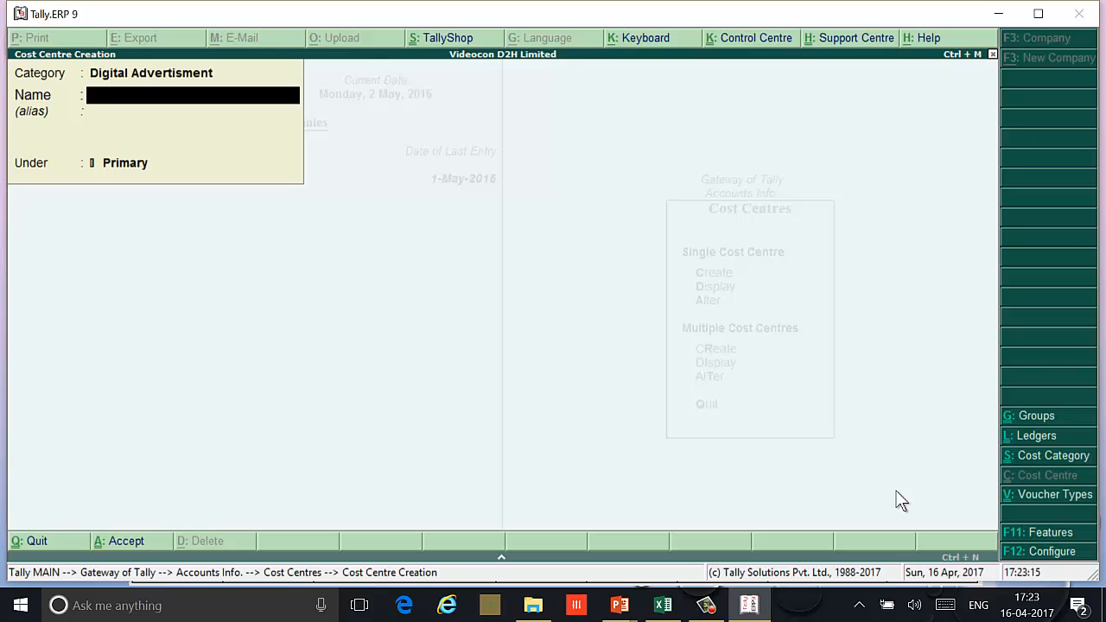
Step: Create a cost centre named Z- News under News Channel in the Digital Advertisment category
type("Z- News")
key("Return")
key("Return")
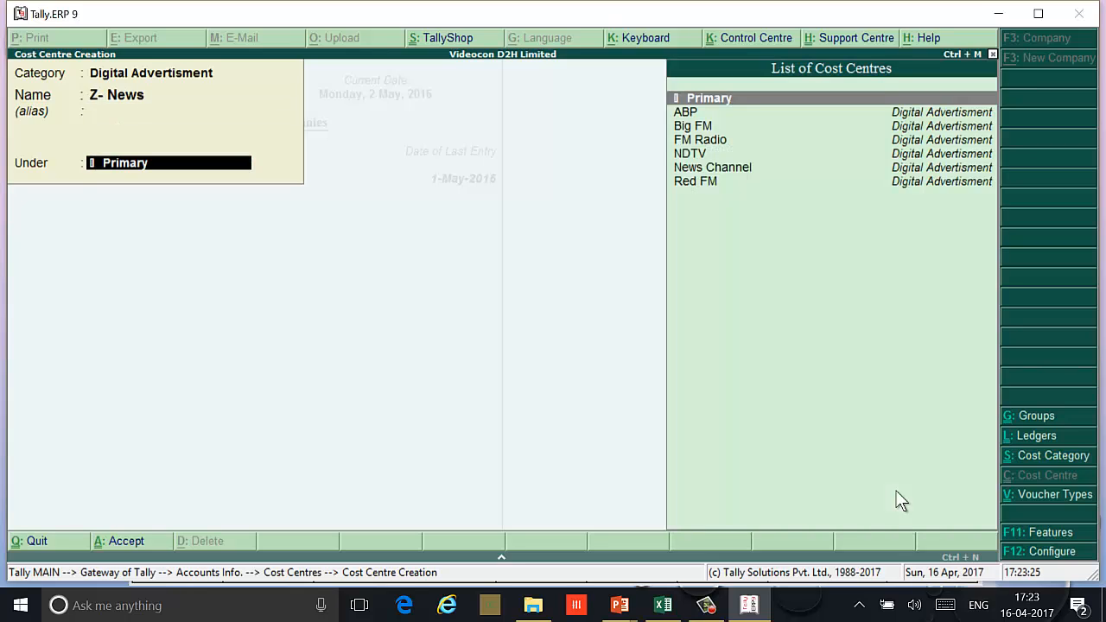
type("N")
key("Down")
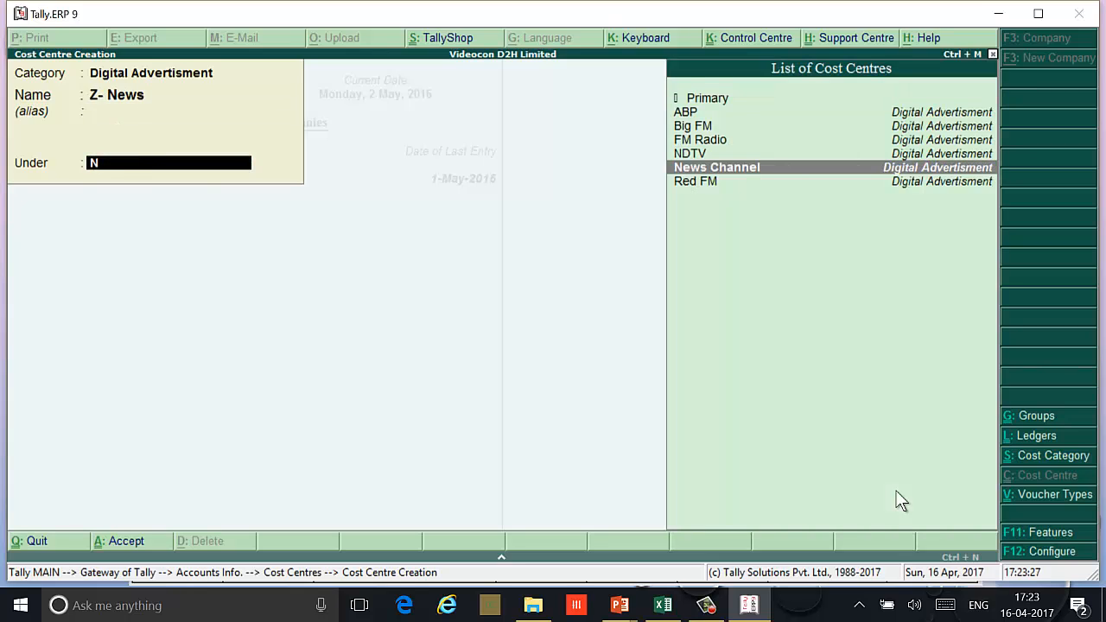
key("Return")
key("Return")
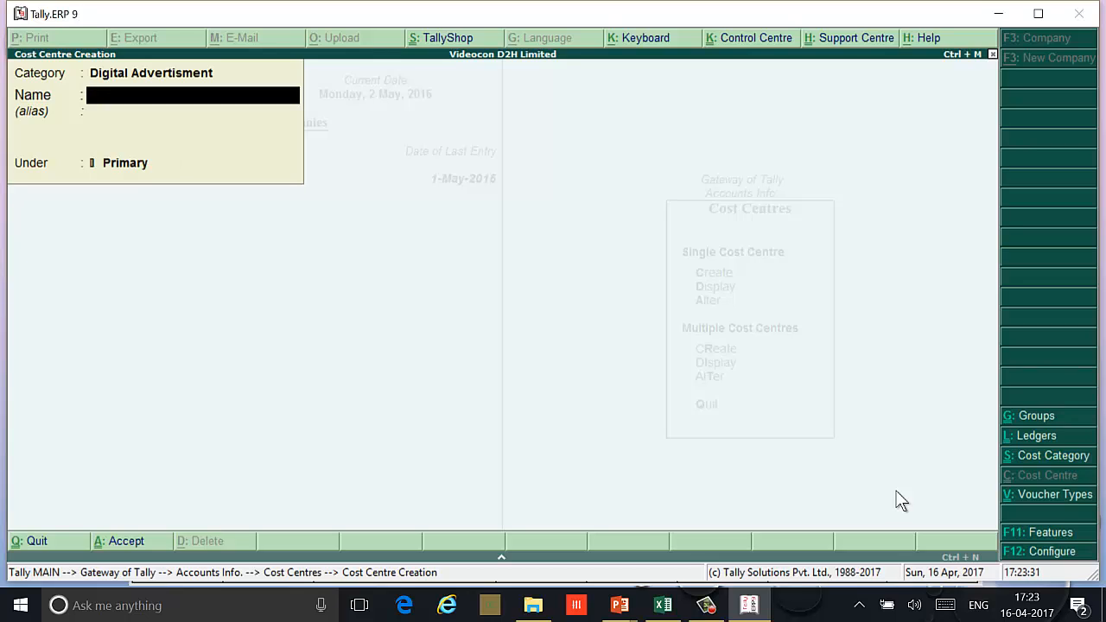
Step: Create a primary cost centre named Websites in the Digital Advertisment category
type("Websites")
key("Return")
key("Return")
key("Return")
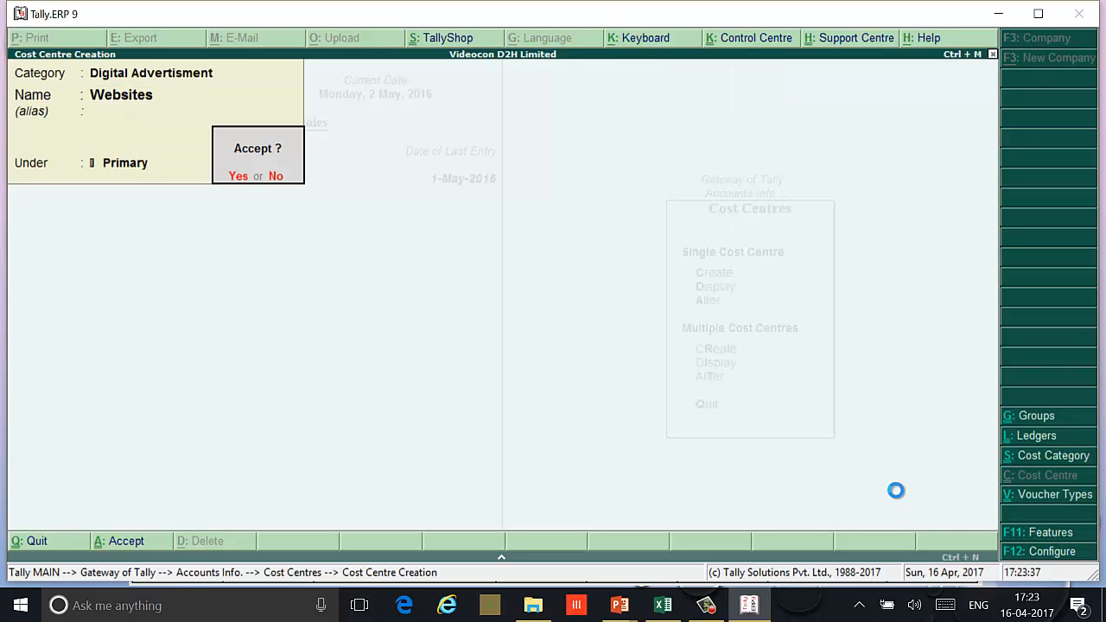
key("Return")
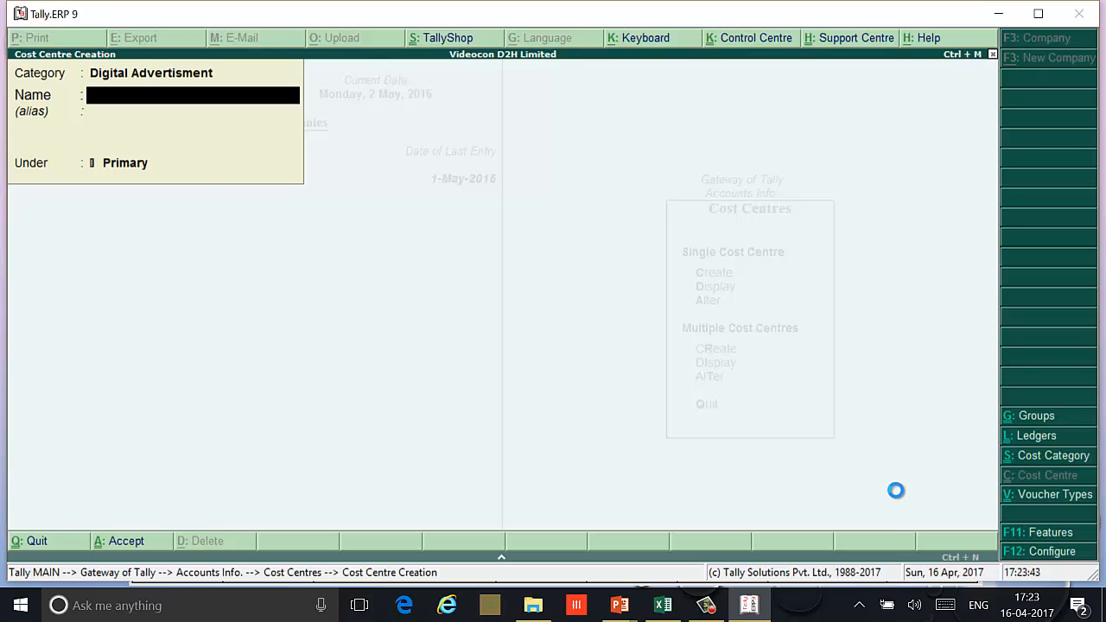
Step: Leave cost centre creation and open the form for creating a single ledger
key("Escape")
key("Return")
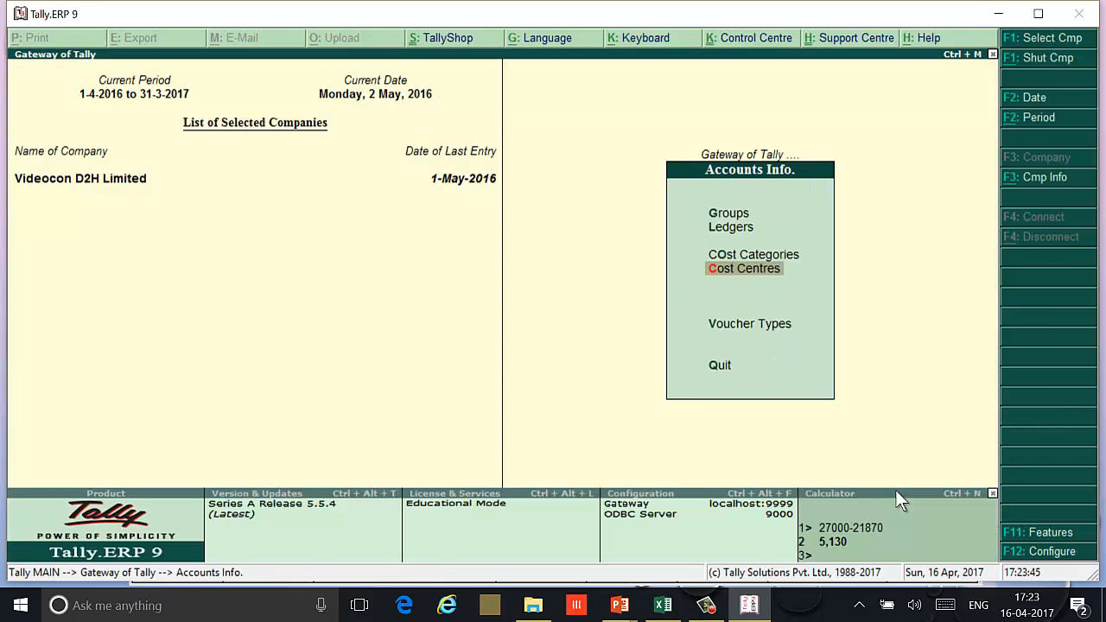
key("Up")
key("Up")
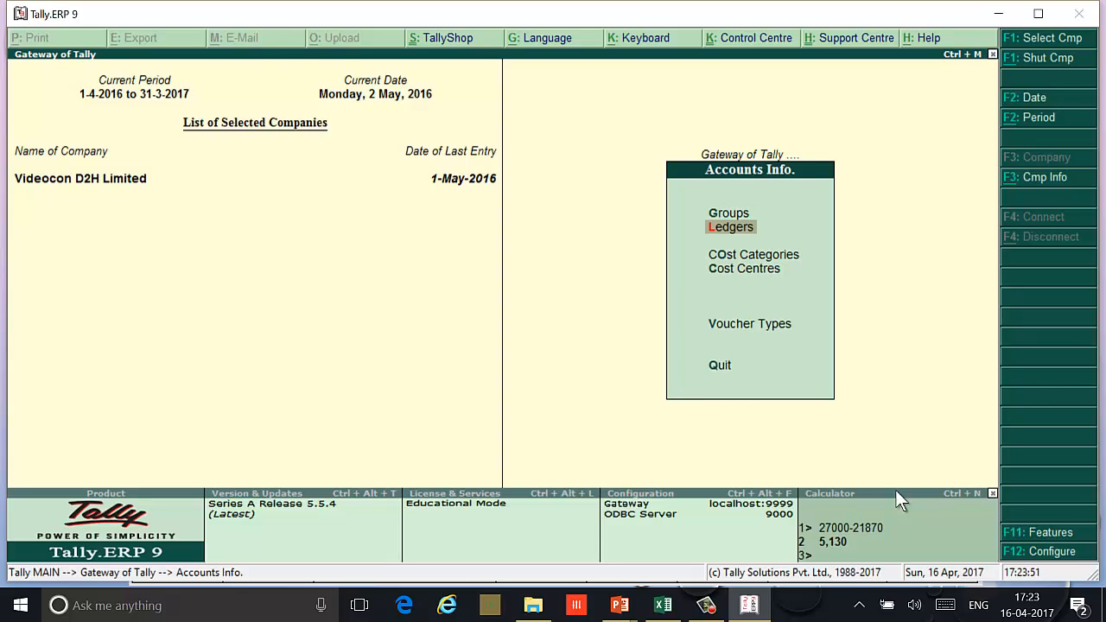
key("Return")
key("Return")
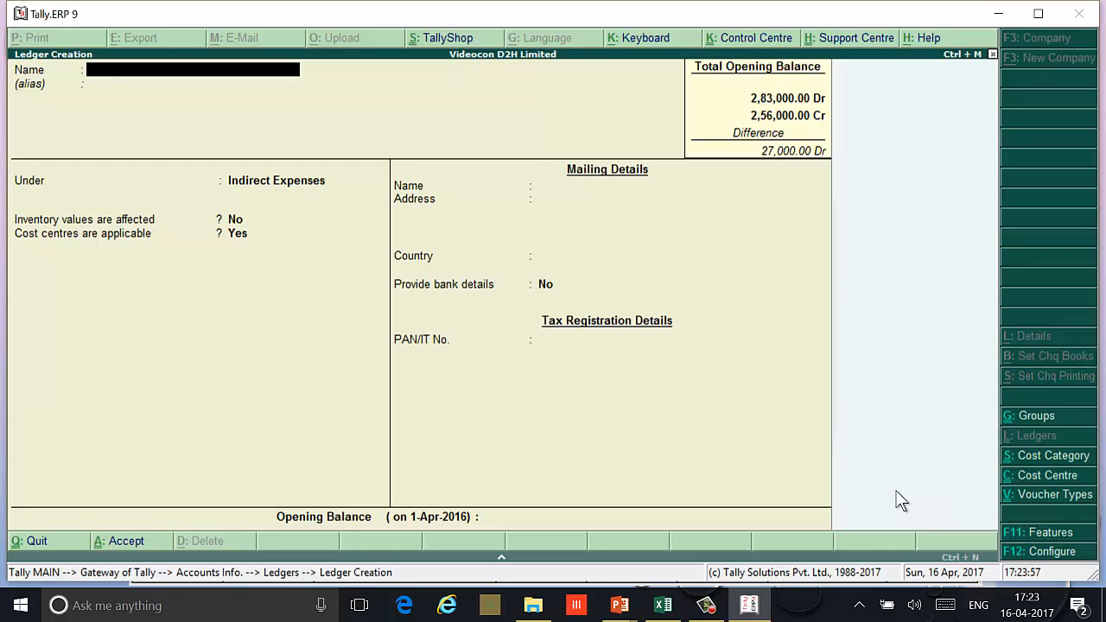
Step: Create a ledger named Physical Advertisment under Indirect Expenses with cost centres applicable
type("Physical Adc")
key("BackSpace")
type("v")
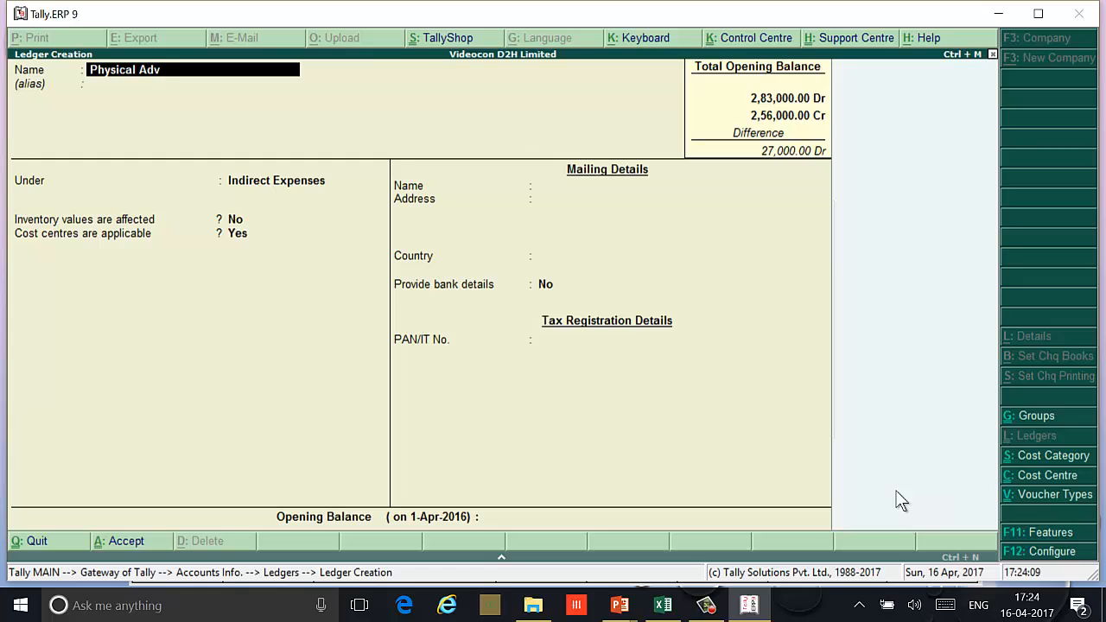
type("ertisment")
key("Return")
key("Return")
key("Return")
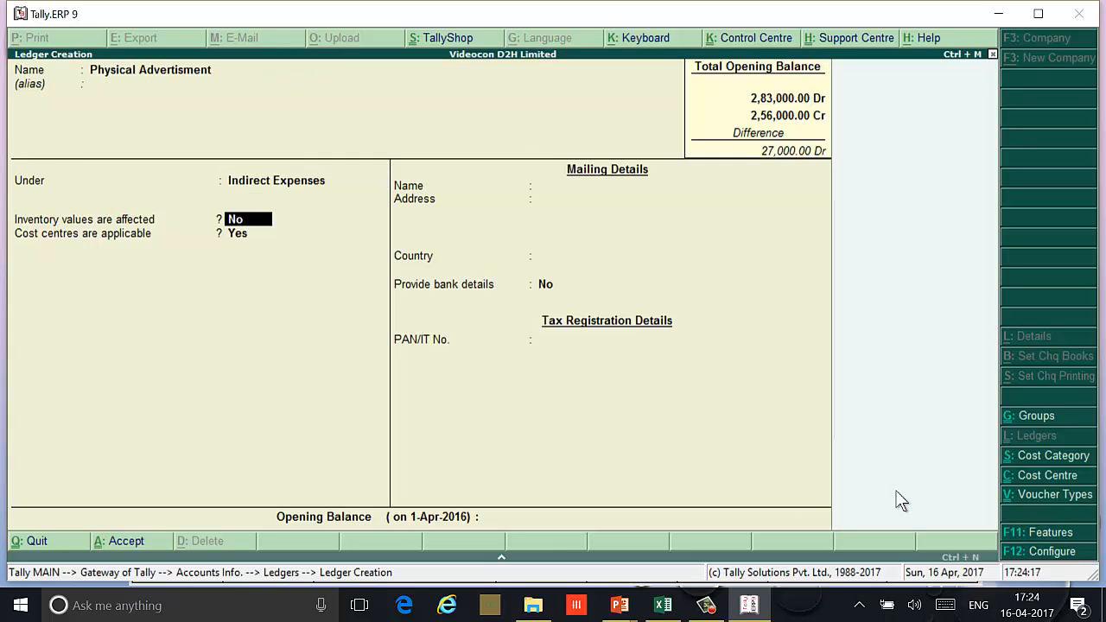
key("Return")
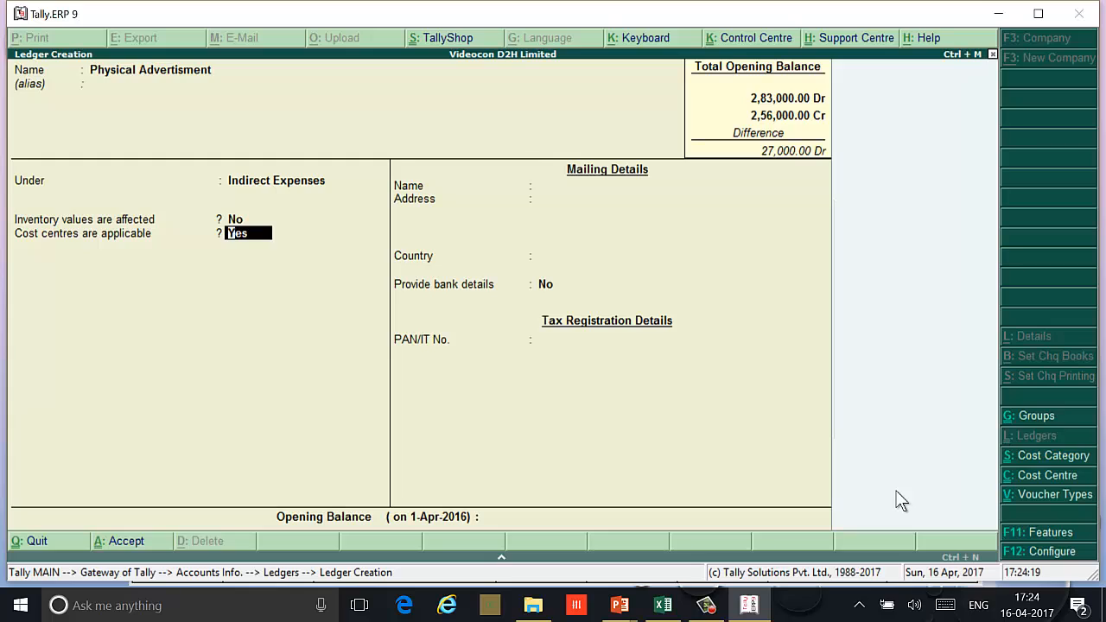
key("Return")
left_click(899, 502)
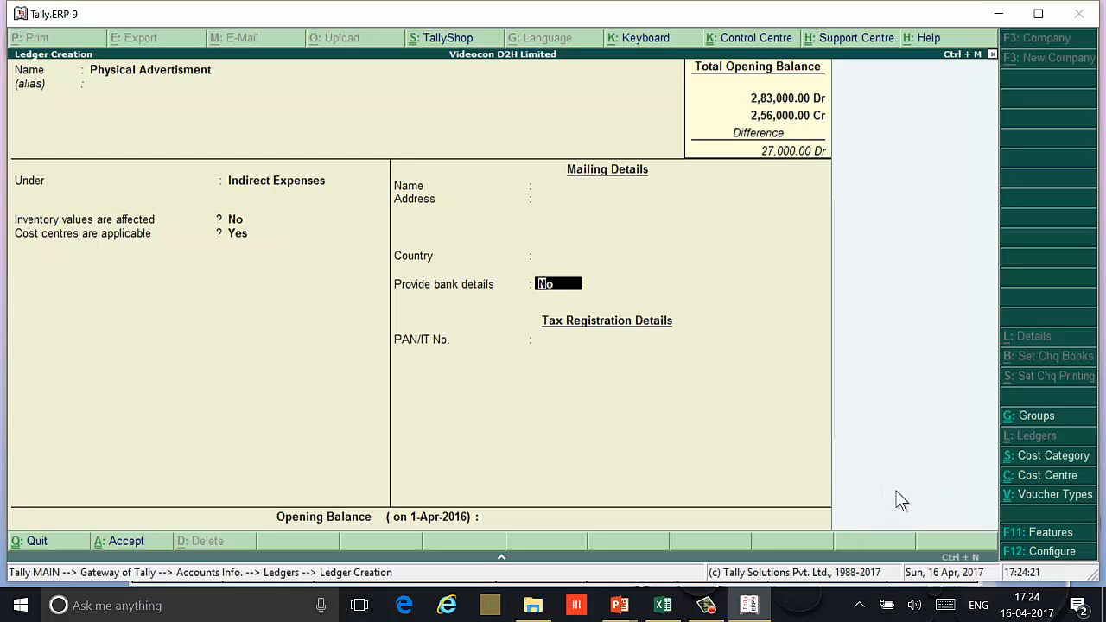
key("ctrl+a")
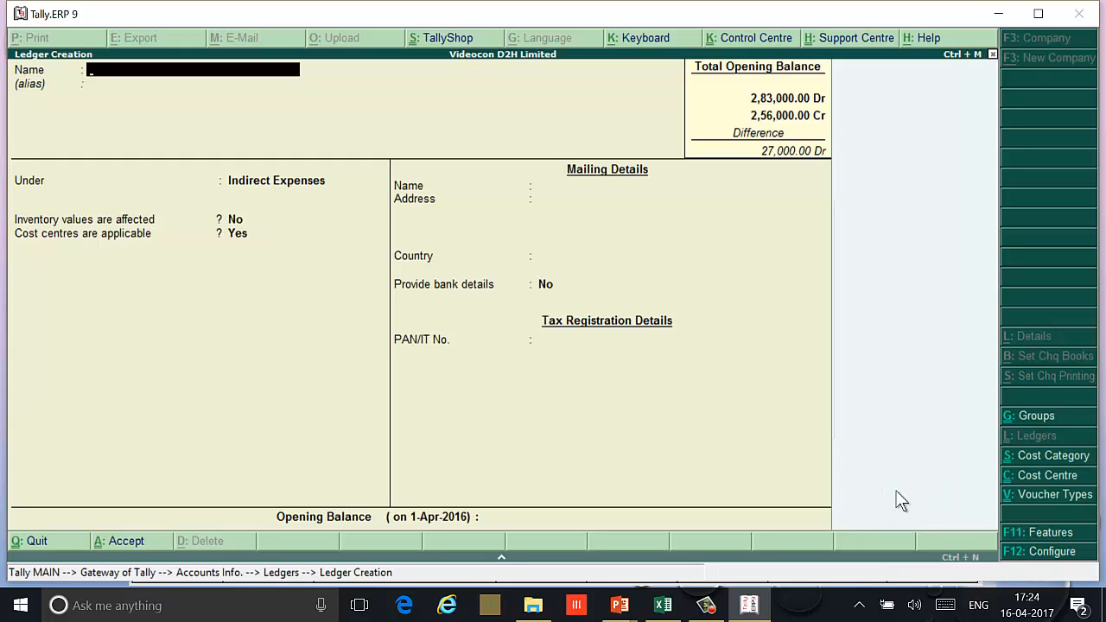
Step: Create a ledger named Digital Advertisment under Indirect Expenses with cost centres applicable
type("Digital")
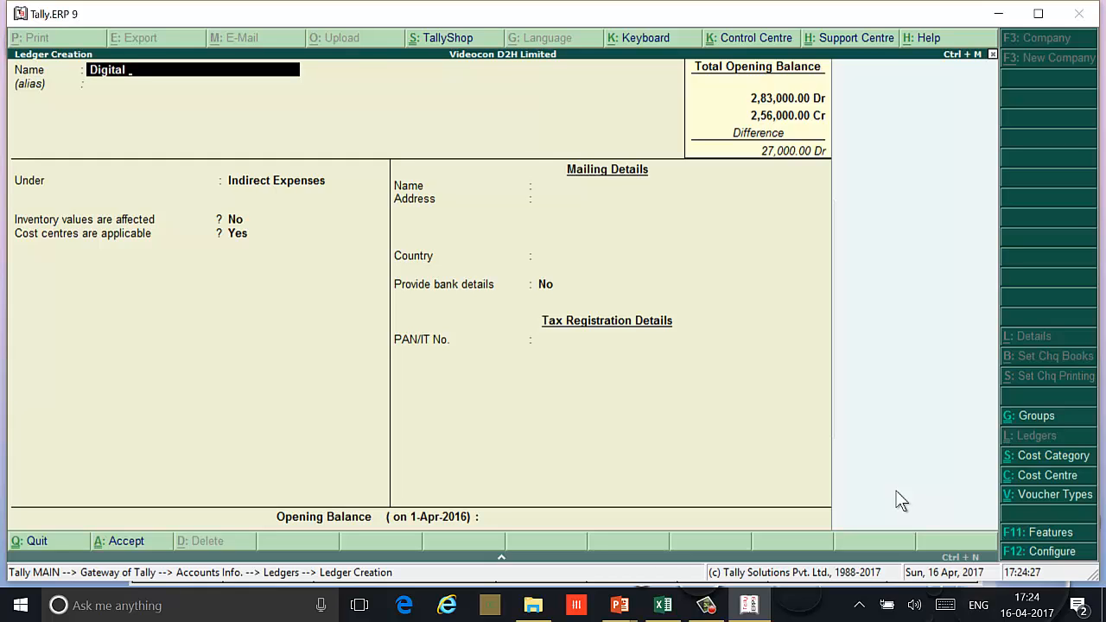
type(" Advertisment")
key("Return")
key("Return")
key("Return")
key("Return")
key("Return")
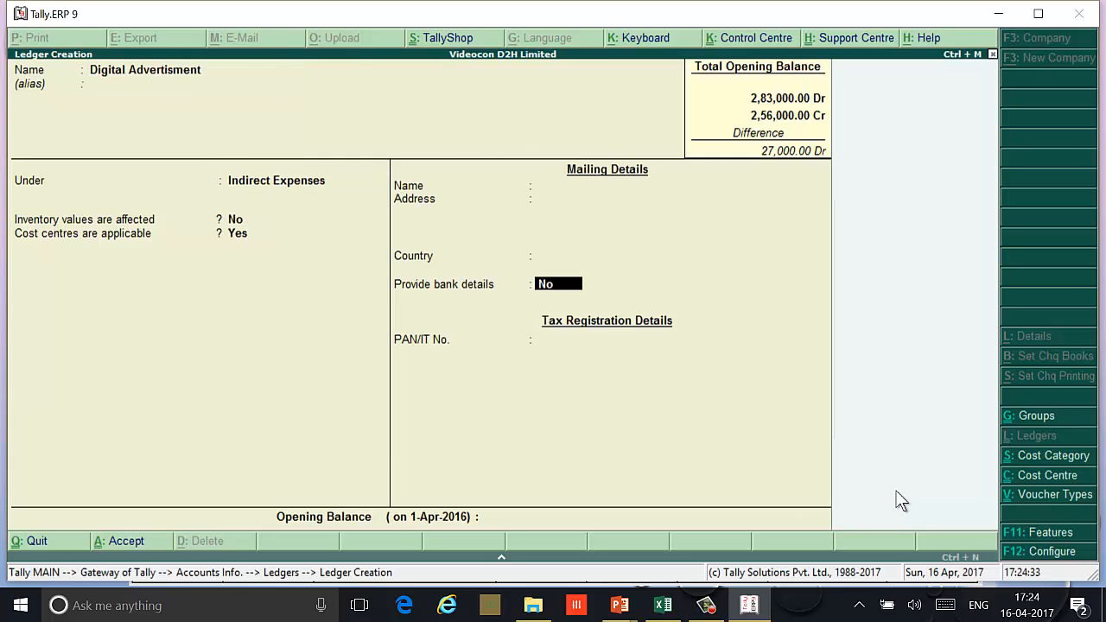
key("Return")
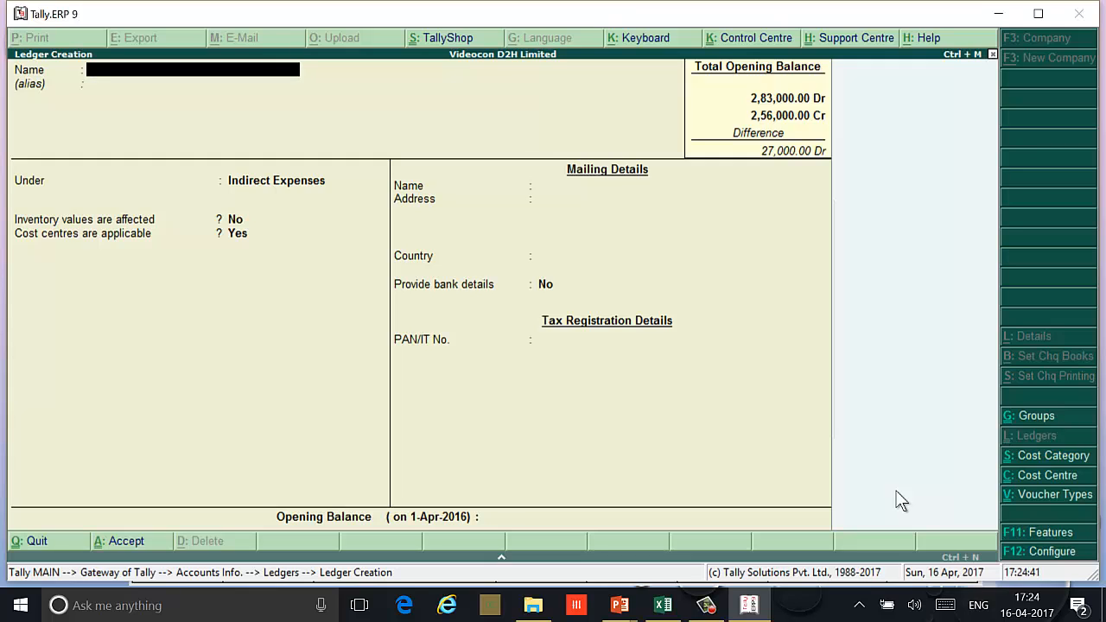
Step: Leave ledger creation and start a payment voucher with cost centre class Not Applicable and Corporation Bank as the account
key("Escape")
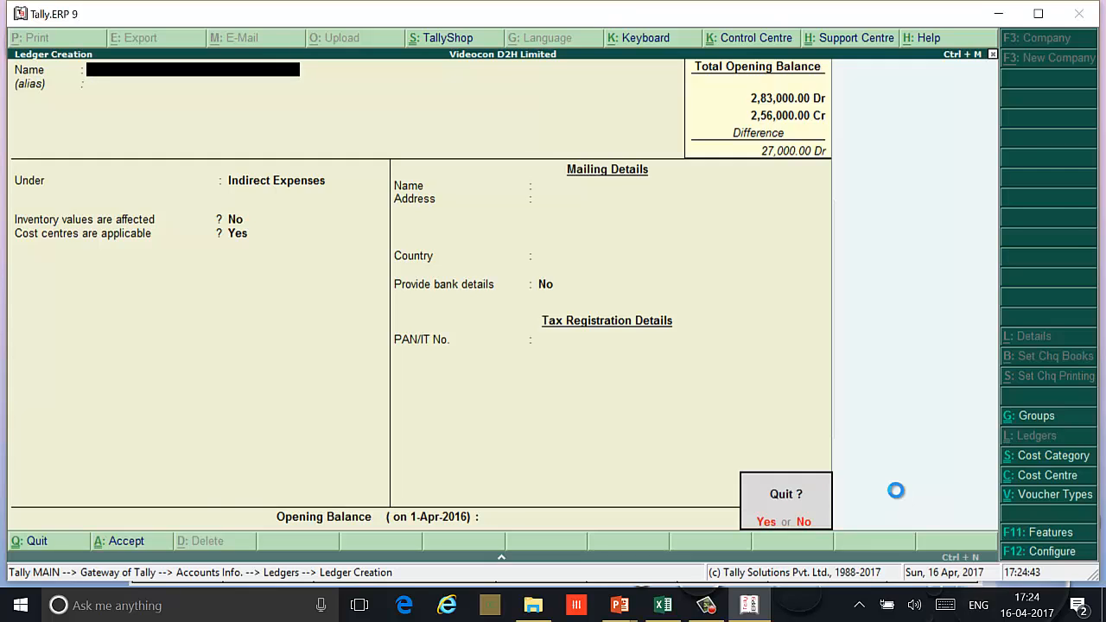
key("y")
key("Escape")
key("Escape")
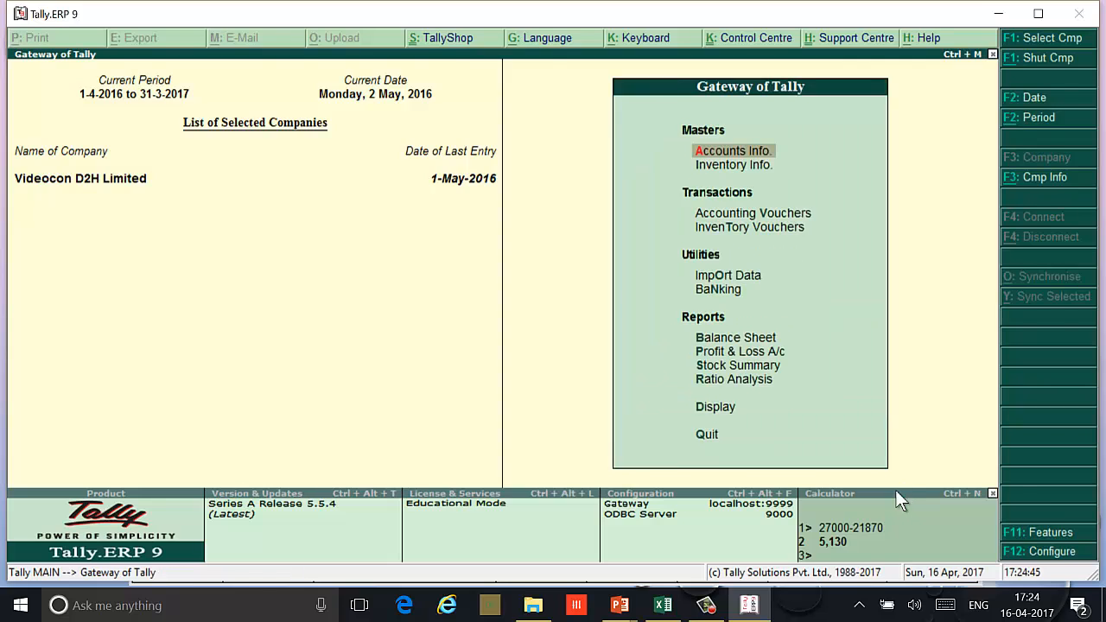
key("v")
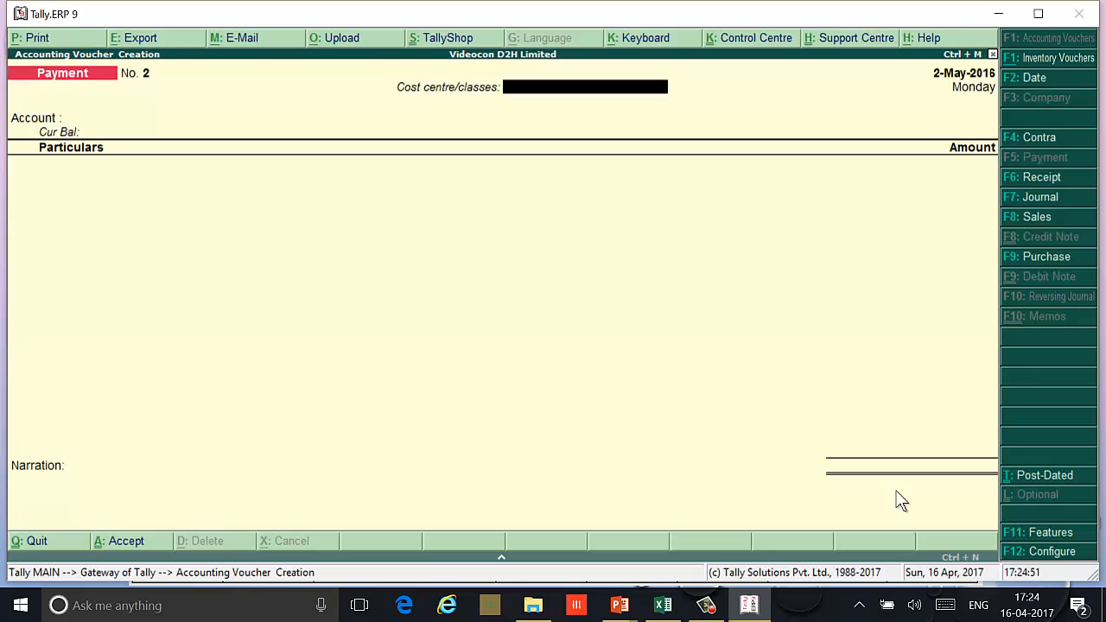
key("Return")
key("Down")
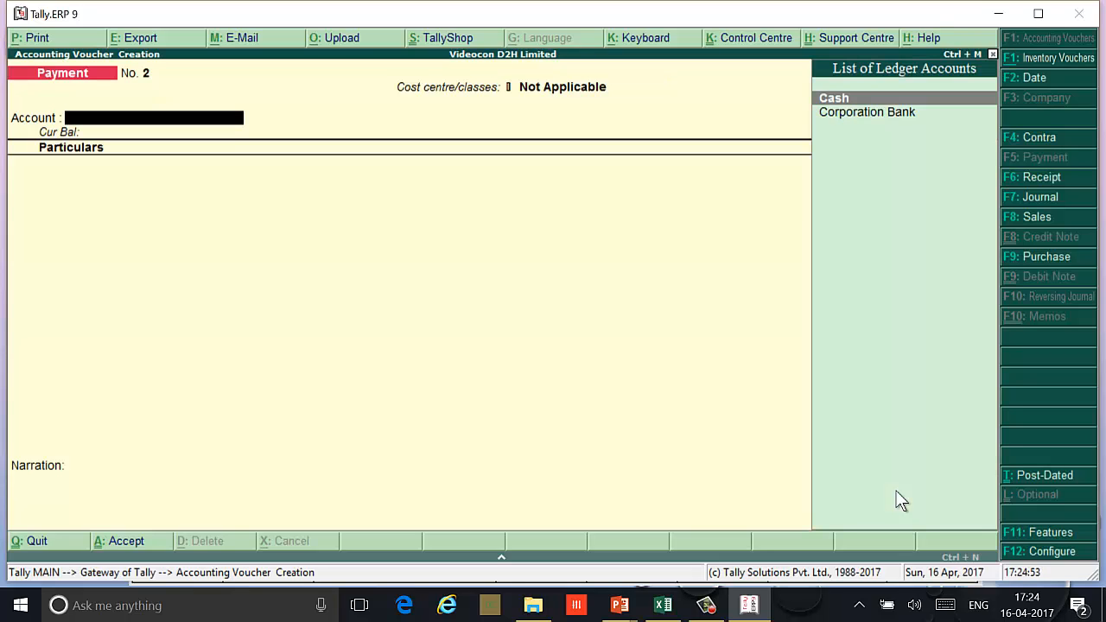
key("Down")
key("Return")
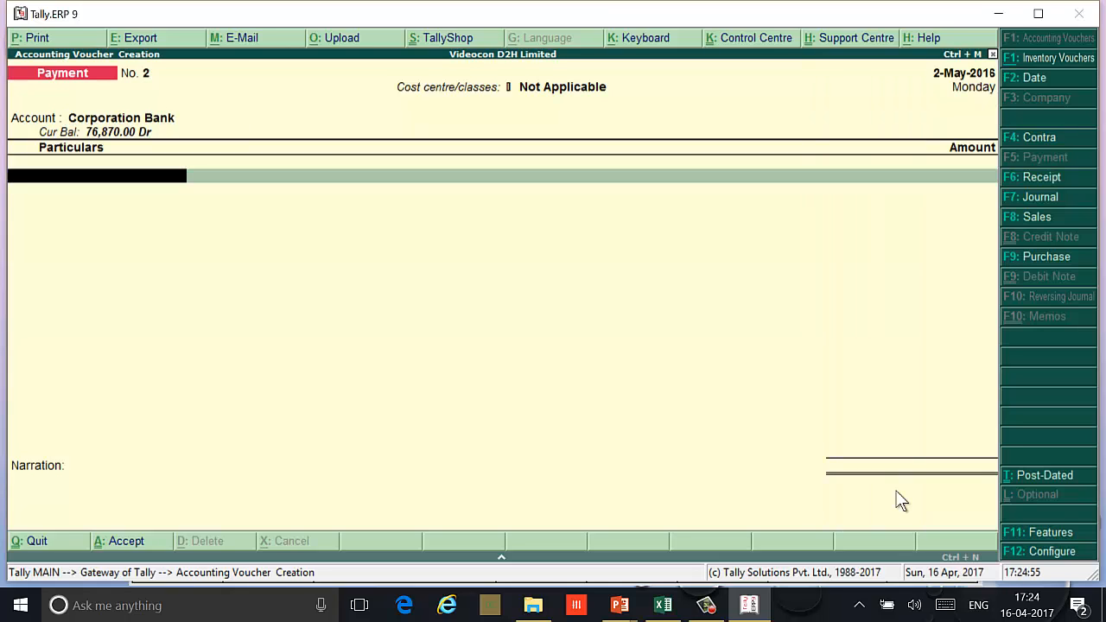
Step: Enter Physical Advertisment as the payment particulars with an amount of 24000, consulting the transaction slide for the figure
type("Ph")
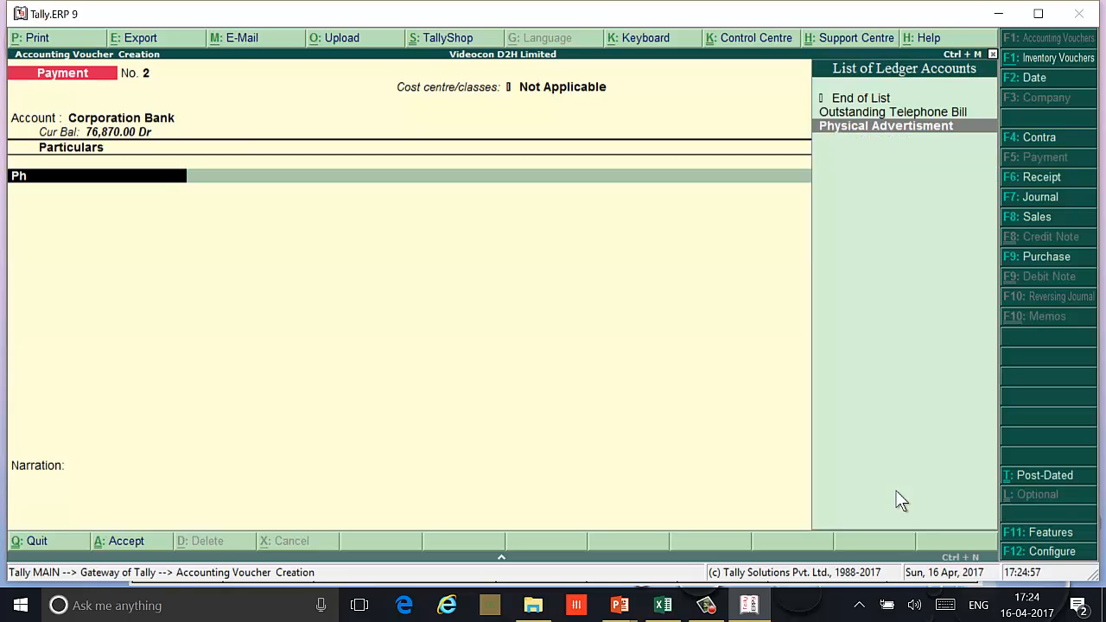
key("Return")
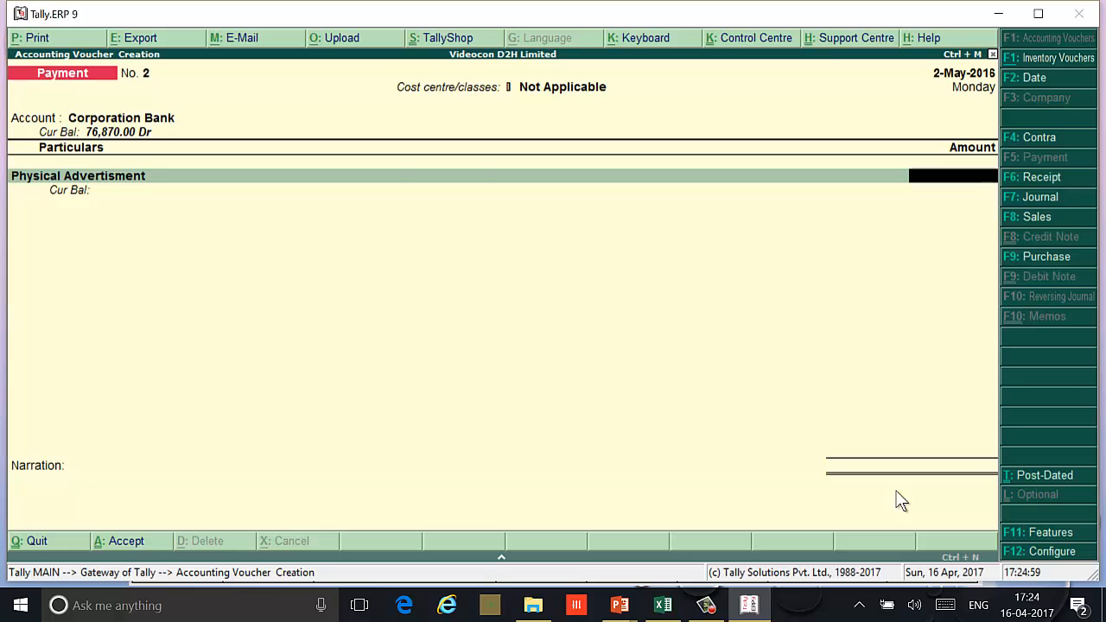
key("alt+Tab")
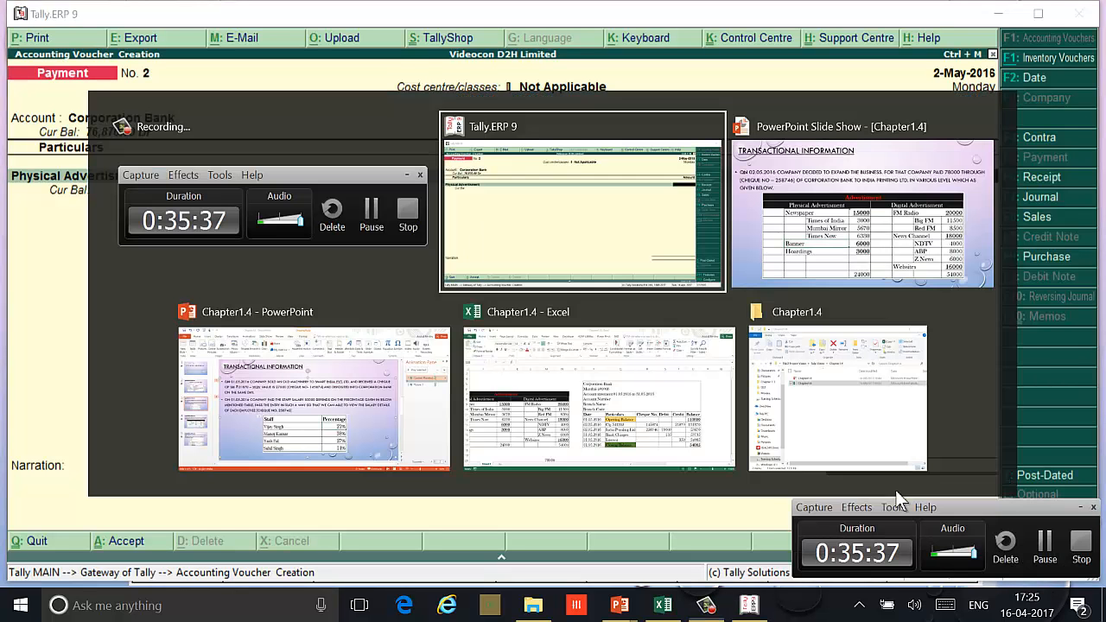
key("alt+Tab")
key("alt+Tab")
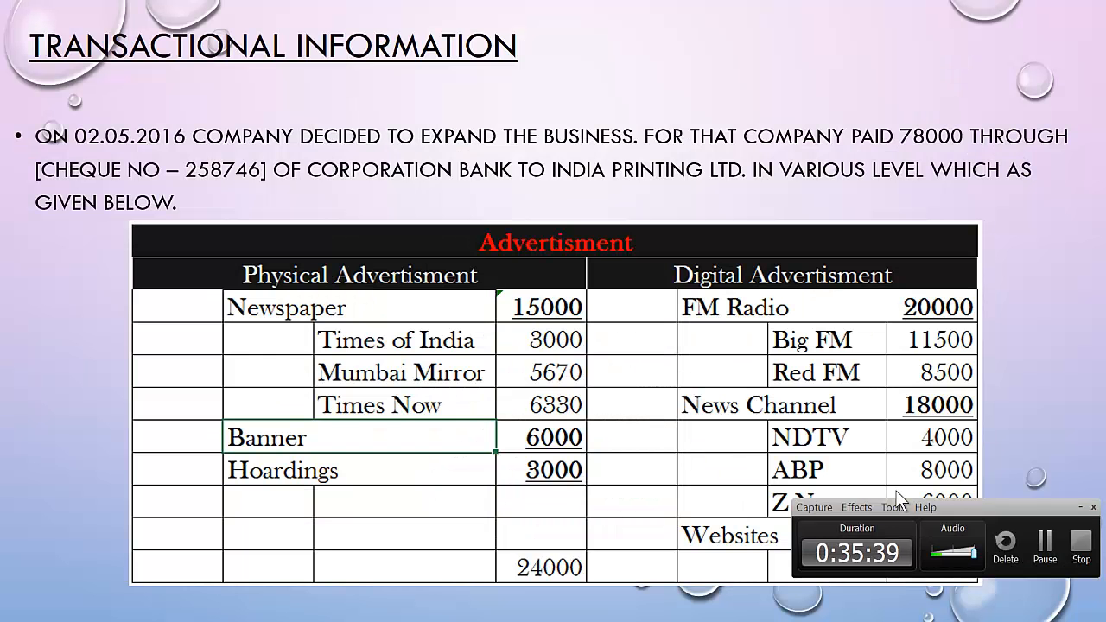
key("alt+Tab")
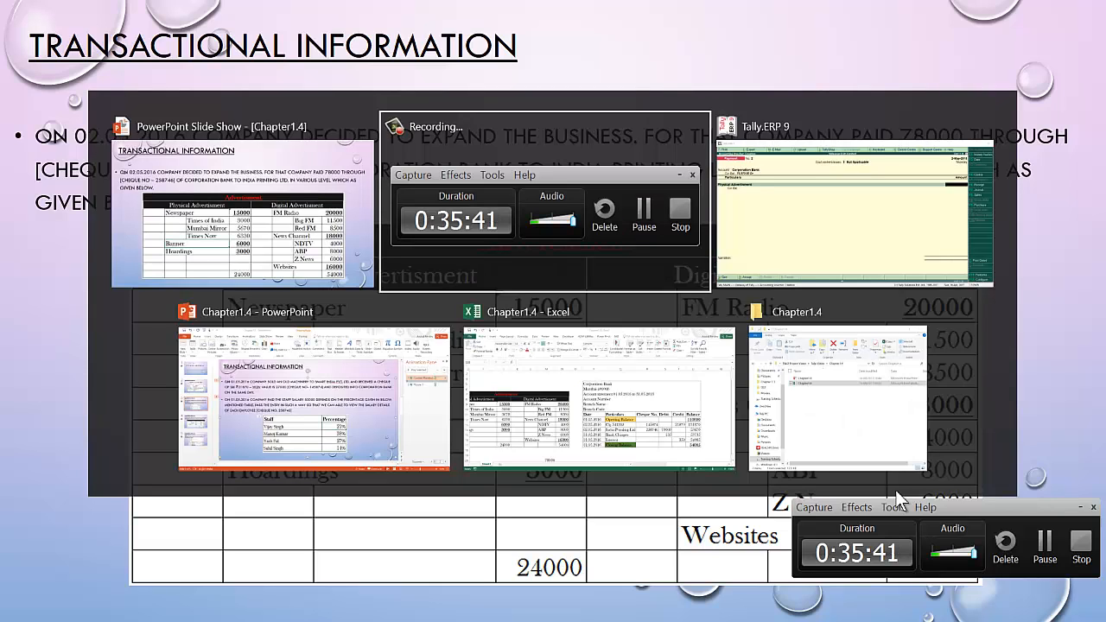
key("Tab")
key("Tab")
key("Tab")
key("Tab")
key("Tab")
key("Tab")
key("Tab")
type("24000")
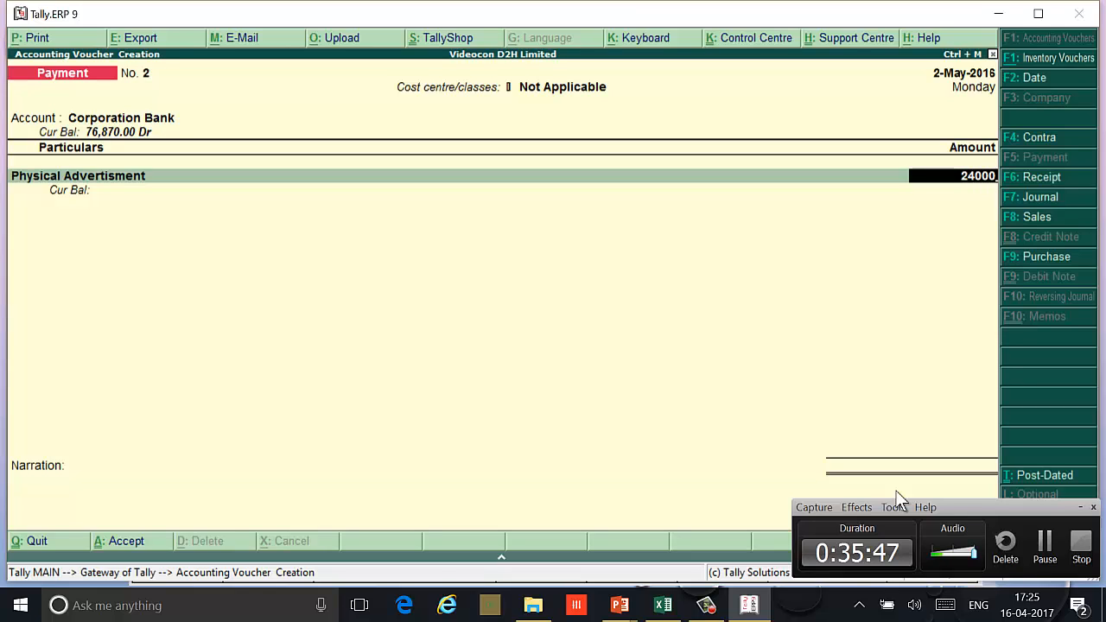
key("Return")
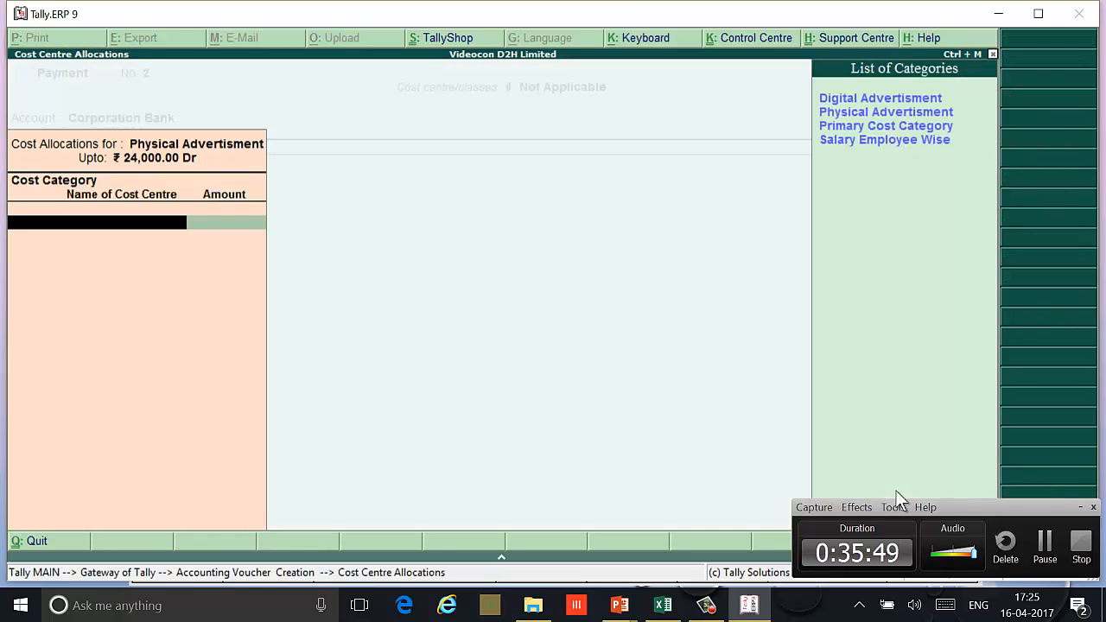
Step: Choose the Physical Advertisment cost category and allocate 3,000 to the Times of India cost centre
key("Down")
key("Return")
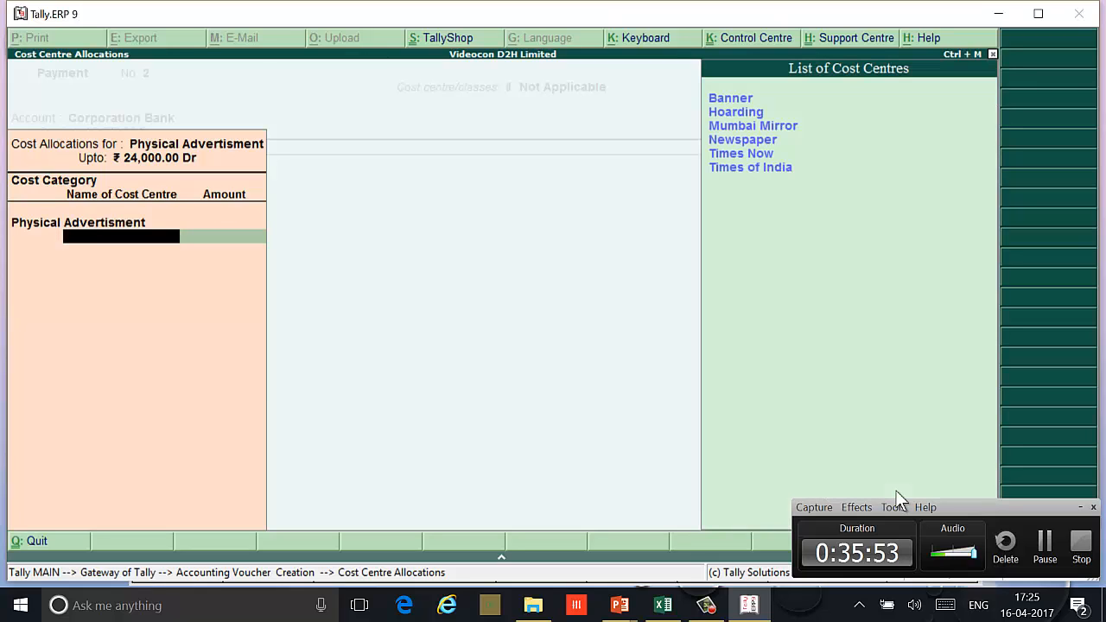
key("Down")
key("Down")
key("Down")
key("Down")
key("Down")
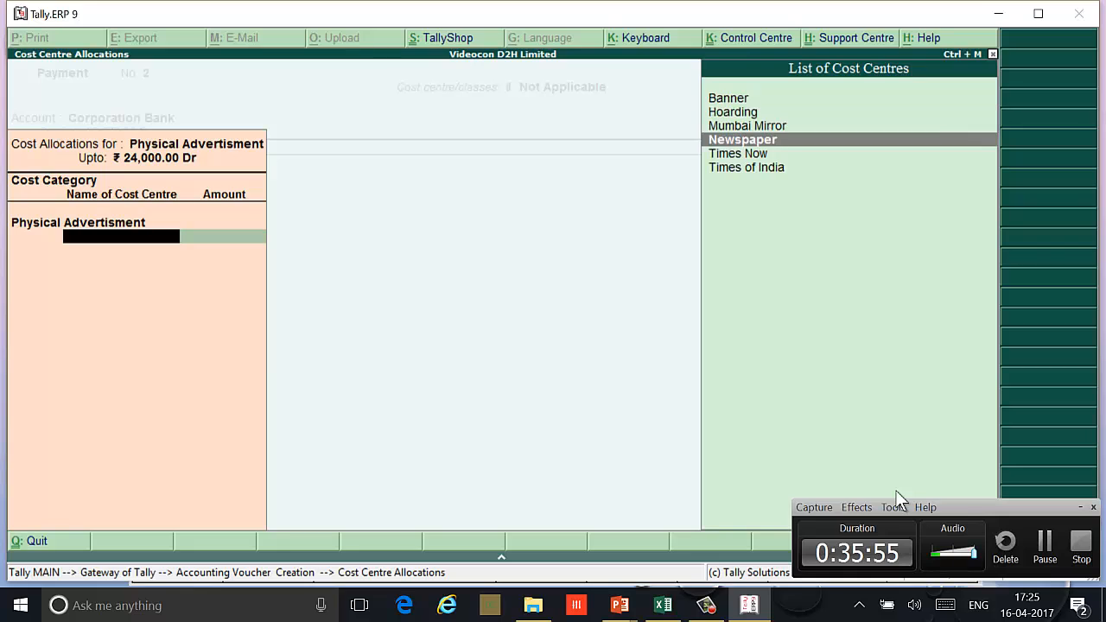
key("Return")
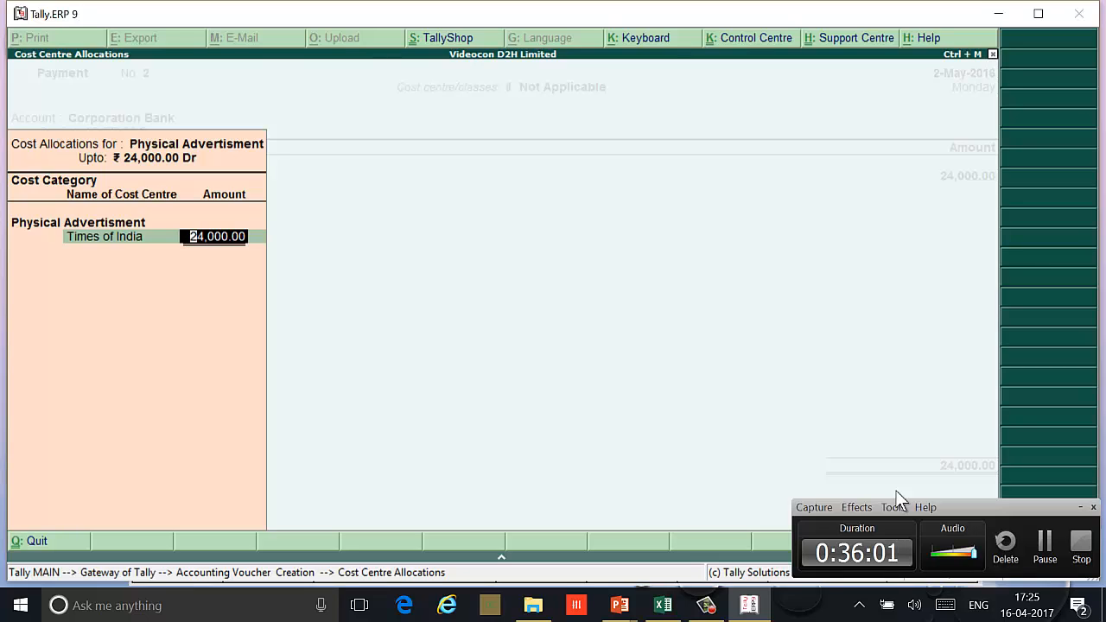
type("3,00")
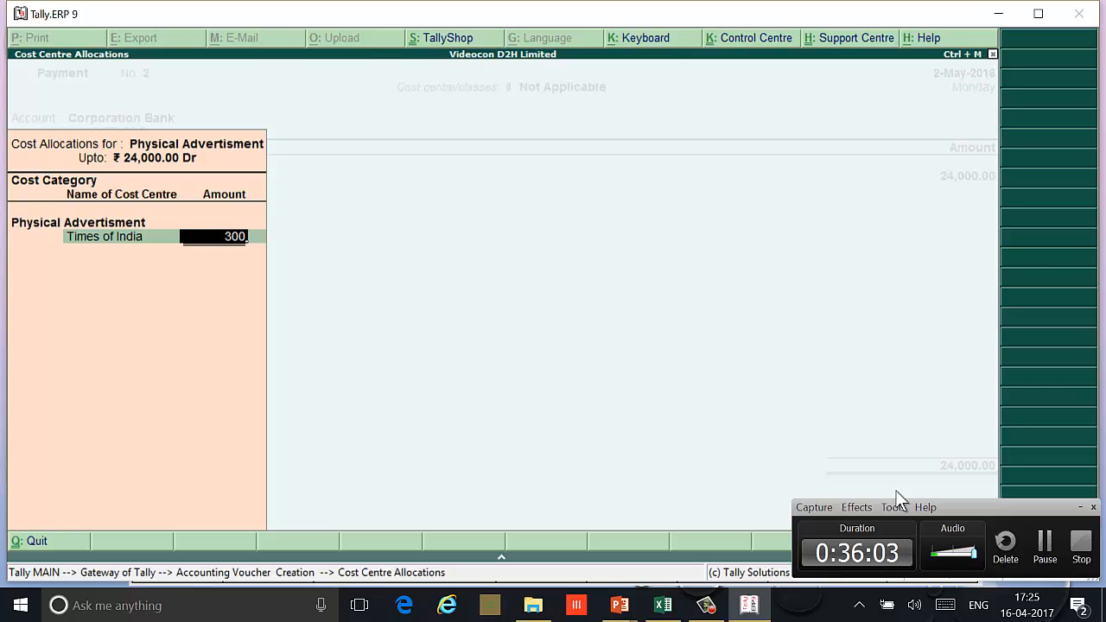
type("0")
key("Return")
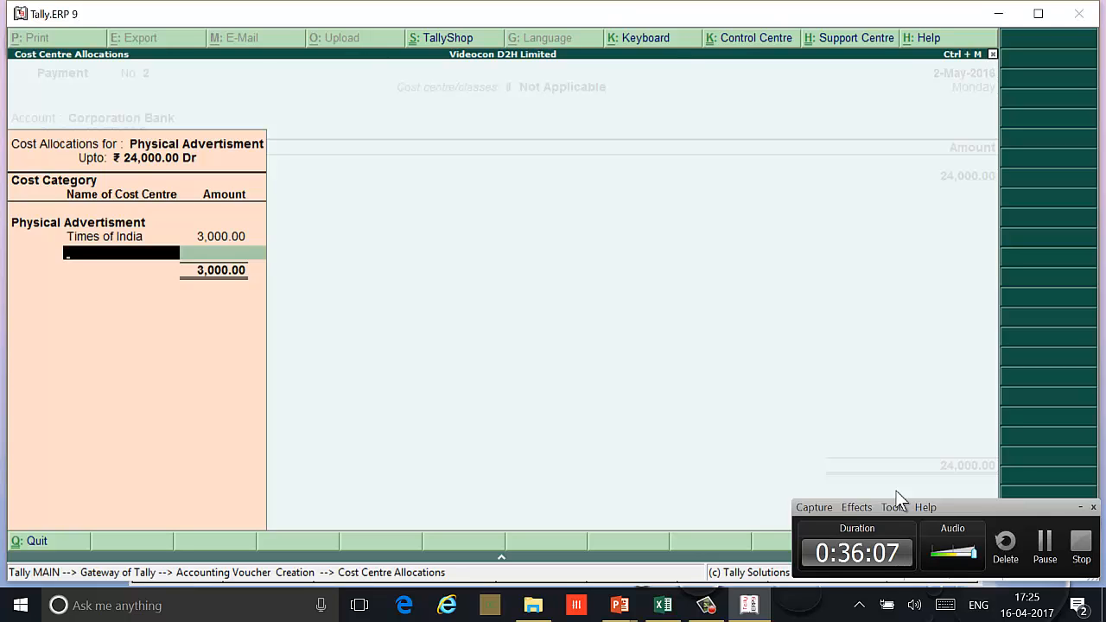
Step: Allocate 5,670 of the physical advertisement amount to the Mumbai Mirror cost centre
type("Mu")
key("Return")
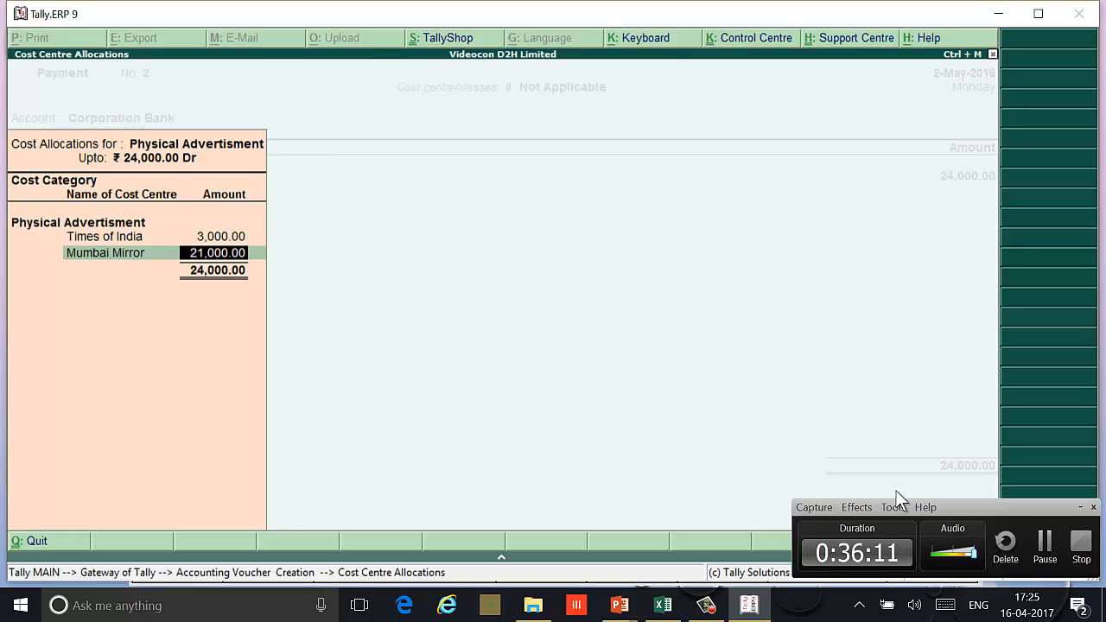
type("5")
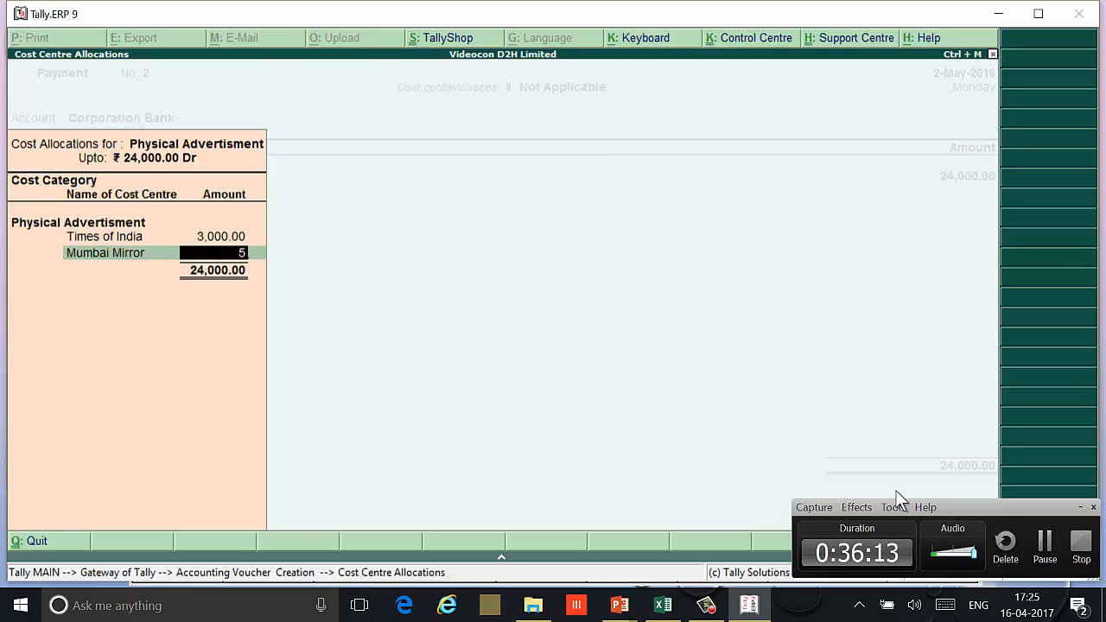
type(",670")
key("Return")
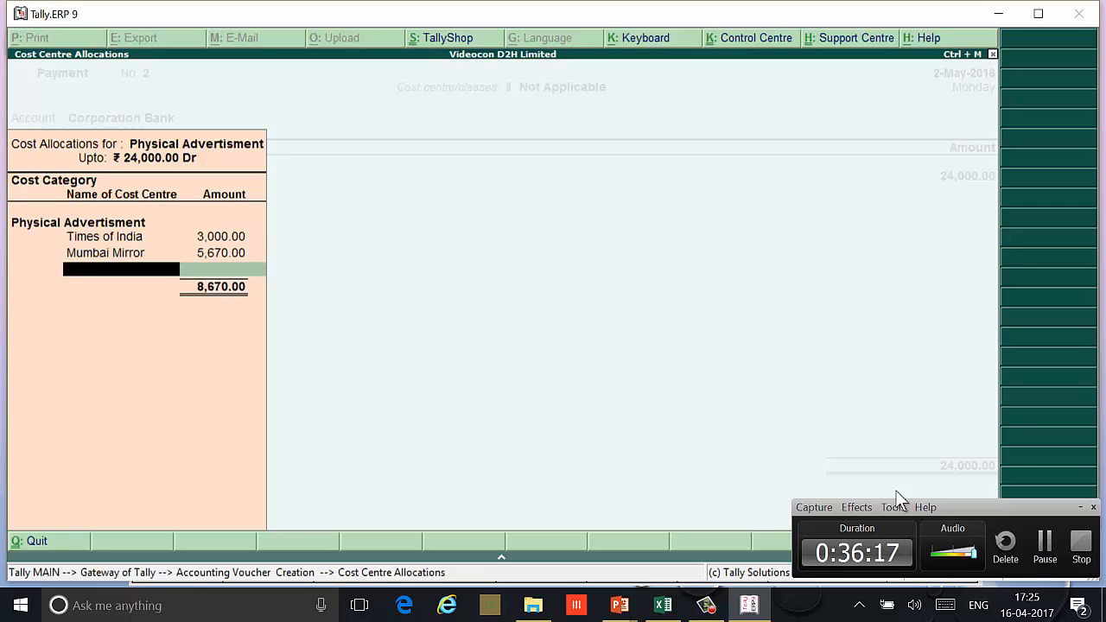
Step: Allocate 6,330 of the physical advertisement amount to the Times Now cost centre
type("T")
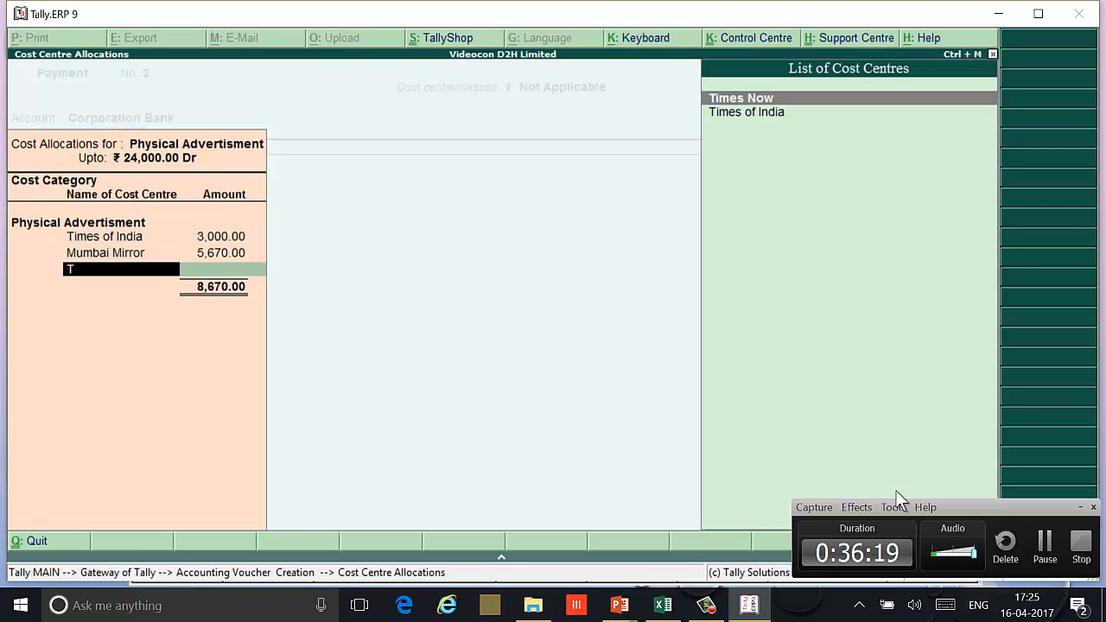
key("Return")
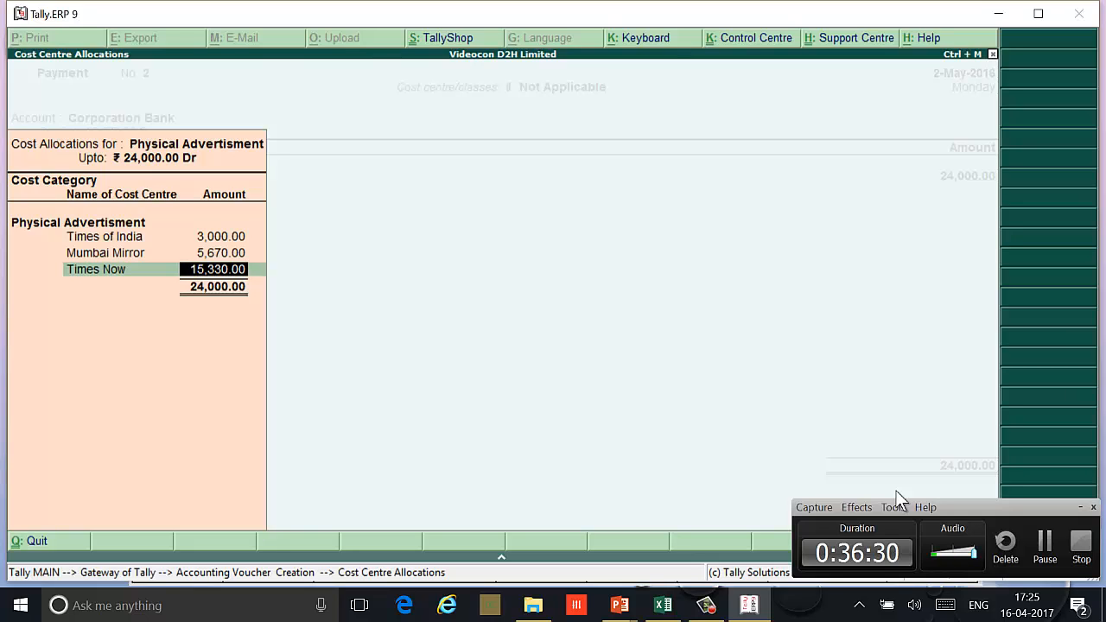
type("6,")
type("330")
key("Return")
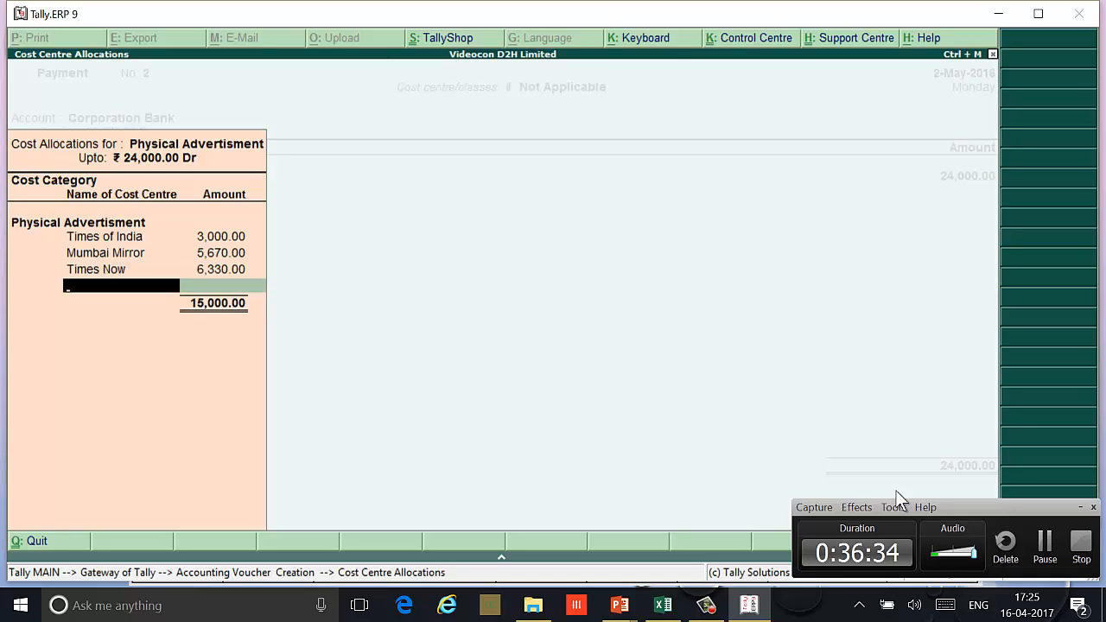
Step: Allocate 6,000 of the physical advertisement amount to the Banner cost centre and 3,000 to Hoarding, completing the allocation
type("B")
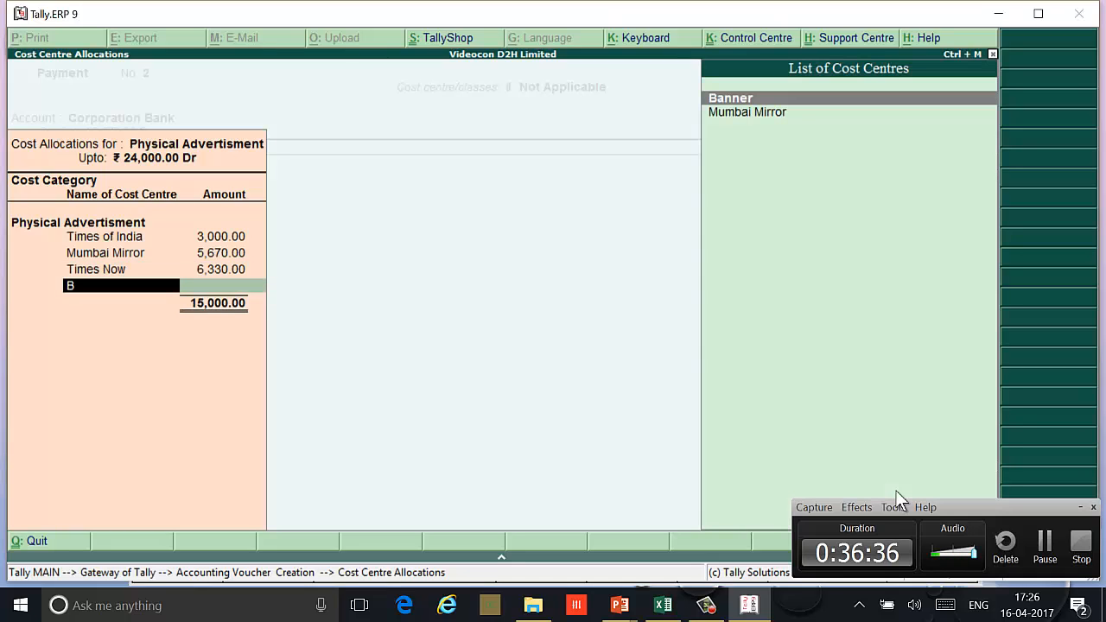
key("Return")
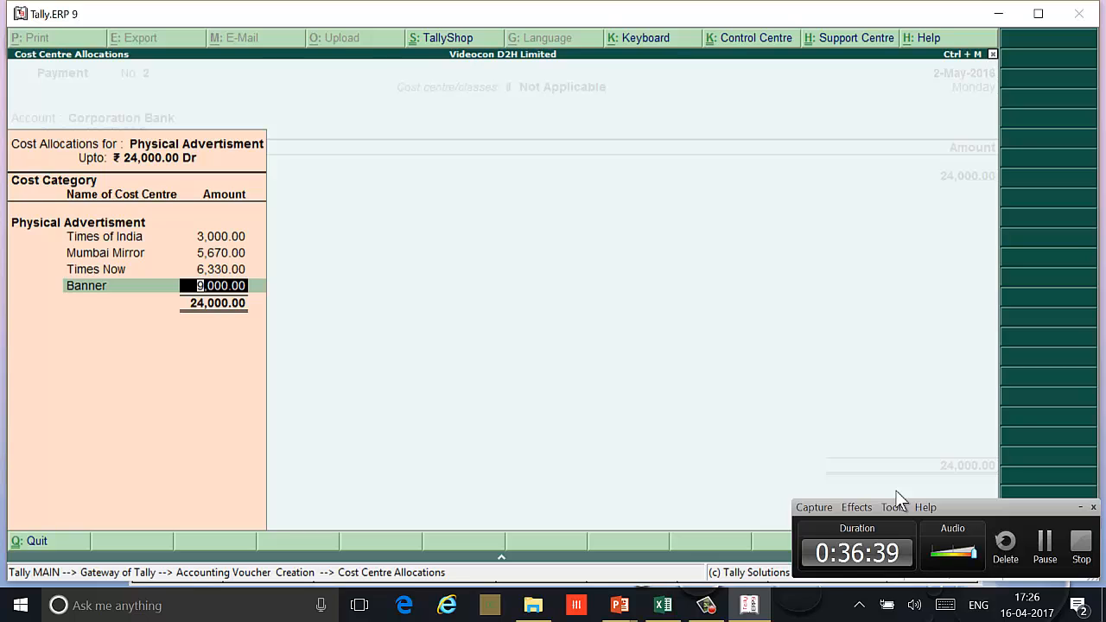
type("6000")
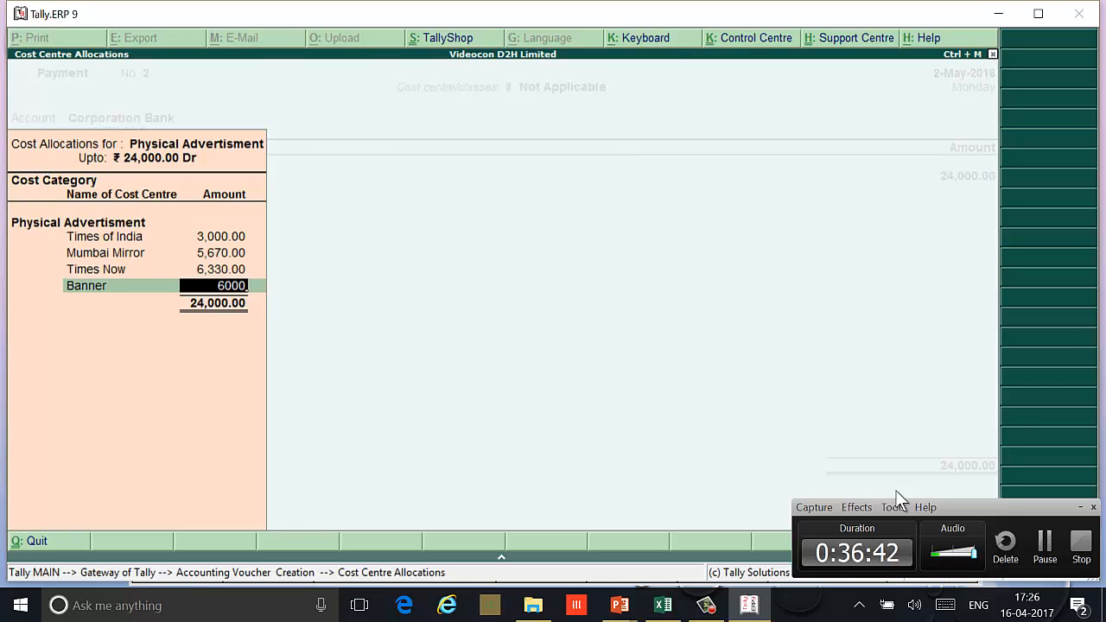
key("Return")
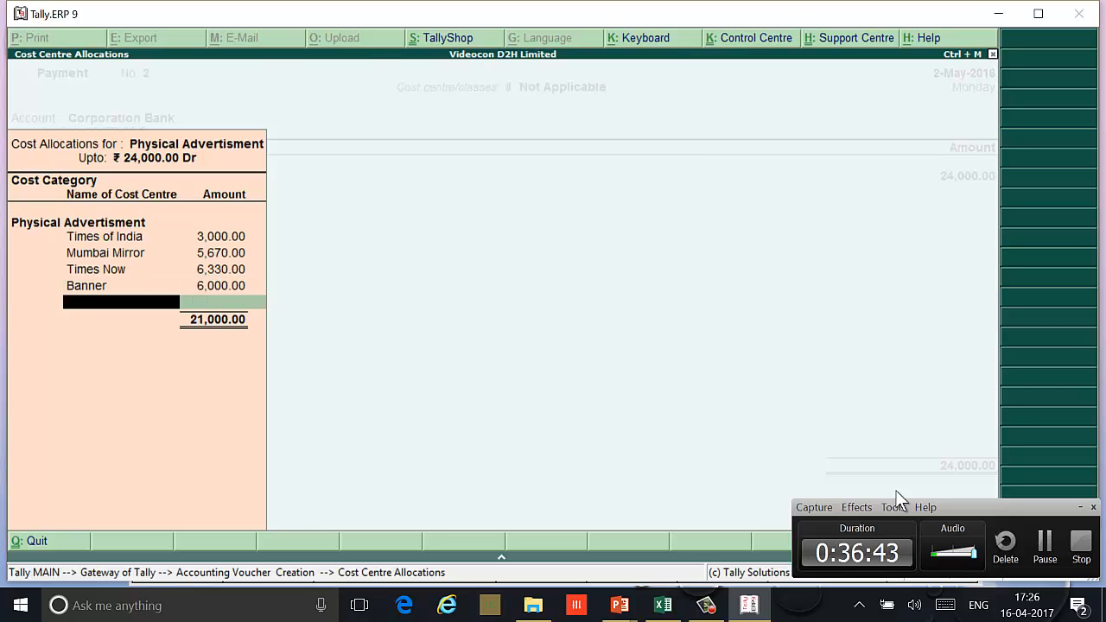
type("H")
key("Return")
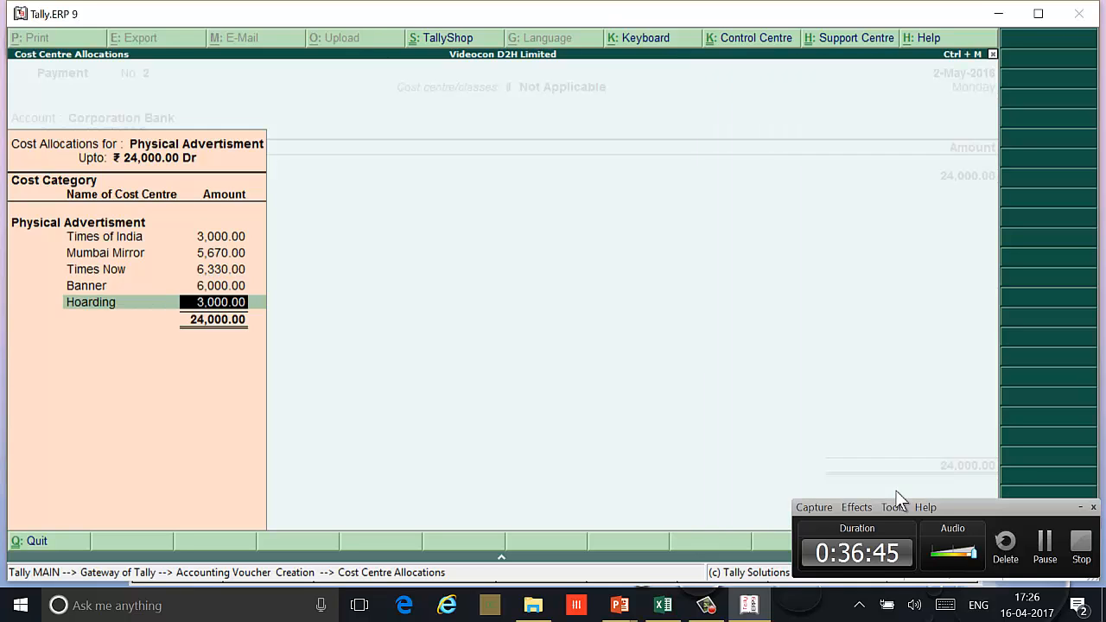
key("Return")
key("Return")
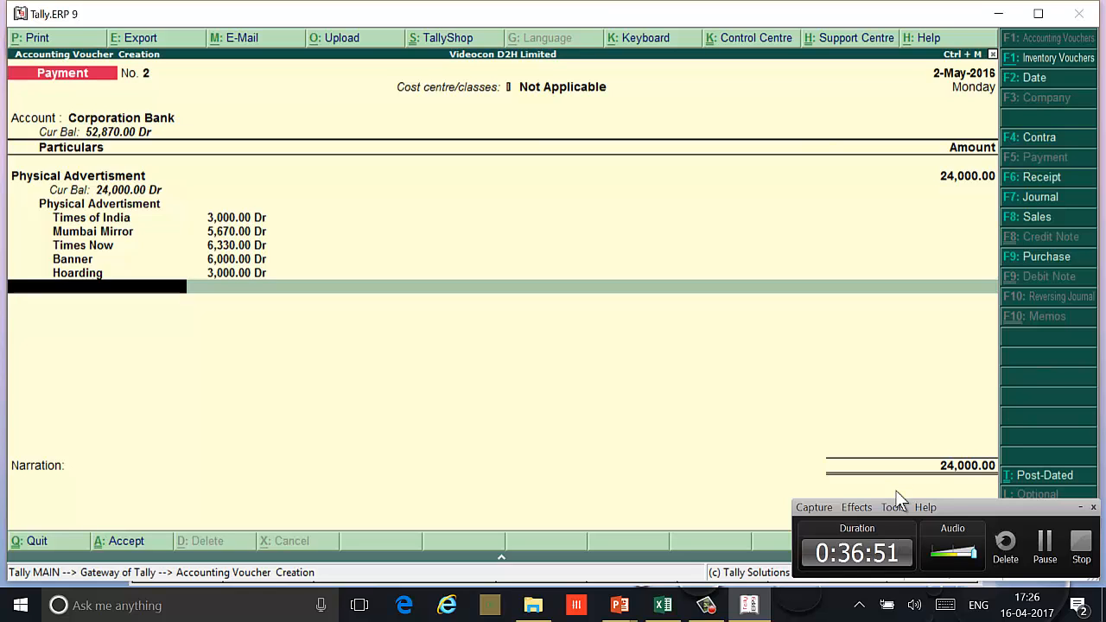
Step: Add Digital Advertisment as the second payment particular with an amount of 54,000, consulting the transaction slide for the figure
type("Digital Advertisment")
key("Return")
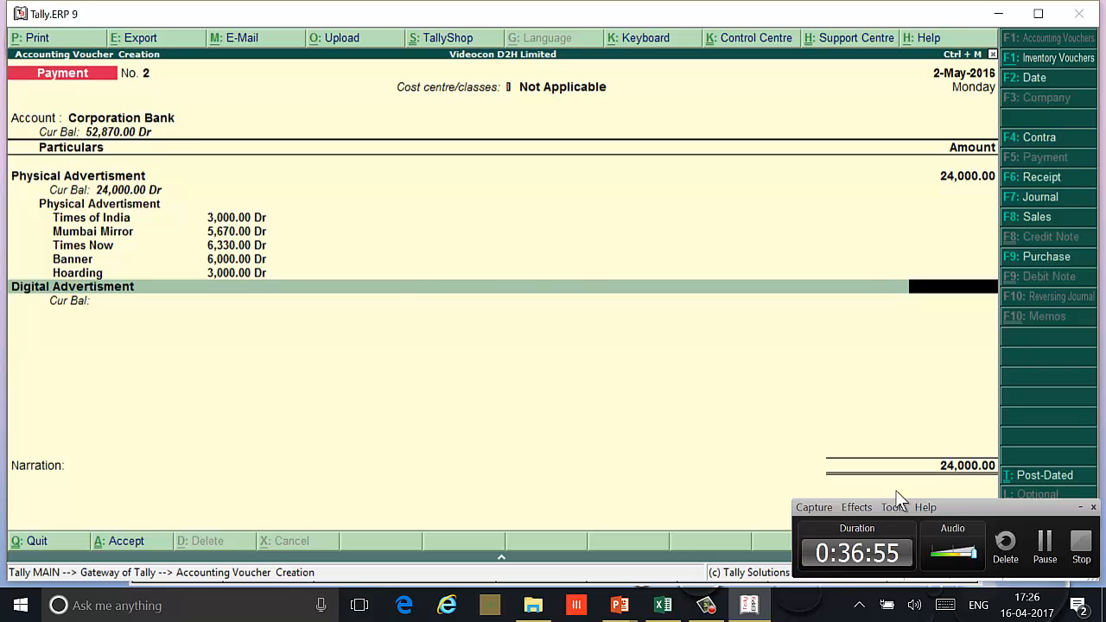
key("alt+Tab")
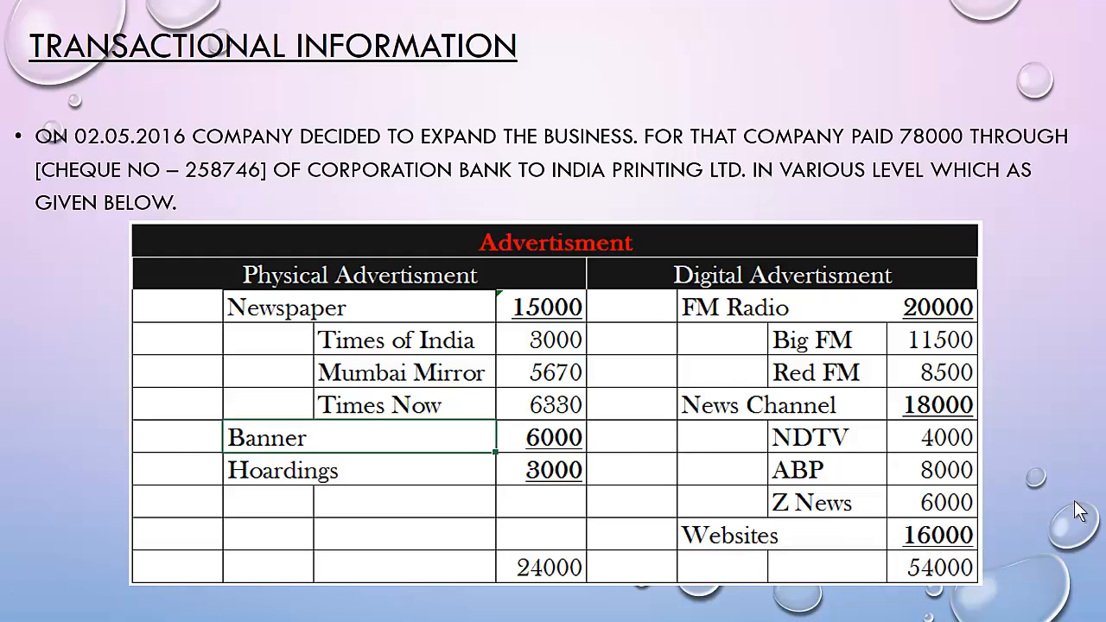
key("alt+Tab")
key("alt+Tab")
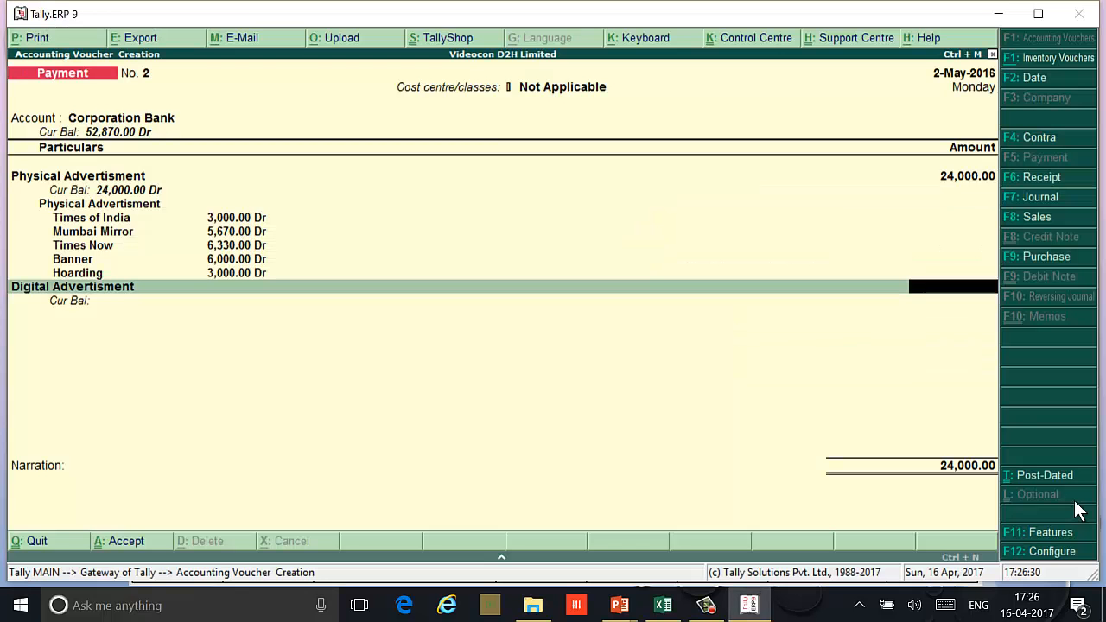
type("54,")
type("000")
key("Return")
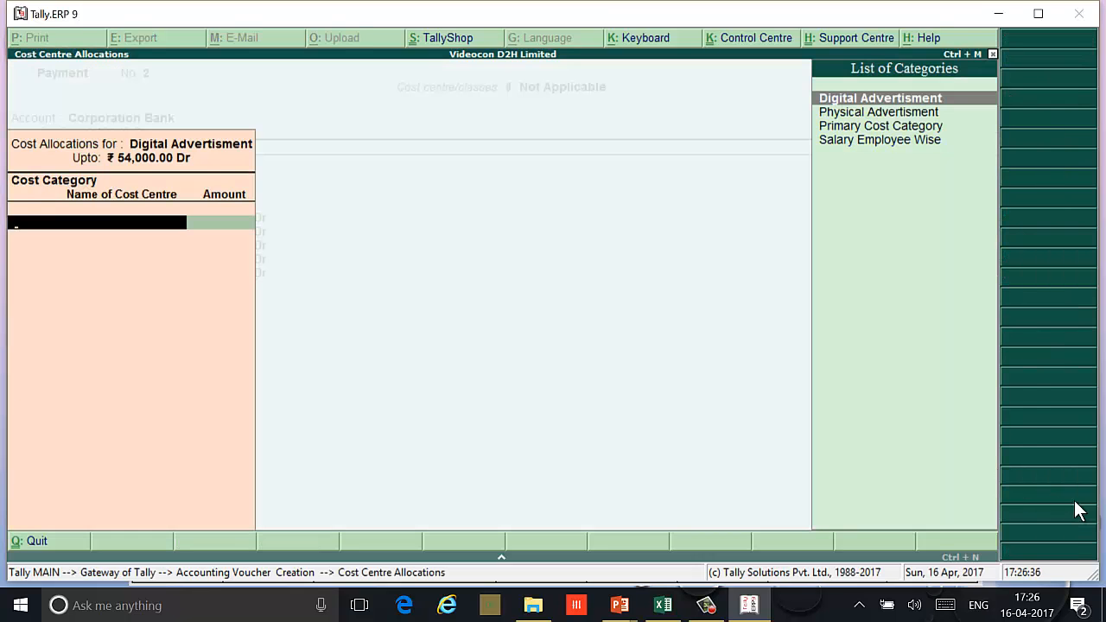
Step: Under the Digital Advertisment cost category, allocate 11,500 to the Big FM cost centre and 8,500 to Red FM
key("Return")
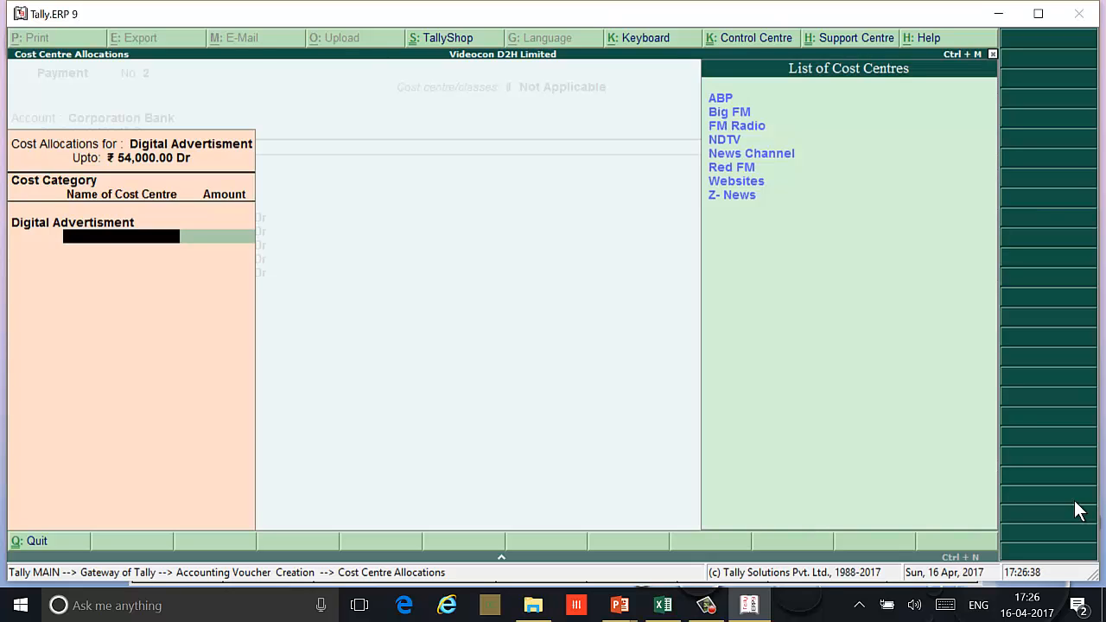
type("b")
key("Return")
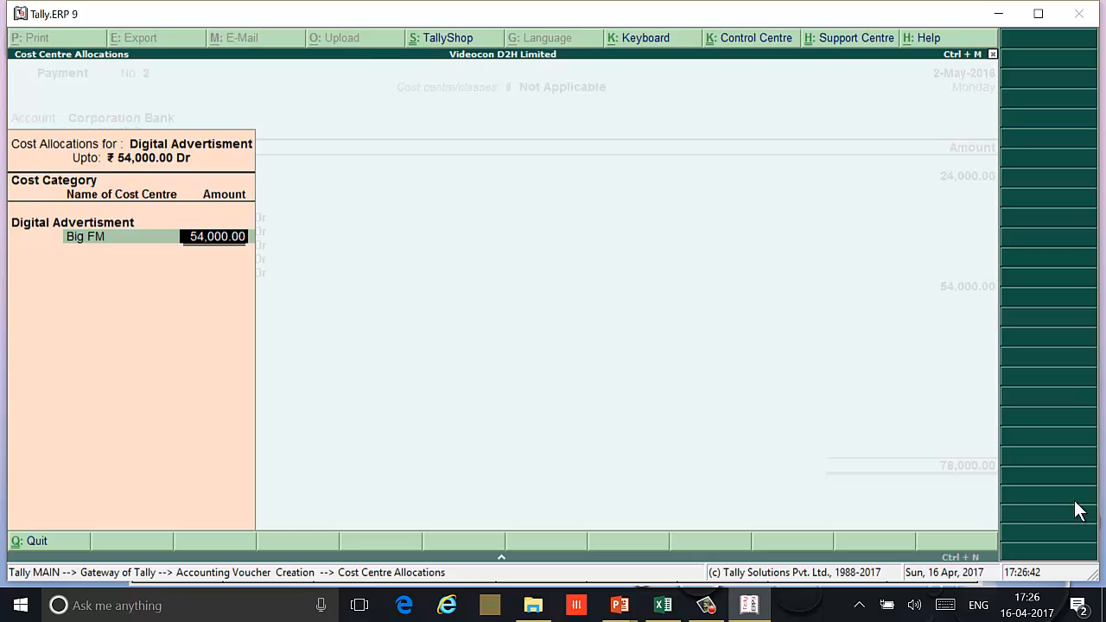
type("11500")
key("Return")
type("R")
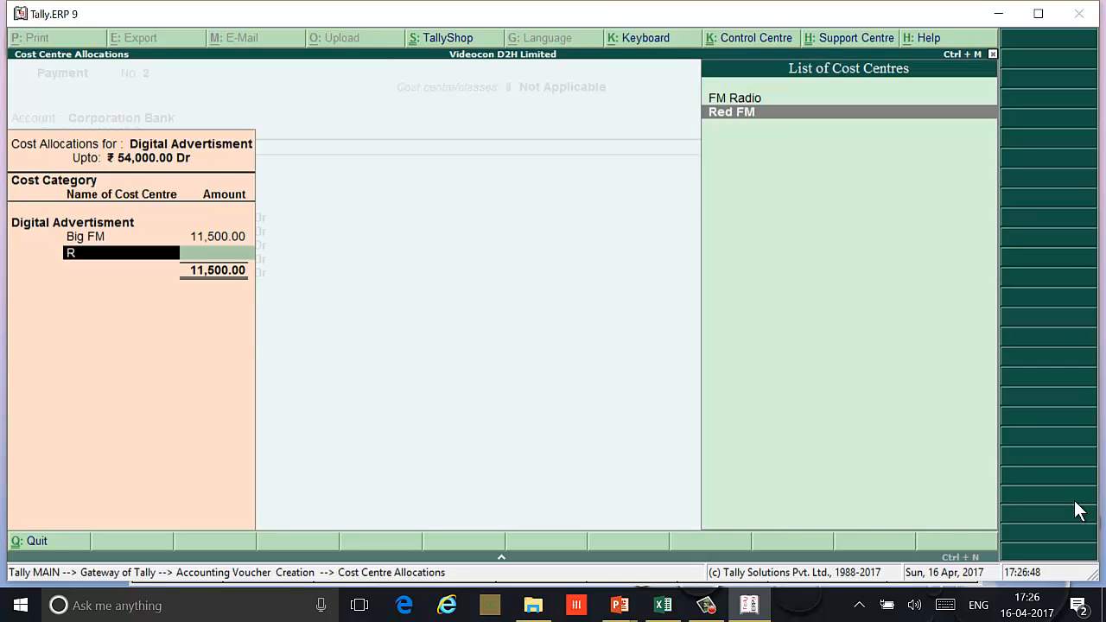
key("Return")
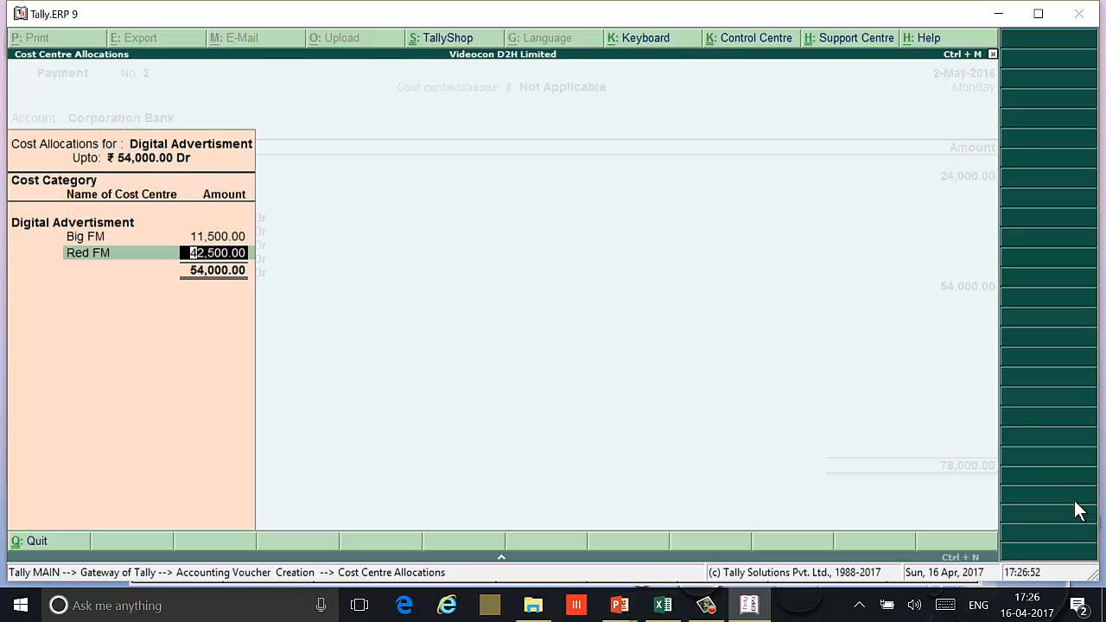
type("8,500")
key("Return")
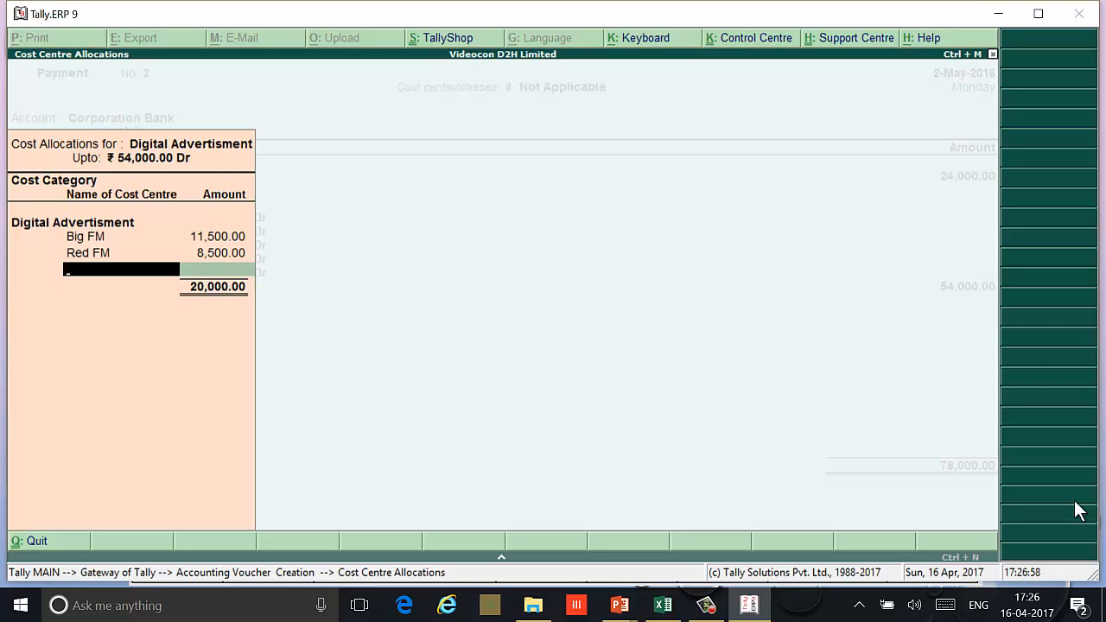
Step: Allocate 4,000 of the digital advertisement amount to the NDTV cost centre and 8,000 to ABP
type("N")
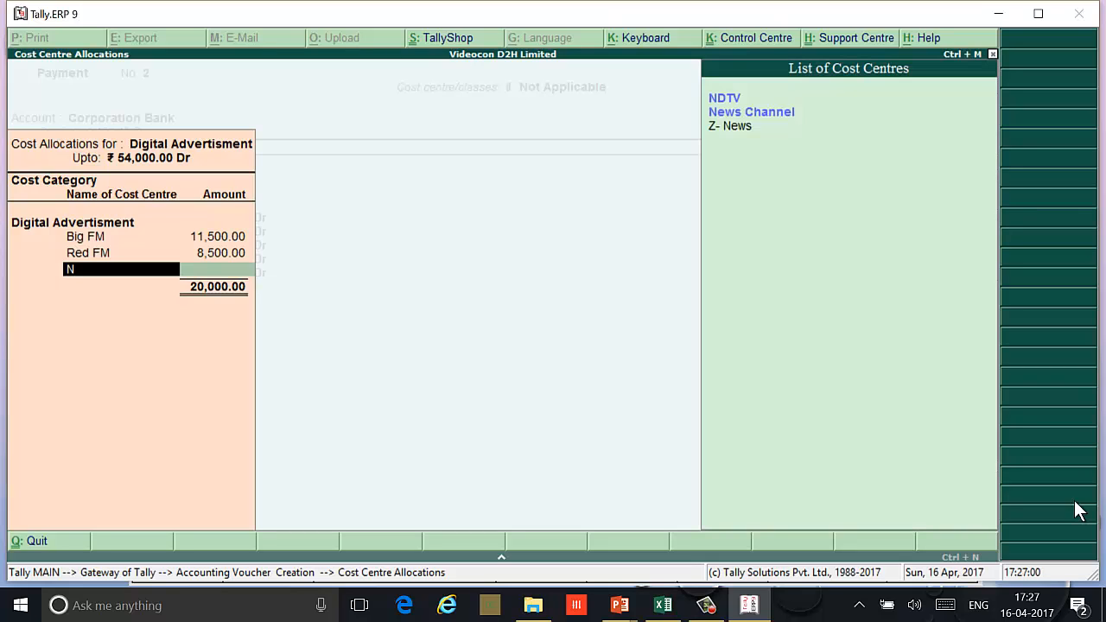
key("Return")
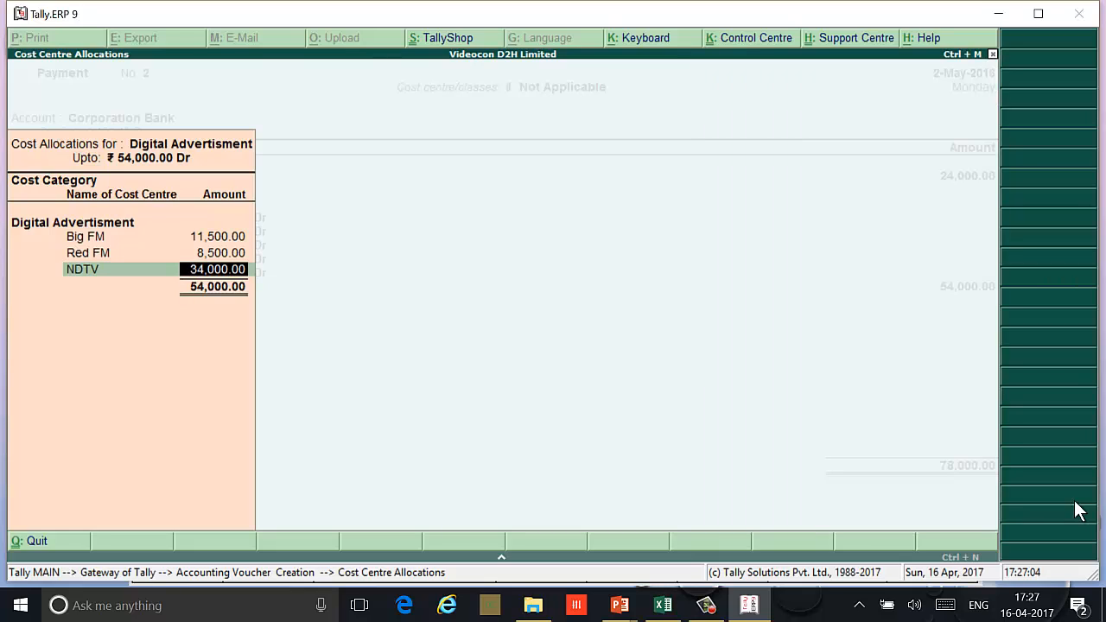
type("4,00")
type("0")
key("Return")
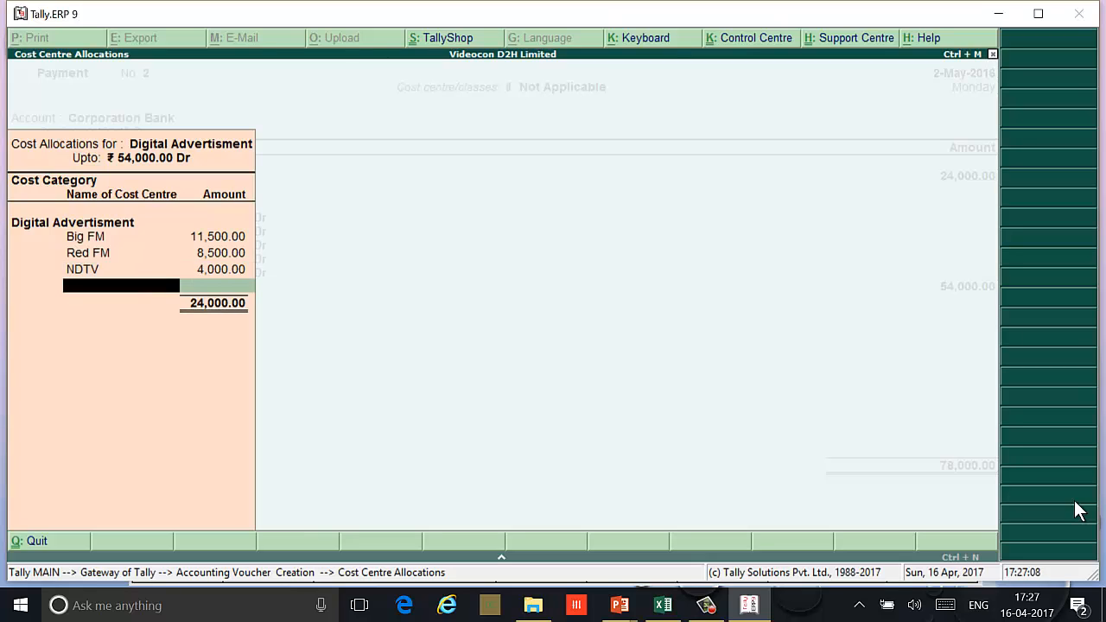
type("A")
key("Return")
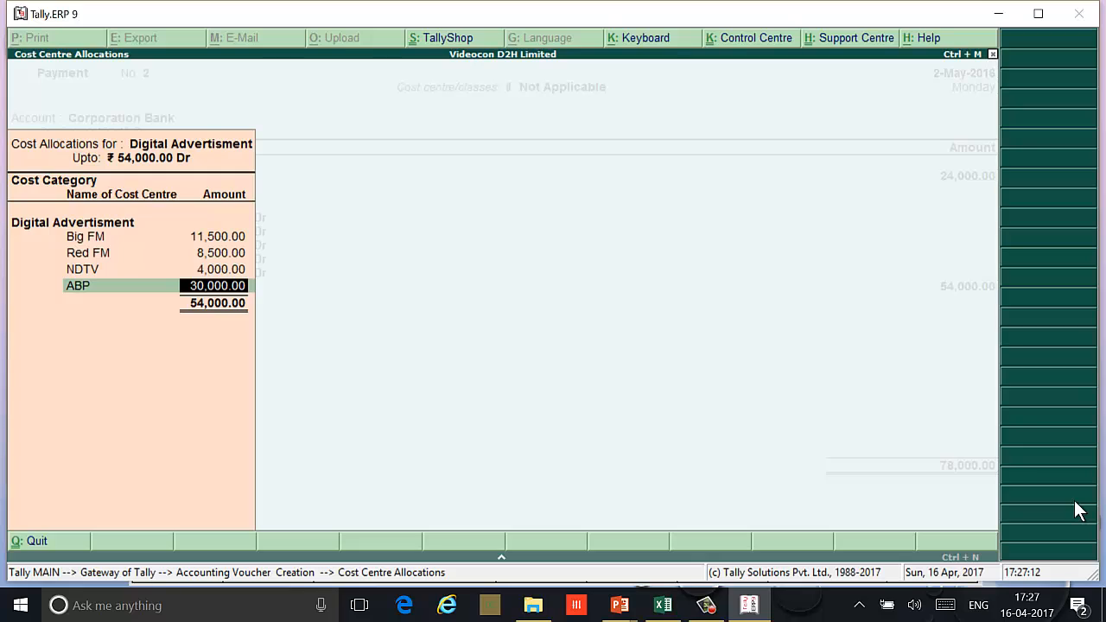
type("8000")
key("Return")
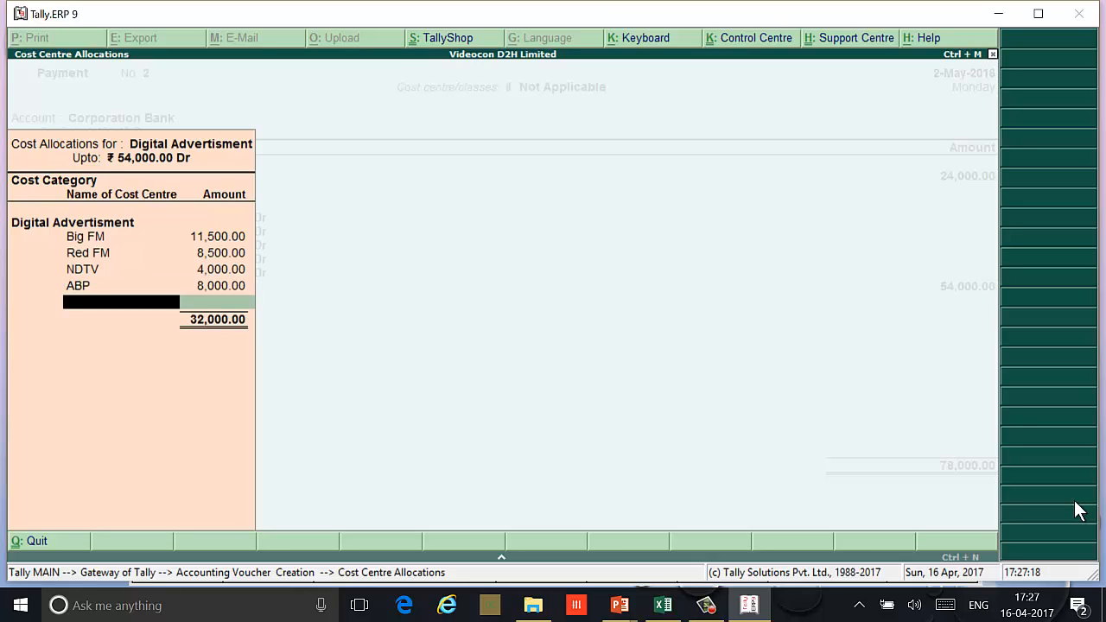
Step: Allocate 6,000 of the digital advertisement amount to Z- News and 16,000 to Websites, completing the particulars
type("Z")
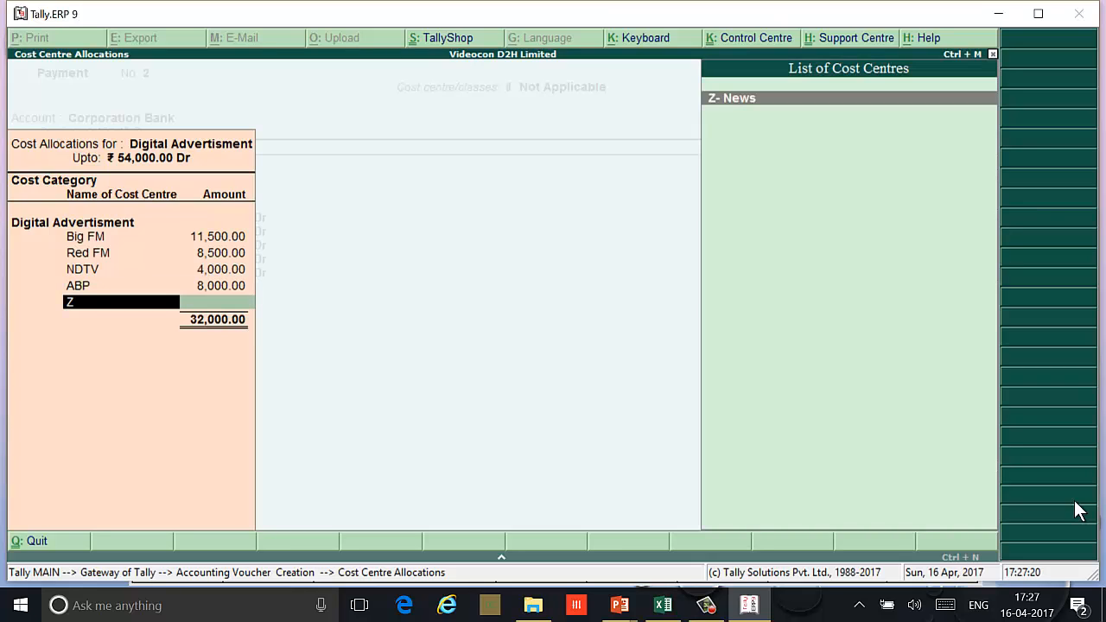
key("Return")
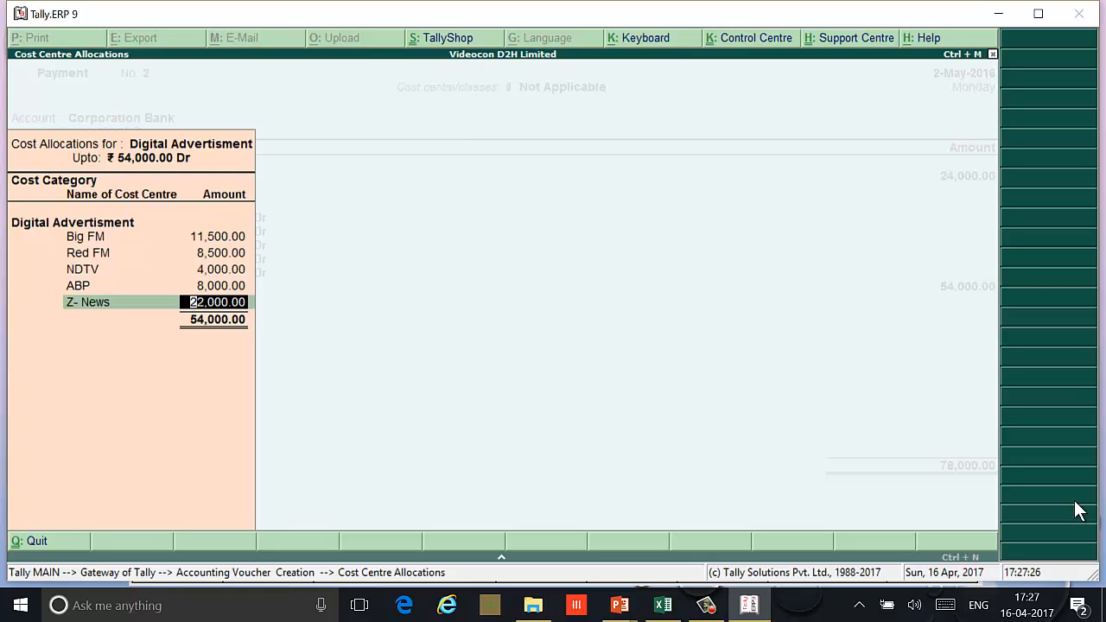
type("6,00")
type("0")
key("Return")
type("W")
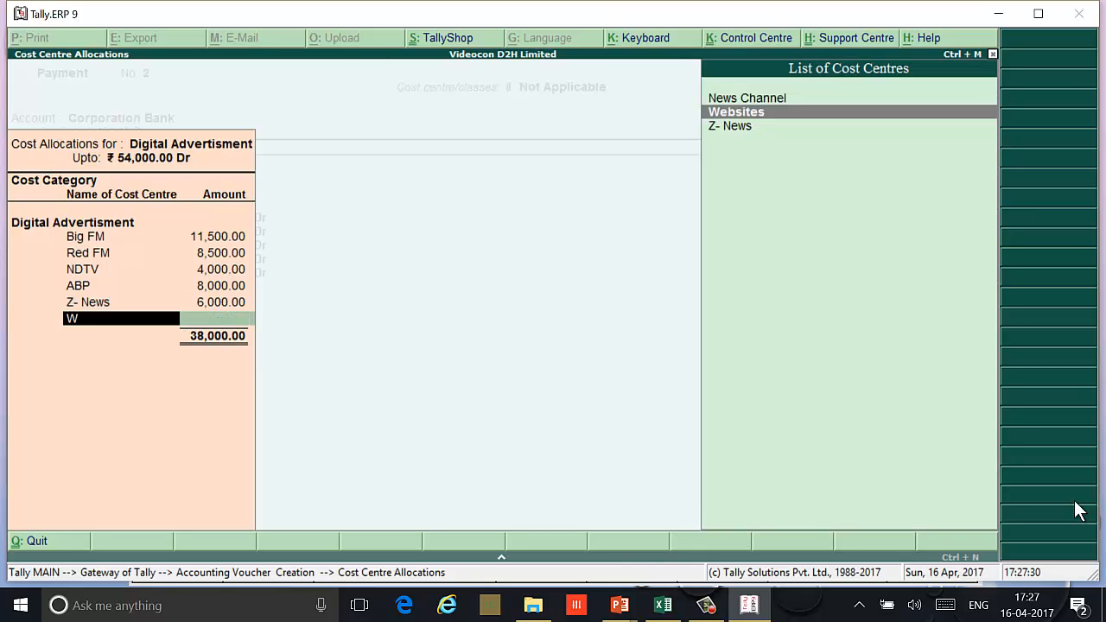
key("Return")
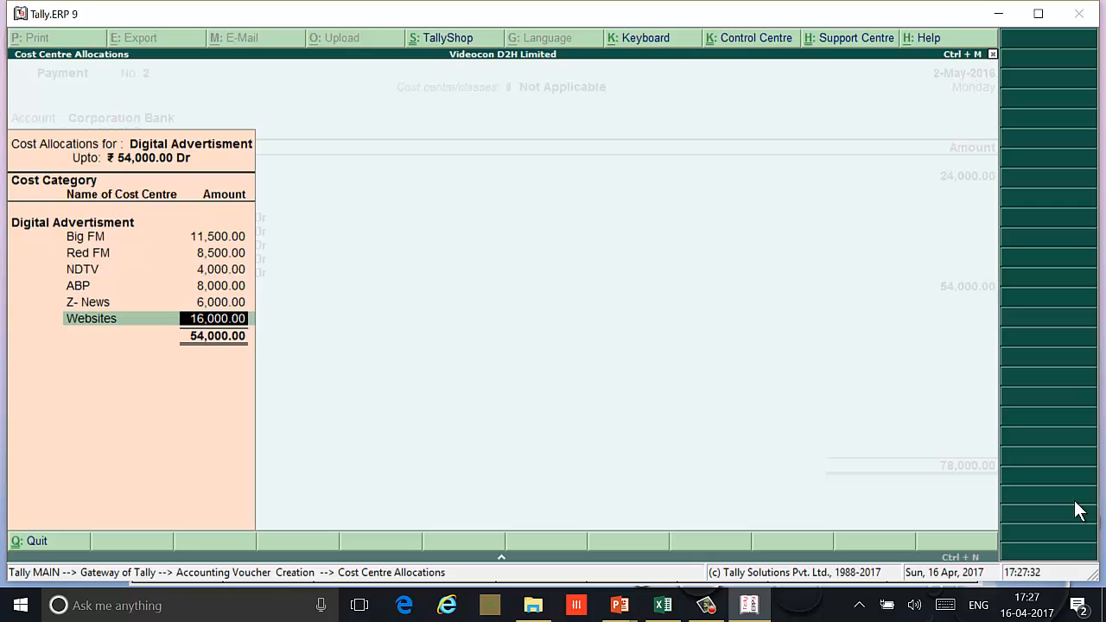
key("Return")
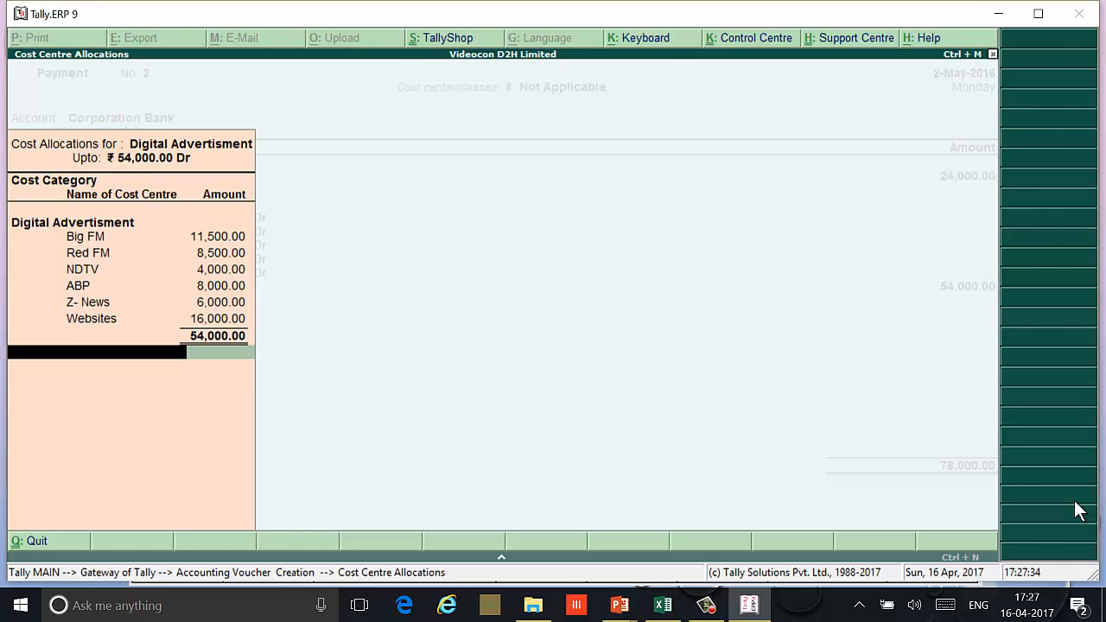
key("Return")
key("Return")
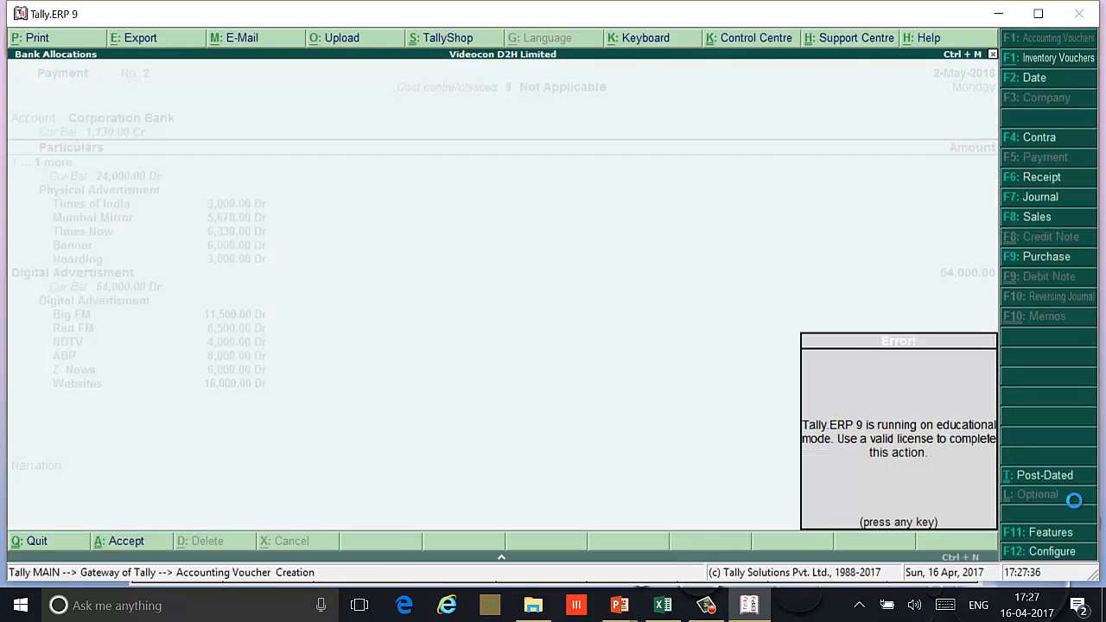
Step: Enter 258746 as the cheque instrument number in the Corporation Bank allocation, keeping the Cheque transaction type
key("Return")
key("Return")
key("Return")
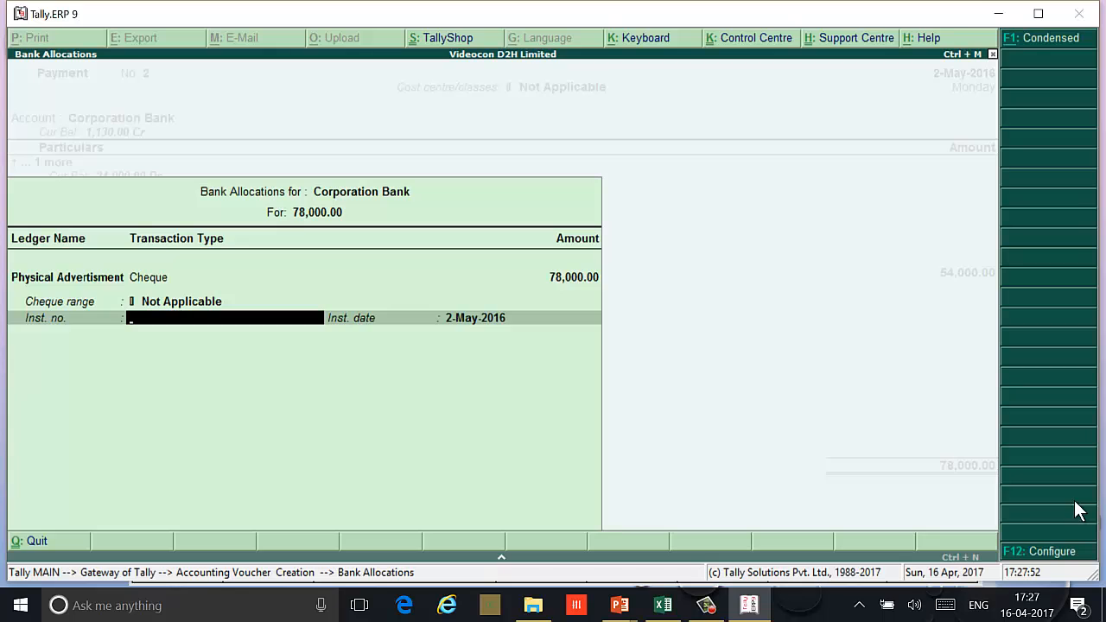
type("258746")
key("Return")
key("Return")
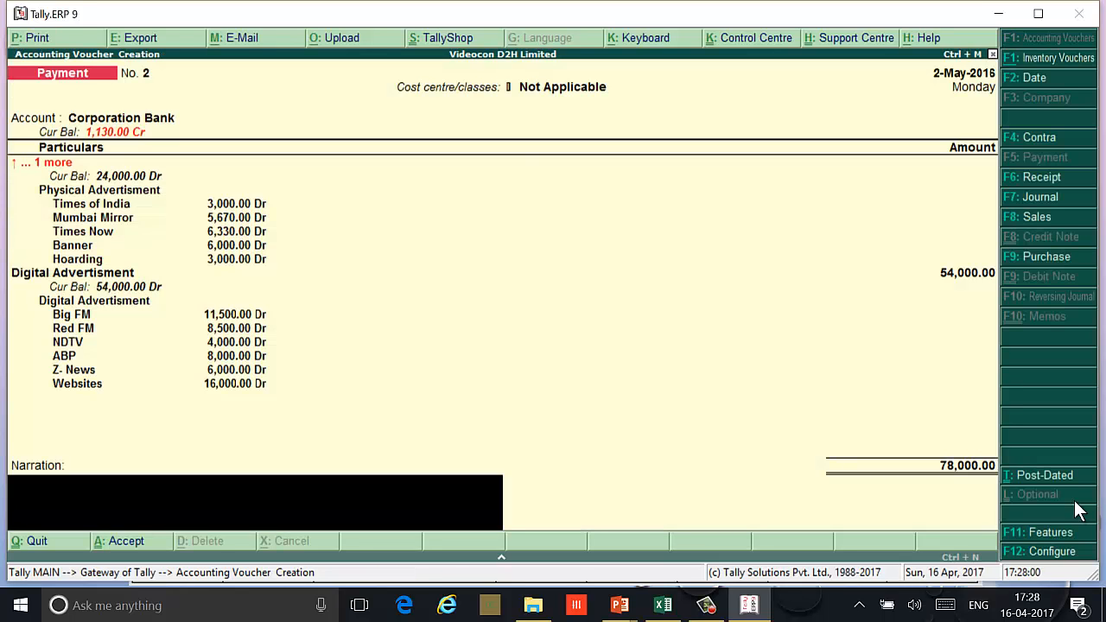
Step: Save the payment voucher without a narration and leave voucher entry for the Gateway of Tally
key("Return")
key("Return")
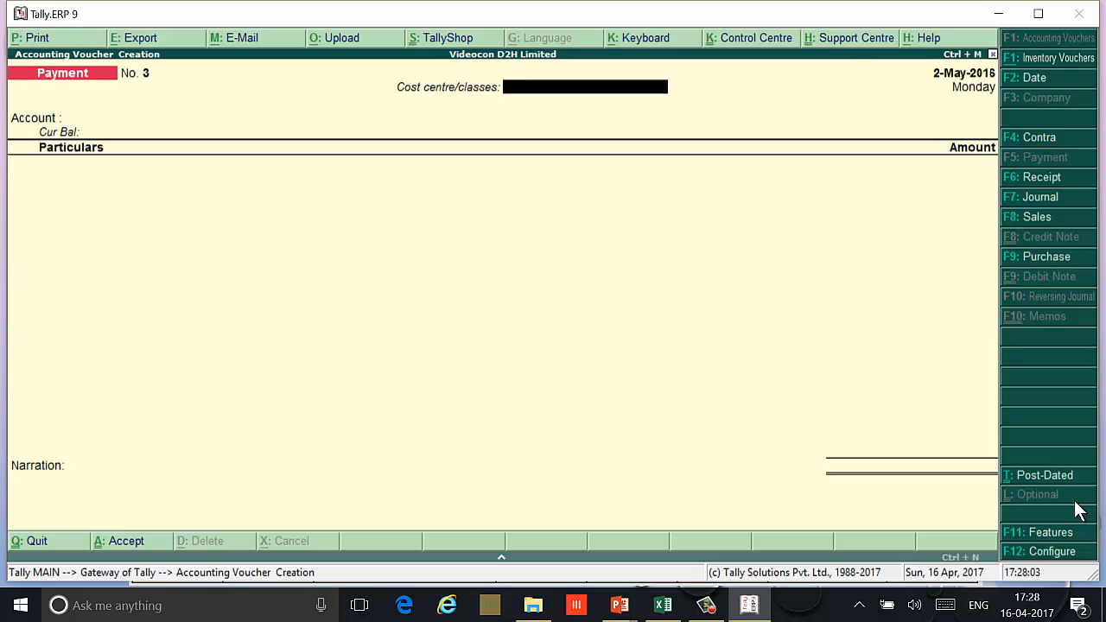
key("Escape")
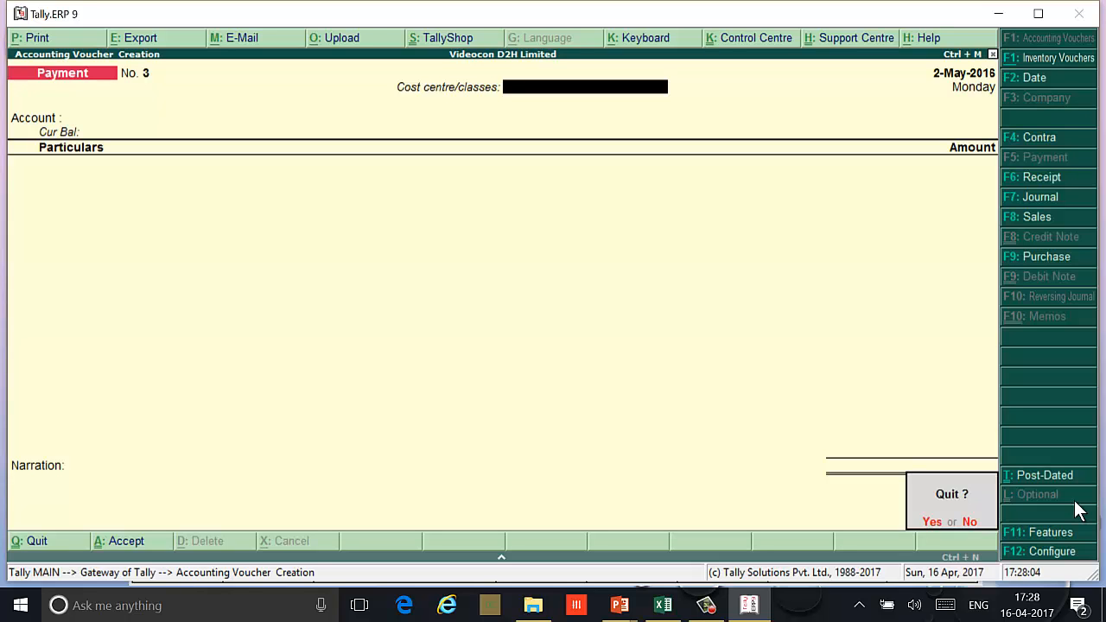
key("Return")
key("Escape")
key("Escape")
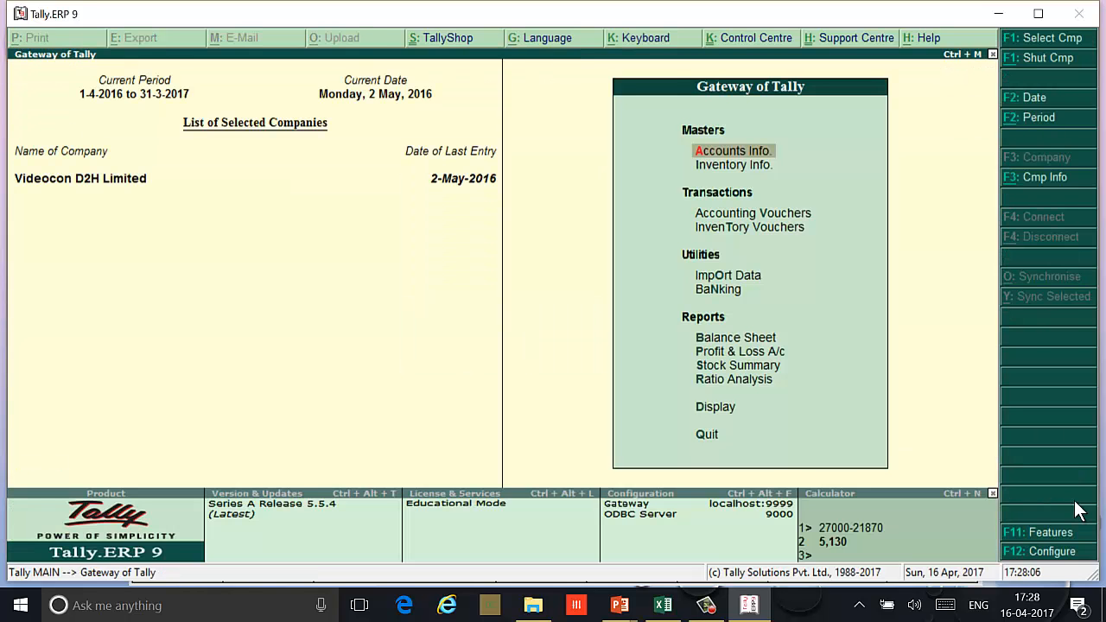
Step: Open the cost centre Category Summary from the Statements of Accounts reports
key("Down")
key("Down")
key("Down")
key("Down")
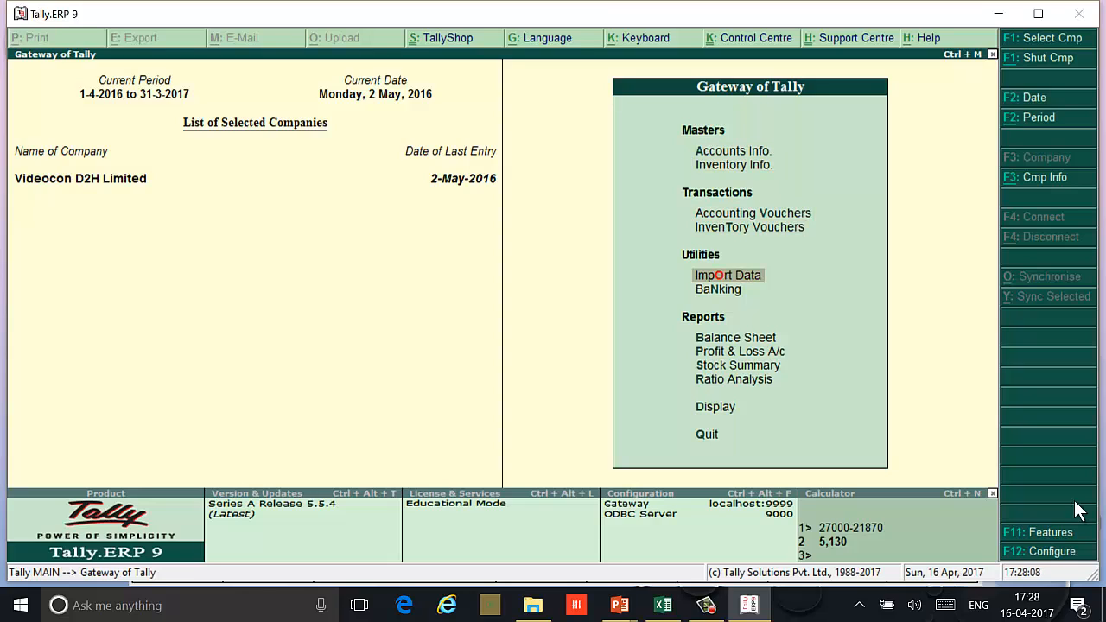
key("Down")
key("Down")
key("Down")
key("Down")
key("Down")
key("Down")
key("Return")
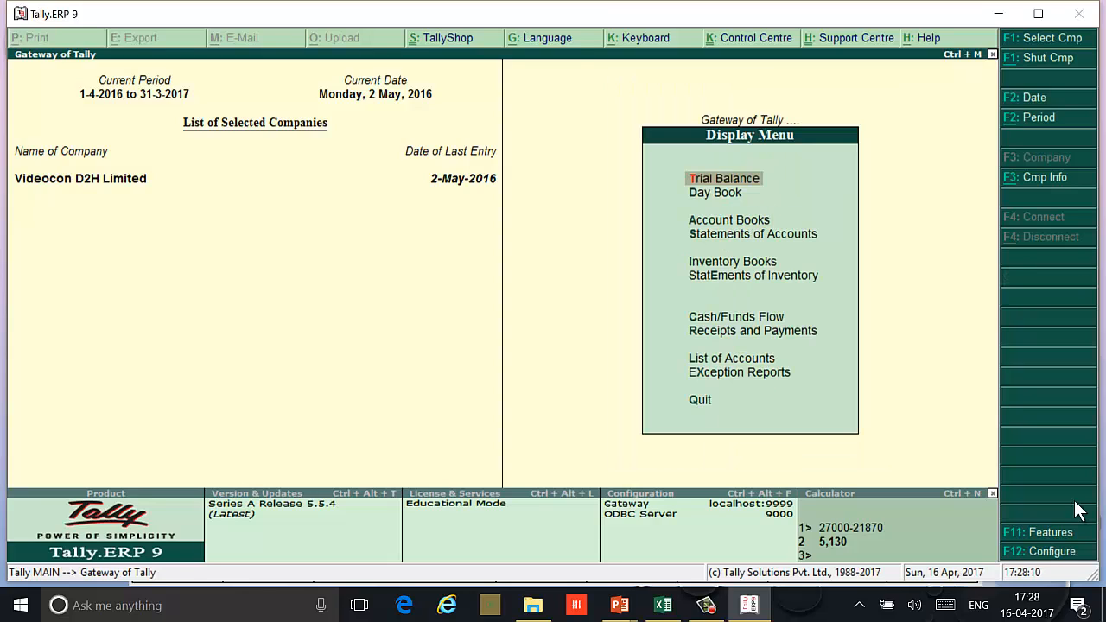
key("Down")
key("Down")
key("Down")
key("Return")
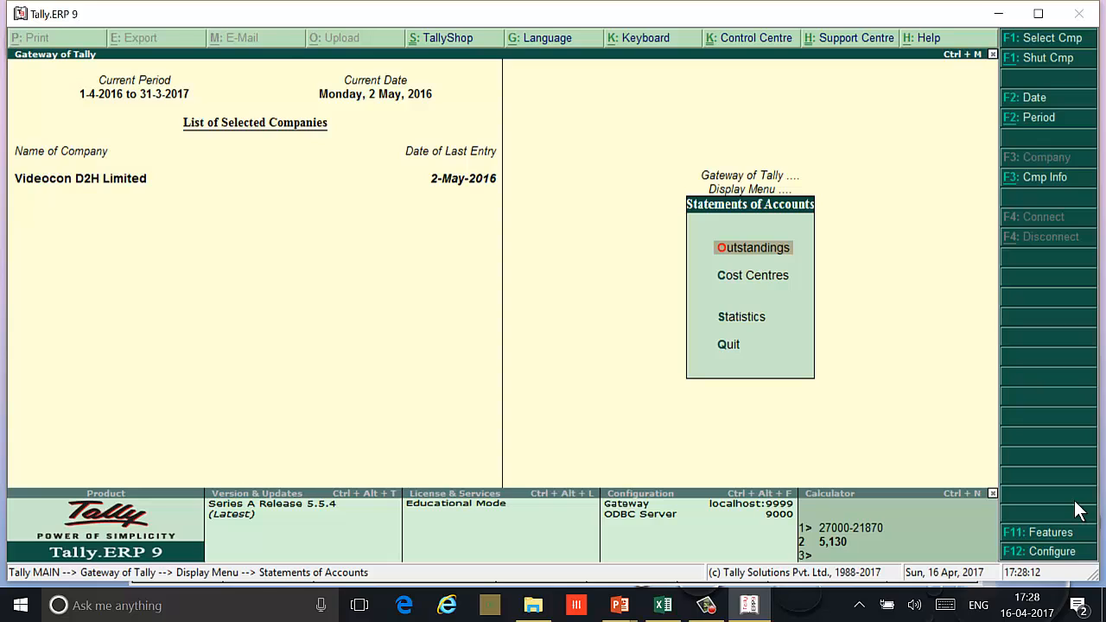
key("Down")
key("Return")
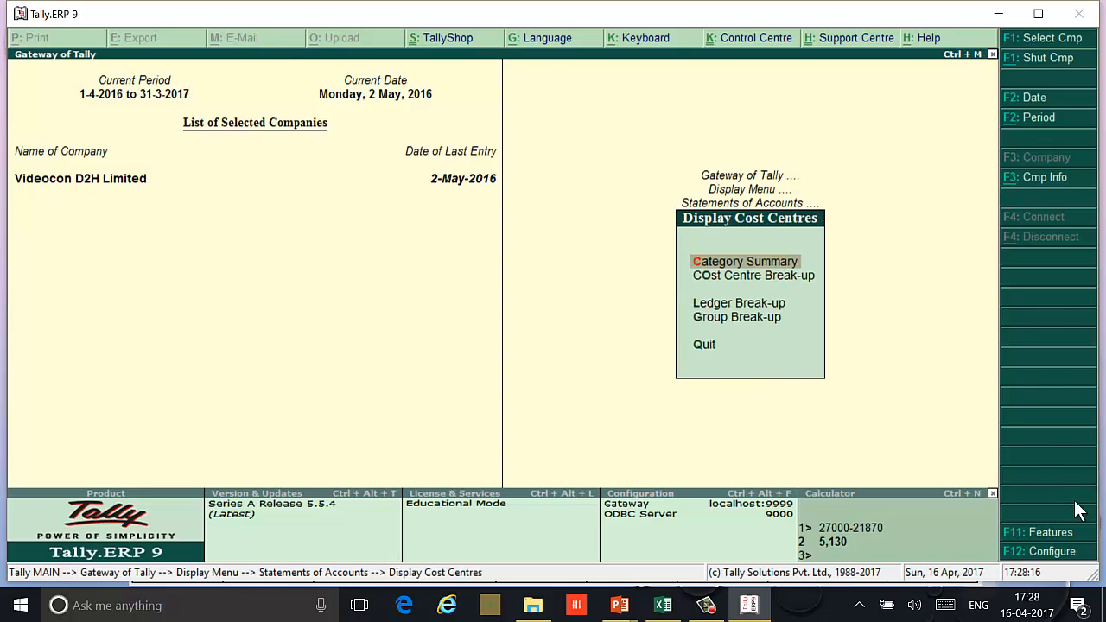
key("Return")
Step: Expand the Newspaper cost centre under Physical Advertisment and review the individual newspapers in its break-up
key("Down")
key("Down")
key("Down")
key("Down")
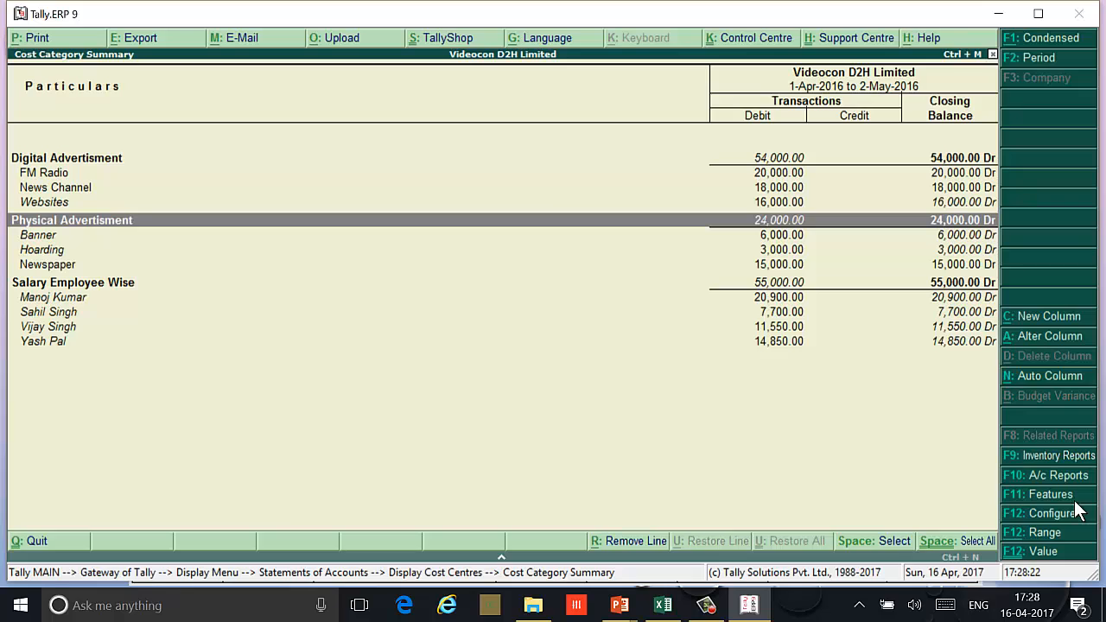
key("Down")
key("Down")
key("Down")
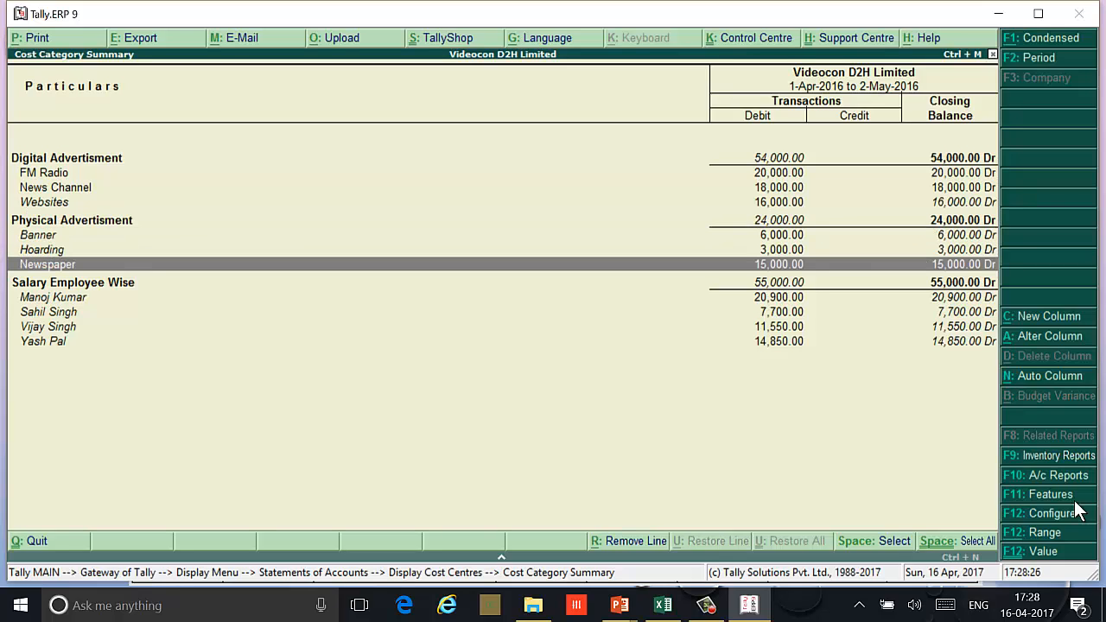
key("shift+Return")
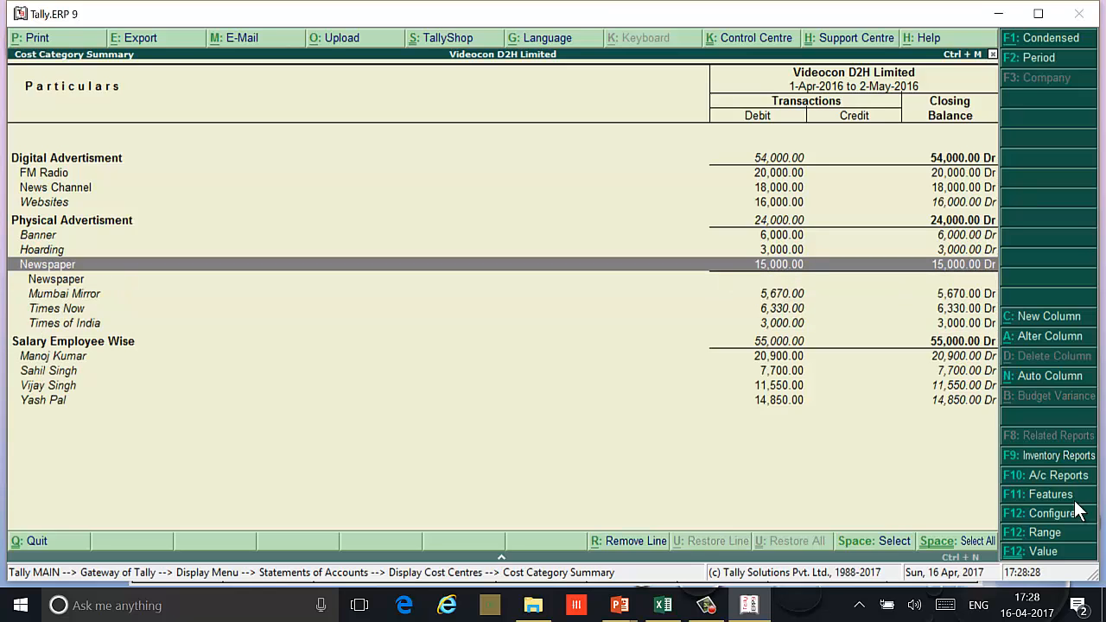
key("Down")
key("Down")
key("Down")
key("Down")
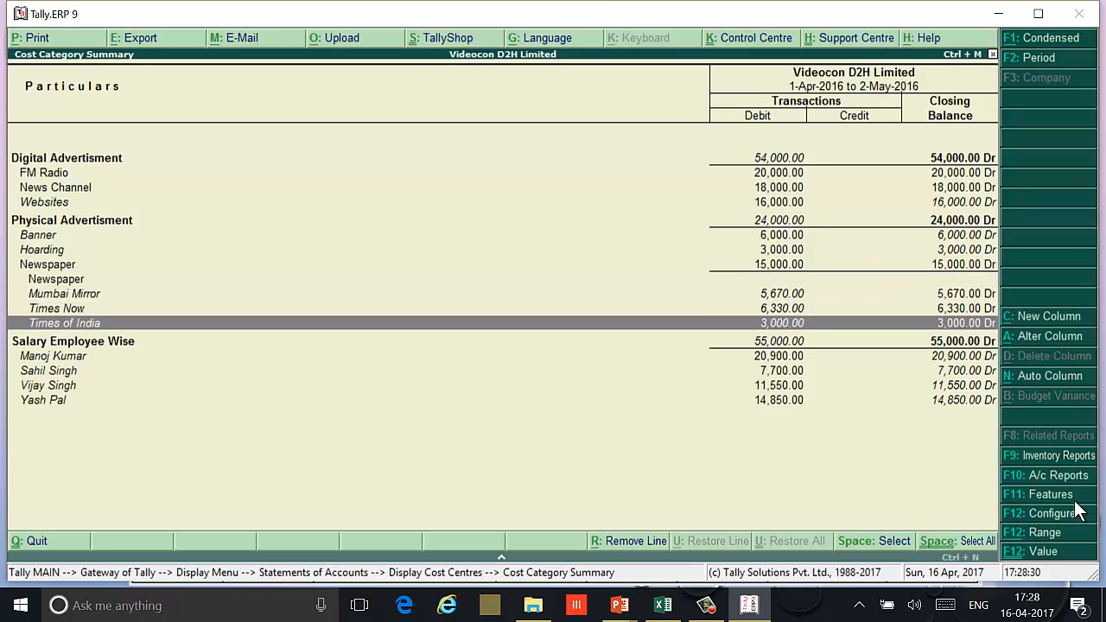
Step: Expand the News Channel and FM Radio cost centres under Digital Advertisment, and leave the report for the Gateway of Tally
key("Up")
key("Up")
key("Up")
key("Up")
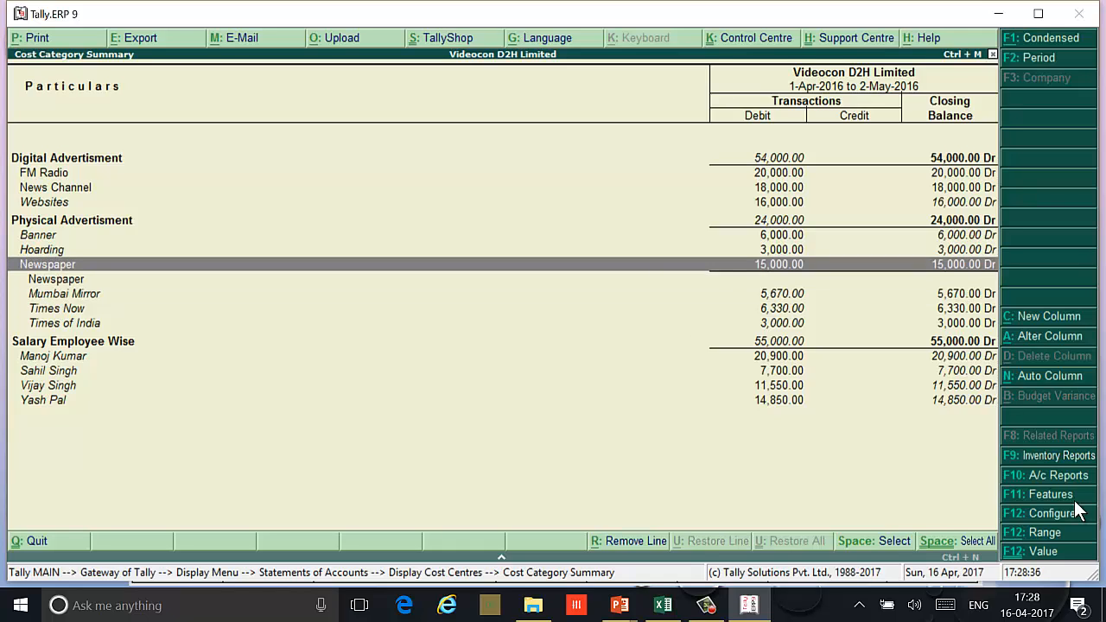
key("Up")
key("Up")
key("Up")
key("Up")
key("Up")
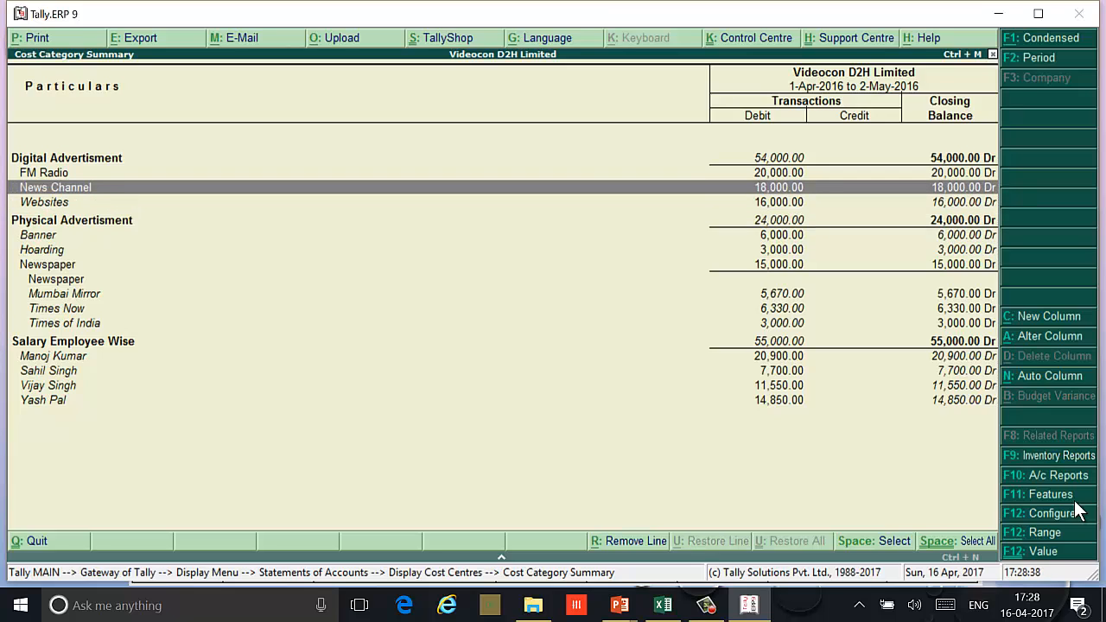
key("Return")
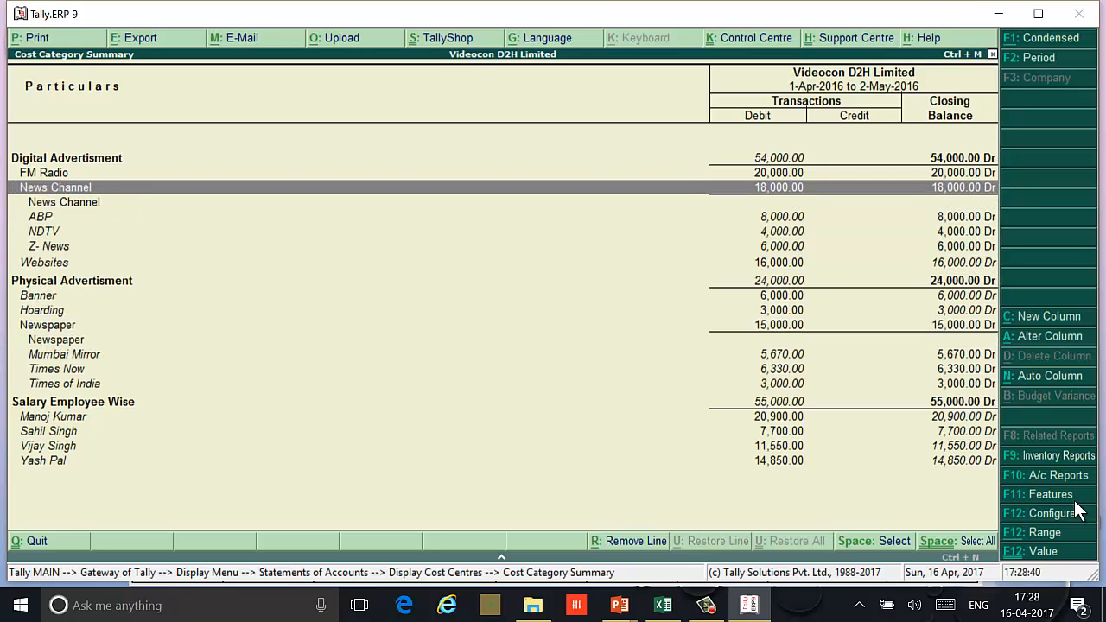
key("Up")
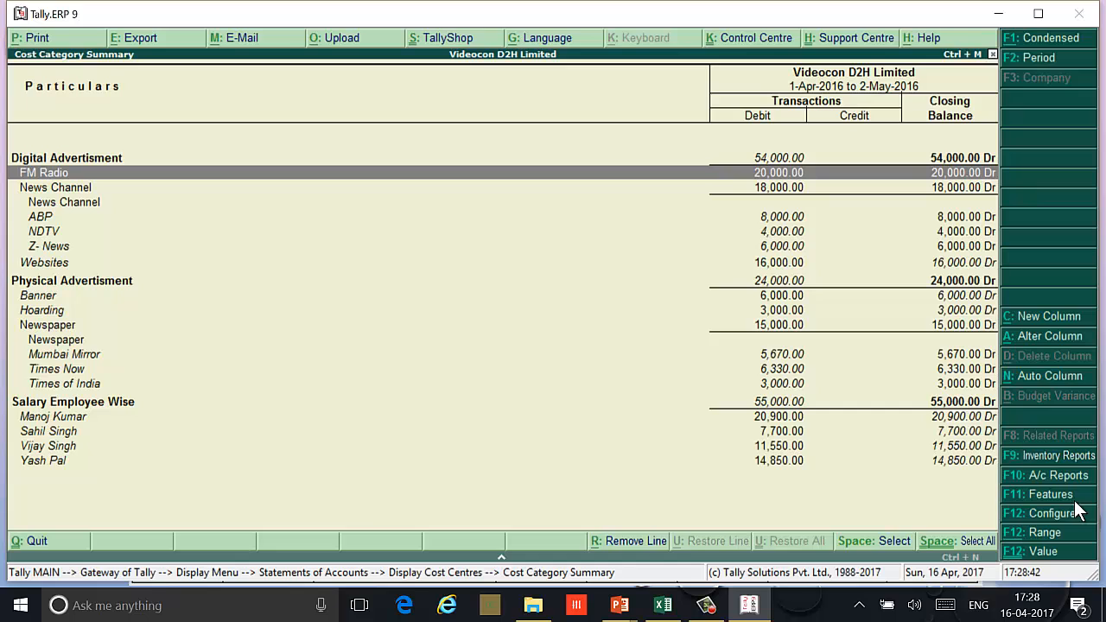
key("Return")
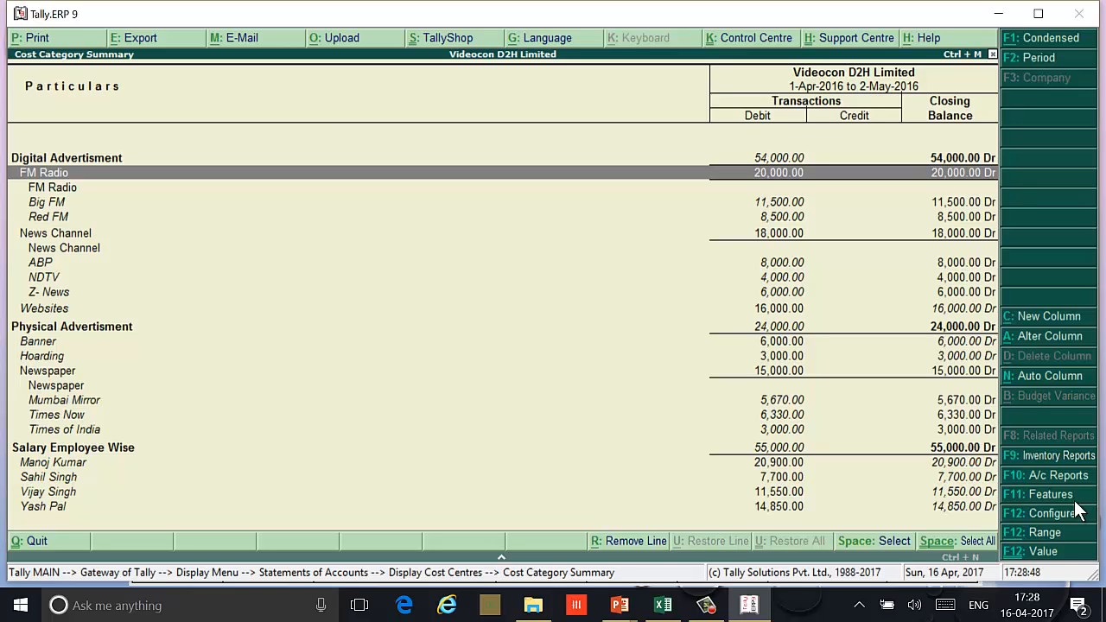
key("Escape")
key("Escape")
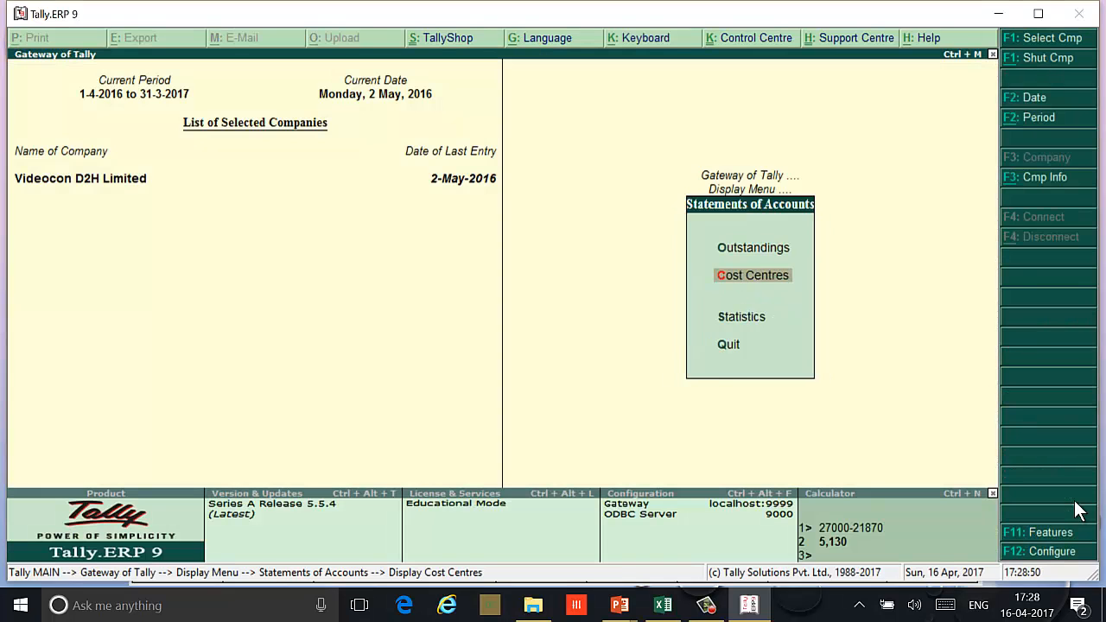
key("Escape")
key("Escape")
Step: Switch to the PowerPoint slide show and advance to the transaction about the Corporation Bank cash withdrawal
key("alt+Tab")
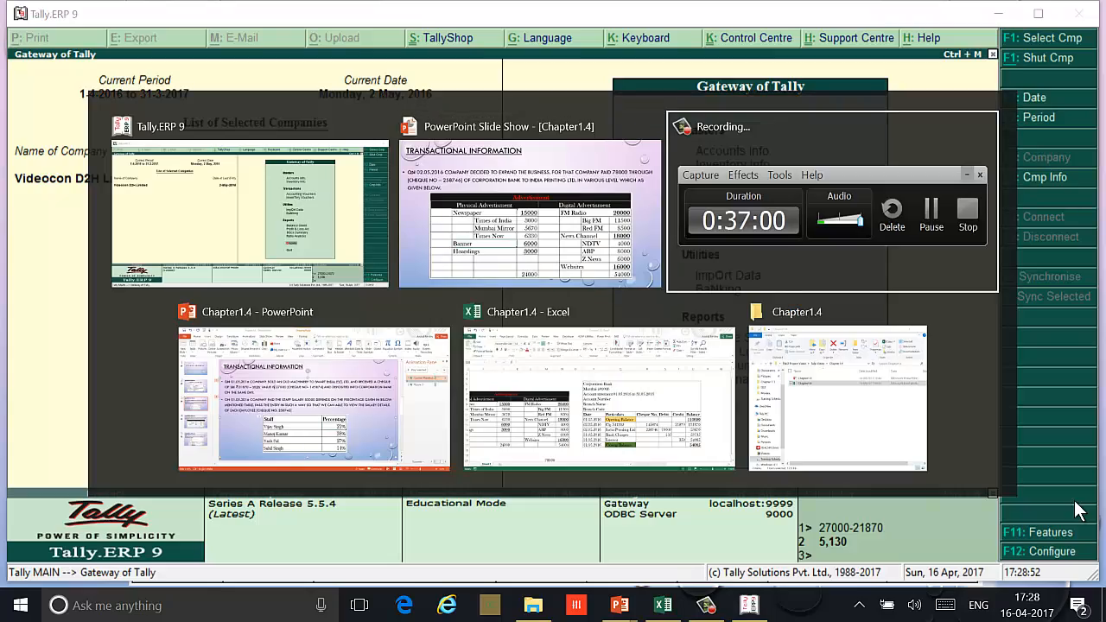
key("alt+shift+Tab")
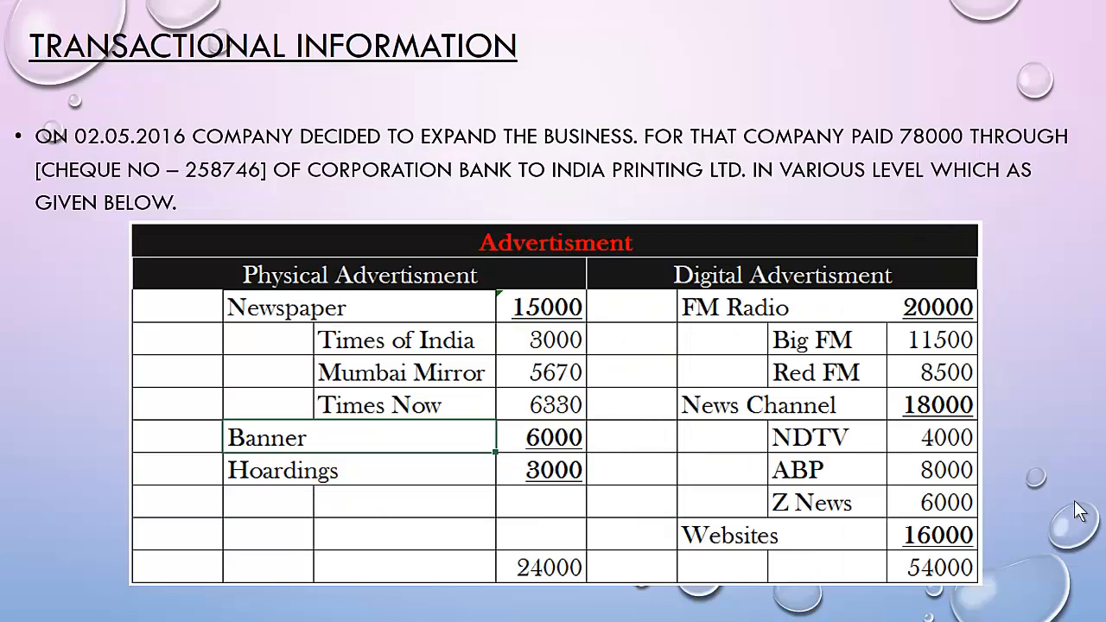
key("Right")
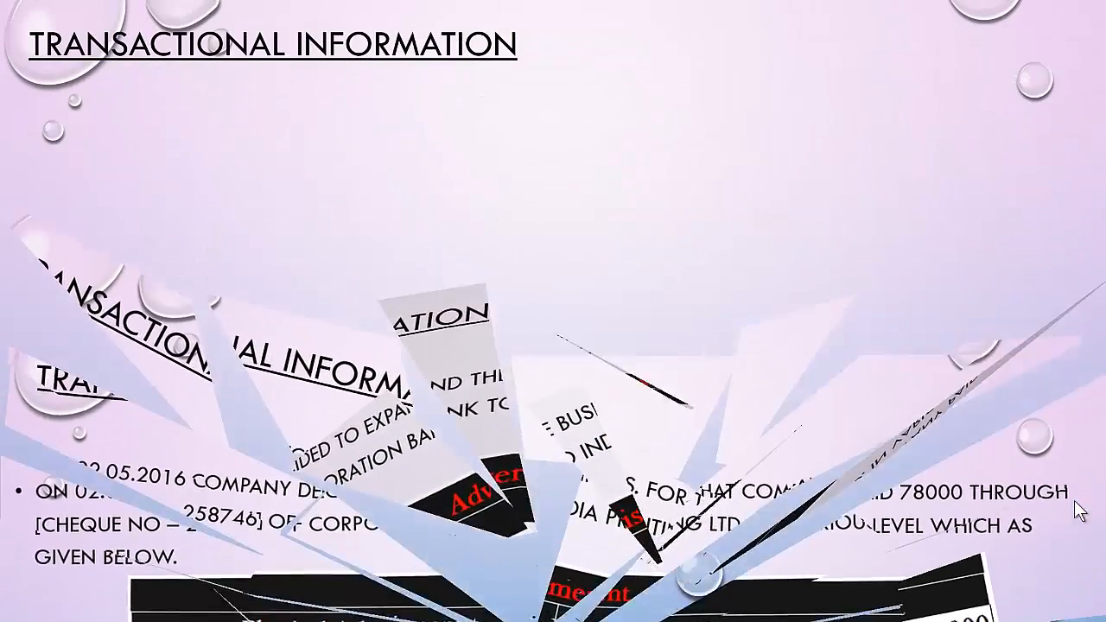
key("Right")
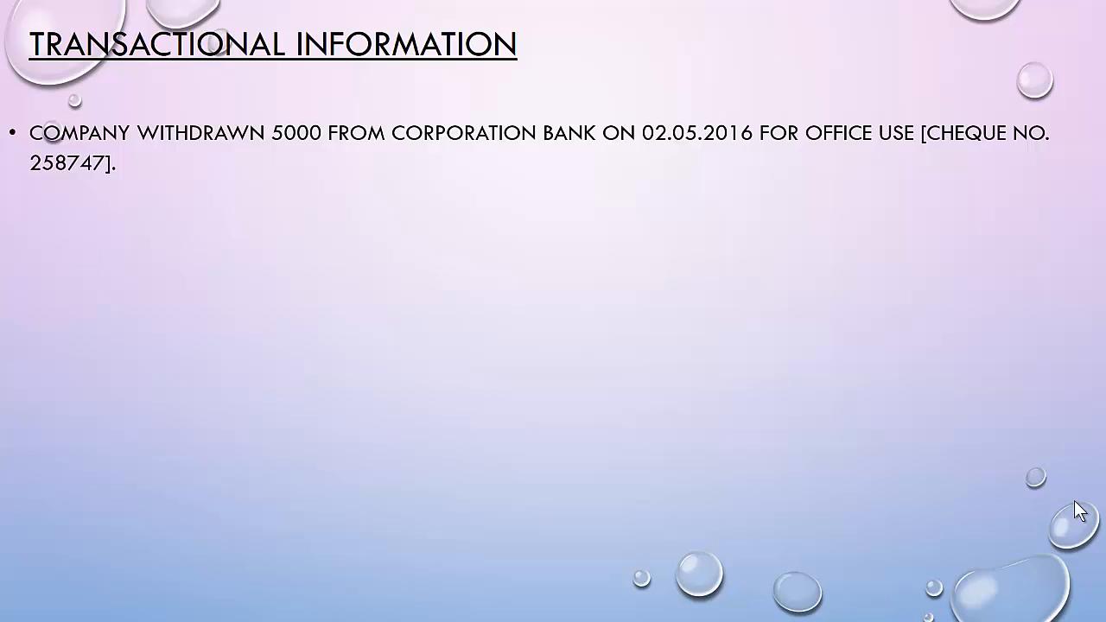
Step: Switch back to Tally and start a new Contra voucher in Accounting Vouchers
key("alt+Tab")
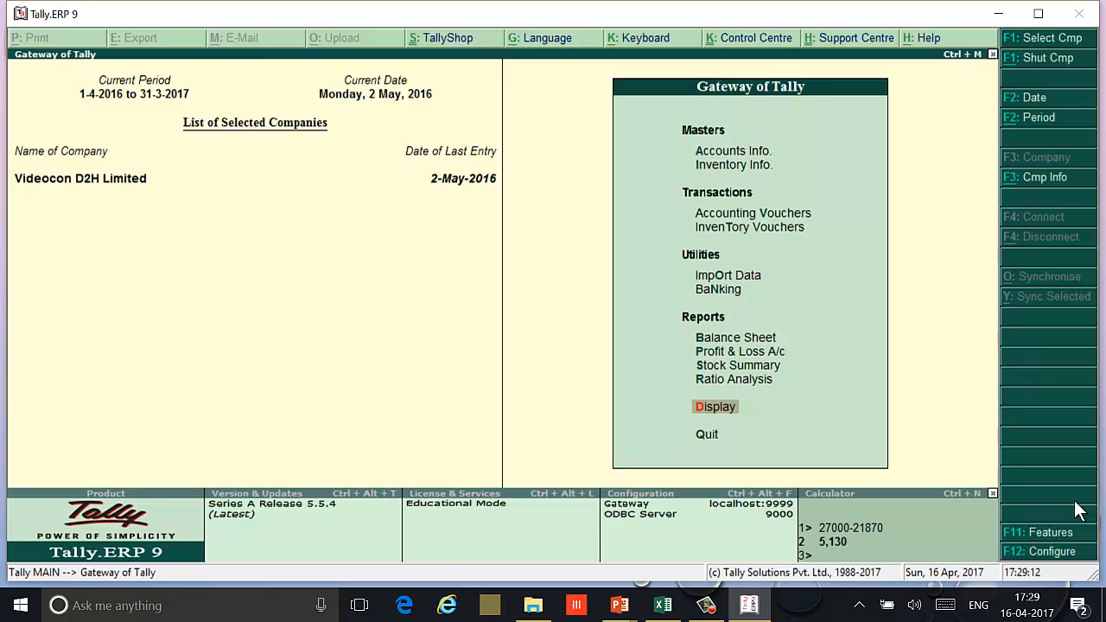
key("Up")
key("Up")
key("Up")
key("Up")
key("Up")
key("Up")
key("Up")
key("Up")
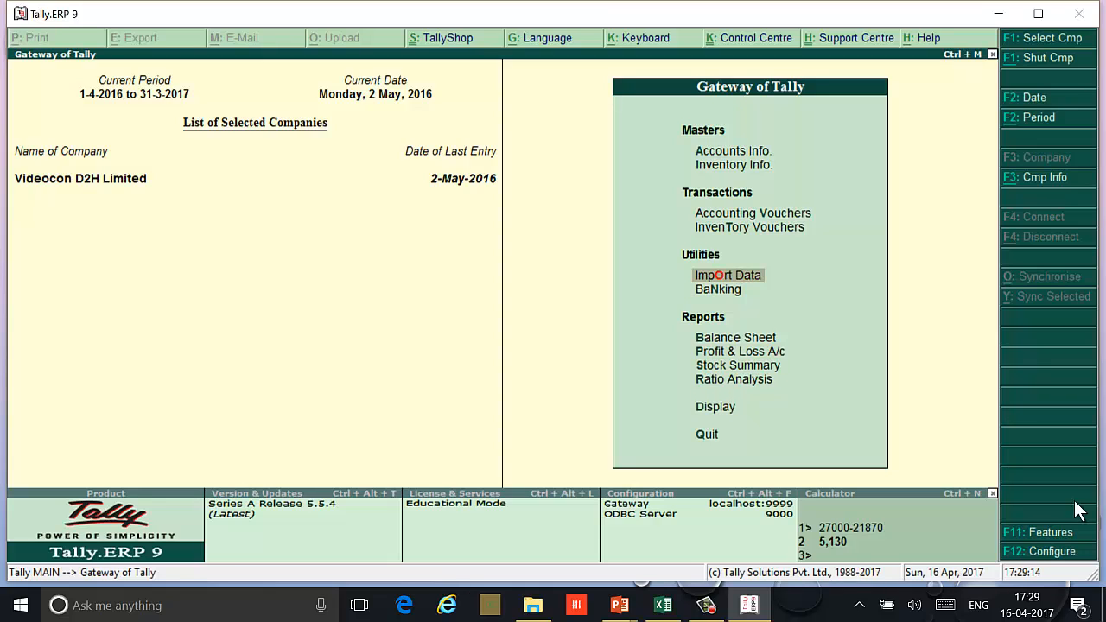
key("Return")
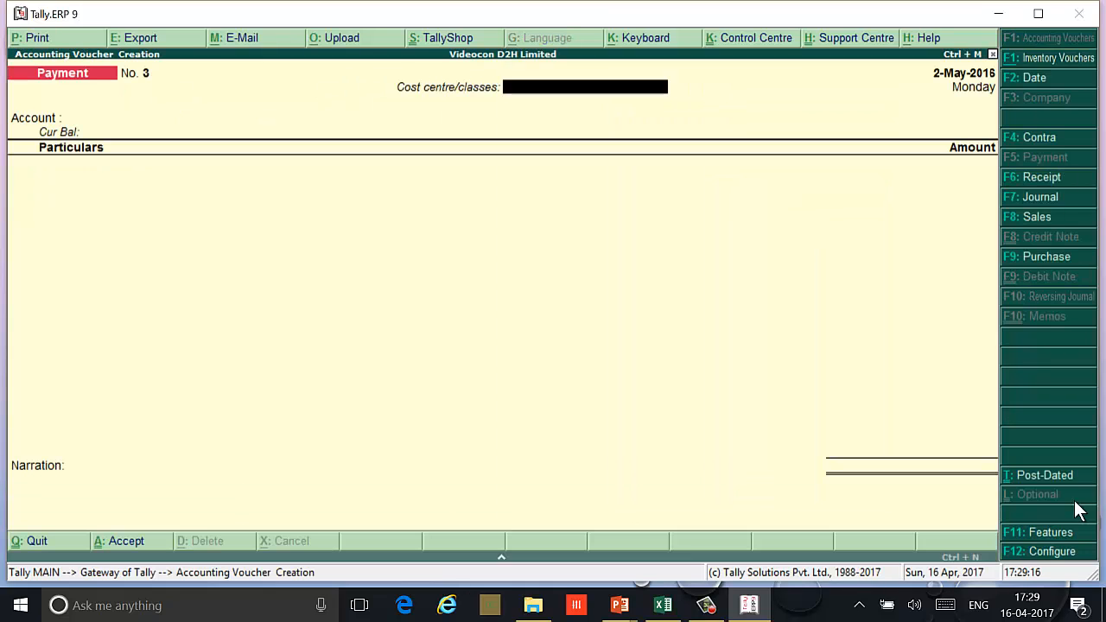
key("F4")
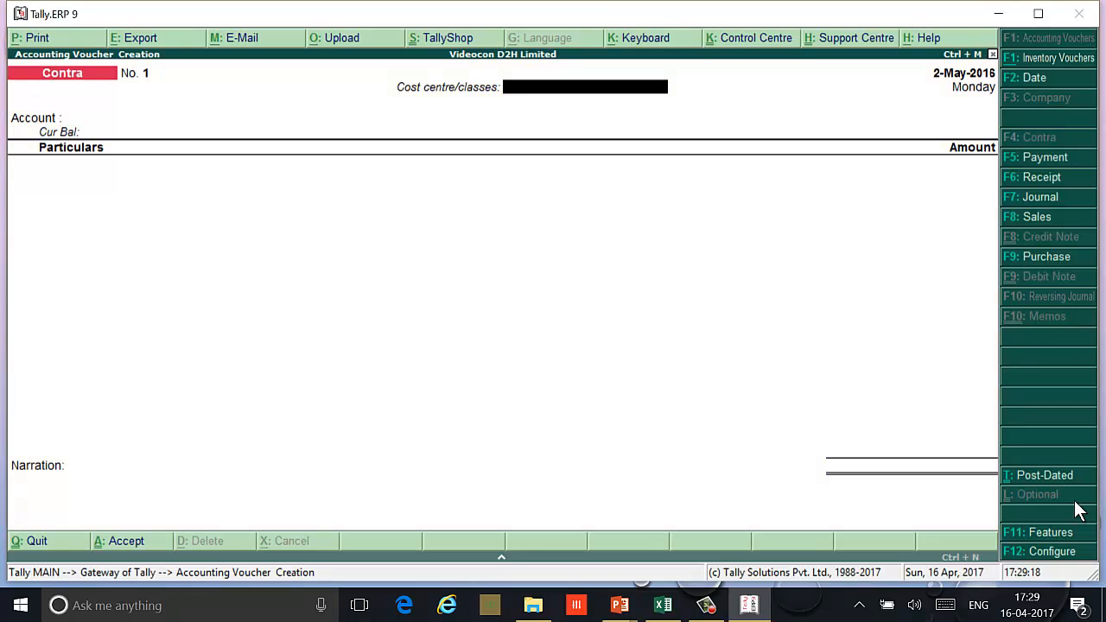
Step: Choose Cash as the account without a cost centre class, and enter Corporation Bank in the particulars for 5,000
key("Return")
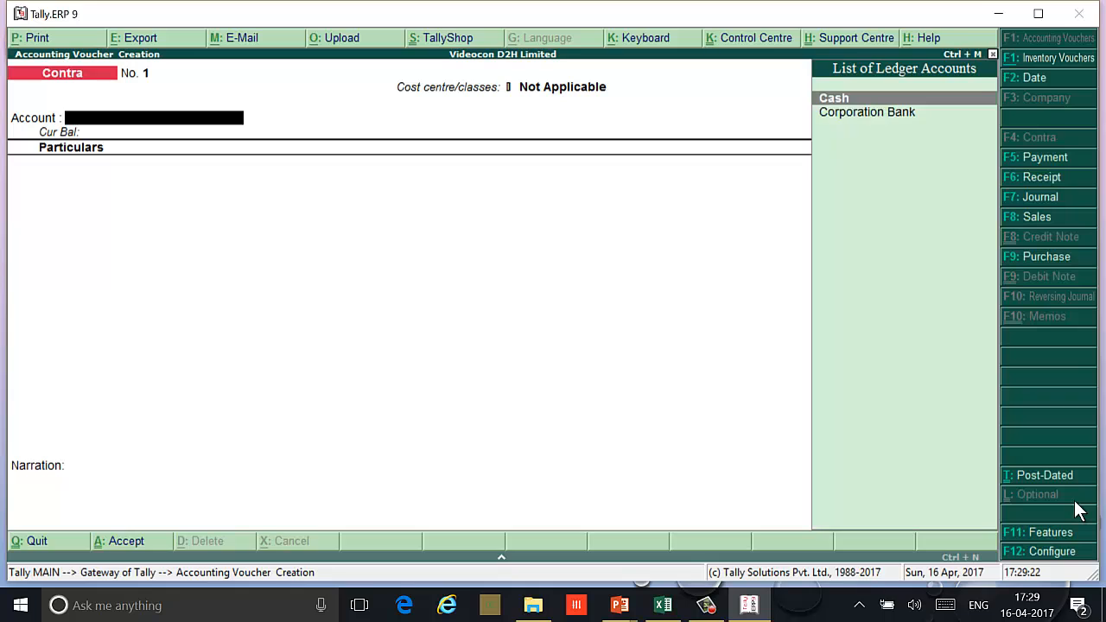
key("Return")
type("C")
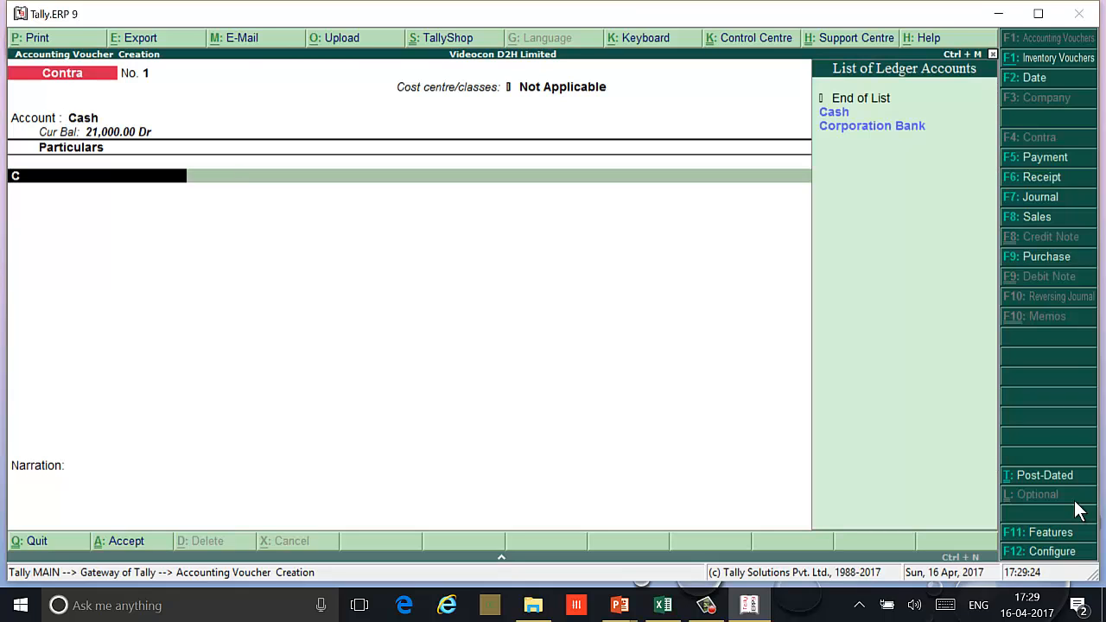
key("Down")
key("Return")
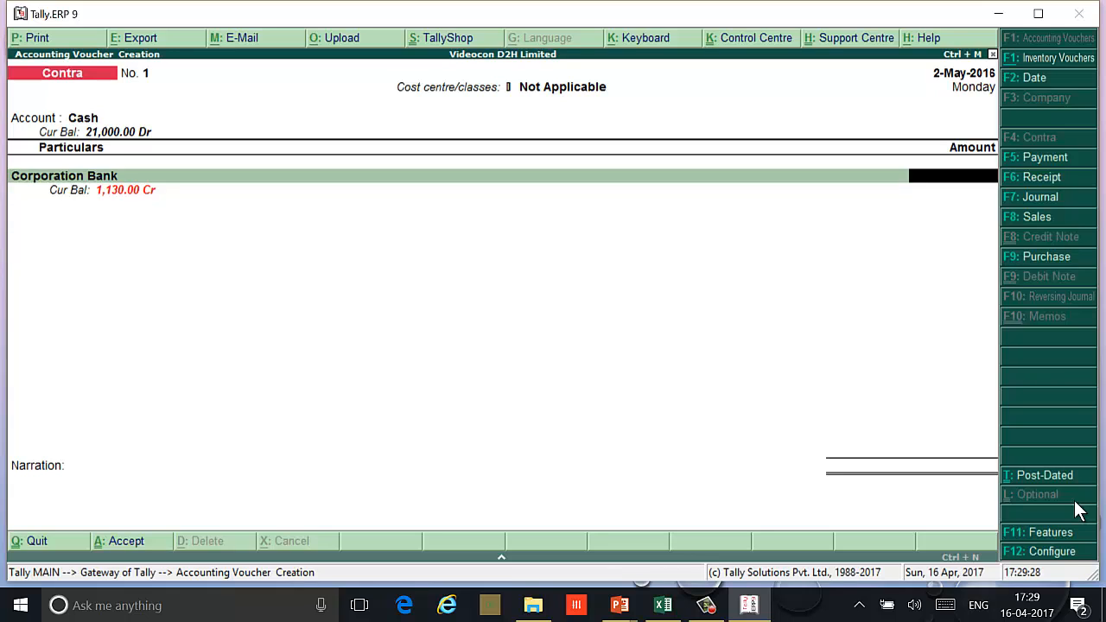
type("5000")
key("Return")
Step: Enter 258747 as the cheque instrument number in the Corporation Bank allocation, and save the contra voucher without a narration
key("Return")
key("Return")
key("Return")
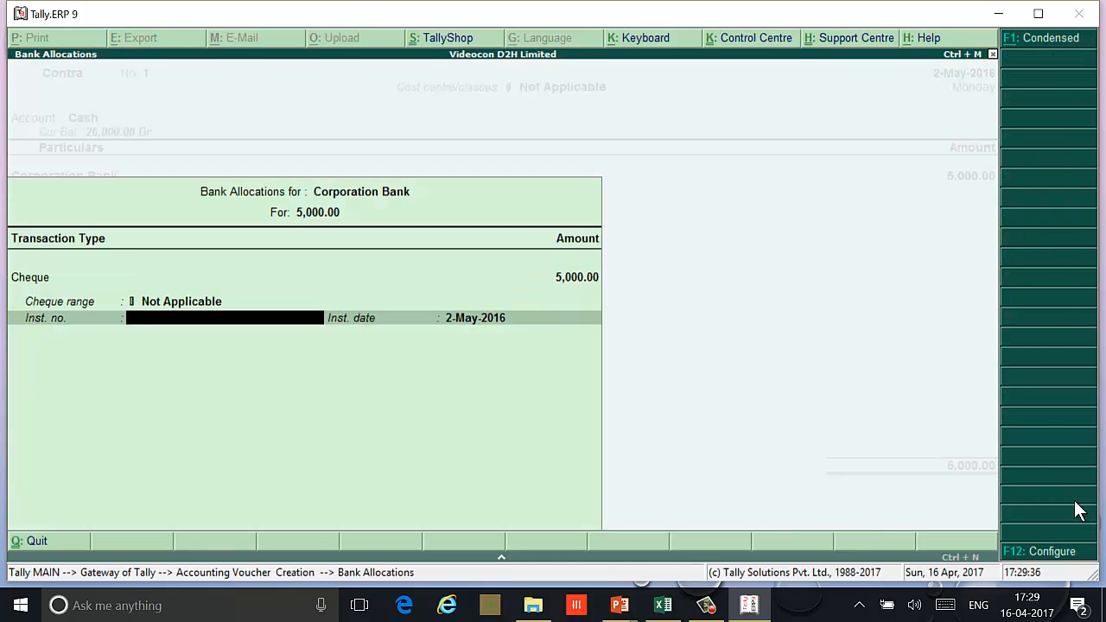
type("25")
type("8747")
key("Return")
key("Return")
key("Return")
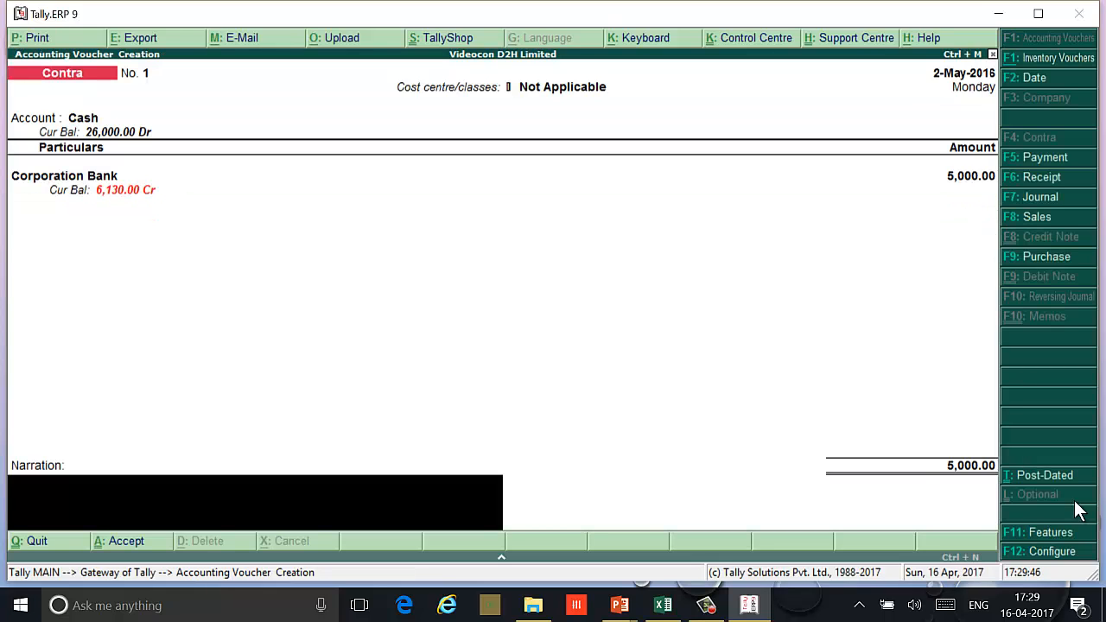
key("Return")
key("Return")
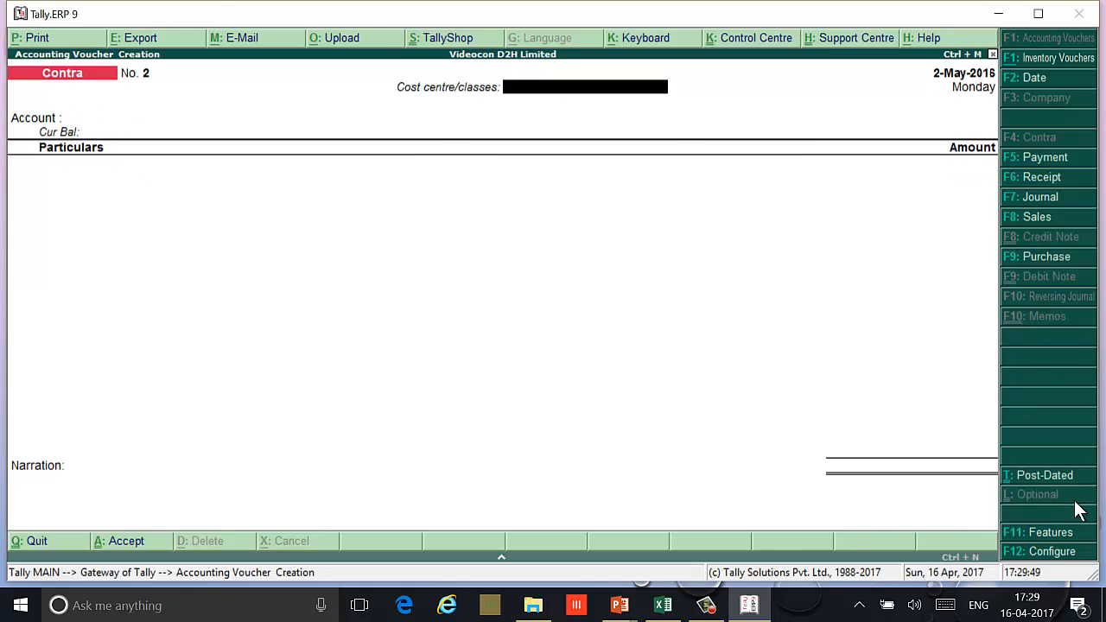
Step: Switch to the PowerPoint slide show and reveal the reconciliation task and the Corporation Bank statement for May 2016
key("alt+Tab")
left_click(1047, 538)
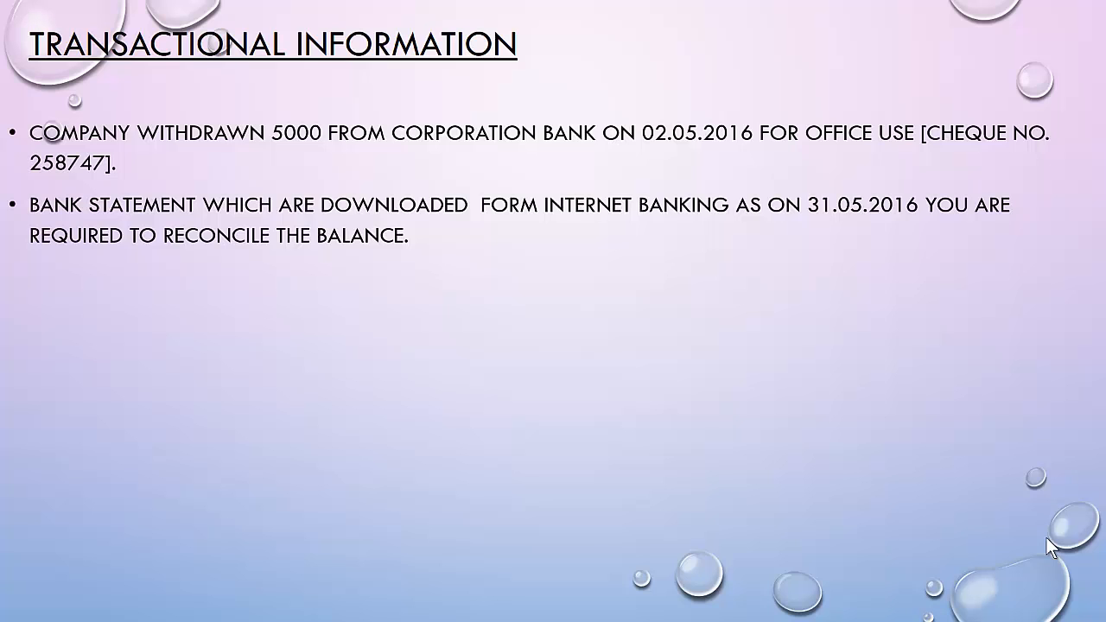
left_click(1047, 537)
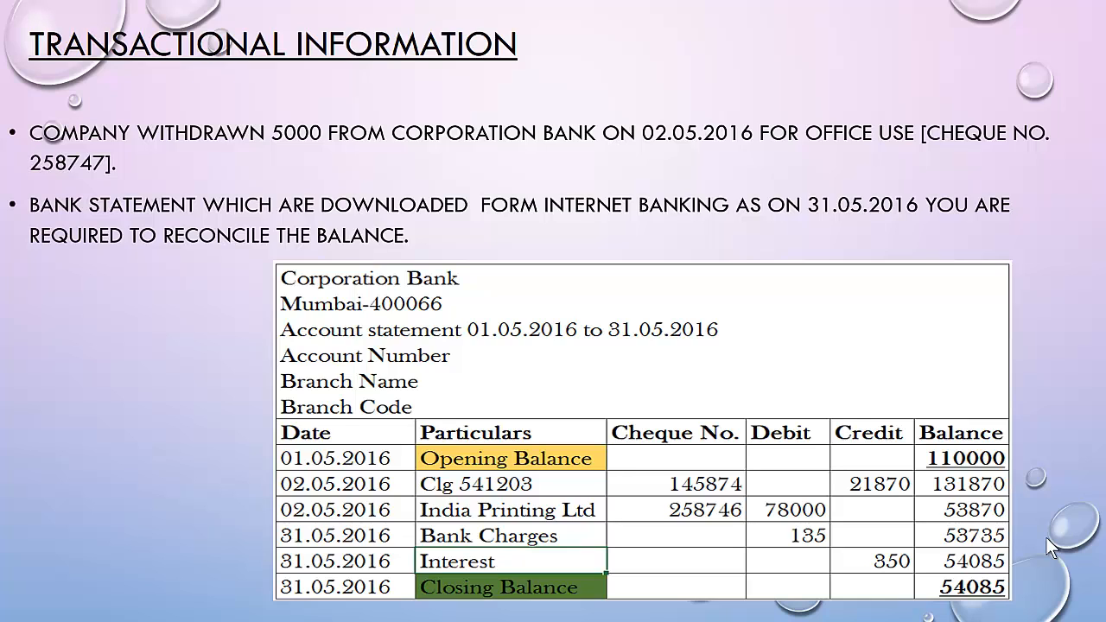
Step: Switch to Tally and open the Bank Reconciliation for the Corporation Bank ledger under Banking
key("alt+Tab")
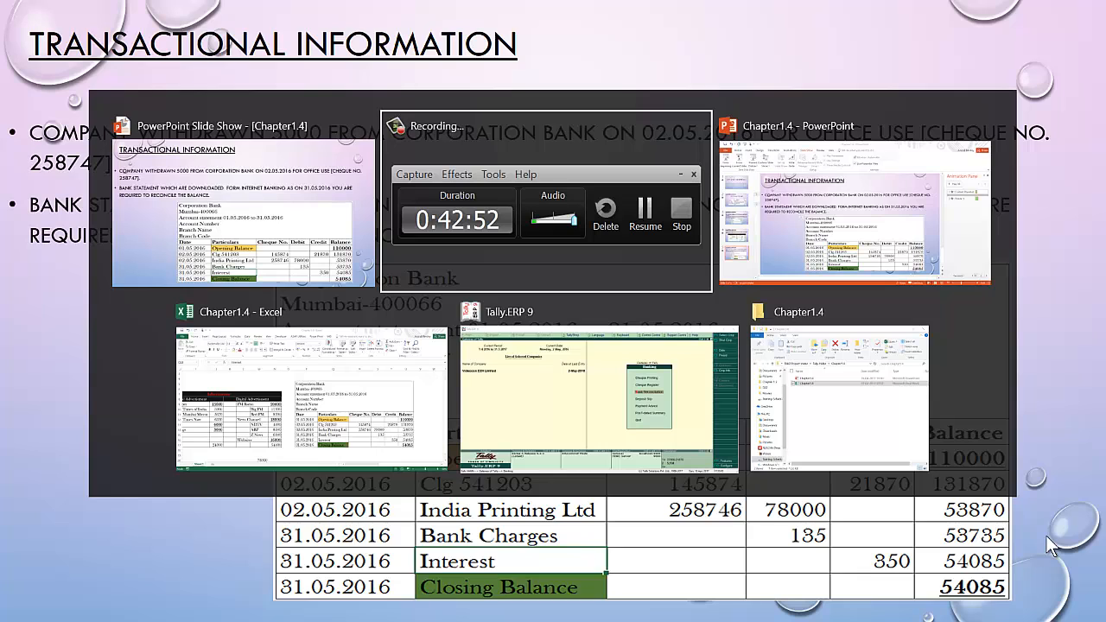
key("alt+Tab")
key("alt+Tab")
key("alt+Tab")
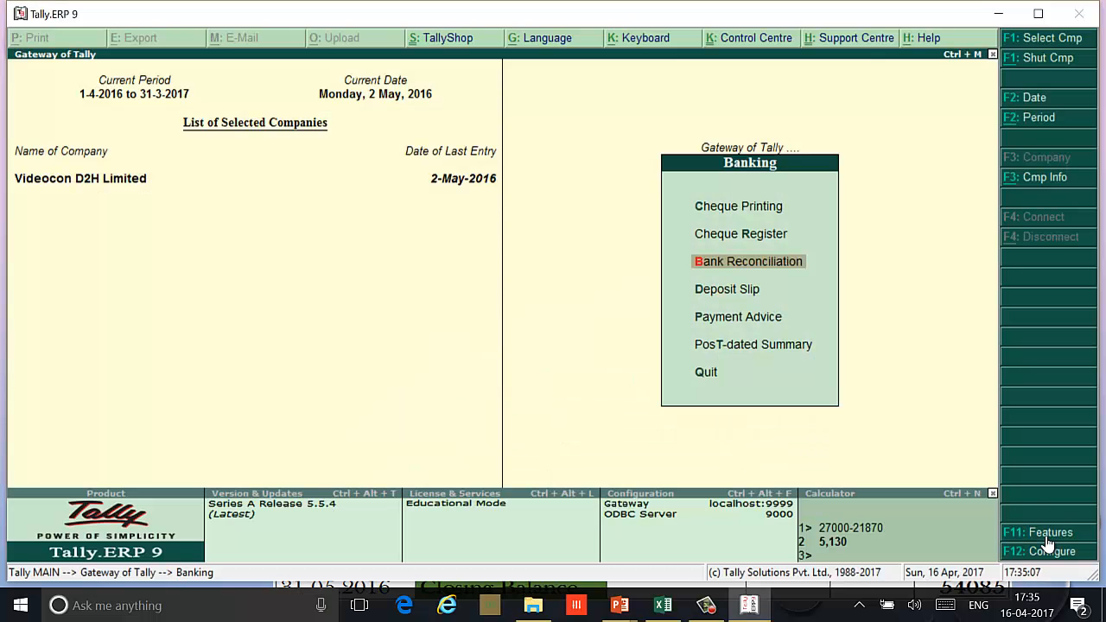
key("Escape")
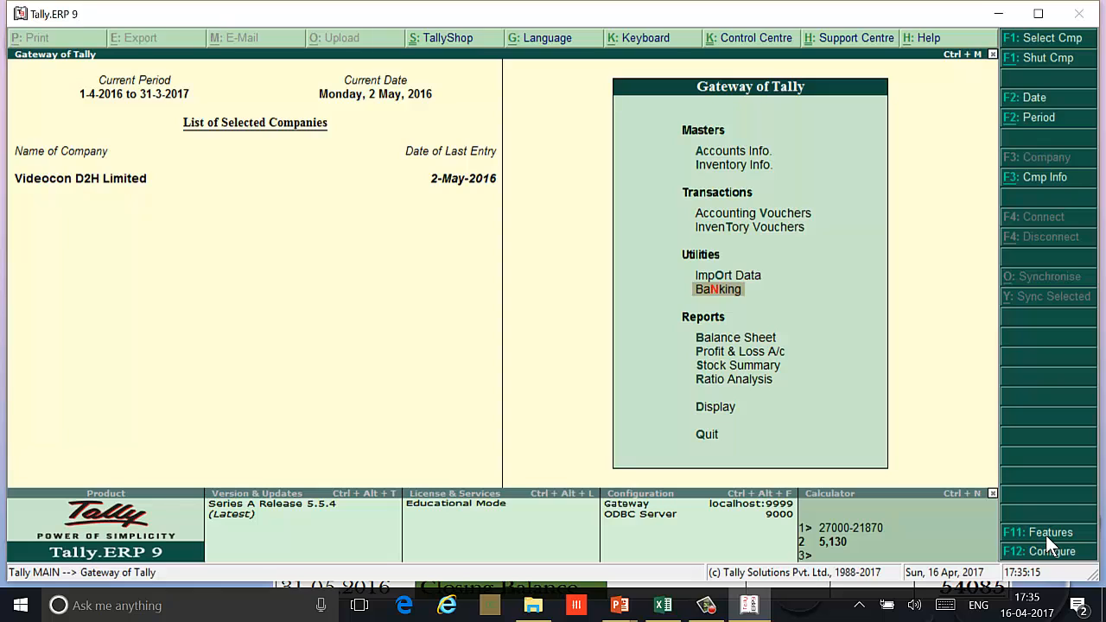
key("Return")
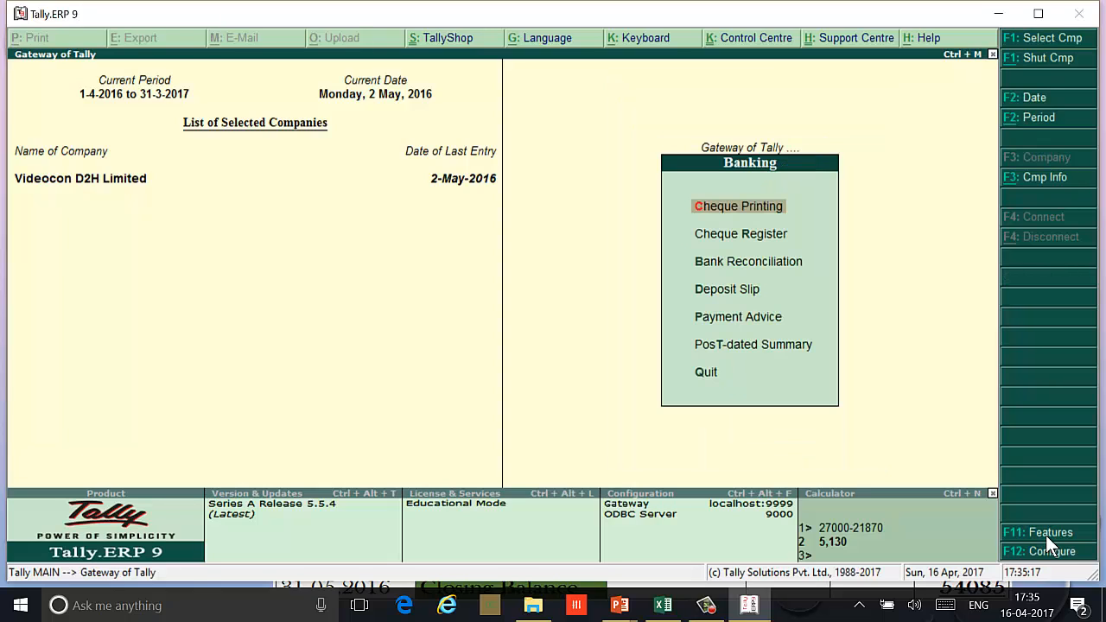
key("Down")
key("Down")
key("Return")
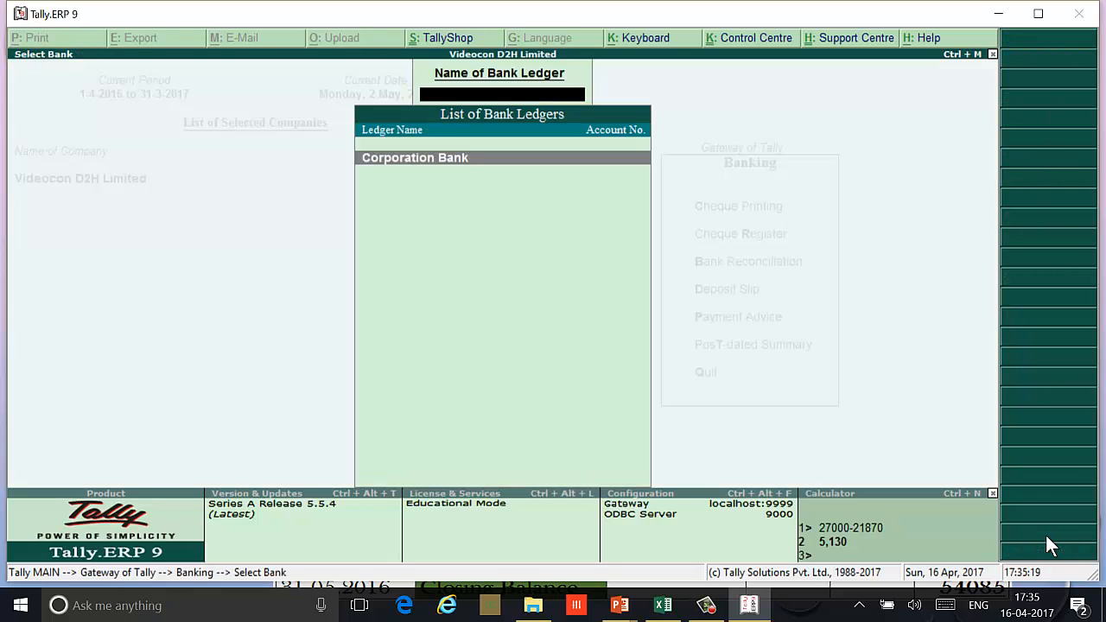
key("Return")
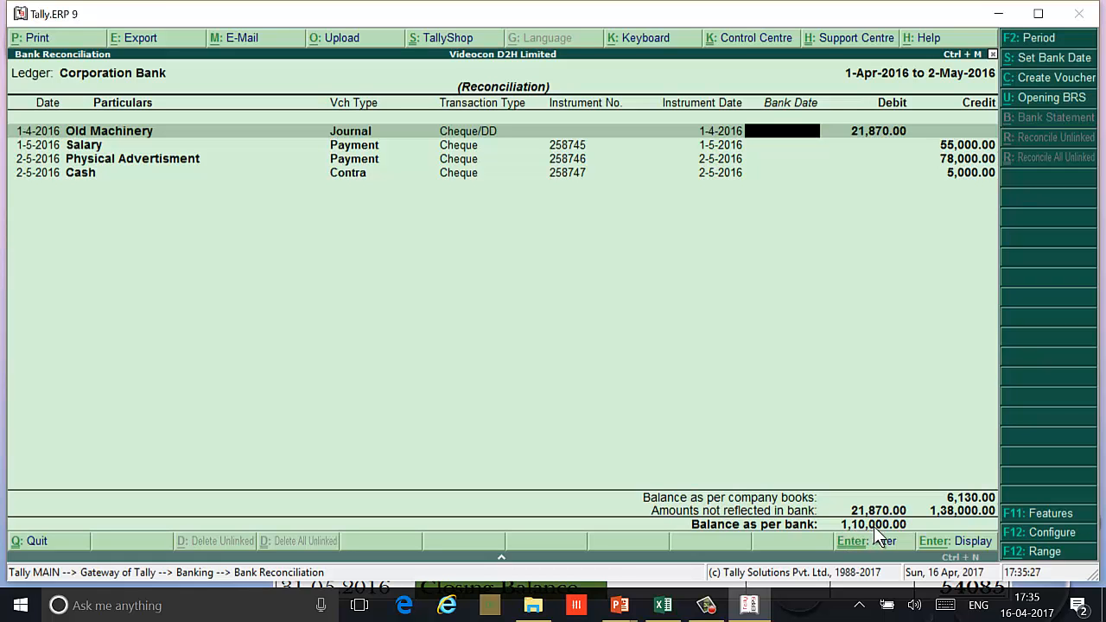
Step: Check the Old Machinery receipt against the bank statement slide, and set its bank date to 2-5-2016 in the Tally reconciliation
key("alt+Tab")
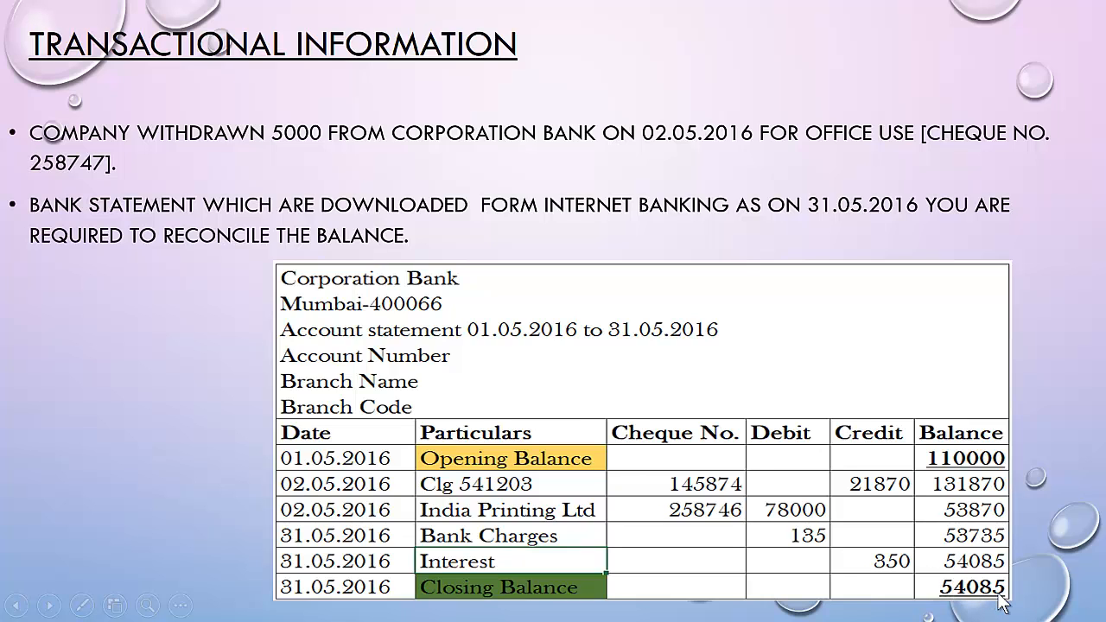
key("alt+Tab")
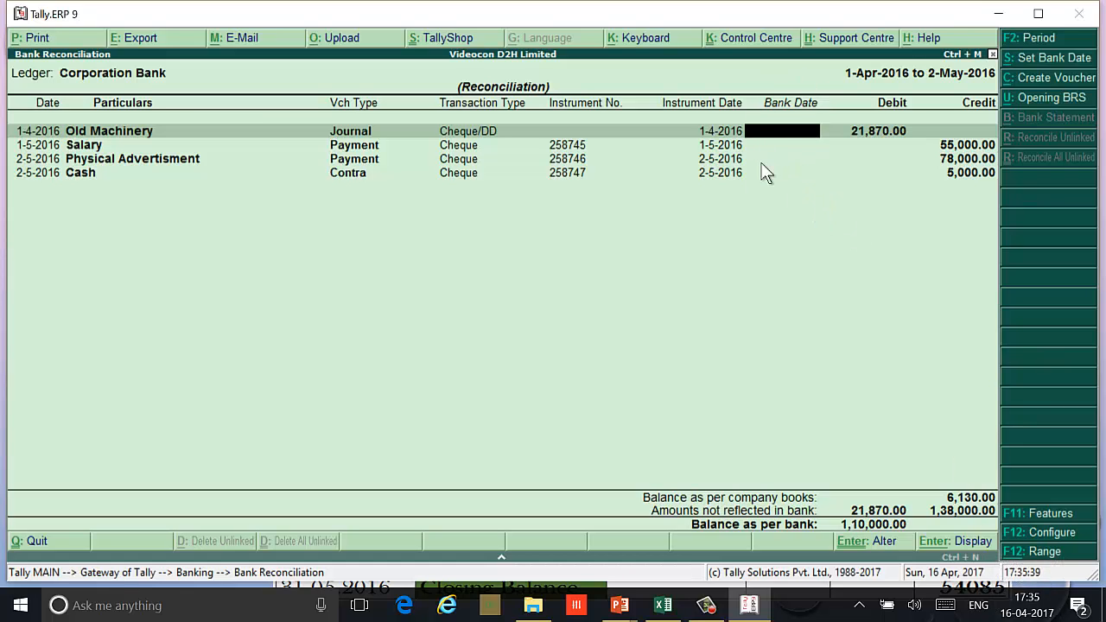
key("Down")
key("alt+Tab")
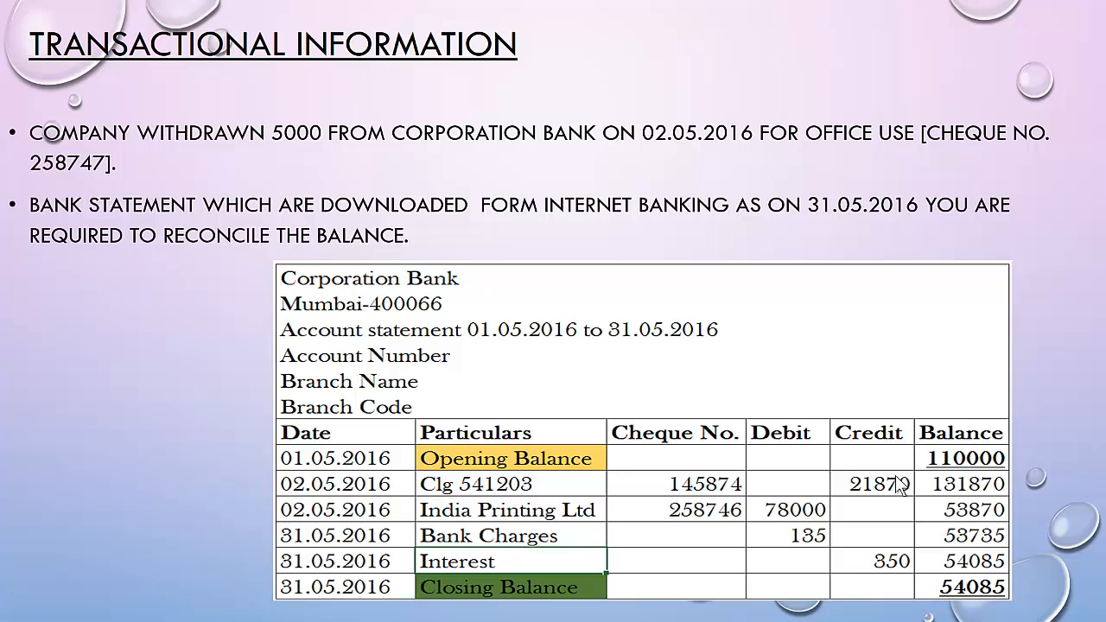
key("alt+Tab")
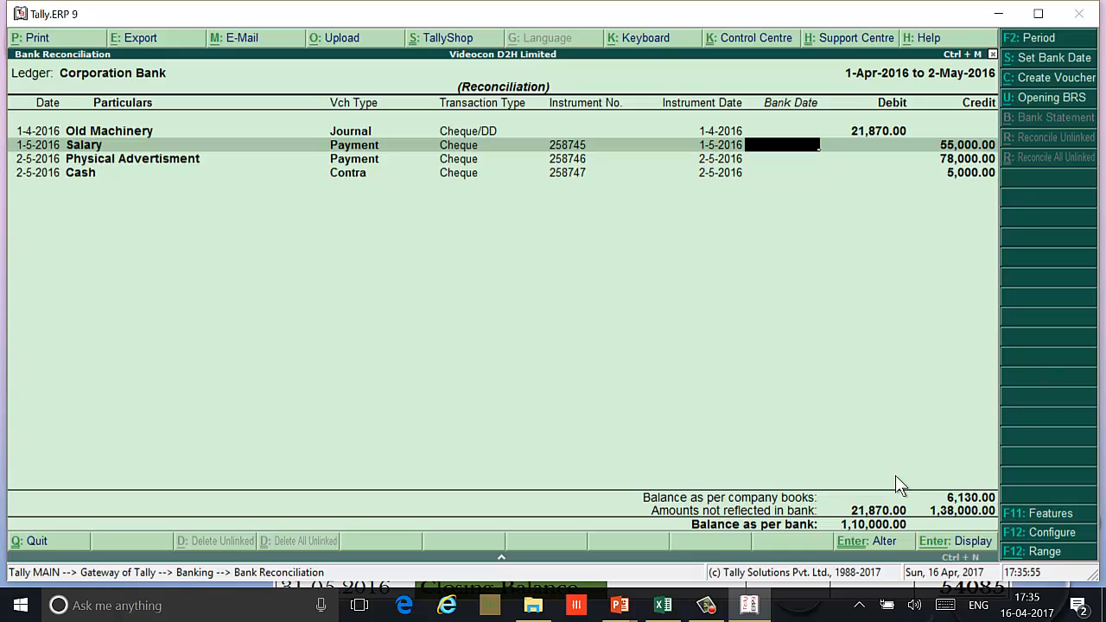
key("Up")
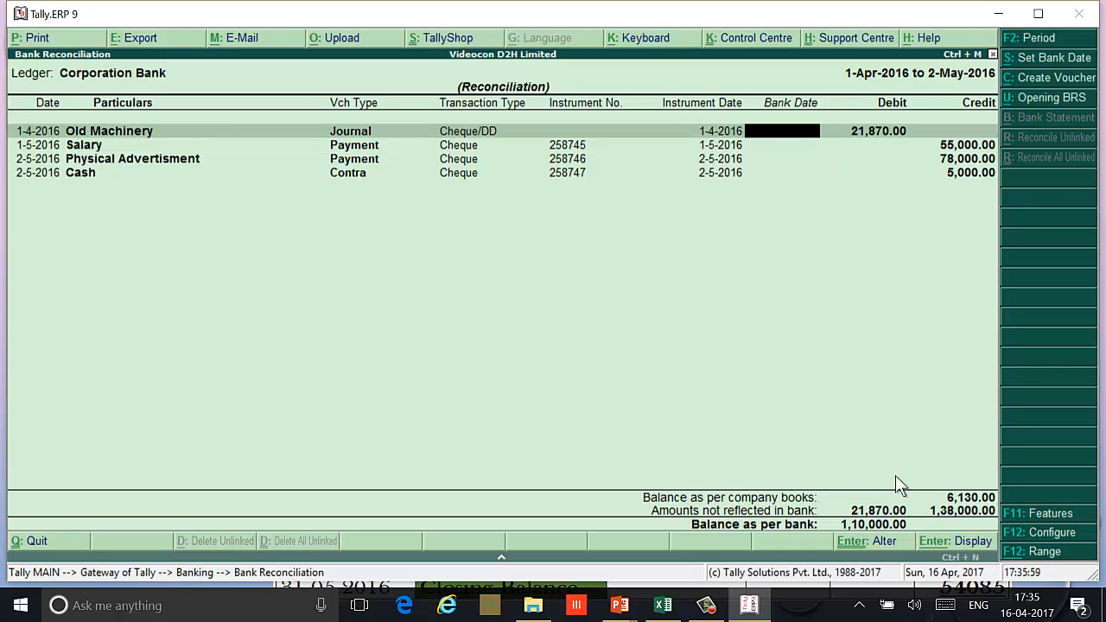
type("2-5")
key("Return")
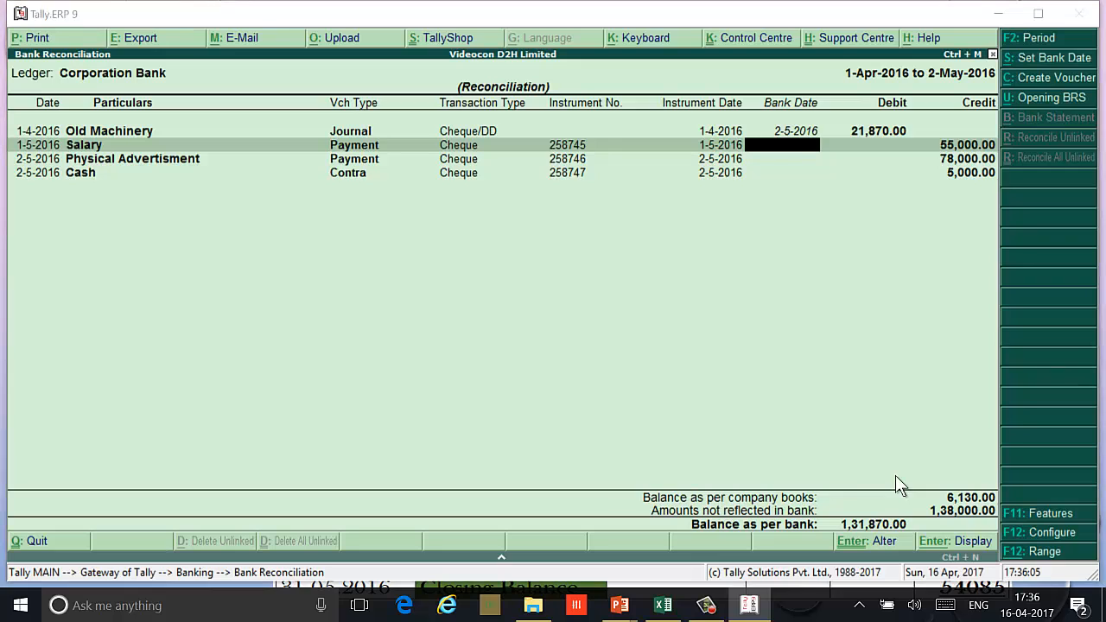
Step: Check the 78,000 payment on the statement slide, and set the Physical Advertisment entry's bank date to 2-5-2016 in Tally
key("alt+Tab")
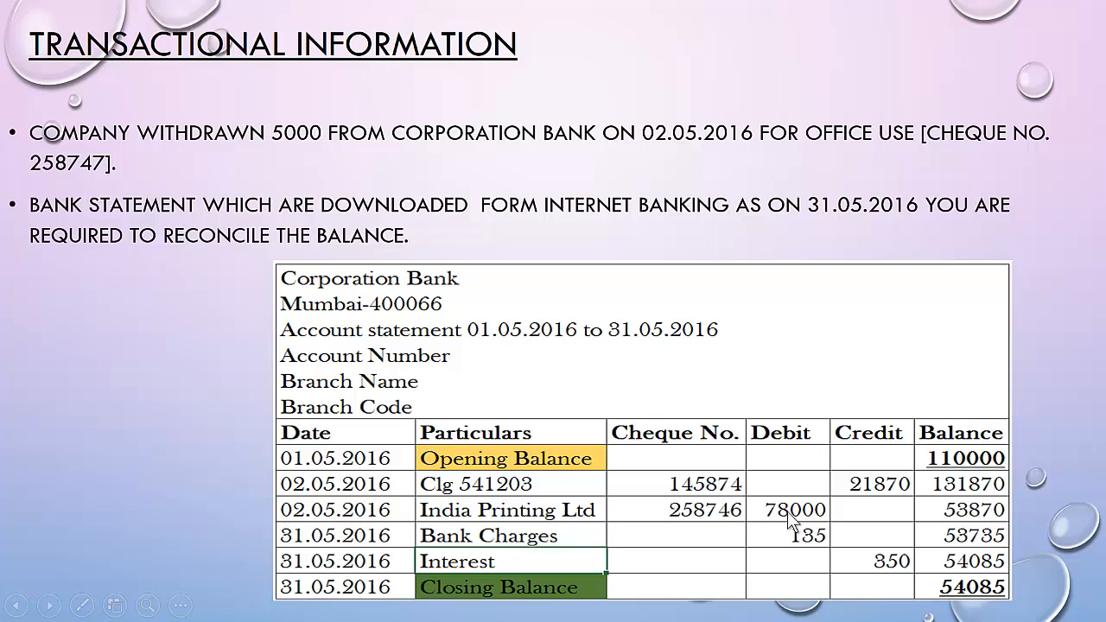
key("alt+Tab")
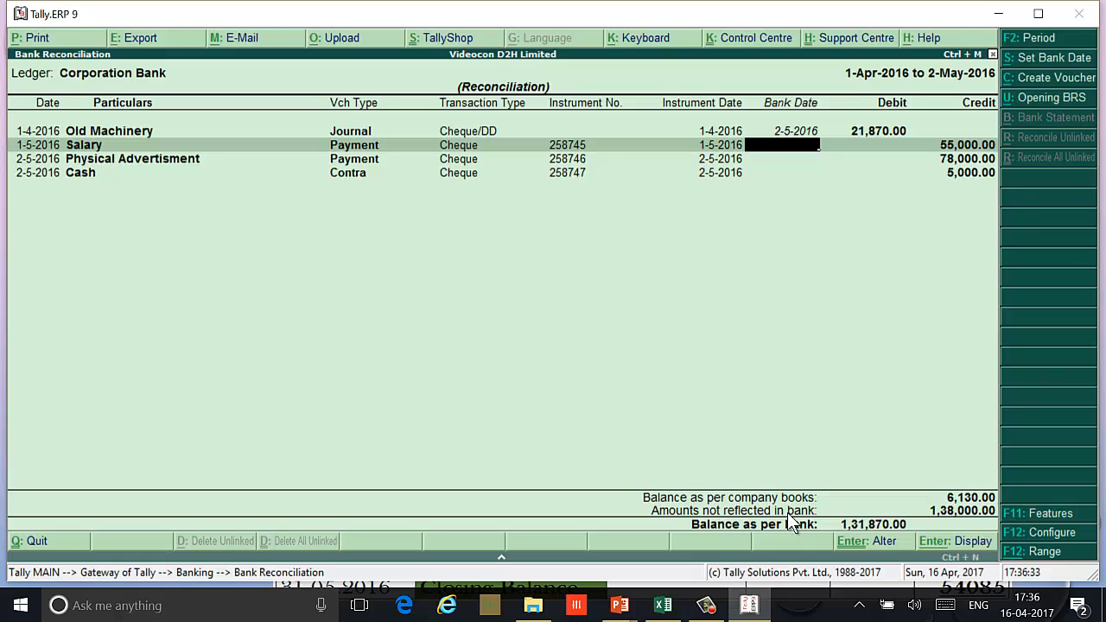
key("Down")
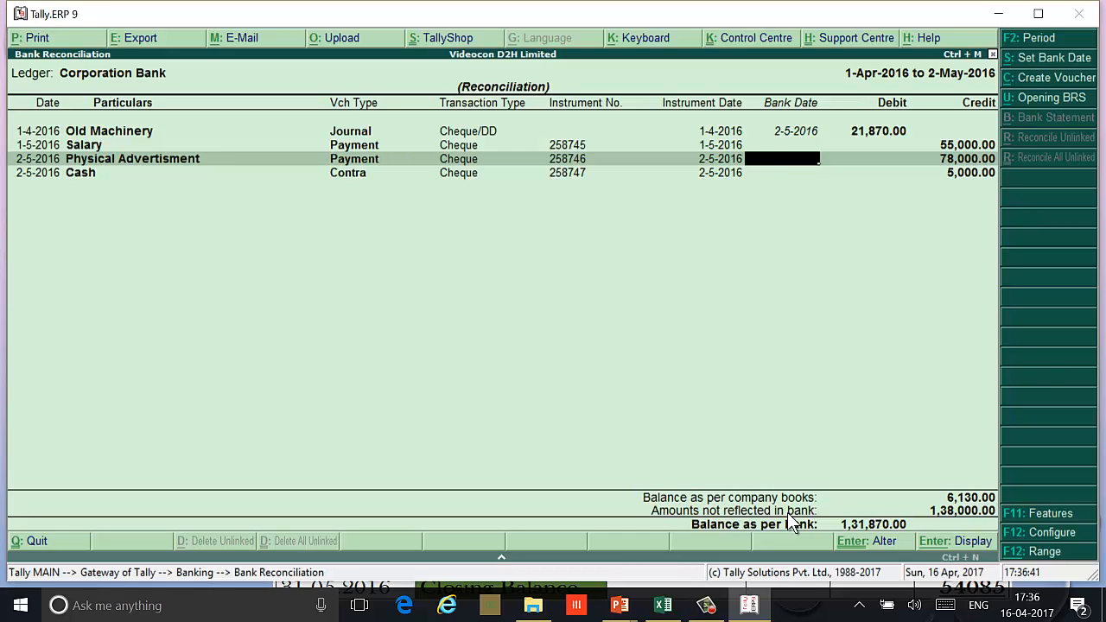
key("alt+Tab")
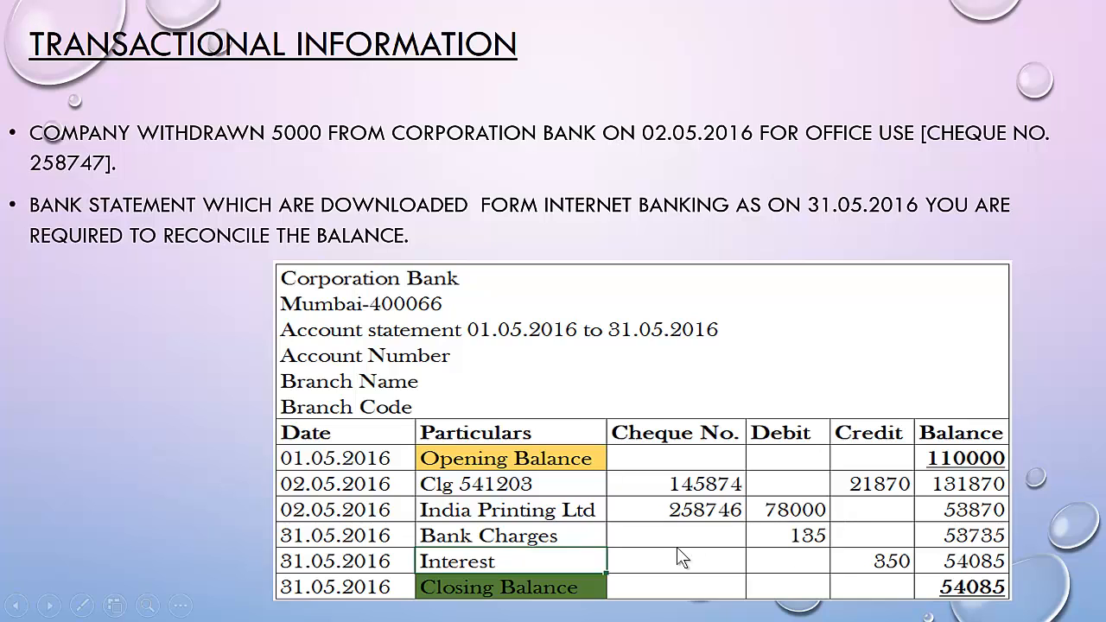
key("alt+Tab")
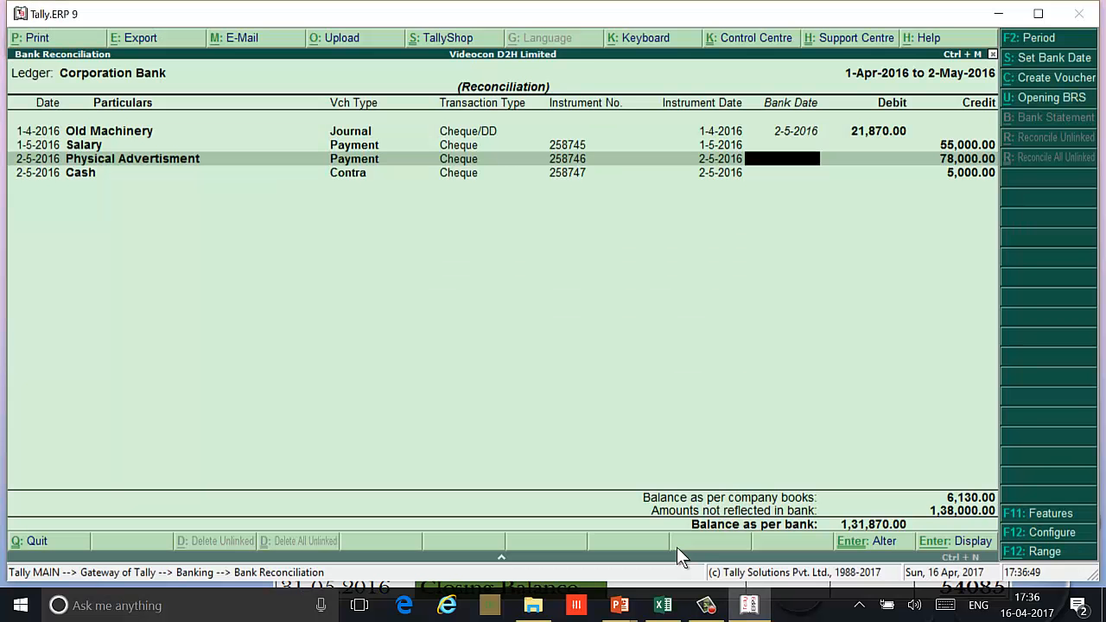
type("2-5-2016")
key("Return")
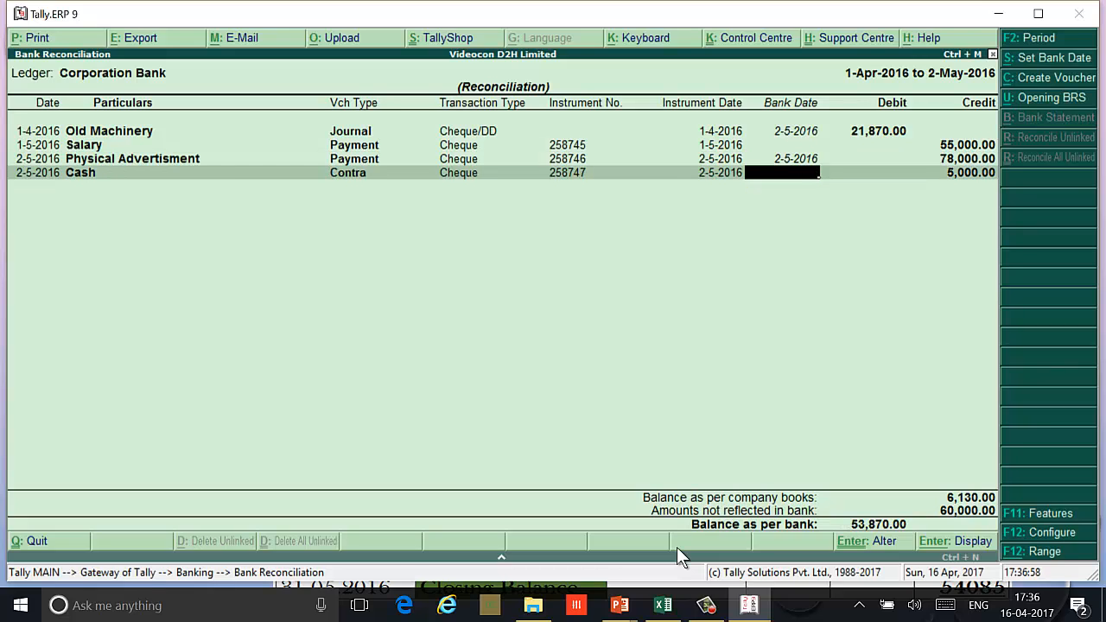
Step: Check the statement slide for the cash withdrawal, leave its bank date blank, accept the reconciliation, and return to the Gateway of Tally
key("alt+Tab")
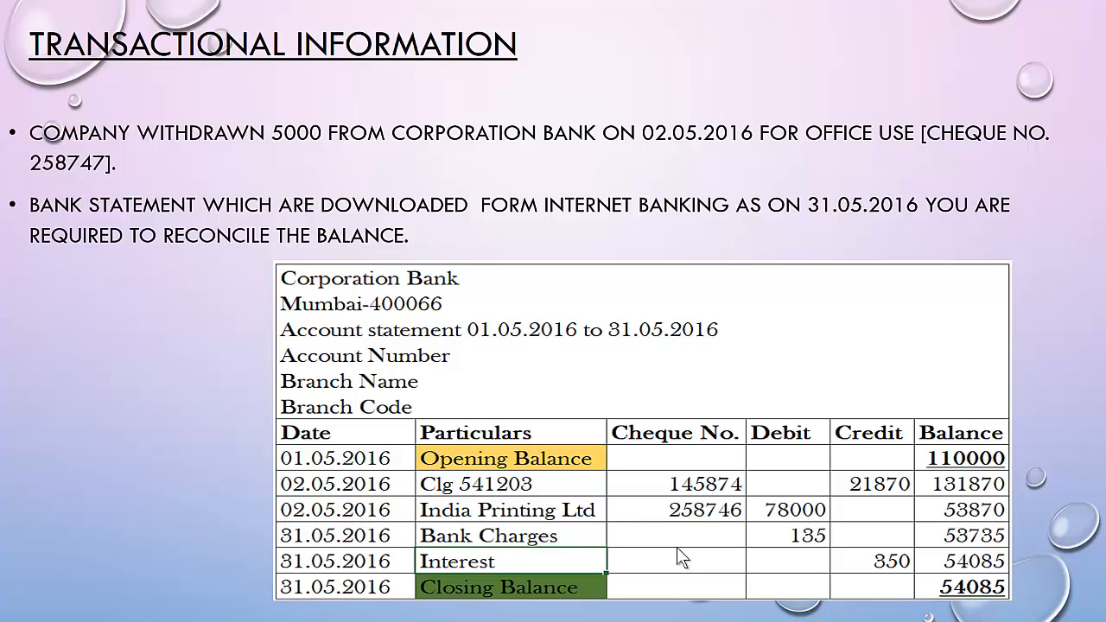
key("alt+Tab")
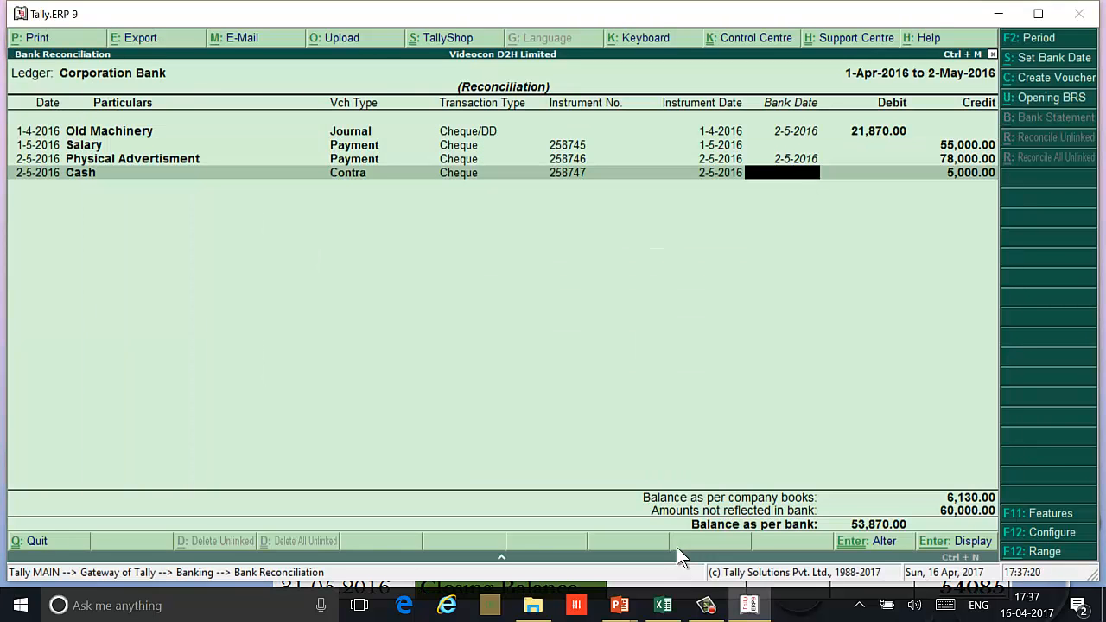
key("Return")
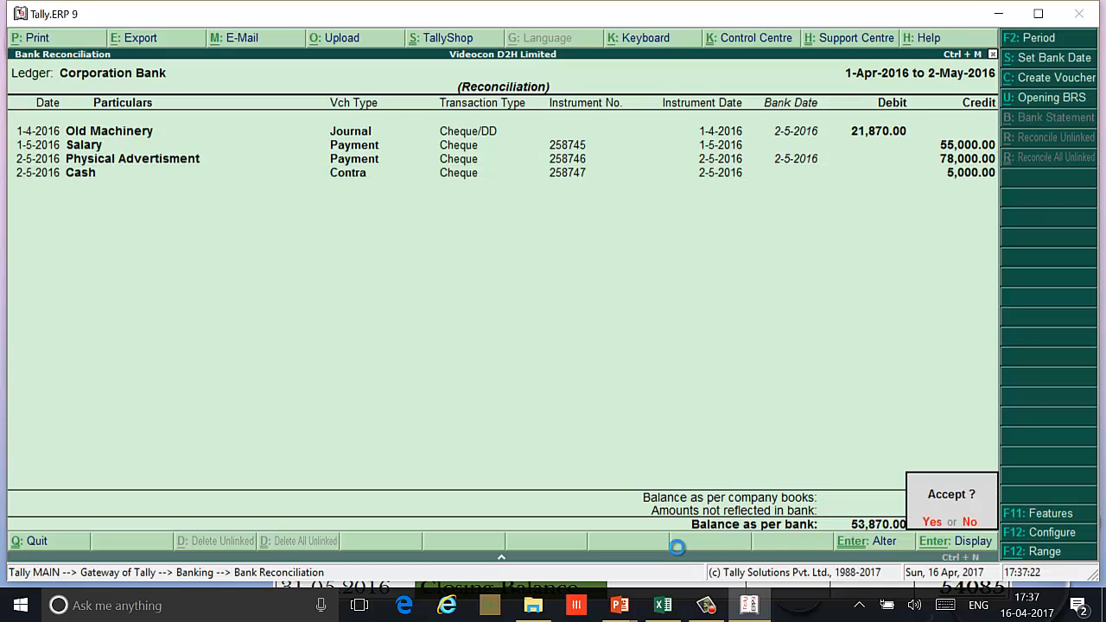
key("Return")
key("Escape")
key("Escape")
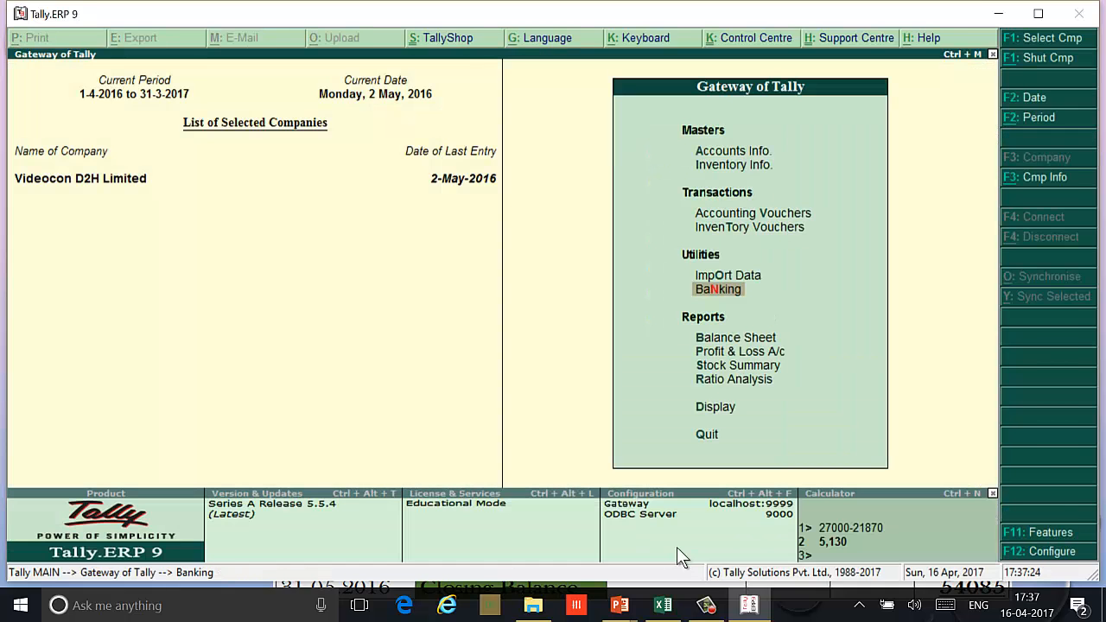
Step: Start a new payment voucher, check the bank charges date on the statement slide, and set the voucher date to 31-5-2016
key("v")
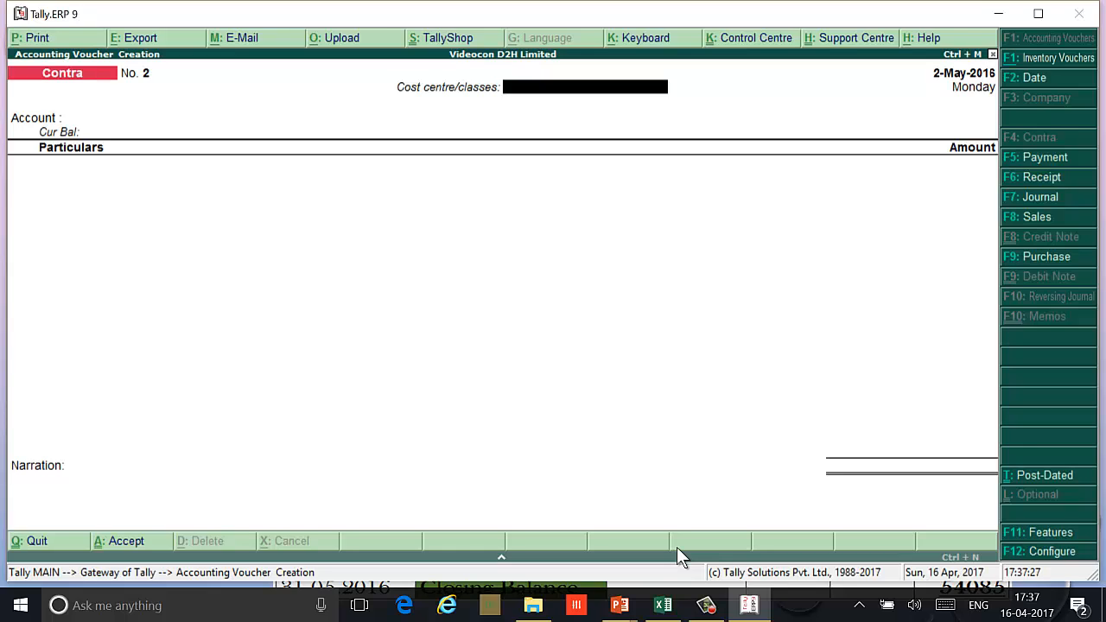
key("F5")
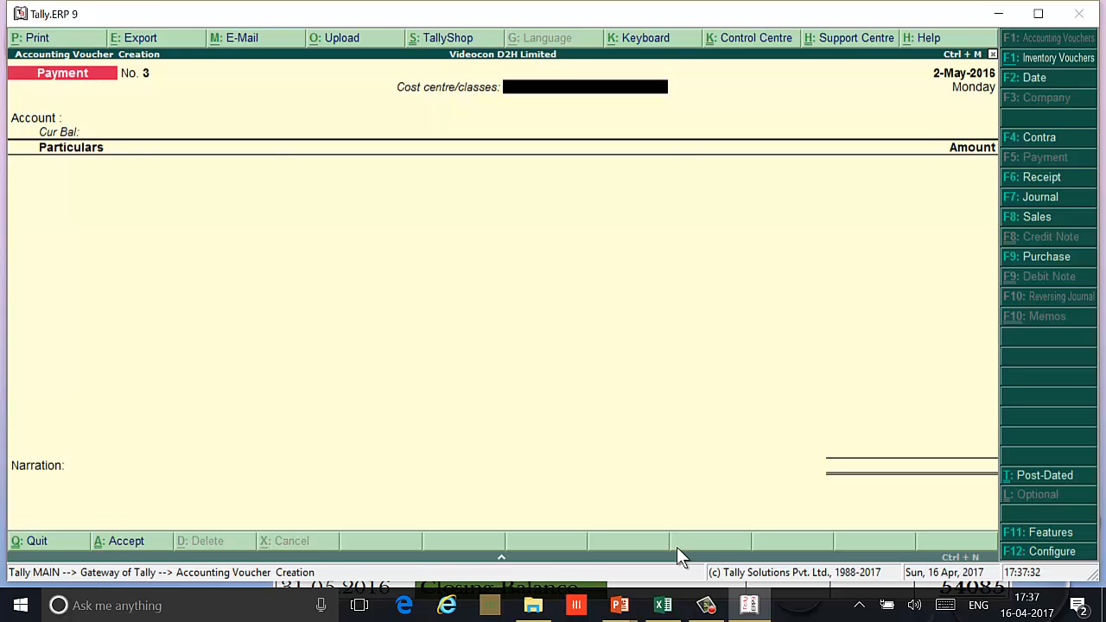
key("alt+Tab")
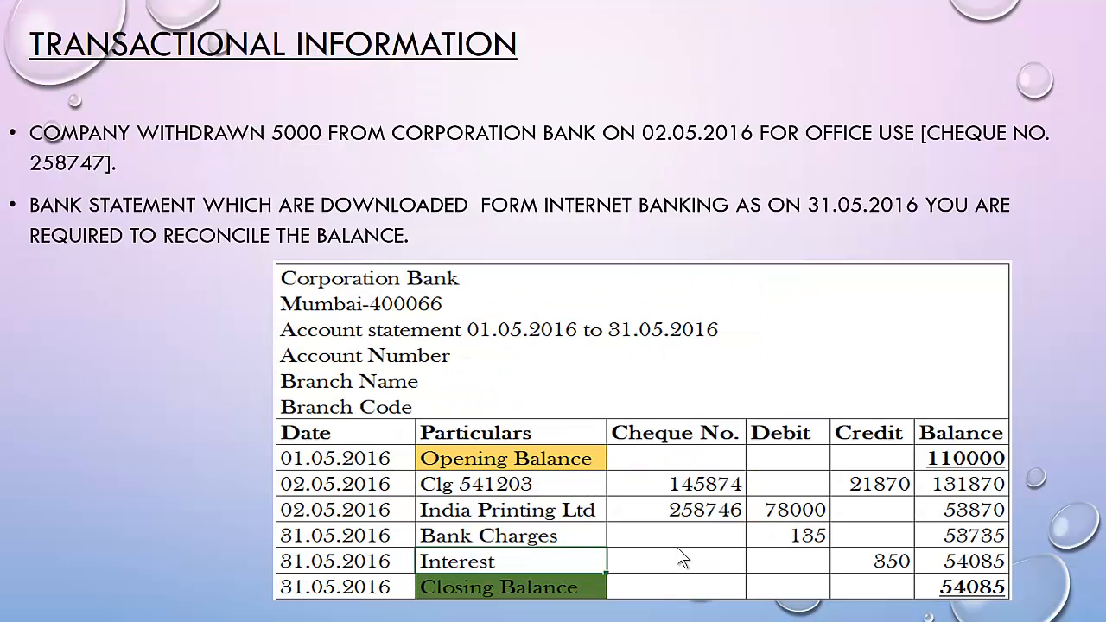
key("alt+Tab")
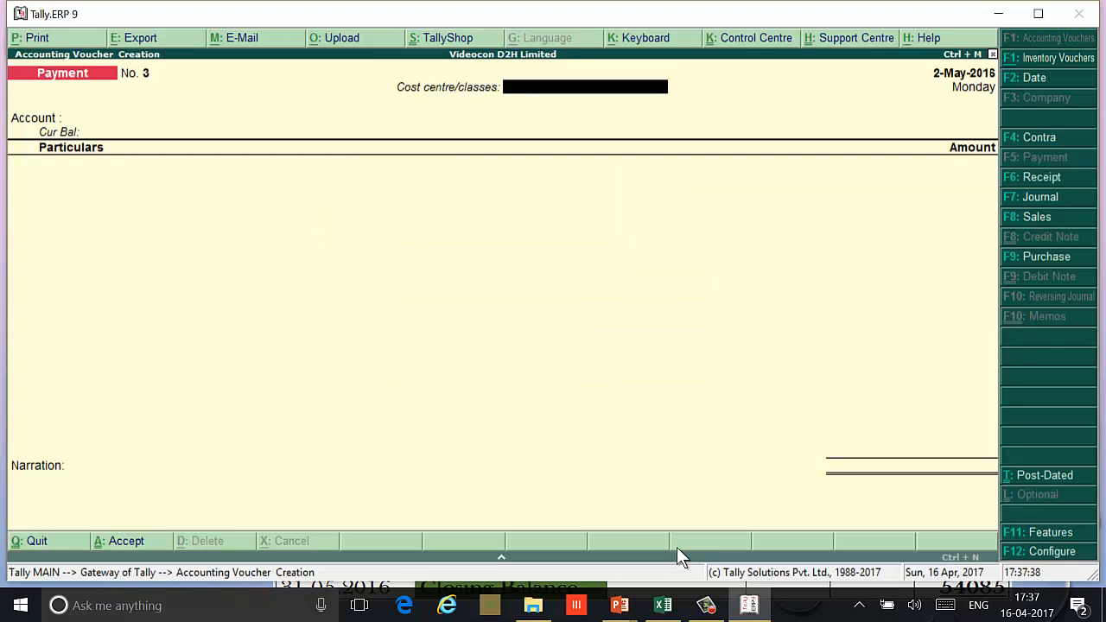
key("F2")
type("31")
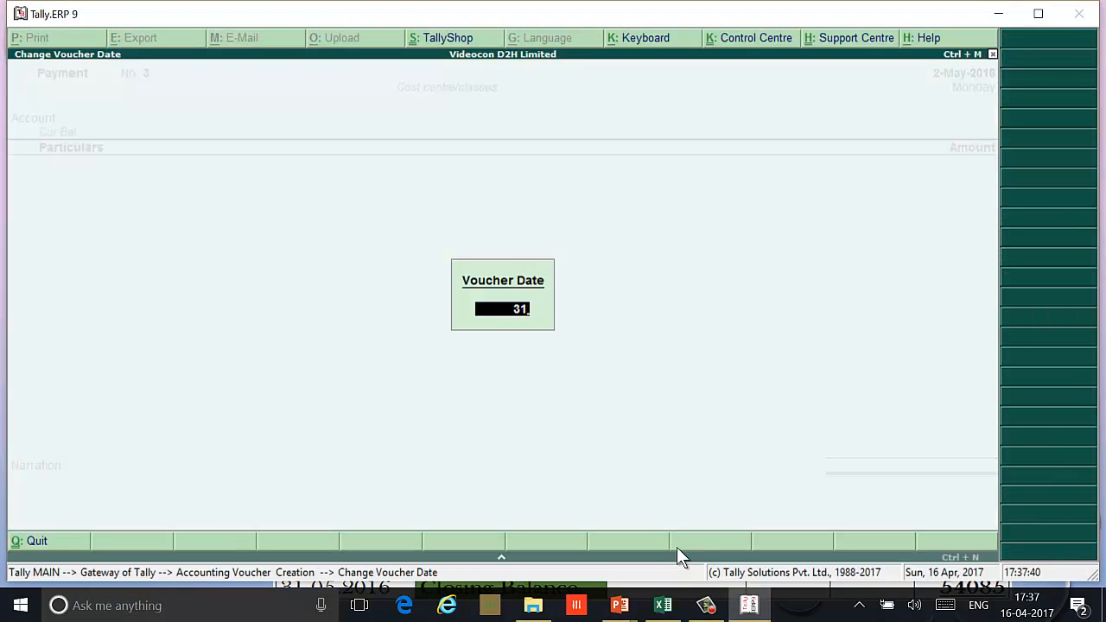
type("-5")
key("Return")
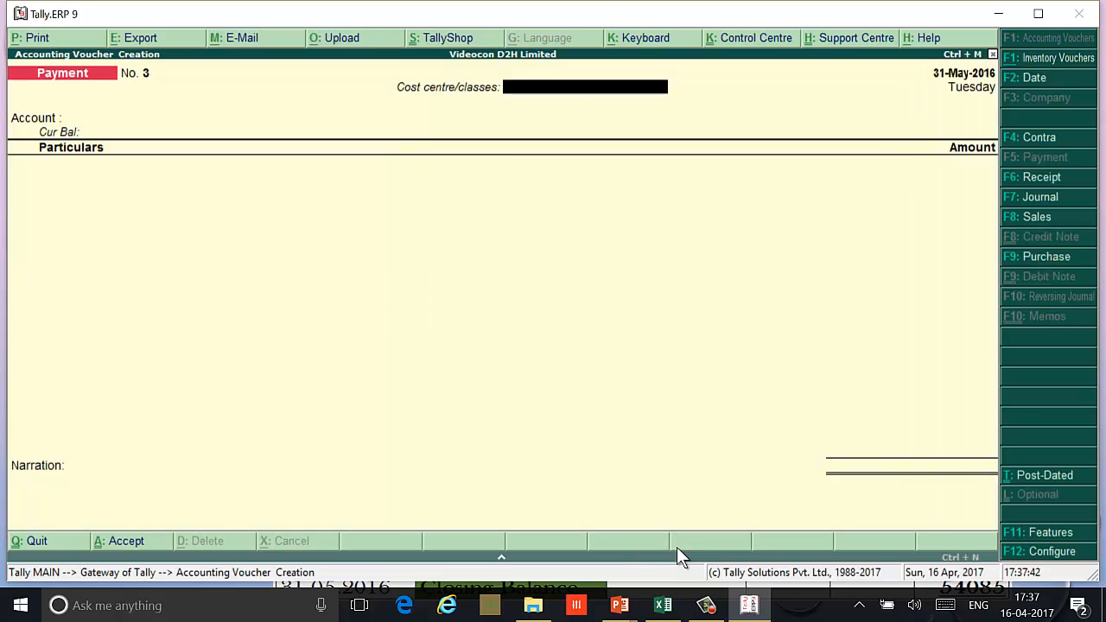
Step: Leave the payment voucher's cost centre class blank and choose Corporation Bank as the account
key("Return")
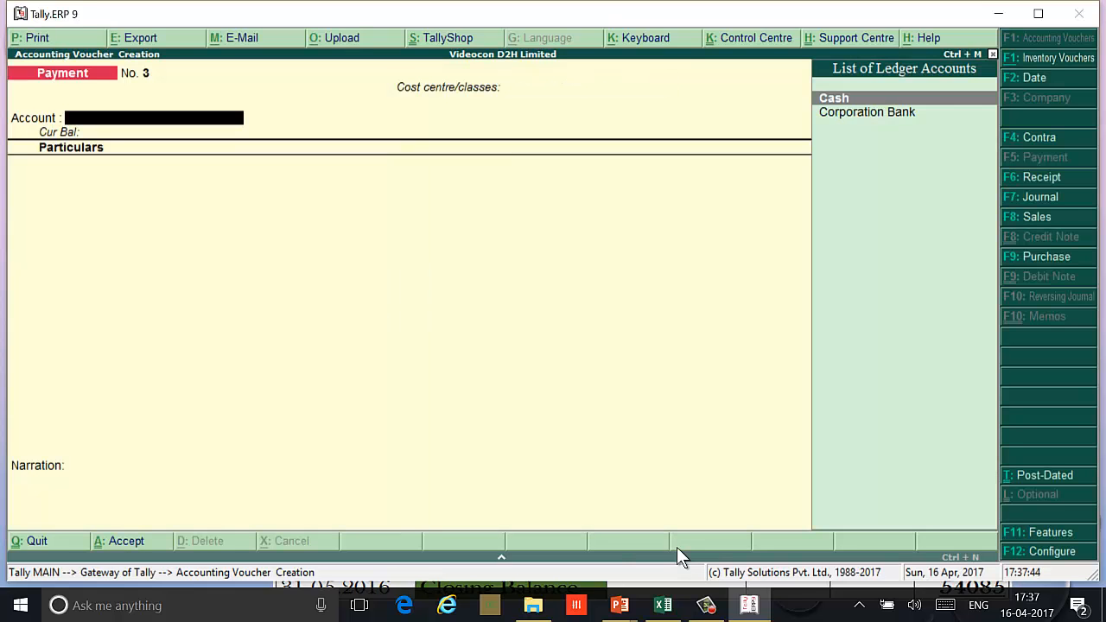
key("Down")
key("Return")
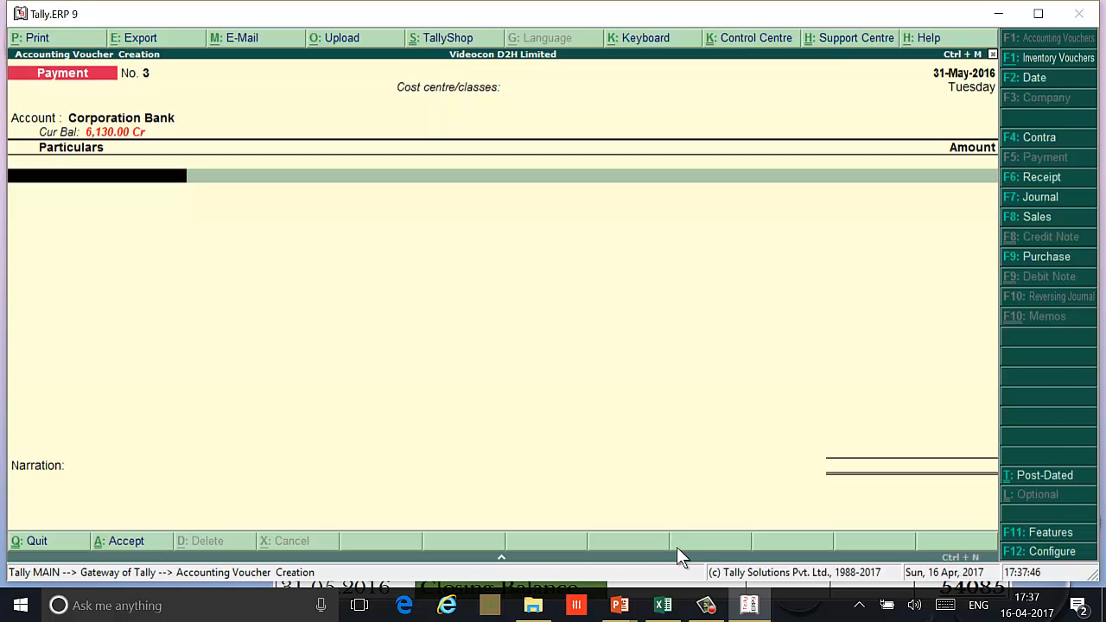
Step: Create a Bank Charges ledger under Indirect Expenses from the particulars, with cost centres and bank details set to No, and save it
type("Bank")
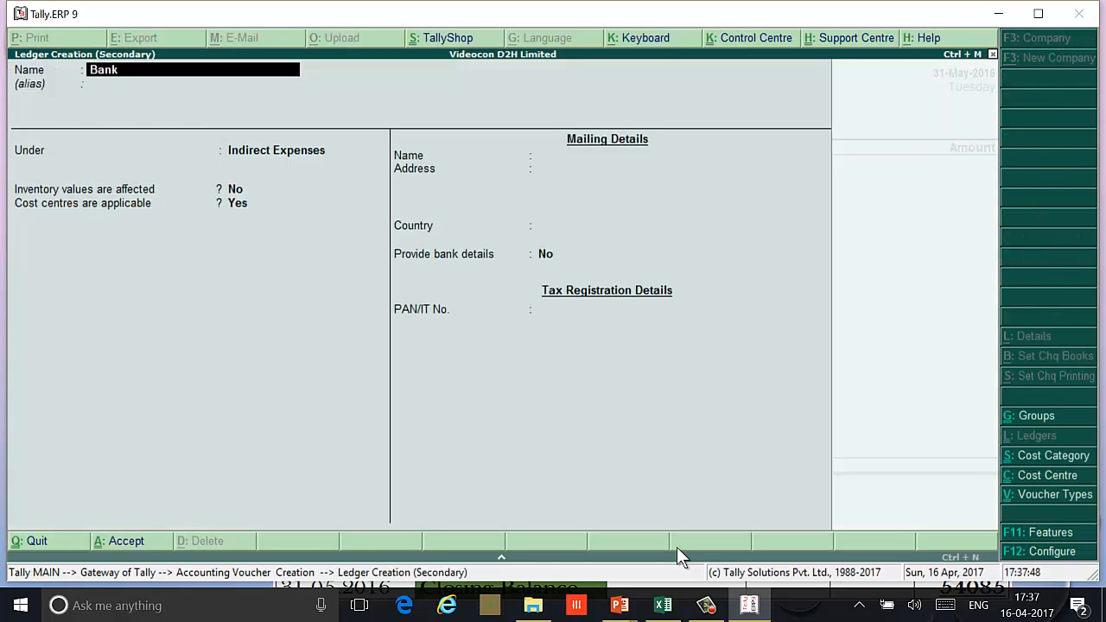
type(" Charges")
key("Return")
key("Return")
key("Return")
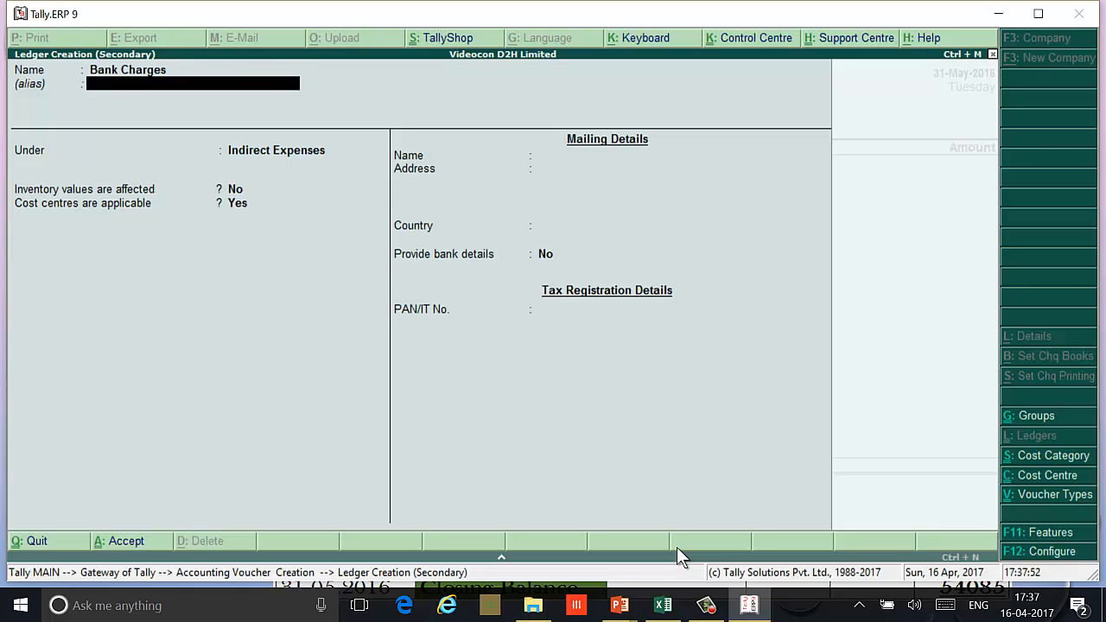
key("Return")
type("n")
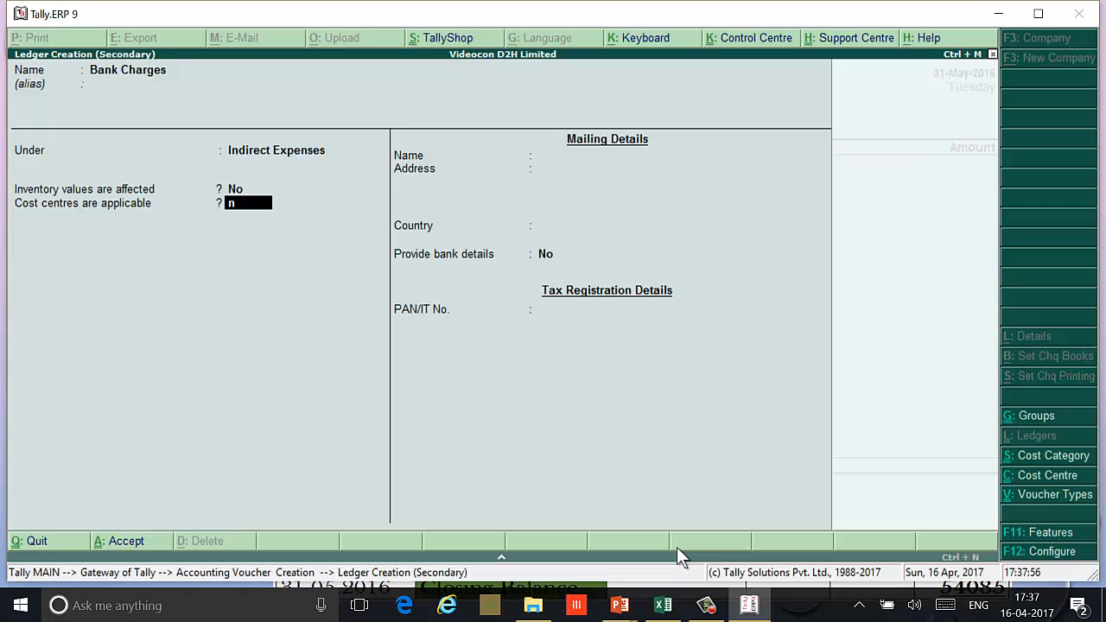
key("Return")
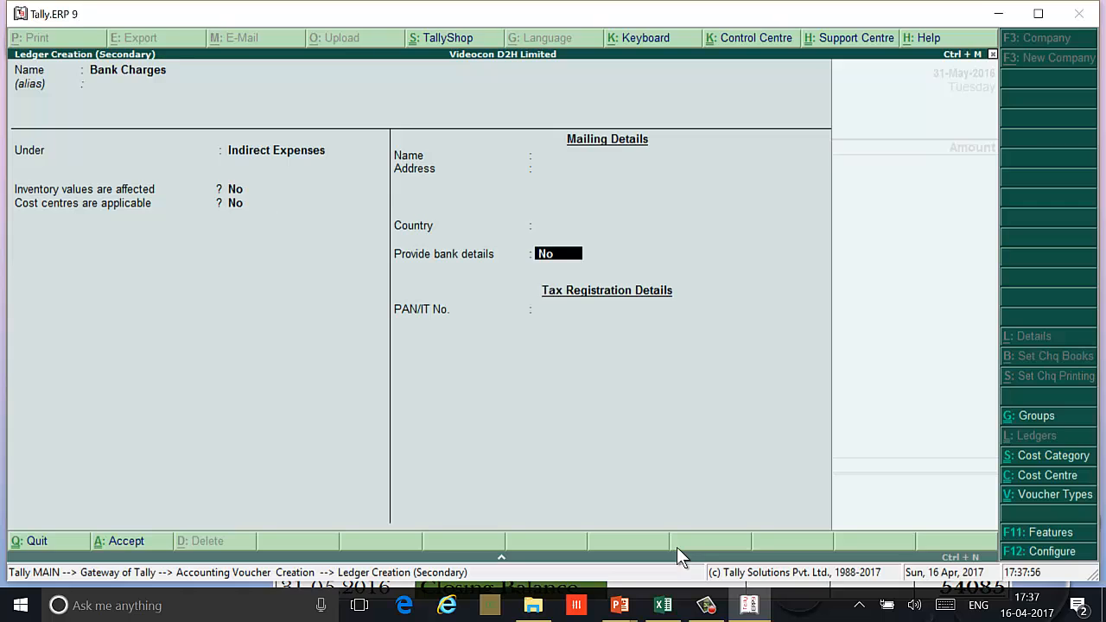
type("n")
key("ctrl+a")
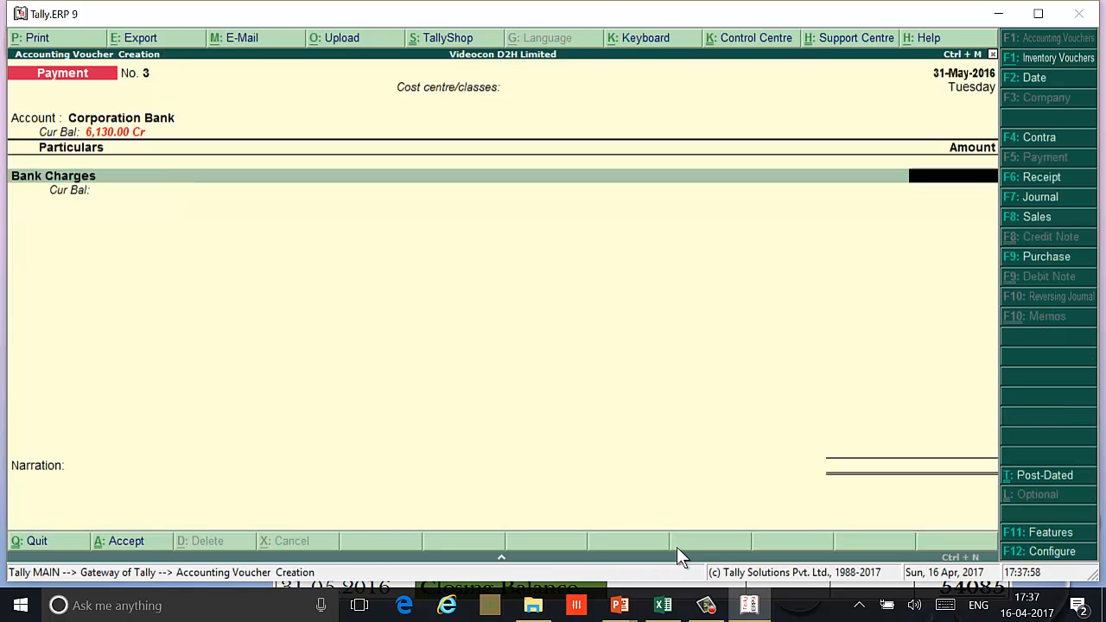
Step: Enter 135 for Bank Charges, allocate it as a cheque without an instrument number, save the payment voucher, and return to the Gateway of Tally
type("135")
key("Return")
key("Return")
key("Return")
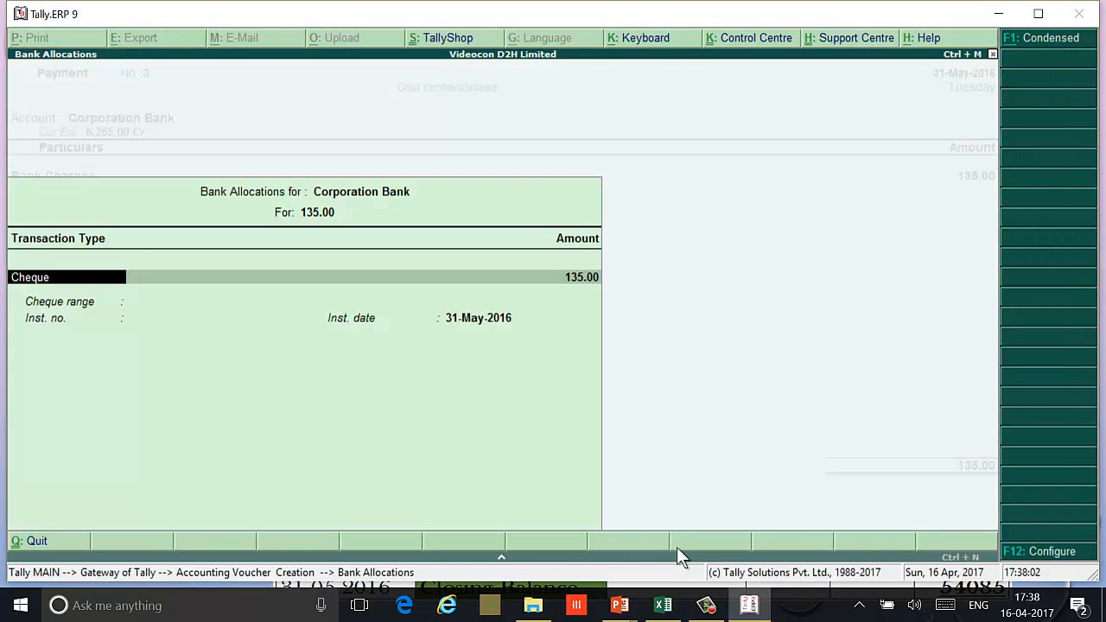
key("Return")
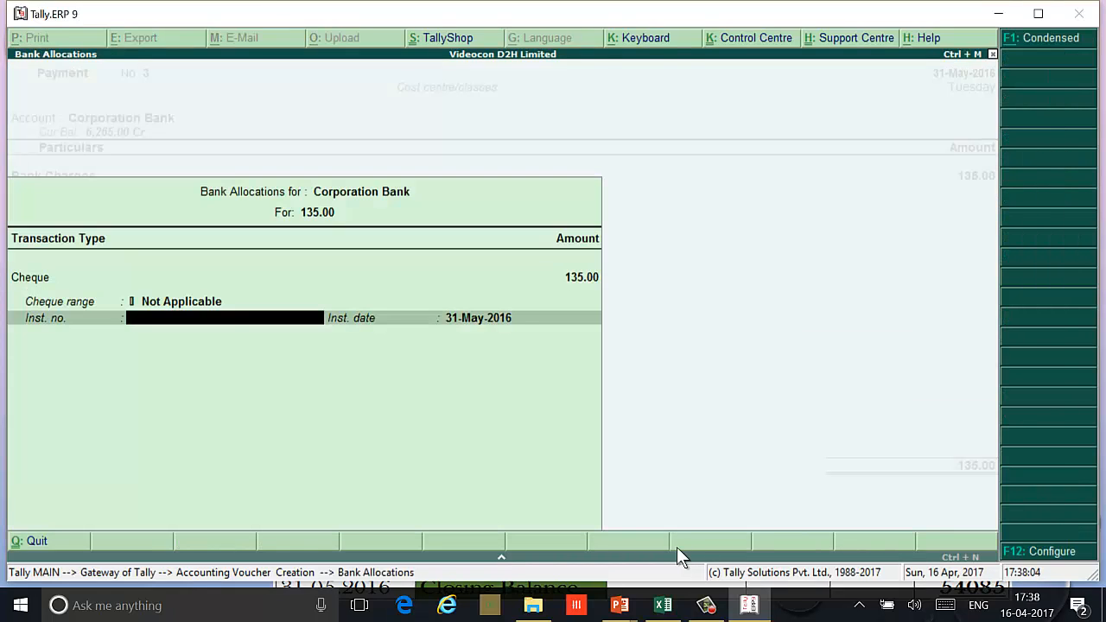
key("Return")
key("Return")
key("Return")
key("Return")
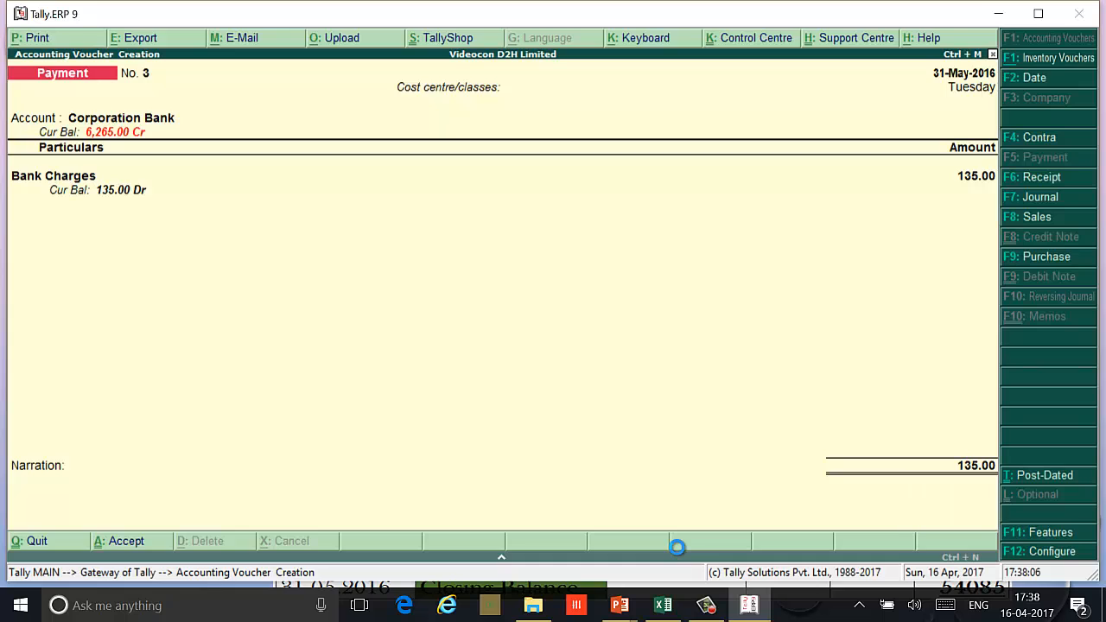
key("Escape")
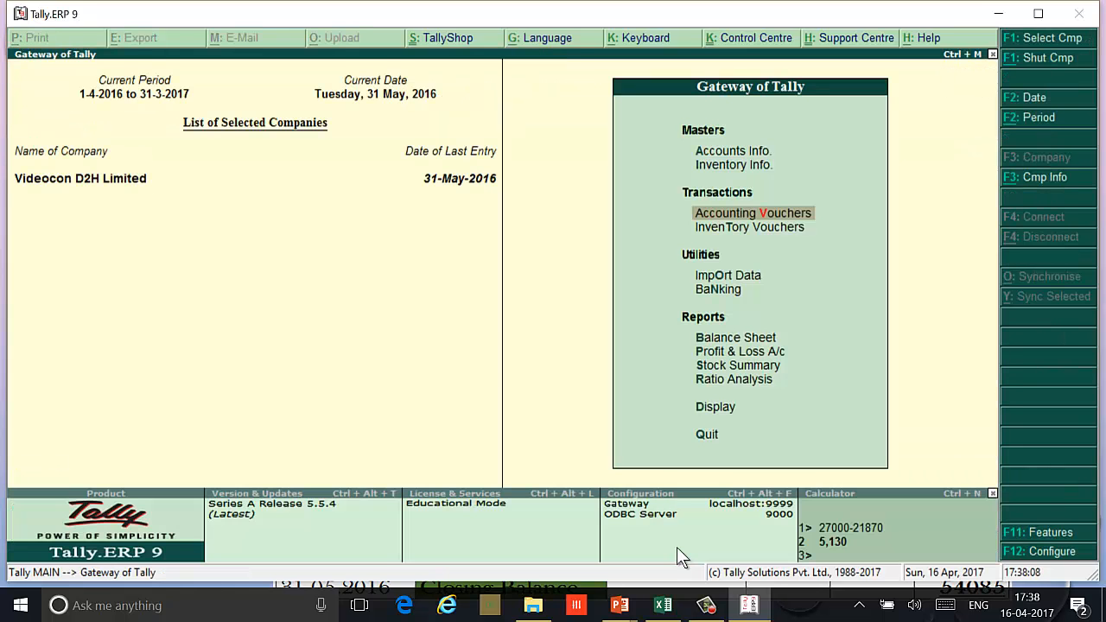
Step: Open the bank reconciliation for the Corporation Bank ledger
key("Down")
key("Down")
key("Down")
key("Return")
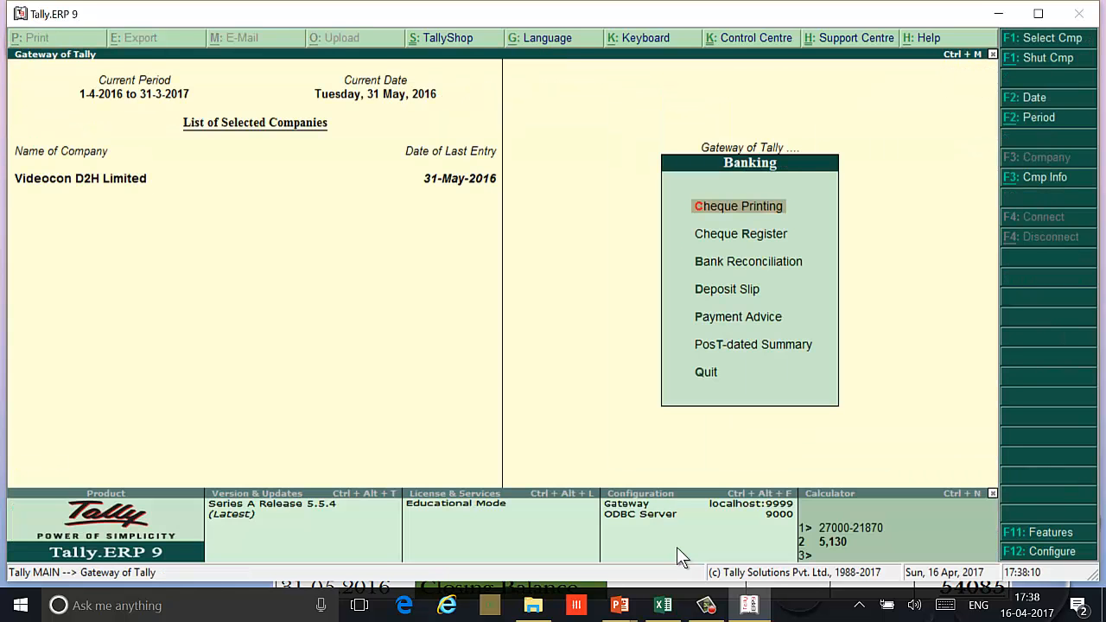
key("Down")
key("Down")
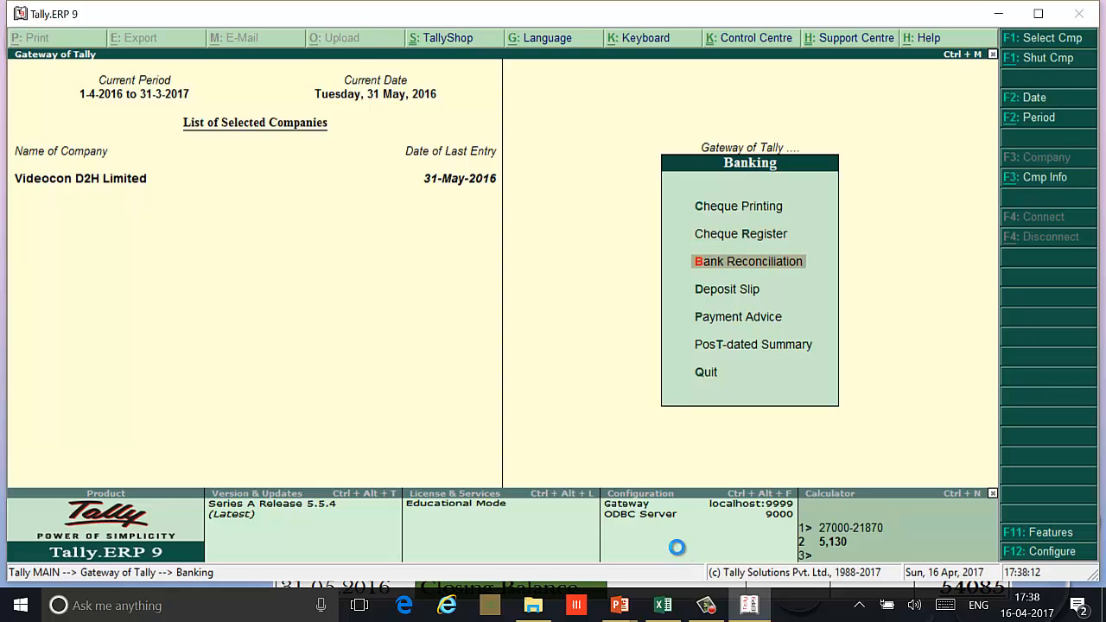
key("Return")
key("Return")
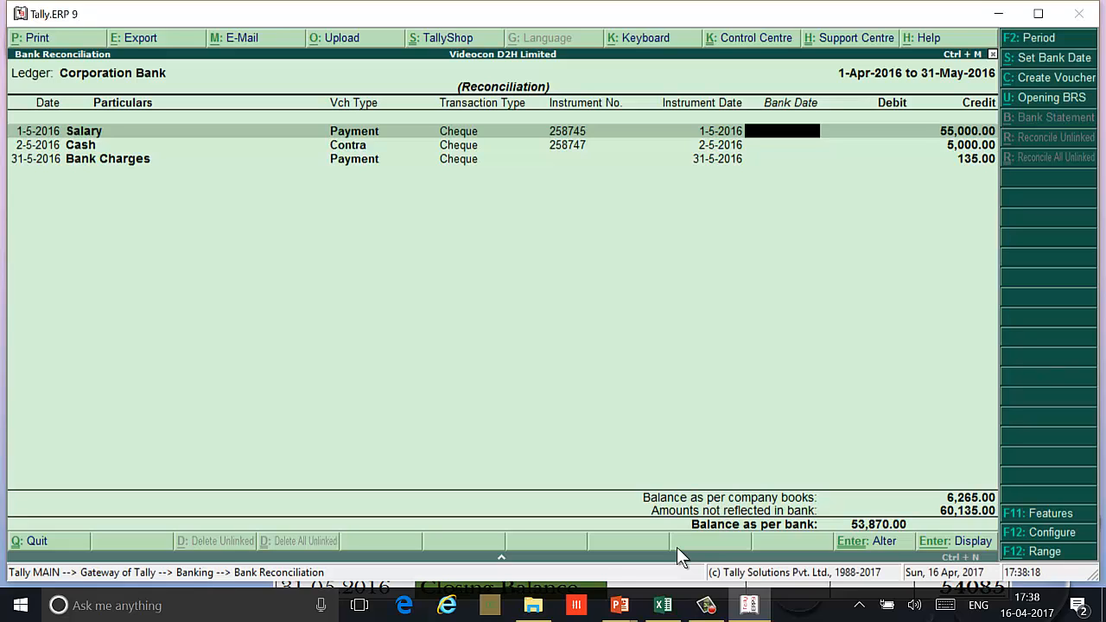
Step: Set the bank date of the Bank Charges payment to 31-5 and accept the reconciliation
key("Down")
key("Down")
type("3")
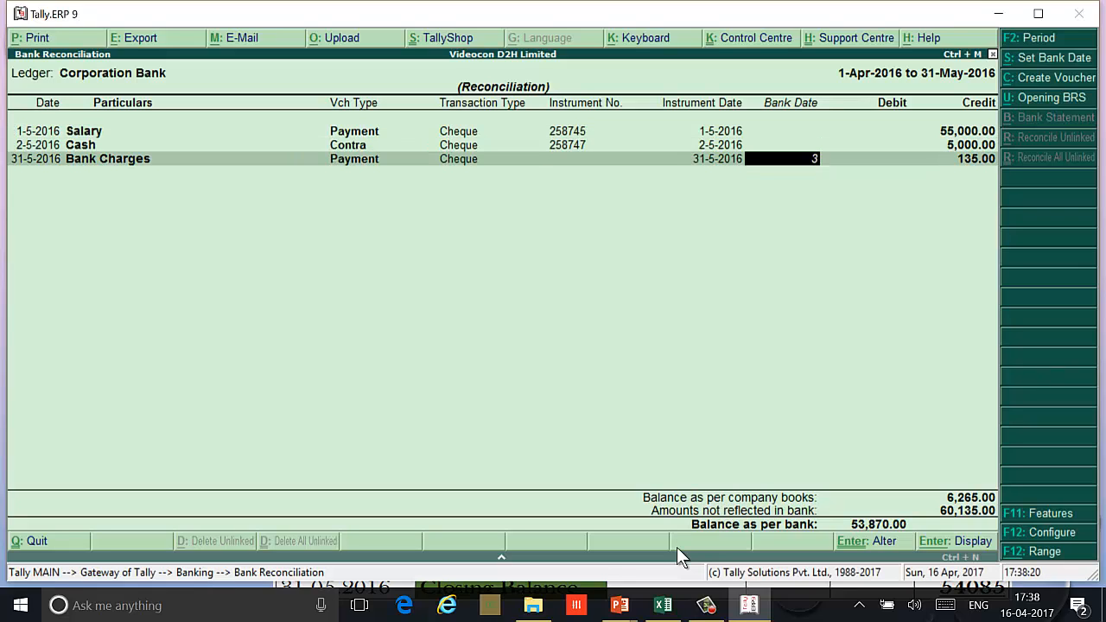
type("1-5")
key("Return")
key("Return")
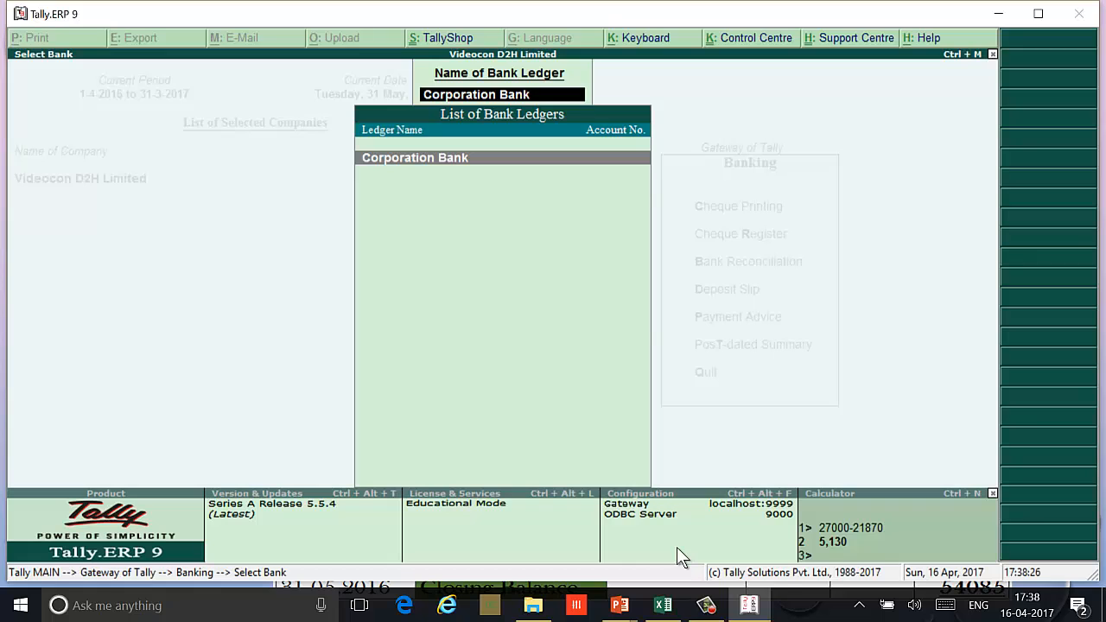
Step: Check the interest entry on the bank statement slide, and leave the bank ledger selection for the Gateway of Tally
key("alt+Tab")
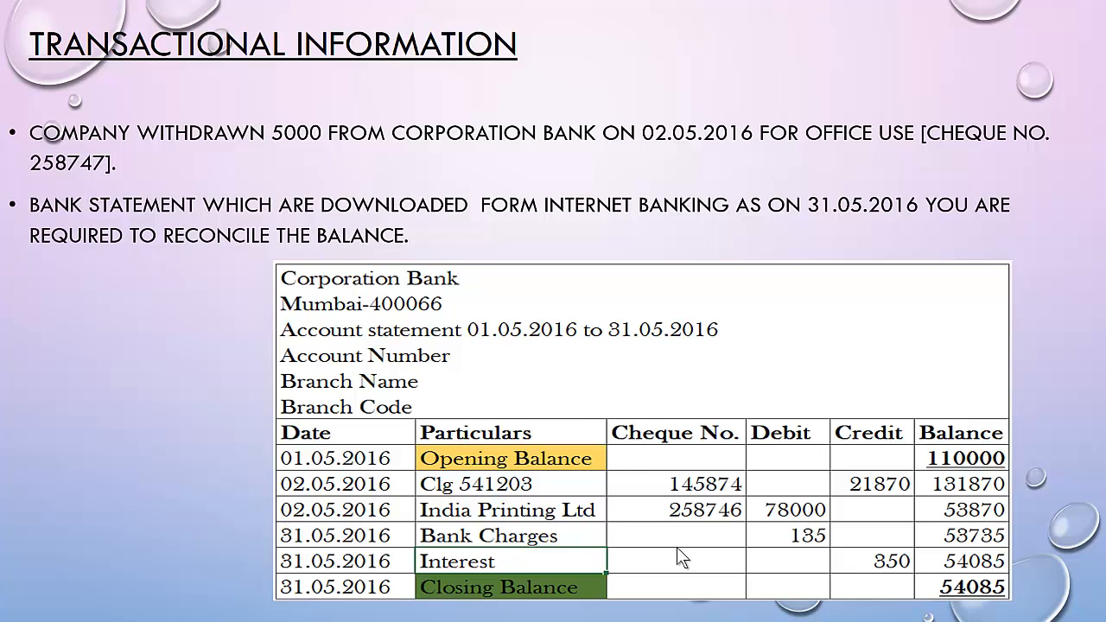
key("alt+Tab")
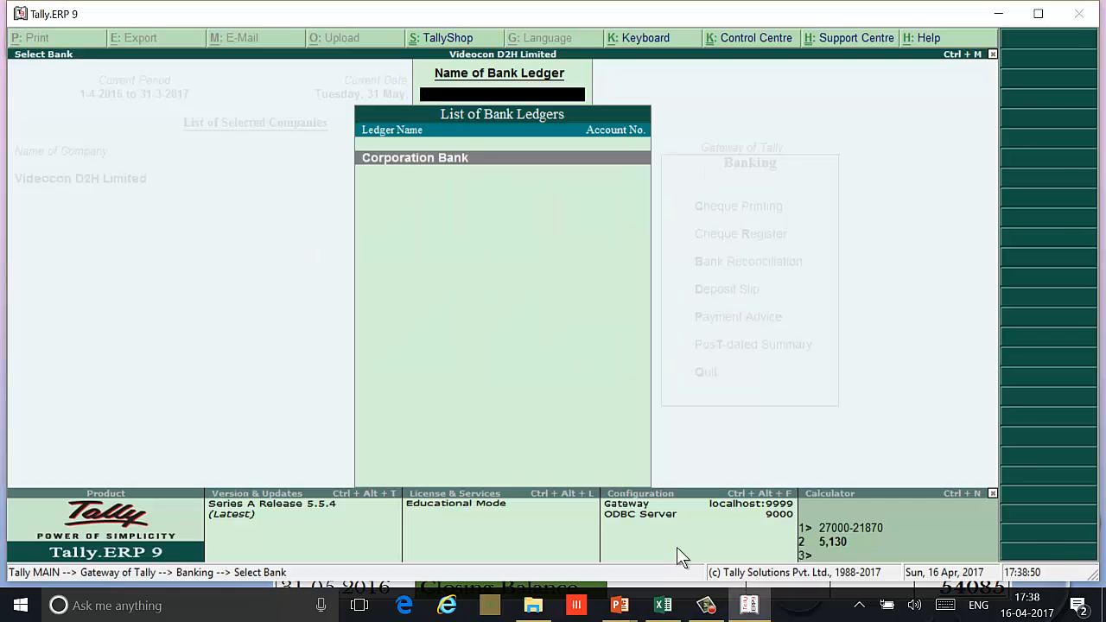
key("Escape")
key("Escape")
key("Escape")
key("Escape")
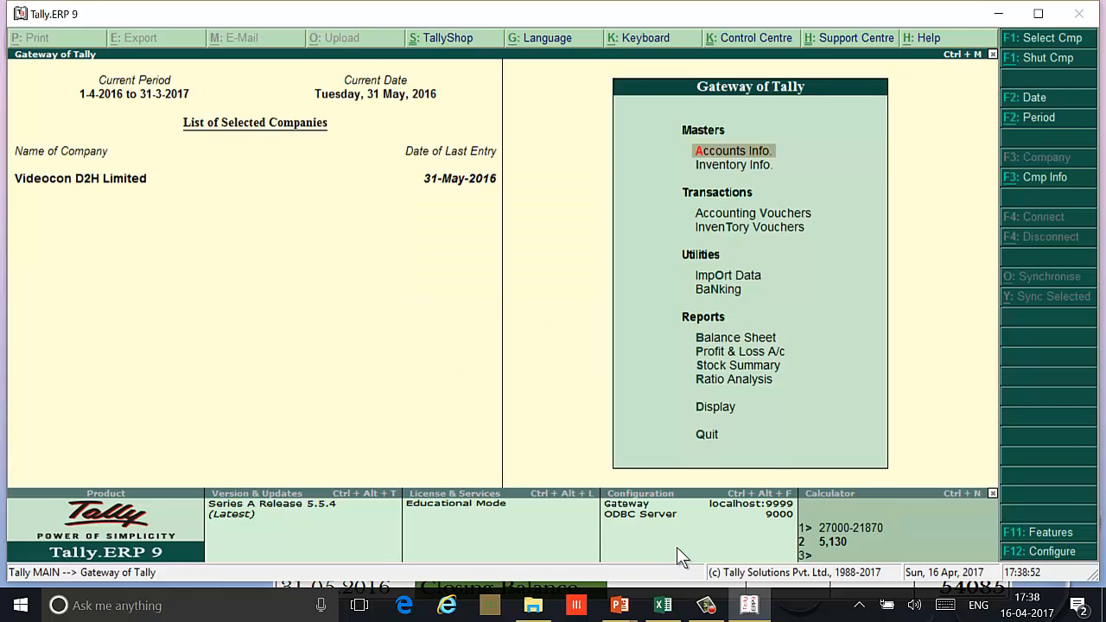
Step: Start a receipt voucher with cost centre class Not Applicable and choose Corporation Bank as the account
key("v")
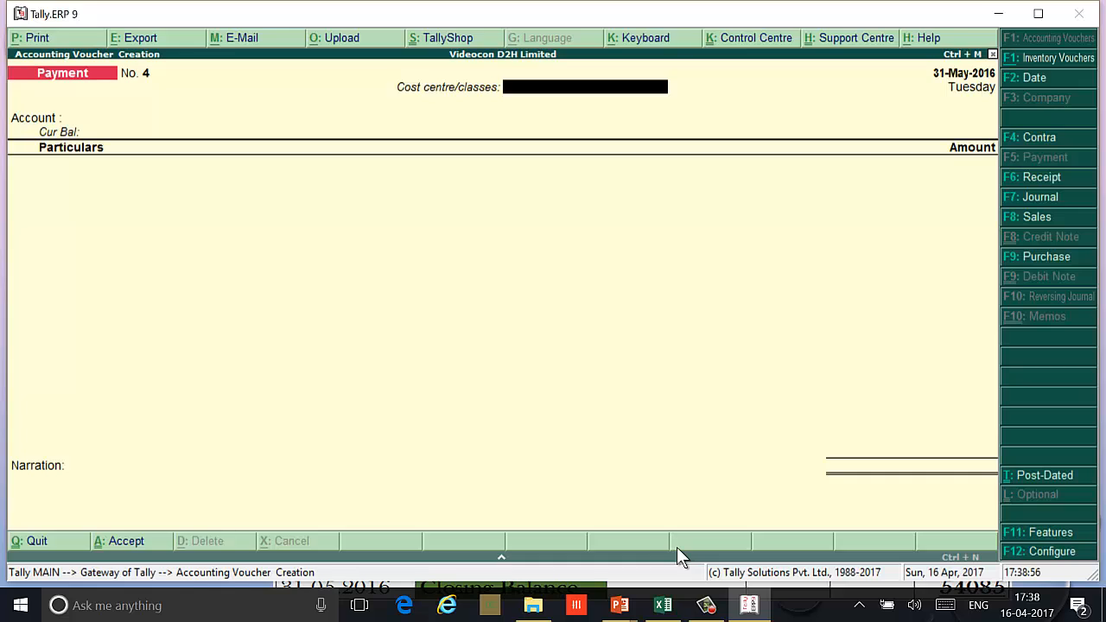
key("F6")
key("Return")
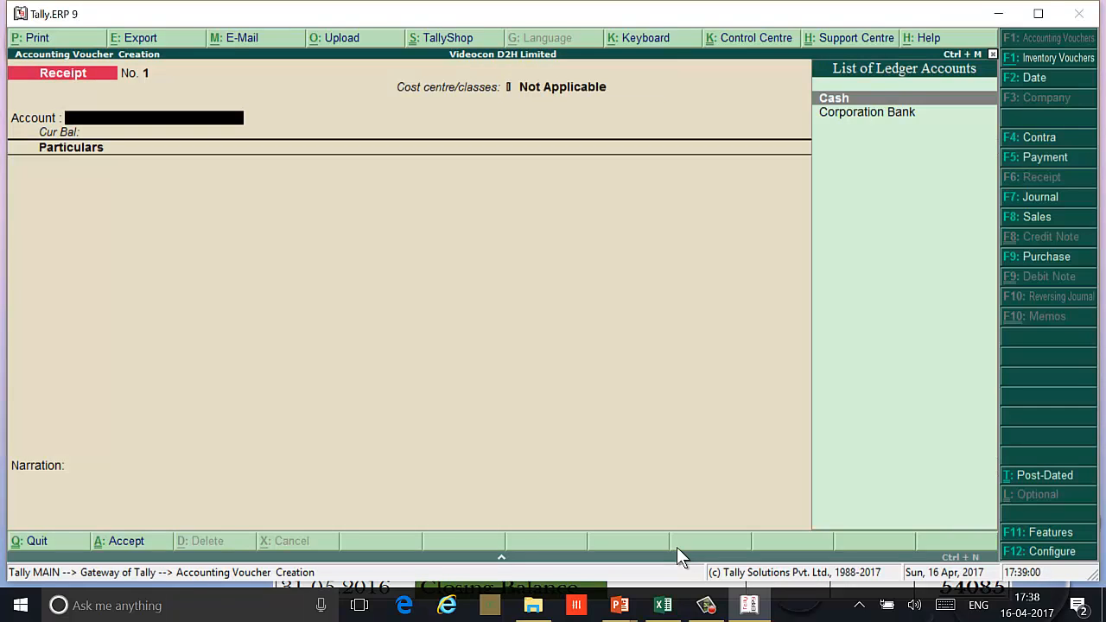
key("Down")
key("Return")
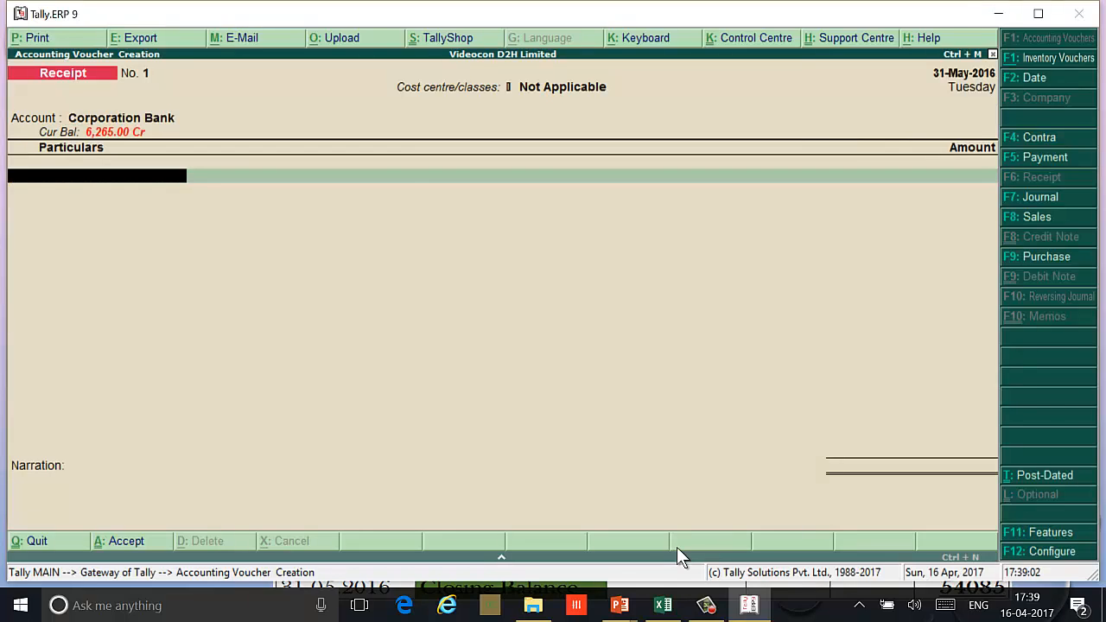
Step: Start a new ledger from the receipt's particulars, naming it Interest Received and leaving the alias blank
key("alt+c")
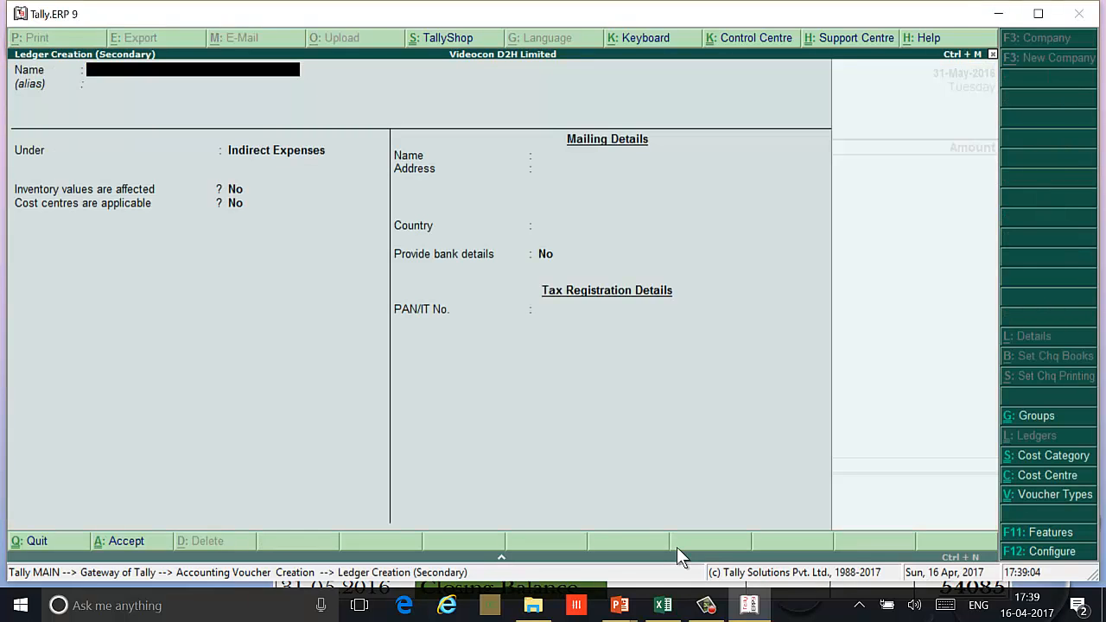
type("Interest Received")
key("Return")
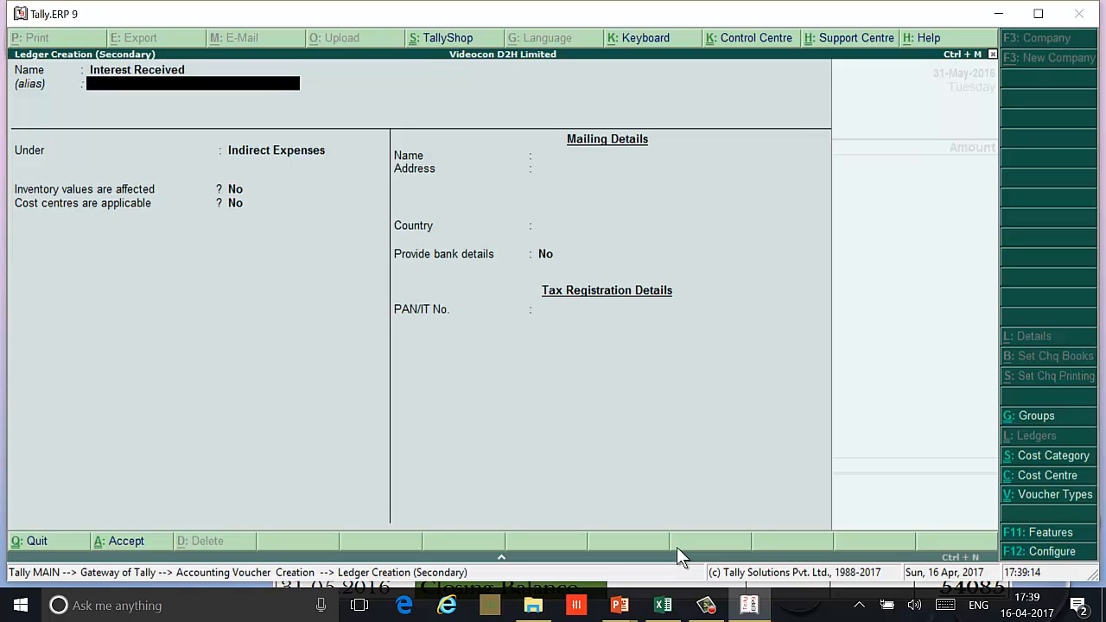
key("Return")
key("Return")
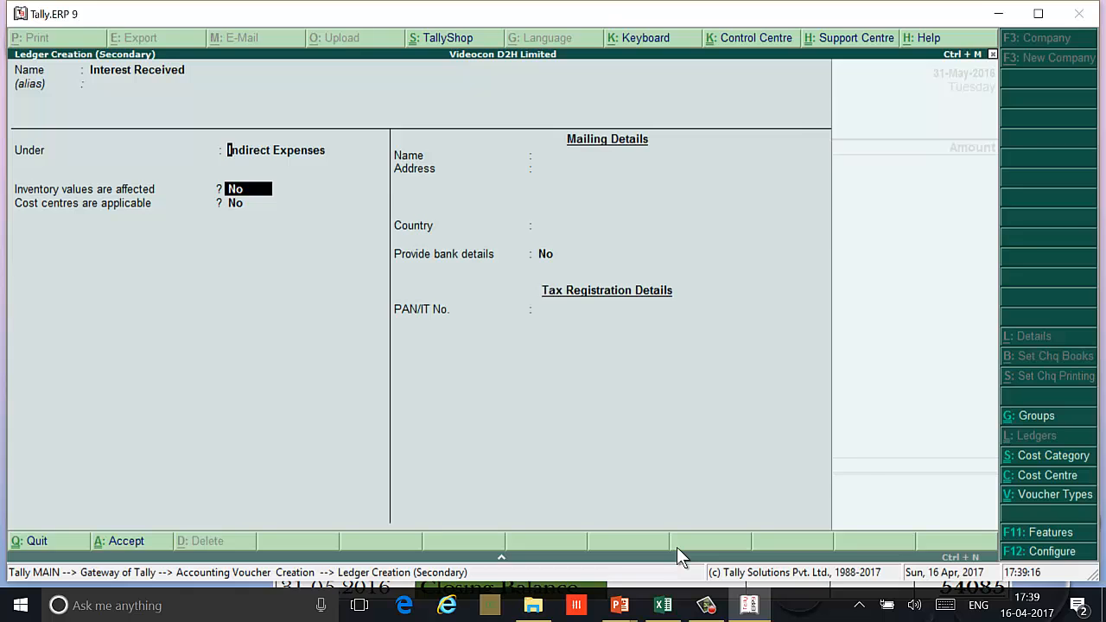
Step: Place the Interest Received ledger under Indirect Incomes, set cost centres to No, and save it
key("BackSpace")
type("In")
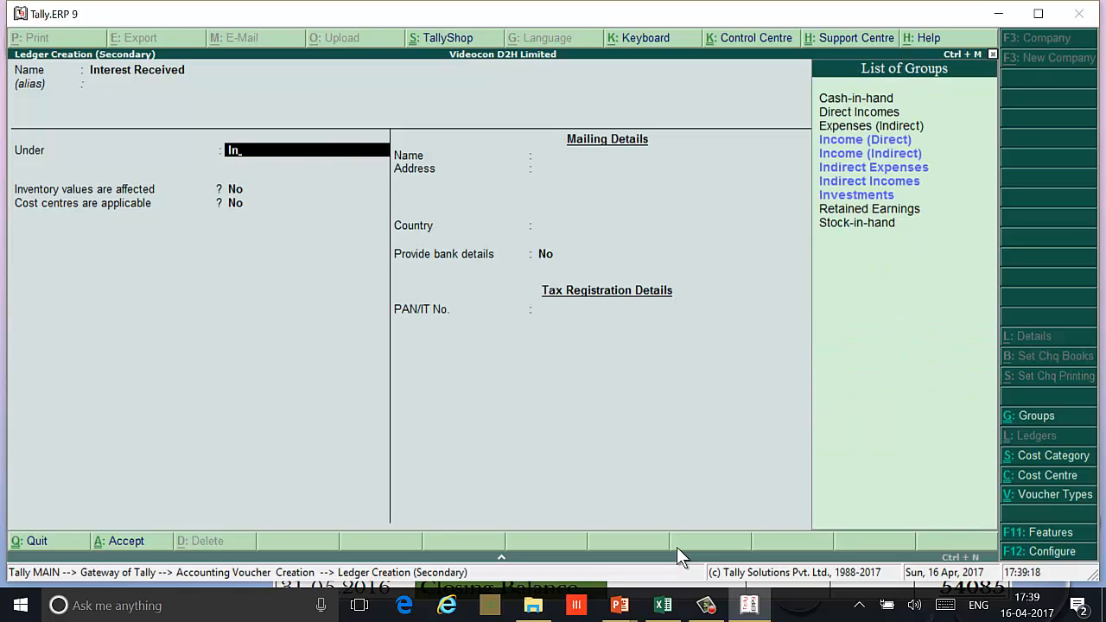
key("Down")
key("Down")
key("Down")
key("Down")
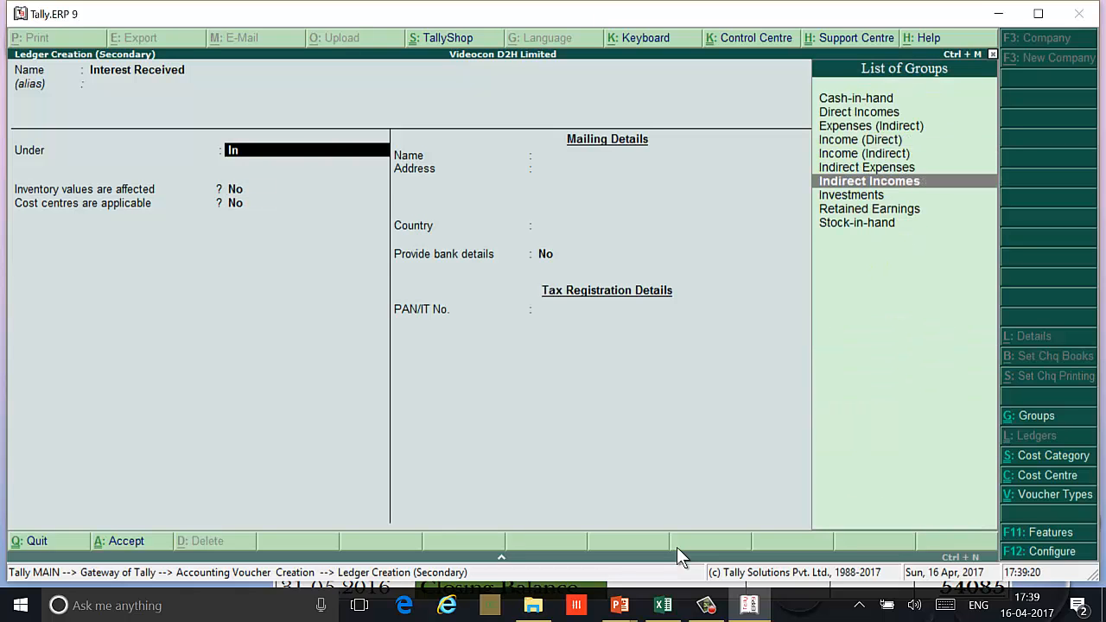
key("Return")
key("Return")
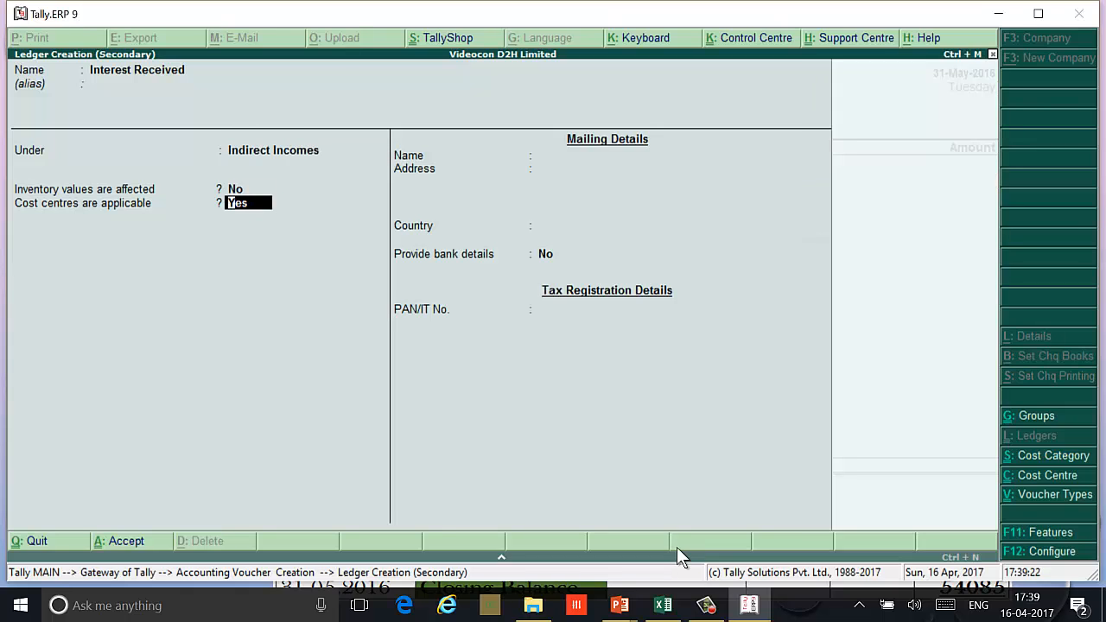
key("n")
key("Return")
key("ctrl+a")
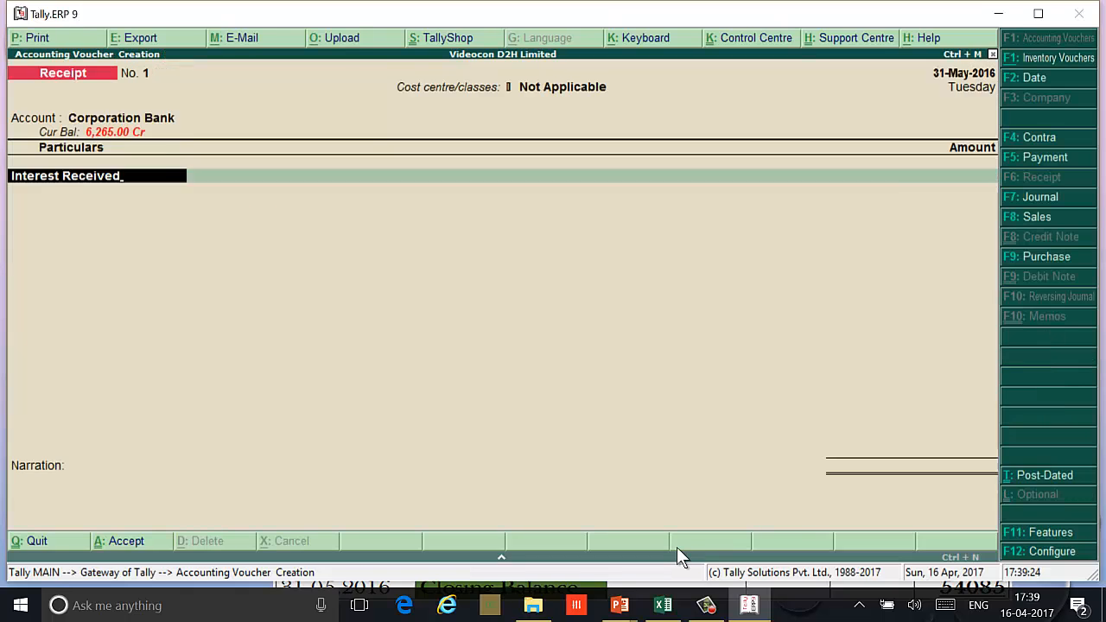
Step: Use Interest Received as the receipt's particulars with an amount of 350
key("Return")
type("3")
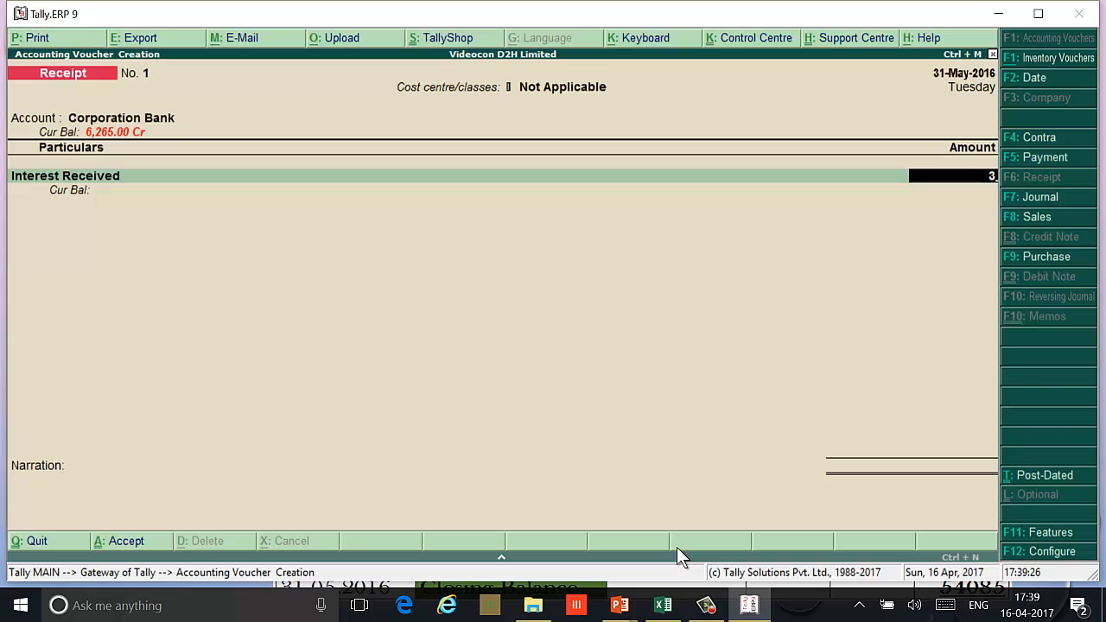
type("50")
key("Return")
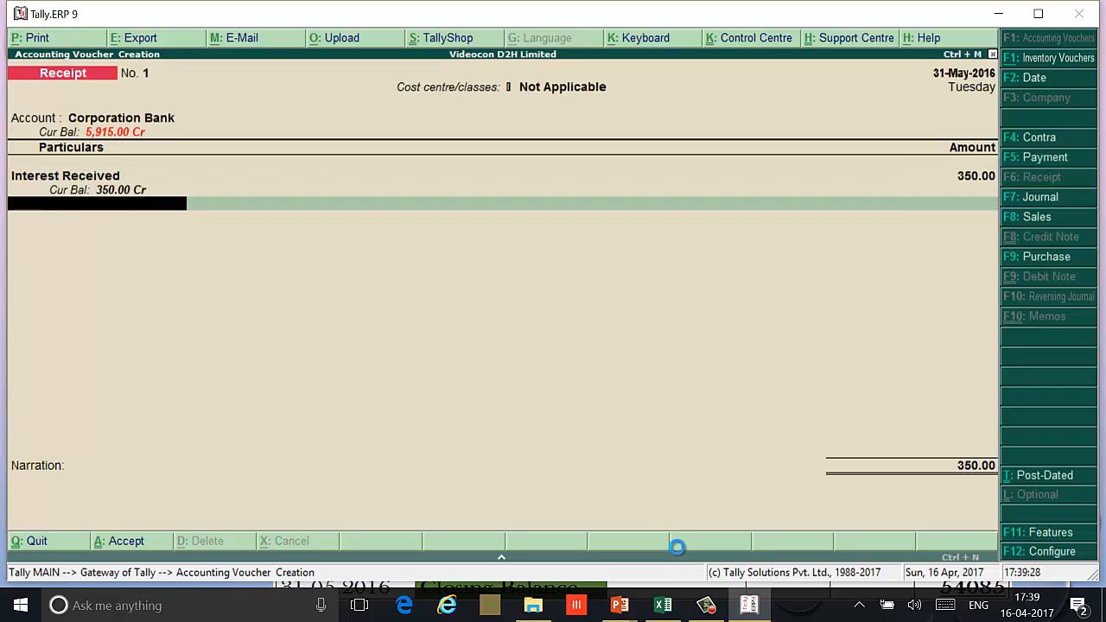
Step: Allocate the receipt as Cheque/DD dated 31-May-2016 with blank bank details, save the voucher, and return to the Gateway of Tally
key("Return")
key("Return")
key("Return")
key("Return")
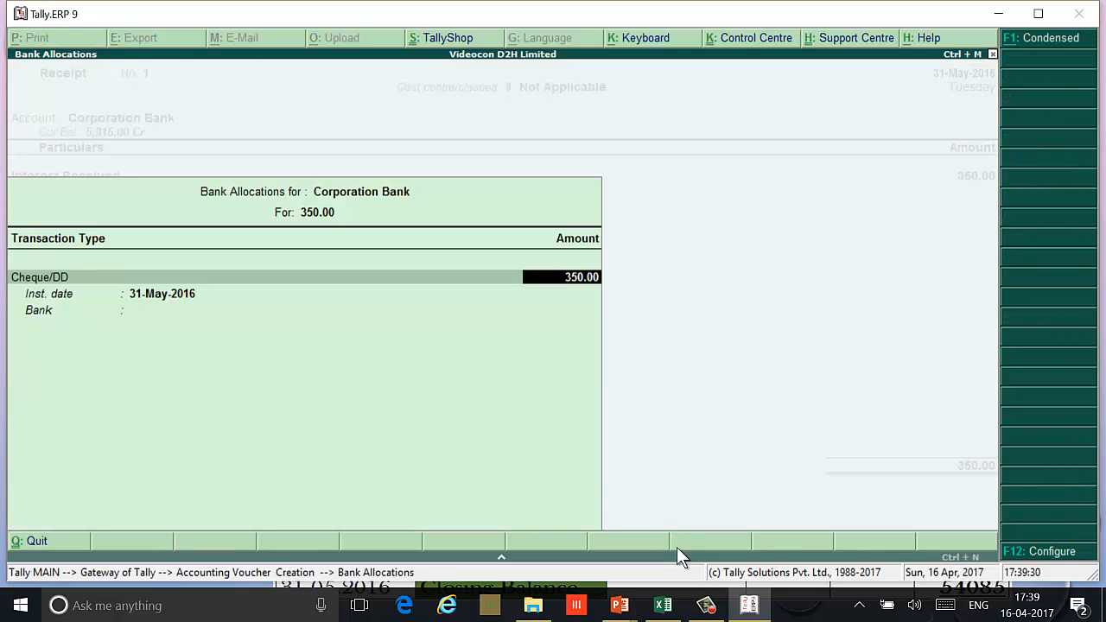
key("Return")
key("Return")
key("Return")
key("Return")
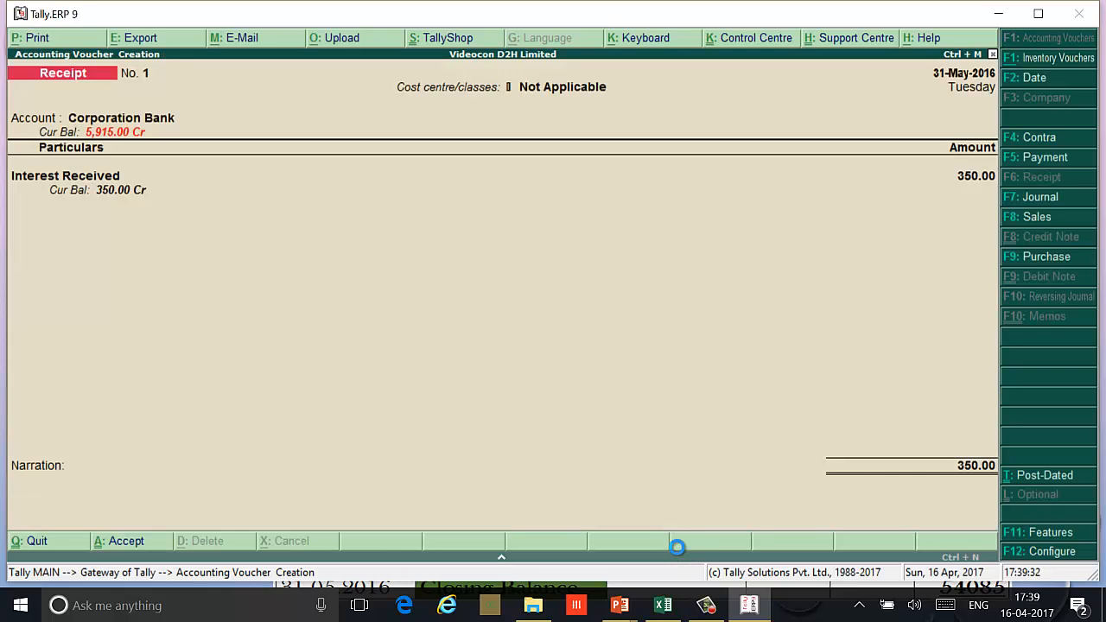
key("Escape")
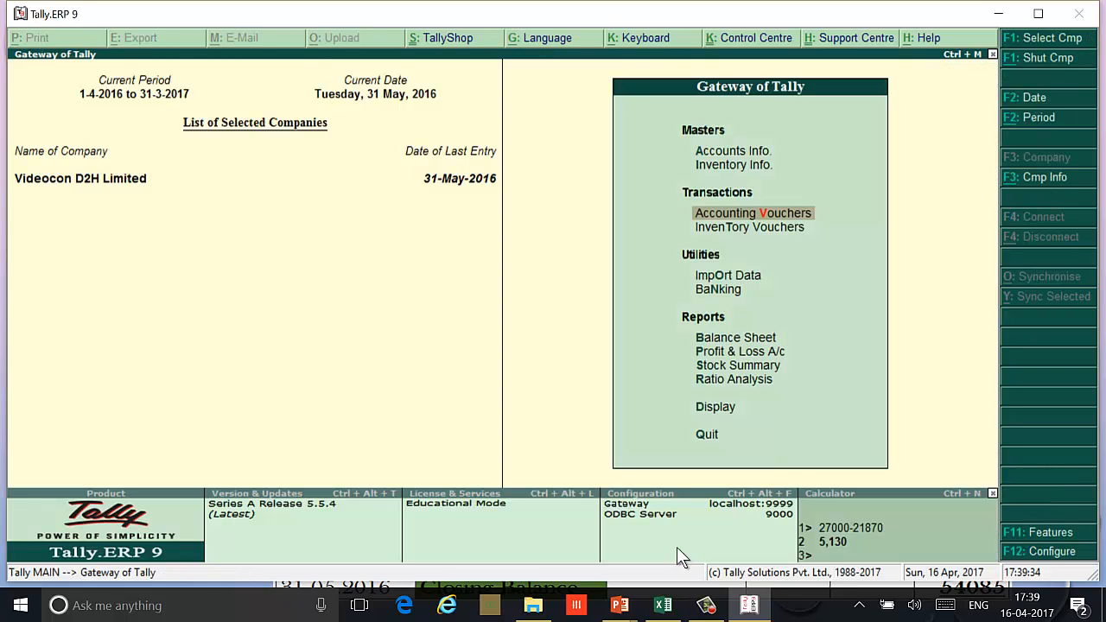
Step: Open Corporation Bank's reconciliation again from the banking utilities
key("Down")
key("Down")
key("Down")
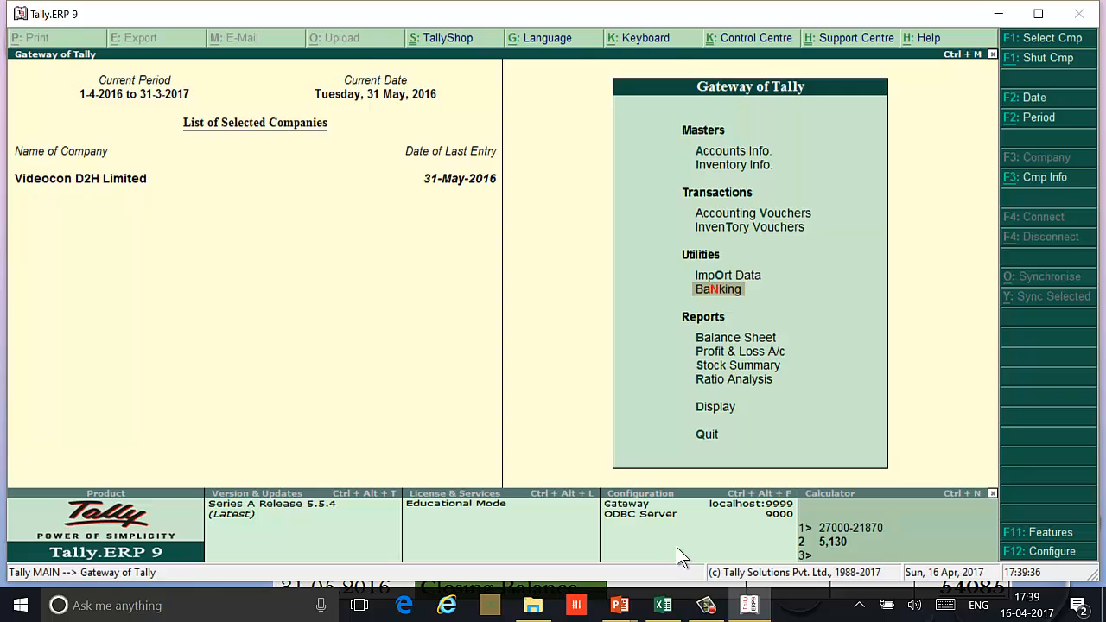
key("Return")
key("Down")
key("Down")
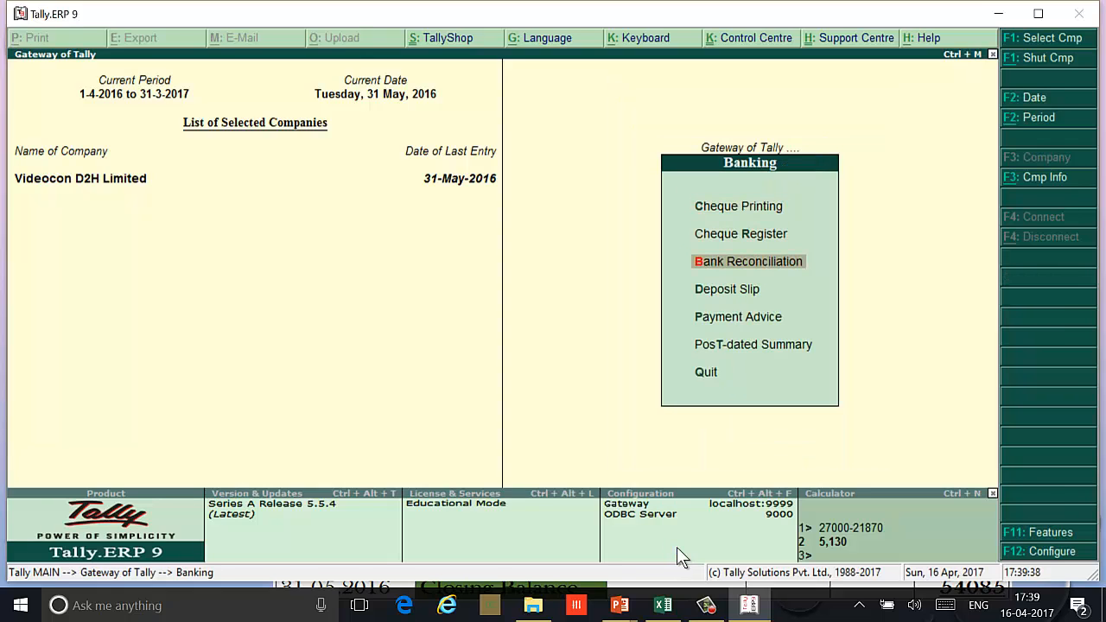
key("Return")
key("Return")
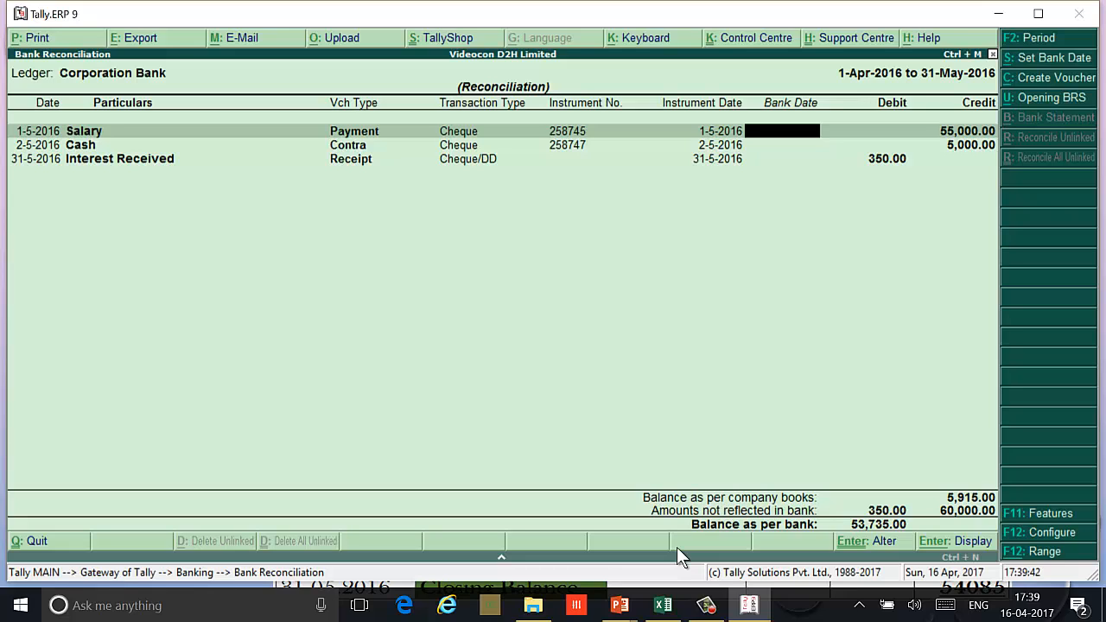
Step: Set the bank date of the Interest Received receipt to 31-5 and accept the reconciliation
key("Down")
key("Down")
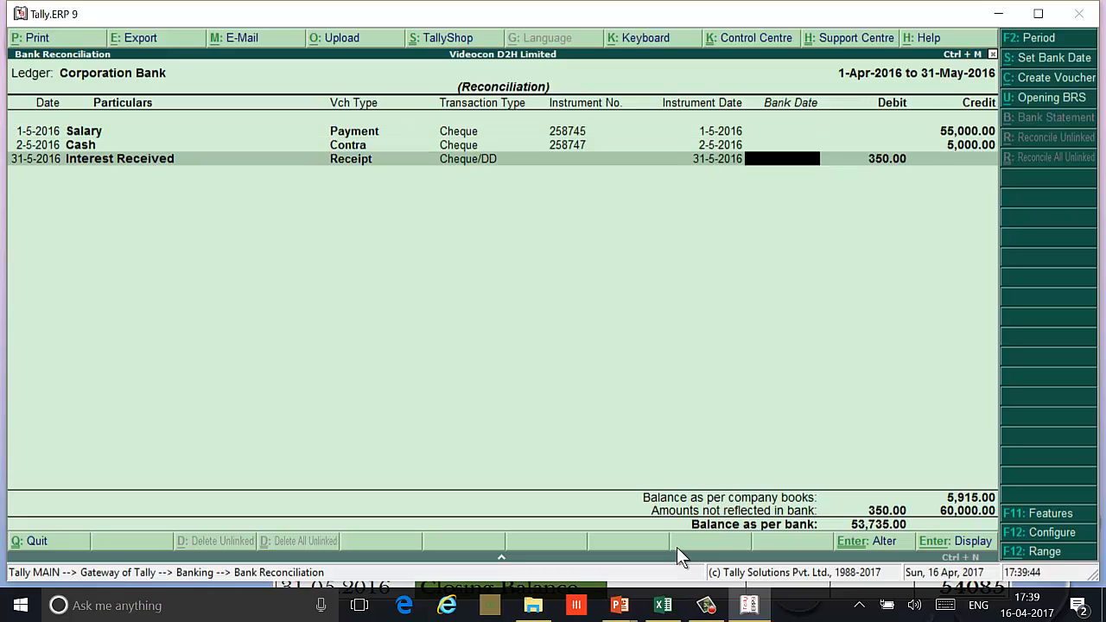
type("31-5")
key("Return")
key("y")
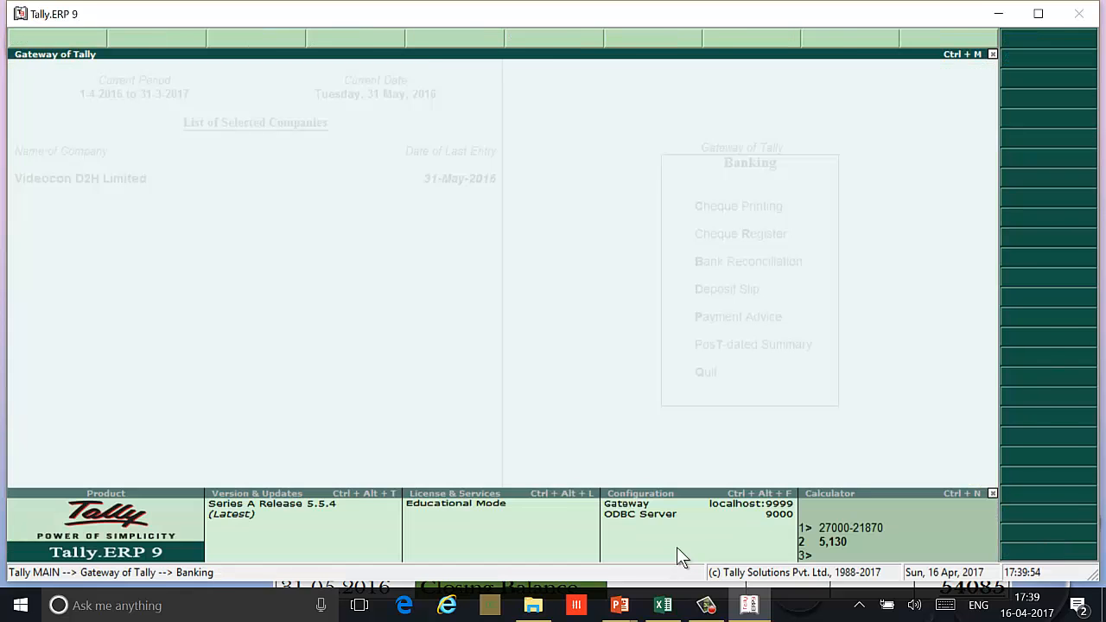
Step: Reopen Corporation Bank's reconciliation and compare its balance as per bank with the closing balance on the statement slide
key("Return")
key("Return")
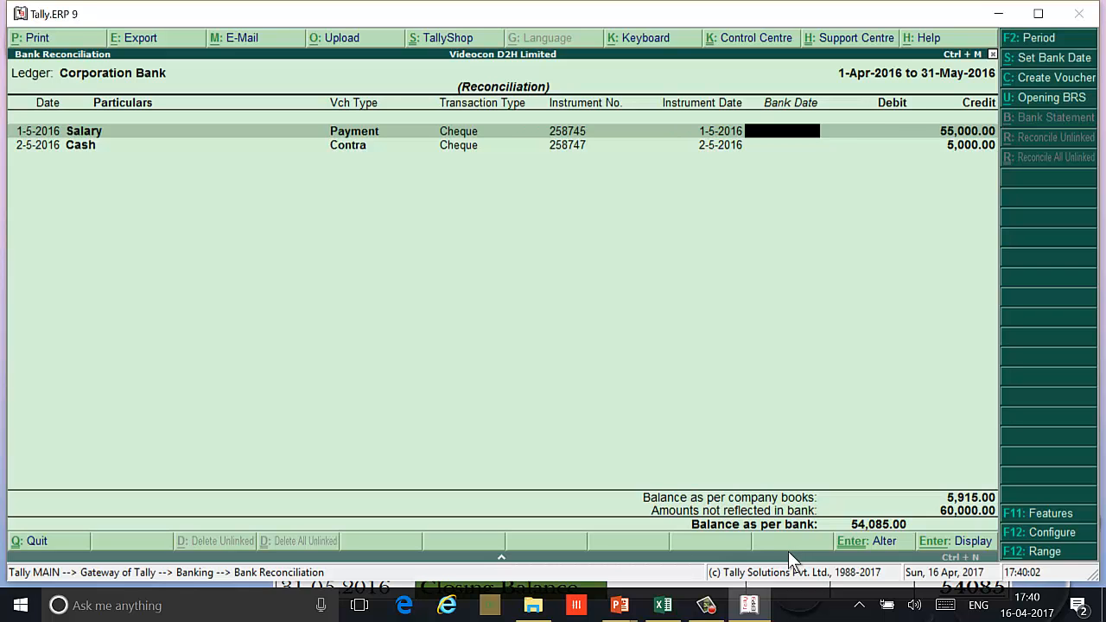
key("alt+Tab")
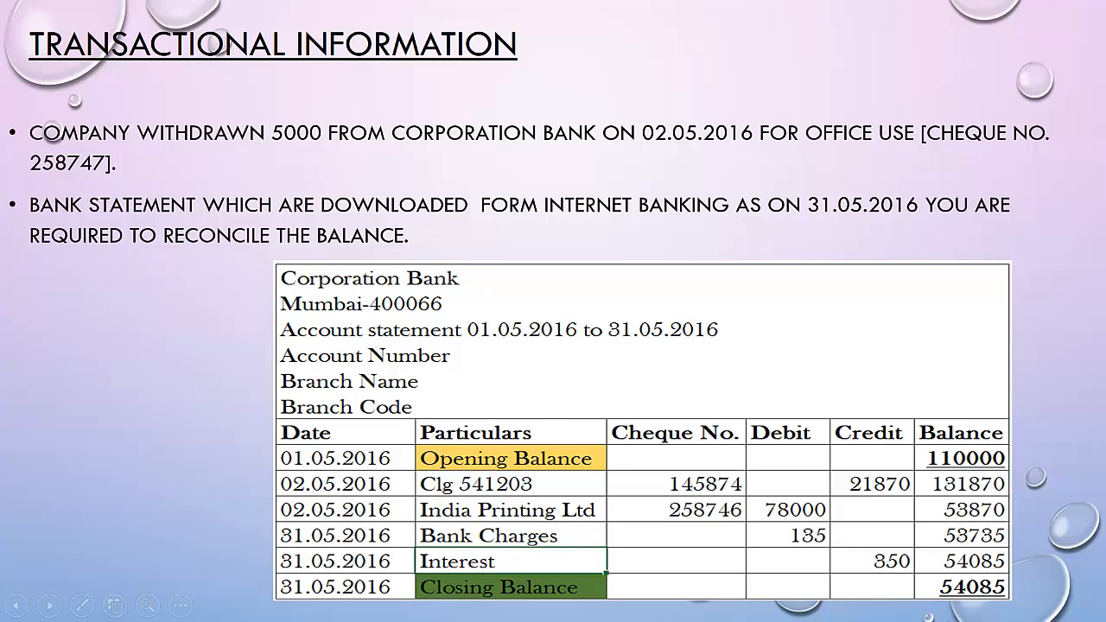
key("alt+Tab")
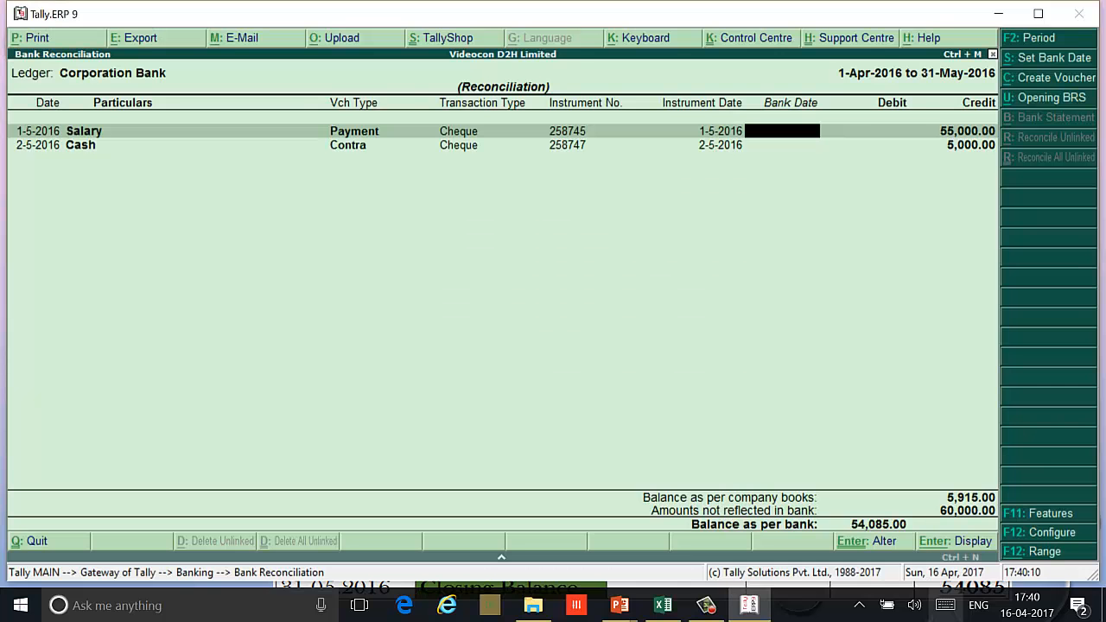